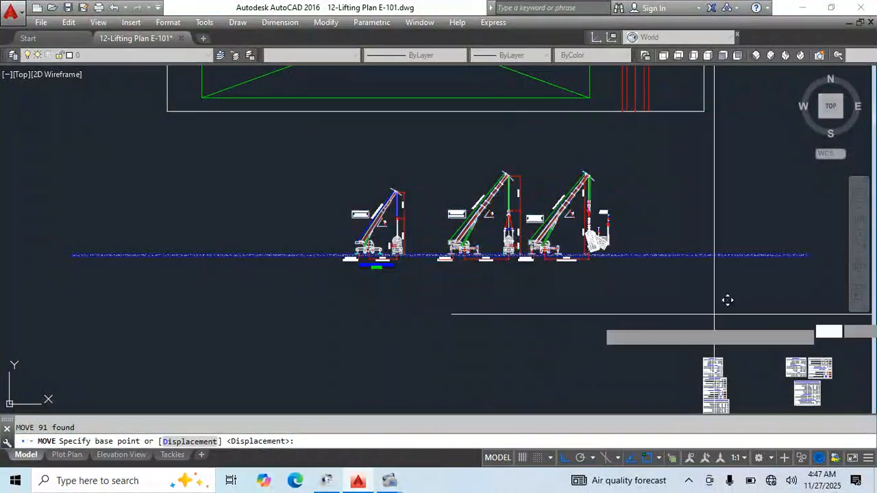
Move the selected crane elevation views toward the left end of the drawing, along the ground line.
click(714, 313)
click(197, 352)
scroll(605, 170, down, 3)
middle_drag(639, 212, 546, 402)
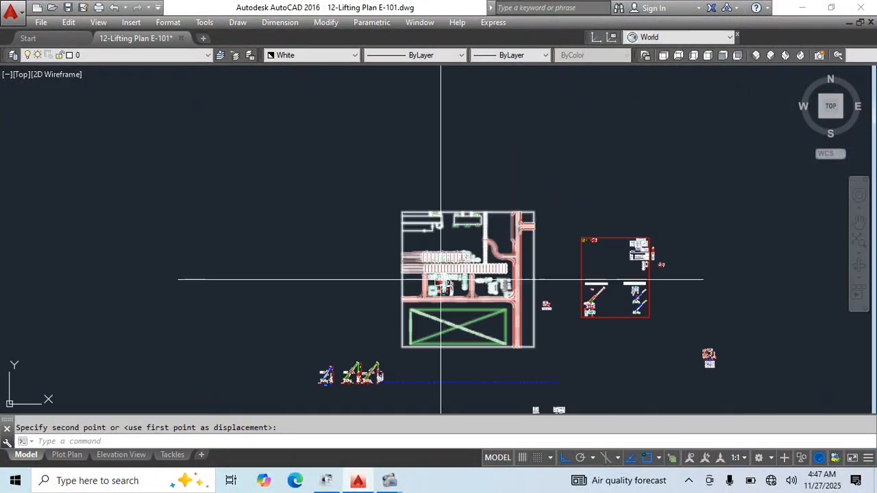
Draw a vertical leader arrow without text, pointing up toward the crane, beside the plan view title.
scroll(441, 282, up, 6)
middle_drag(555, 279, 447, 191)
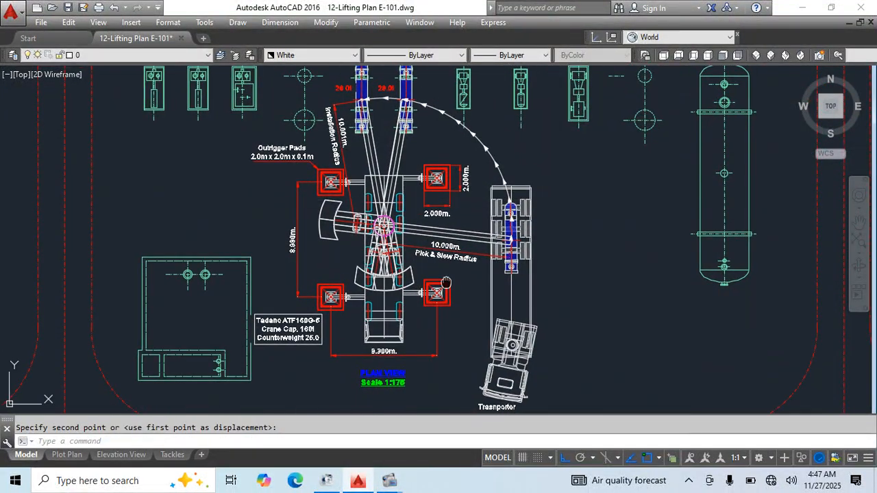
mouse_move(446, 283)
middle_down()
mouse_move(456, 180)
mouse_move(465, 169)
middle_up()
middle_drag(454, 300, 456, 340)
text(le)
key(Return)
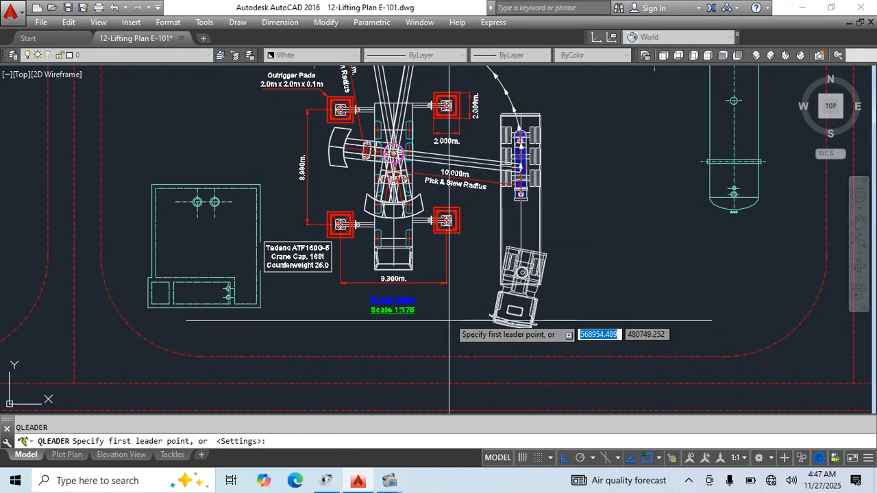
key(Escape)
Examine the plan view around the crane, the pick and slew radius, the load and the transporter.
scroll(447, 307, up, 5)
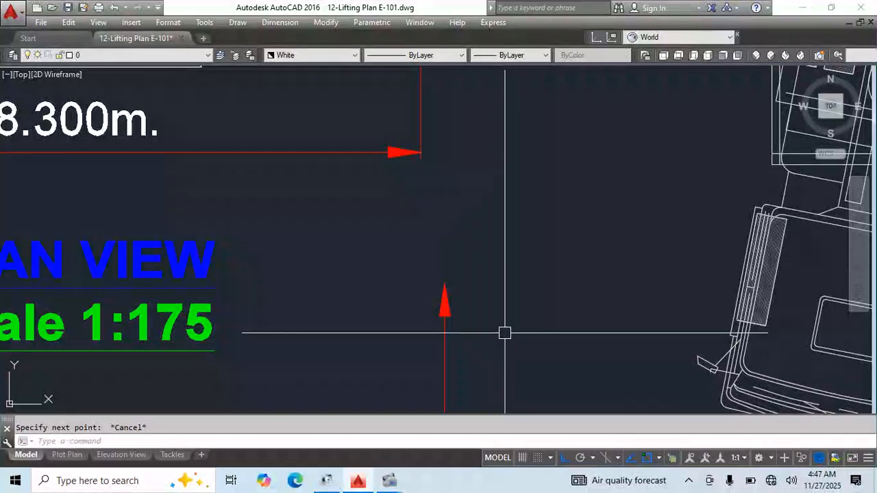
scroll(505, 333, down, 7)
scroll(455, 301, up, 2)
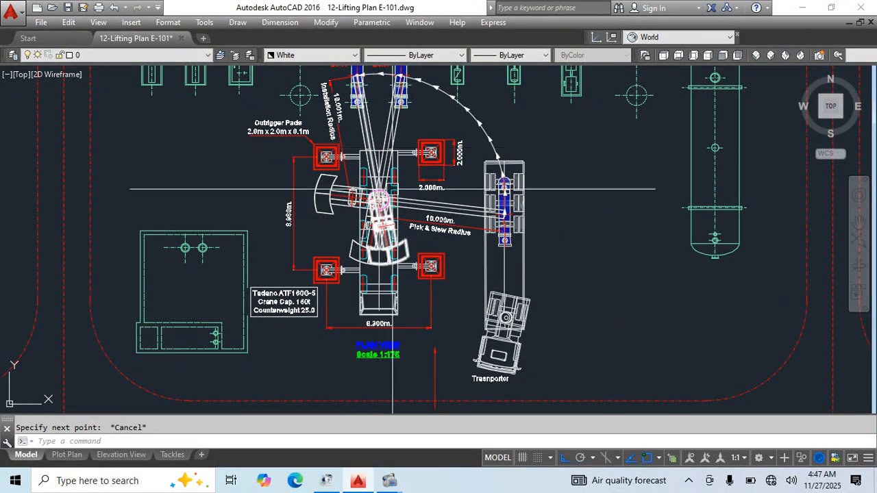
middle_drag(392, 189, 333, 188)
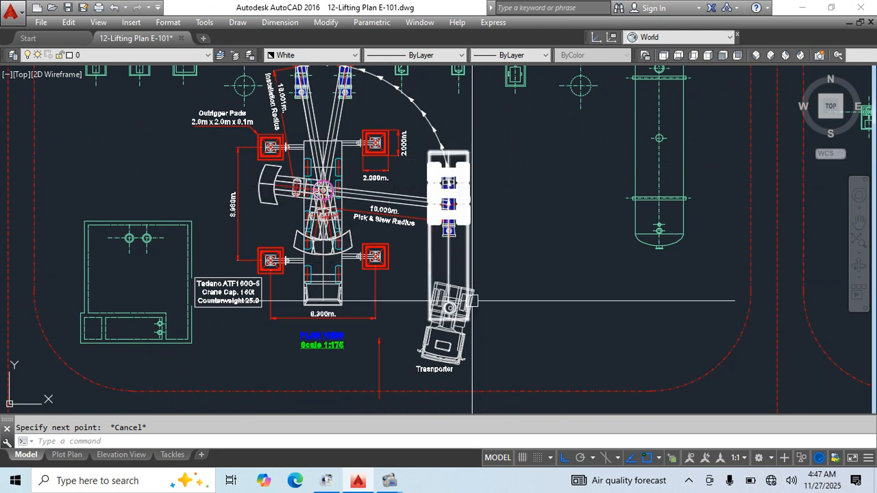
scroll(449, 185, up, 4)
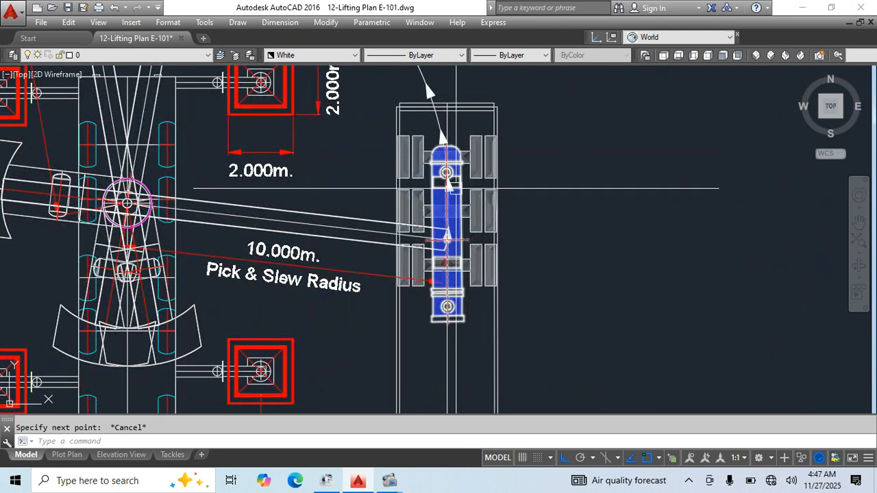
scroll(449, 189, down, 2)
middle_drag(479, 382, 458, 280)
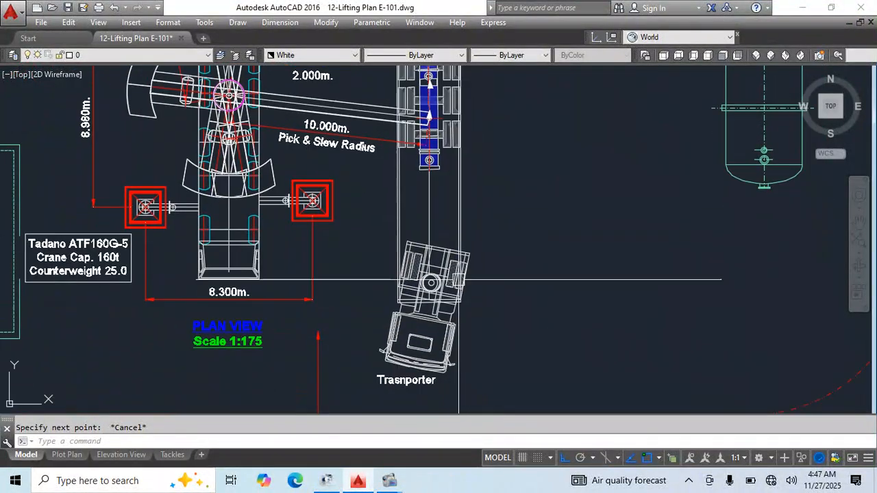
scroll(445, 320, down, 2)
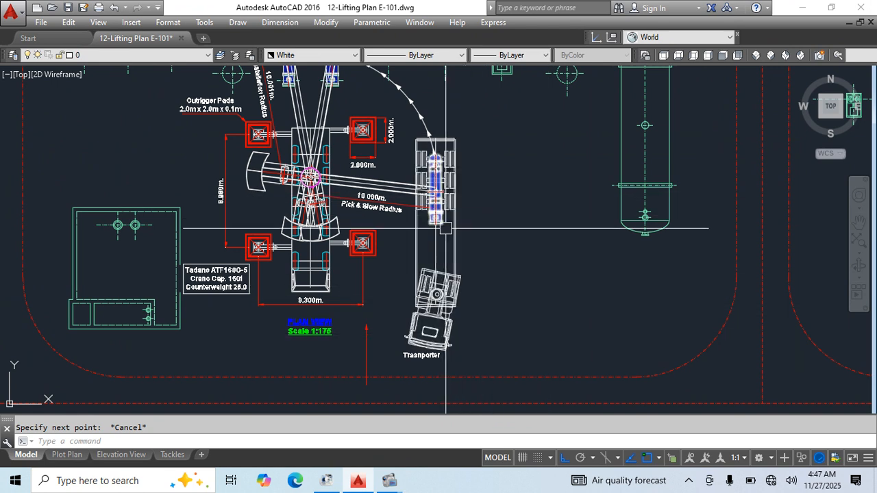
Copy the Tadano ATF160G-5 front-view undercarriage with outriggers horizontally to the left, outside the red frame.
scroll(505, 245, down, 4)
mouse_move(562, 362)
middle_down()
mouse_move(210, 254)
mouse_move(178, 270)
middle_up()
scroll(482, 190, up, 4)
middle_drag(637, 237, 620, 247)
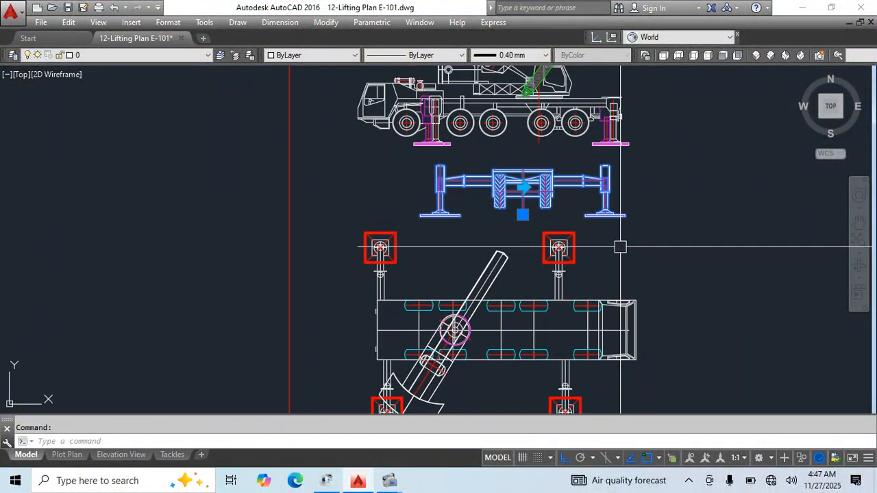
key(Return)
click(605, 197)
click(209, 237)
middle_drag(529, 210, 552, 387)
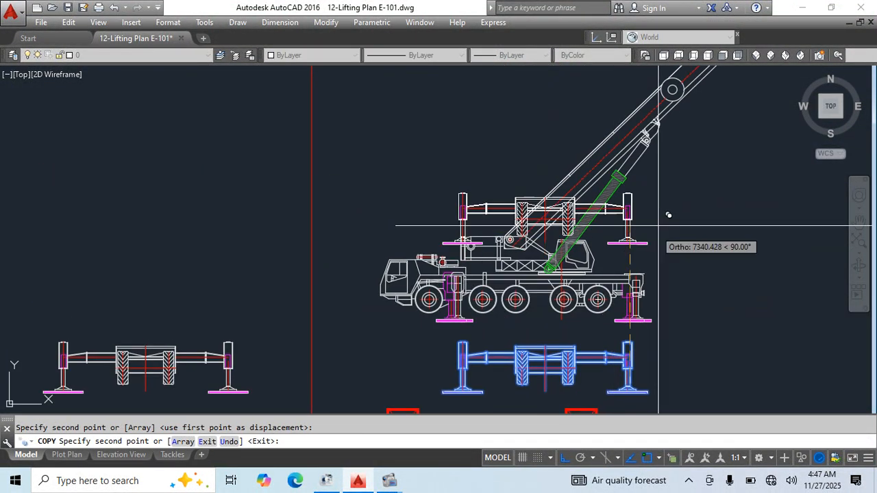
key(Escape)
Move the crane's superstructure, boom and lifting cylinder from the side-view carrier onto the top centre of the copied front-view undercarriage.
click(678, 159)
click(520, 268)
scroll(572, 274, up, 4)
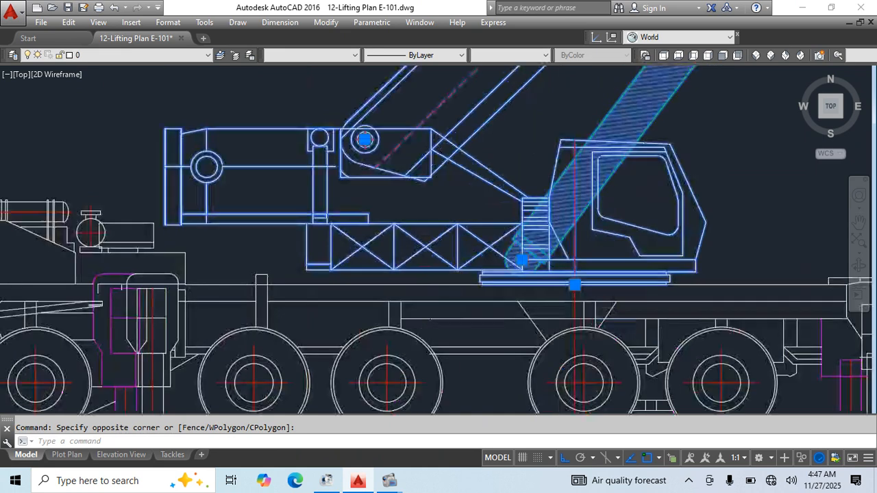
scroll(576, 299, up, 3)
text(m)
key(Return)
scroll(584, 281, up, 4)
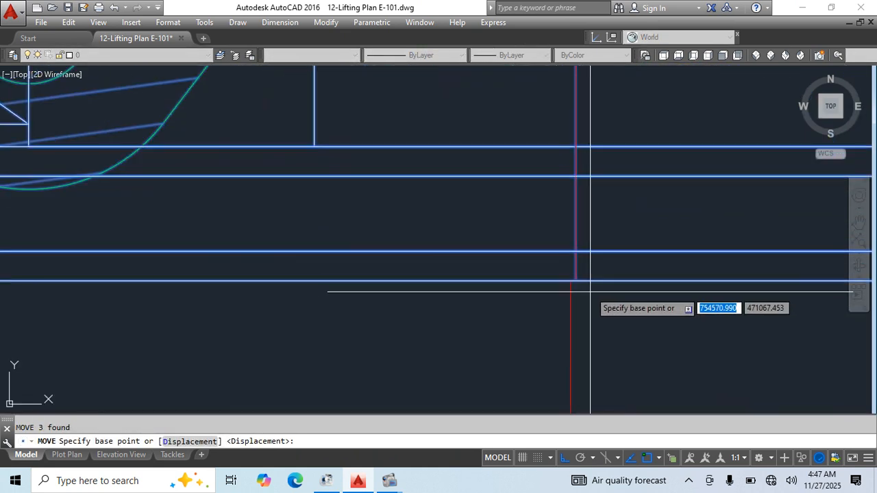
click(576, 281)
scroll(617, 267, down, 6)
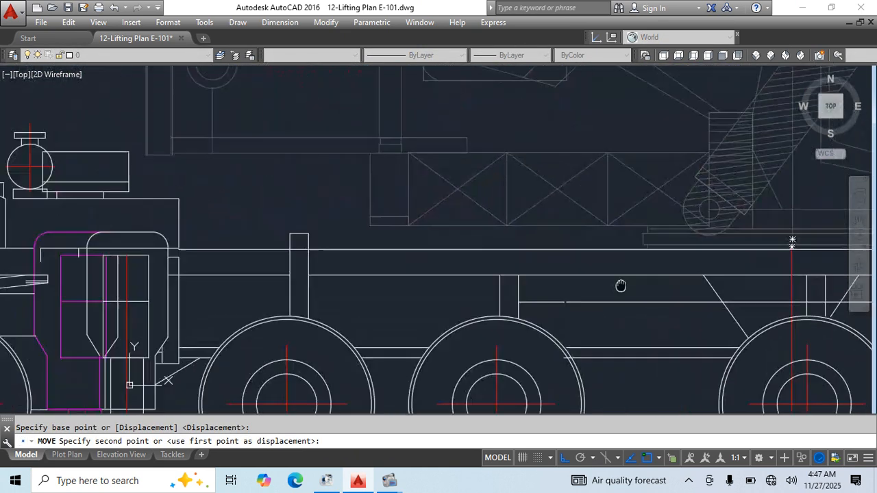
scroll(348, 279, up, 5)
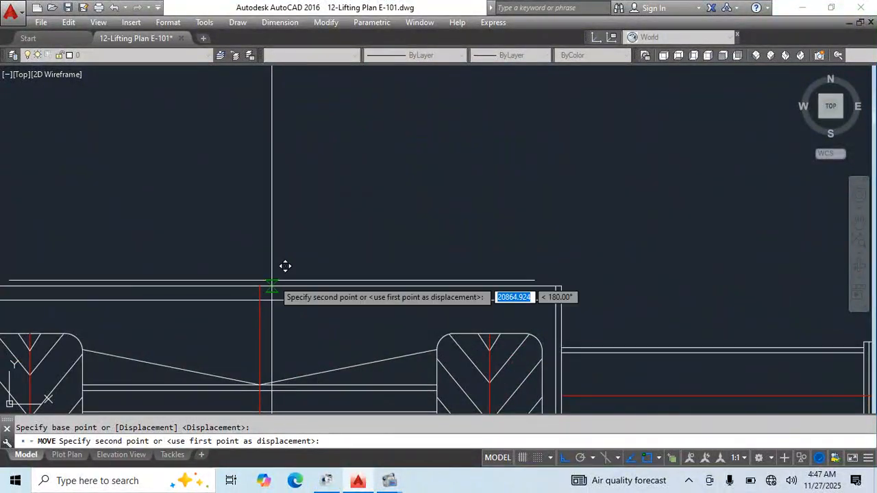
click(259, 287)
key(Escape)
Move the assembled front-view crane onto the empty part of the ground line below the site plan.
scroll(436, 281, down, 7)
middle_drag(639, 252, 455, 349)
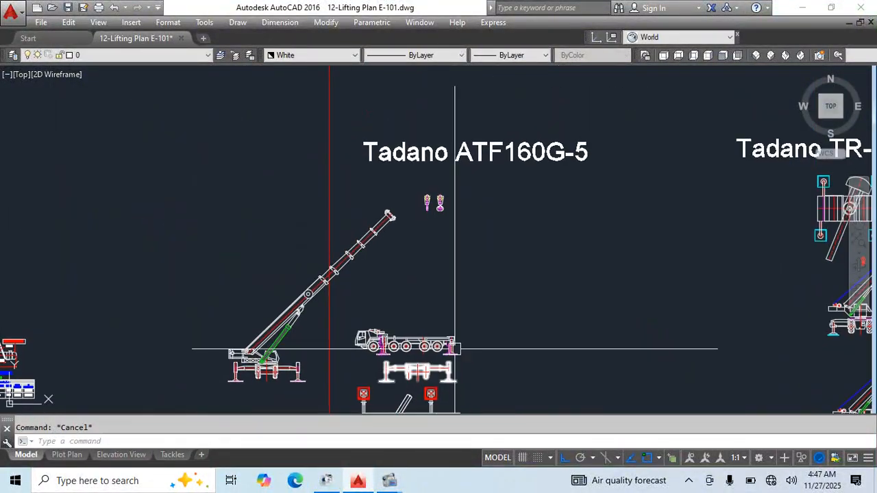
scroll(455, 349, down, 5)
scroll(454, 300, up, 6)
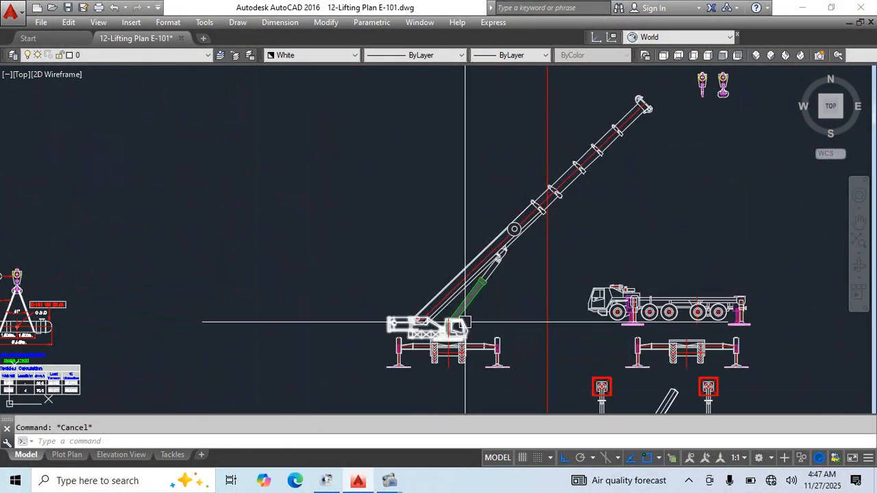
click(481, 396)
click(374, 286)
middle_drag(411, 286, 534, 141)
text(m)
key(Return)
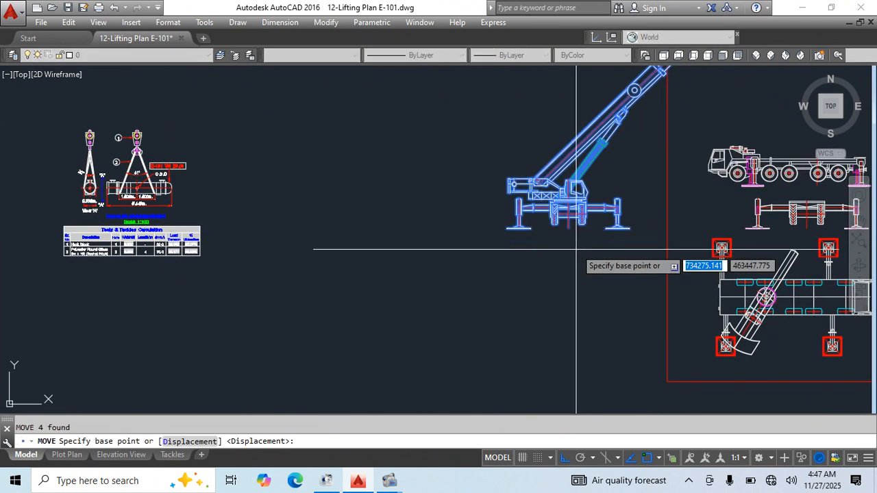
scroll(509, 234, up, 6)
click(551, 197)
scroll(551, 198, down, 8)
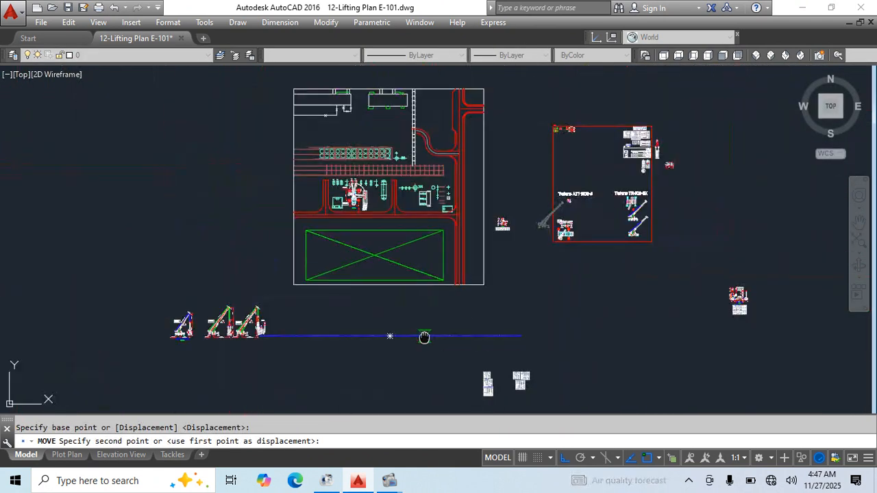
middle_drag(421, 336, 495, 172)
scroll(507, 165, up, 8)
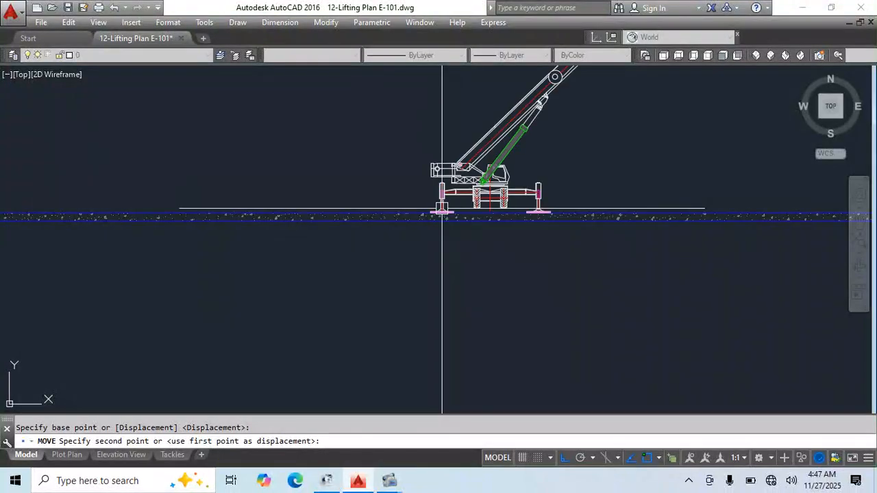
click(446, 203)
key(Escape)
Draw a vertical line from the crane's centreline down through the ground.
text(l)
key(Return)
scroll(507, 195, up, 4)
click(499, 205)
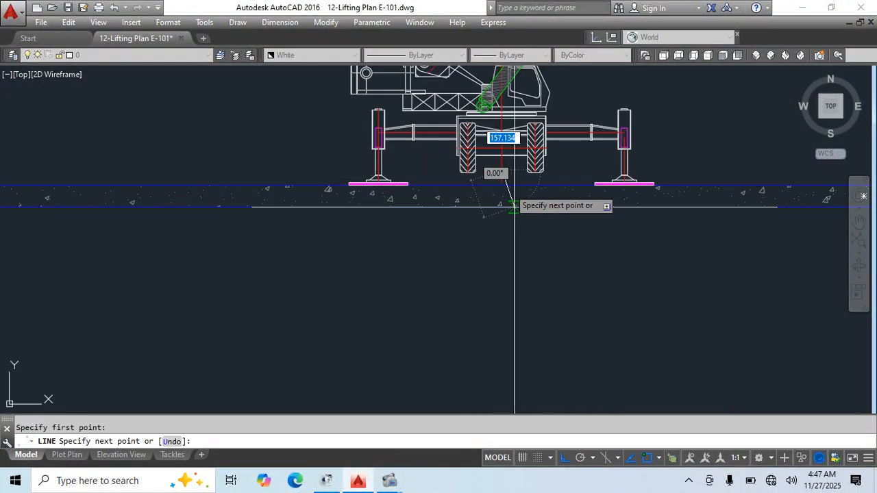
click(533, 379)
key(Escape)
Offset the vertical centre line to the boom side of the crane by the 10 m pick radius.
text(o)
key(Return)
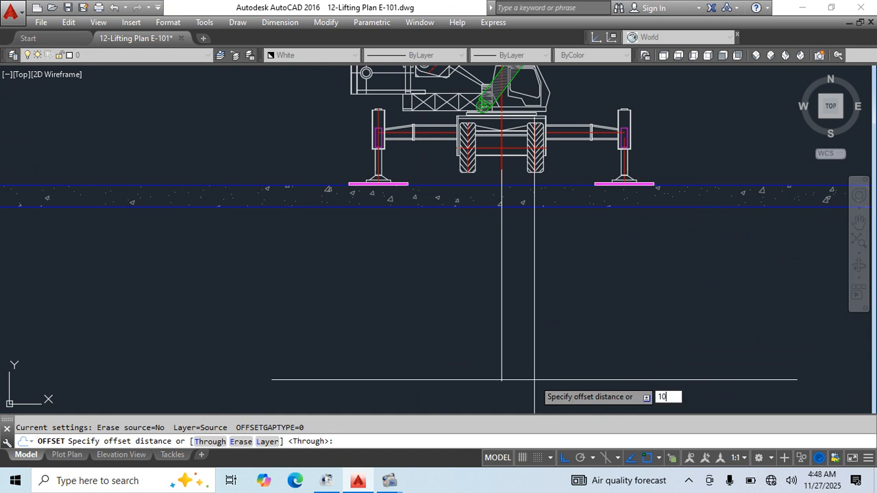
click(502, 291)
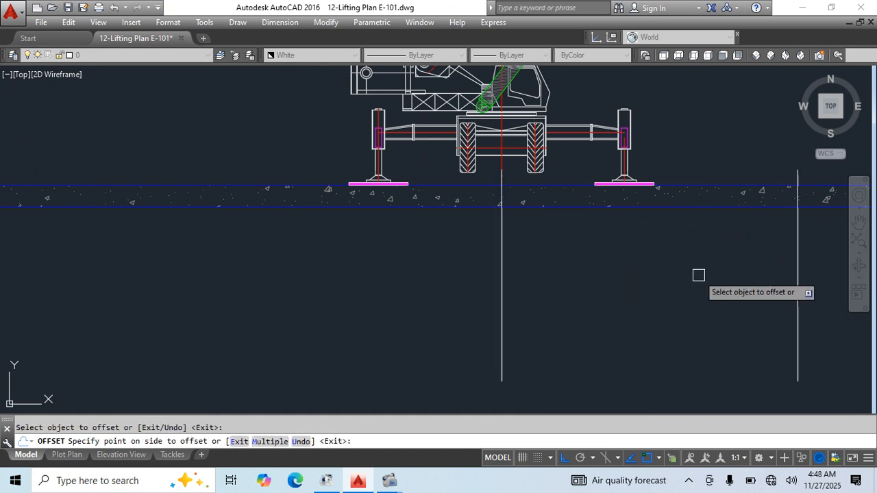
click(692, 274)
key(Escape)
Stretch the upper end of the offset radius line vertically to well above the boom tip.
scroll(636, 272, down, 6)
middle_drag(636, 272, 597, 313)
click(608, 313)
click(564, 330)
click(589, 274)
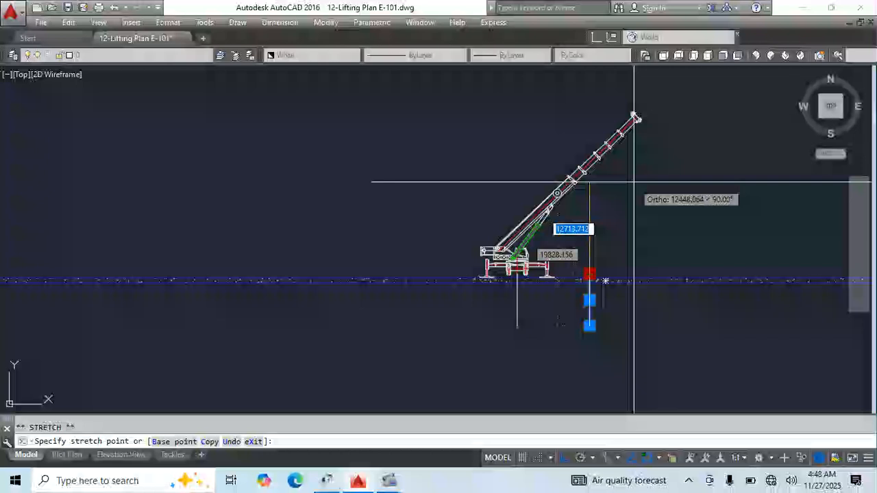
middle_drag(635, 182, 575, 268)
click(614, 129)
key(Escape)
click(593, 303)
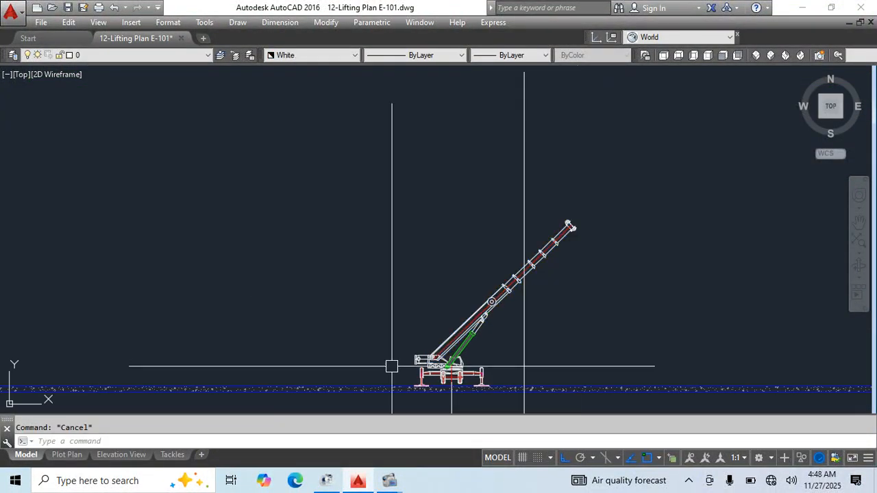
Draw a circle of radius 26300 centred on the boom's pivot pin.
scroll(391, 366, up, 8)
text(c)
key(Return)
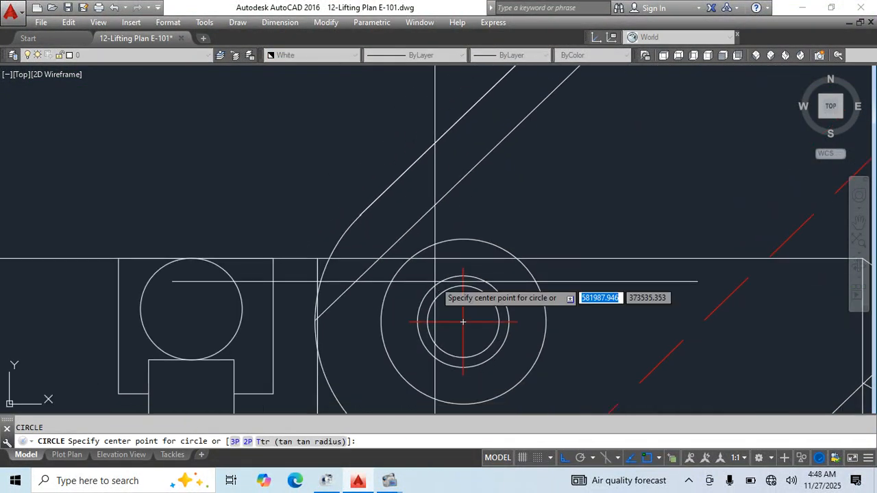
click(463, 321)
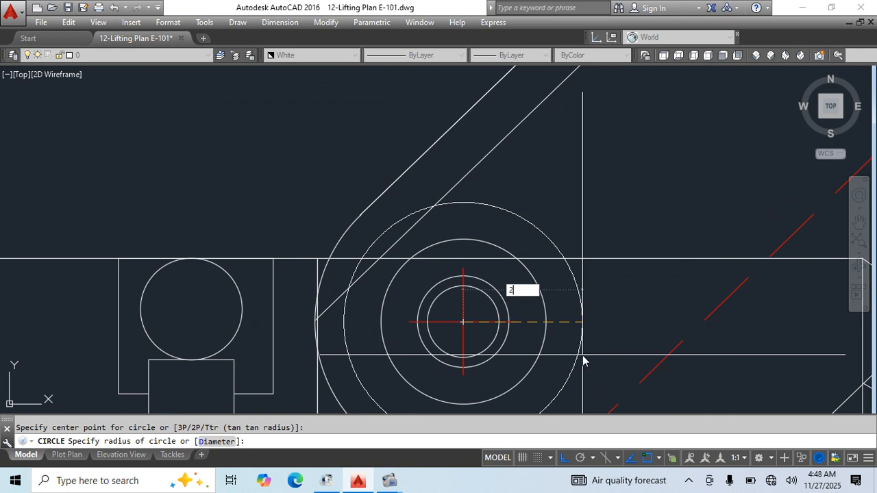
key(Return)
scroll(582, 355, down, 10)
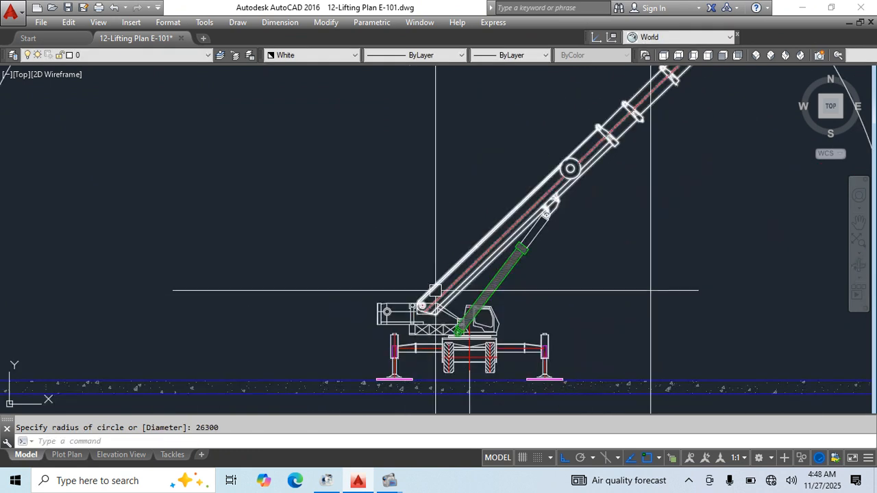
scroll(523, 258, up, 3)
click(551, 180)
middle_drag(560, 259, 557, 241)
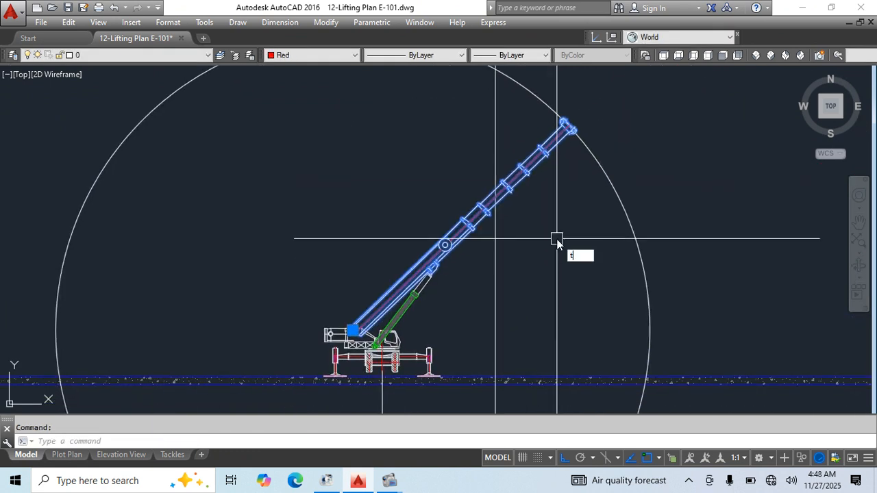
key(Escape)
Rotate the boom about its pivot pin by reference, aligning its lower tip sheave with the vertical radius line.
click(564, 194)
click(533, 163)
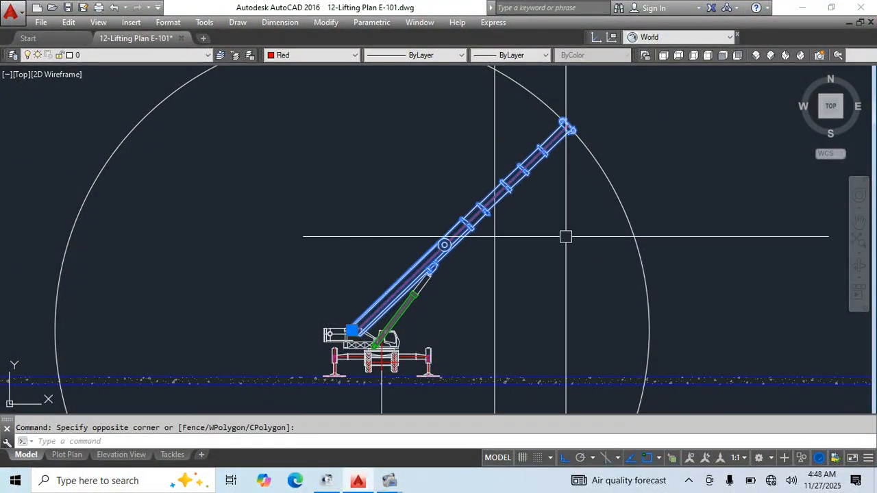
text(ro)
key(Return)
scroll(357, 322, up, 6)
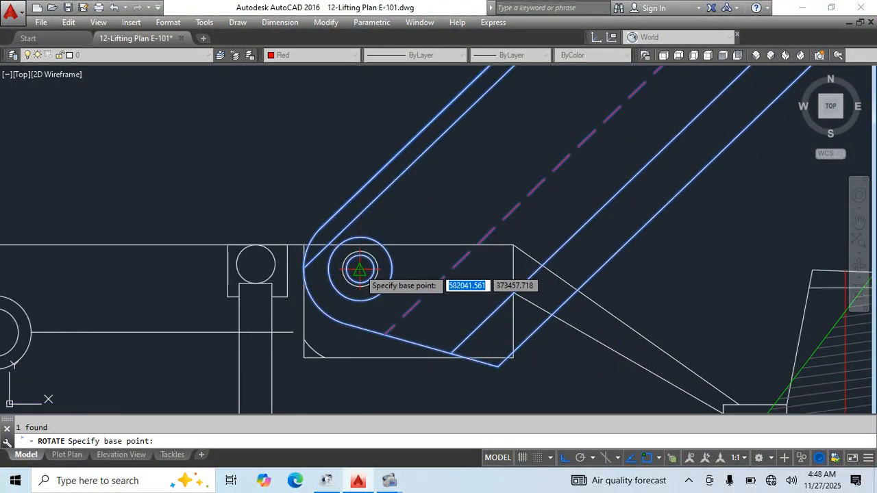
click(360, 269)
text(r)
key(Return)
click(360, 269)
scroll(582, 247, down, 6)
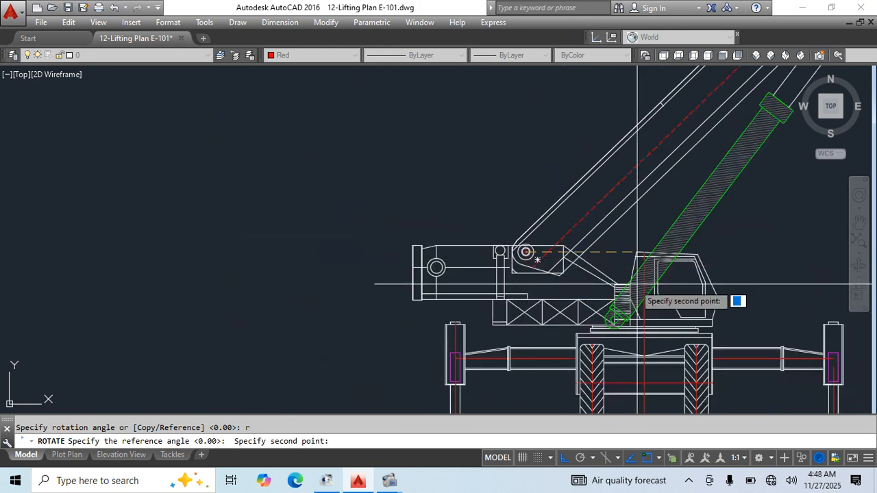
middle_drag(637, 285, 430, 326)
key(Return)
scroll(431, 326, down, 4)
middle_drag(548, 315, 424, 419)
scroll(620, 91, up, 10)
middle_drag(619, 92, 663, 239)
click(625, 328)
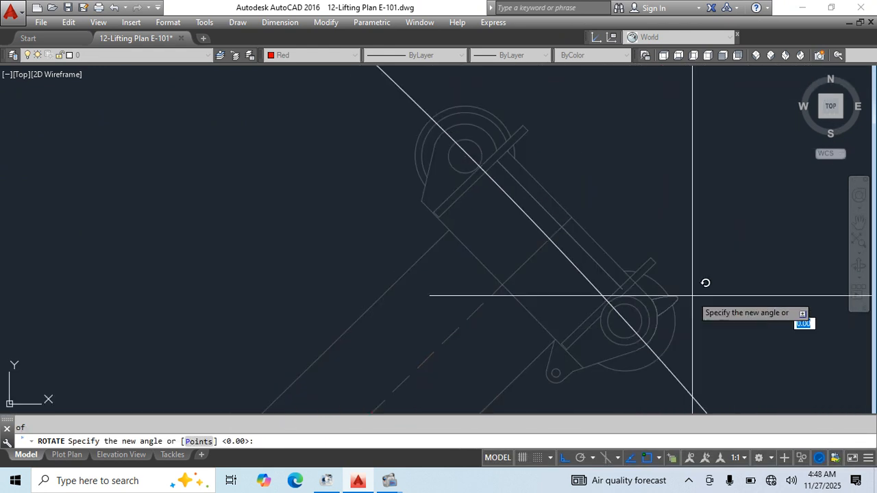
scroll(658, 288, down, 5)
click(574, 216)
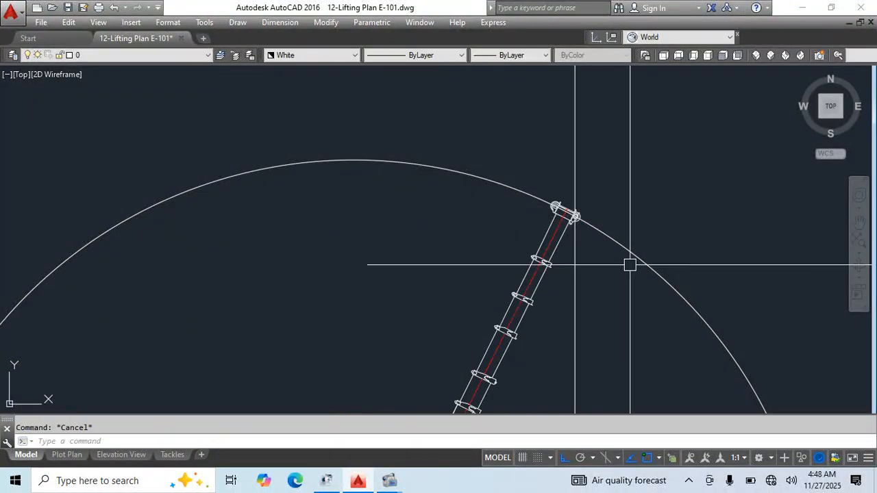
Break the 26300-radius circle, leaving only a short arc beside the boom tip.
text(b)
key(Return)
click(671, 291)
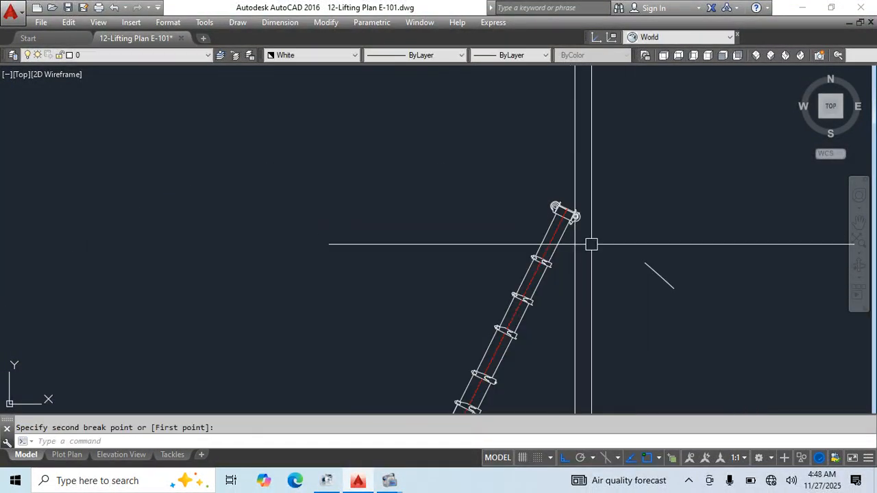
Break the 26300-radius circle on both sides of the boom tip and delete the leftover piece, keeping a short arc across the tip.
key(Return)
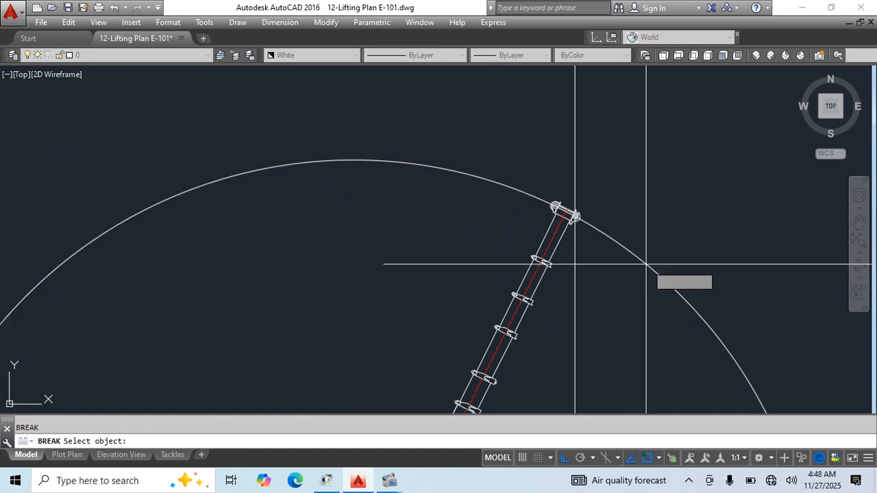
click(647, 265)
click(623, 246)
key(Return)
click(504, 186)
click(459, 167)
key(Escape)
click(696, 234)
click(664, 285)
key(Delete)
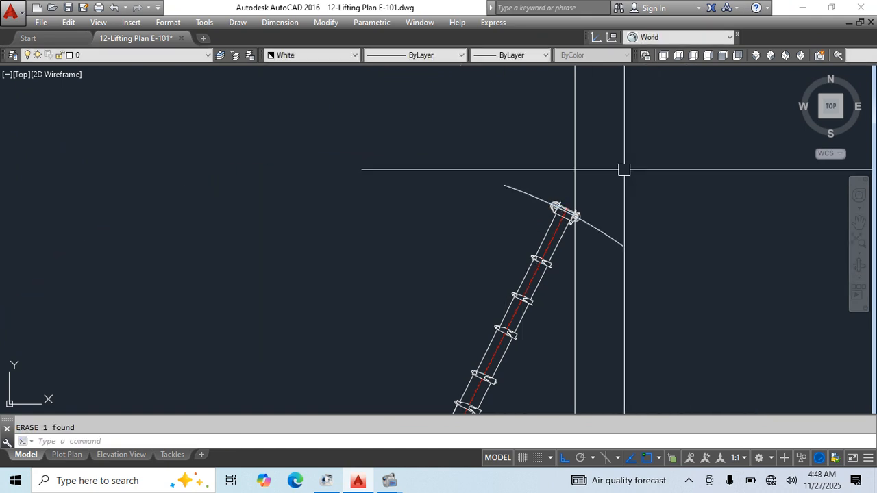
Copy the two green vertical hoist rope lines from the existing crane elevation onto the centre of the new boom's lower tip sheave.
scroll(615, 181, down, 5)
scroll(385, 177, up, 6)
scroll(549, 177, up, 5)
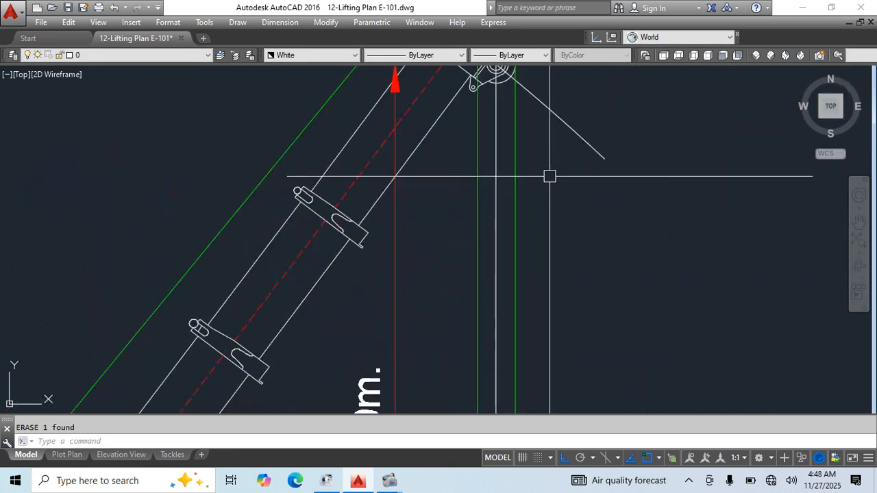
click(516, 196)
middle_drag(515, 197, 504, 234)
text(c)
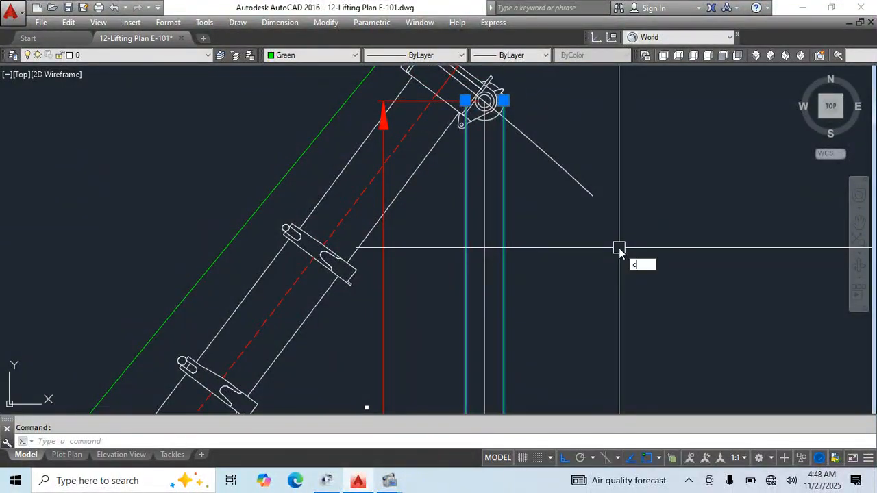
text(o)
key(Return)
scroll(483, 93, up, 5)
click(492, 128)
scroll(549, 216, down, 3)
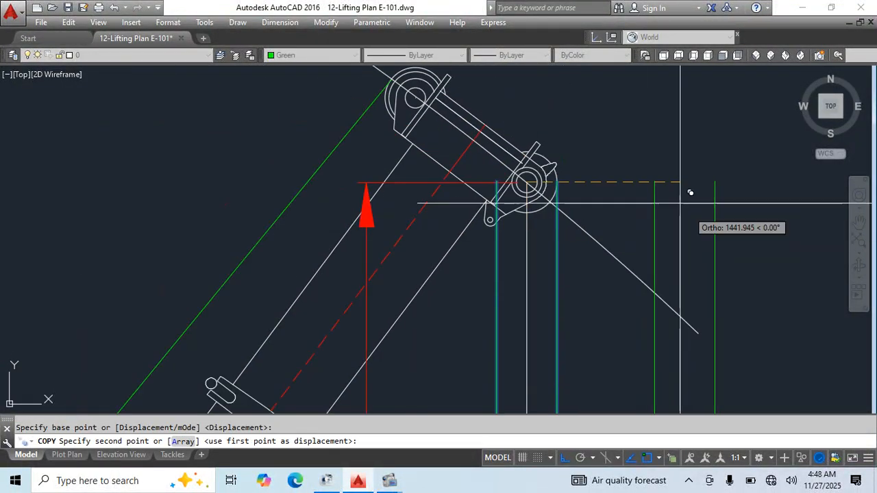
scroll(542, 249, down, 10)
scroll(620, 191, up, 8)
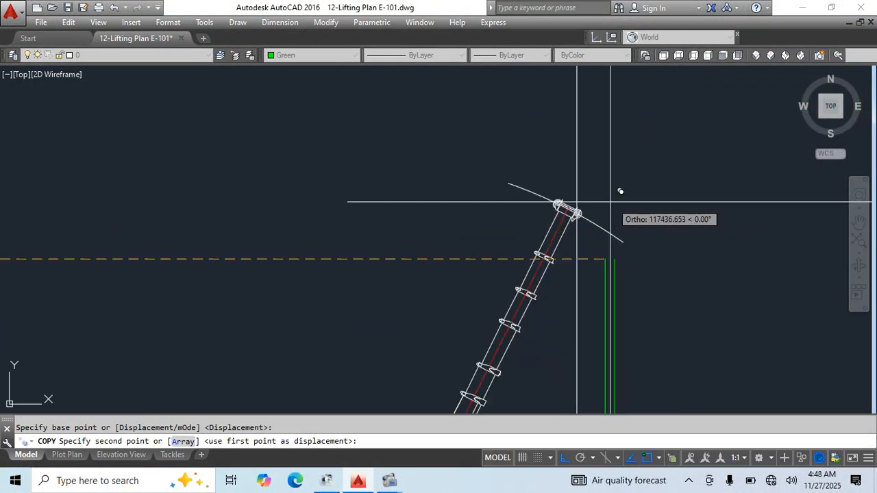
scroll(621, 191, up, 5)
click(562, 211)
key(Escape)
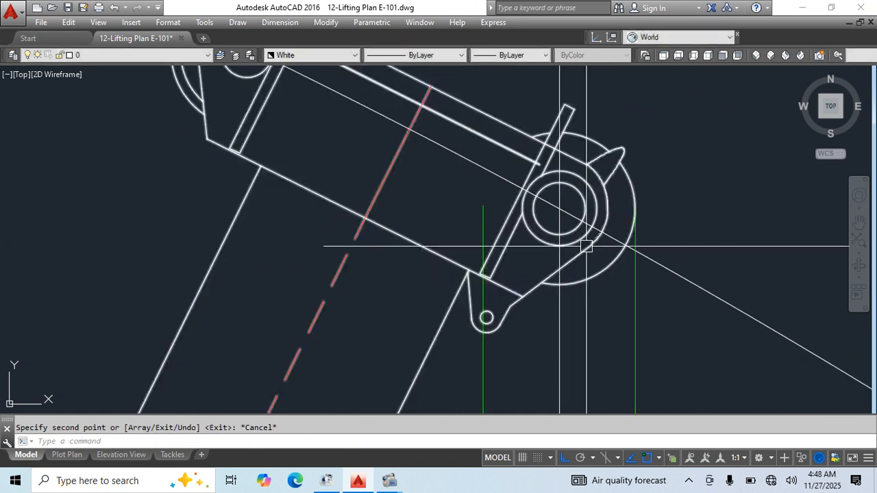
Draw the rope line across the boom head between its two sheaves and match its properties to the green hoist rope.
middle_drag(583, 237, 607, 361)
text(l)
key(Return)
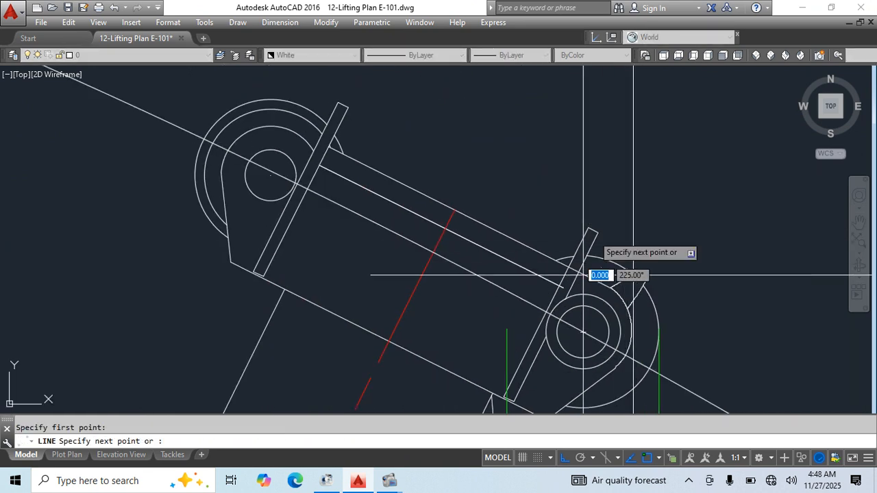
key(Escape)
scroll(452, 142, down, 4)
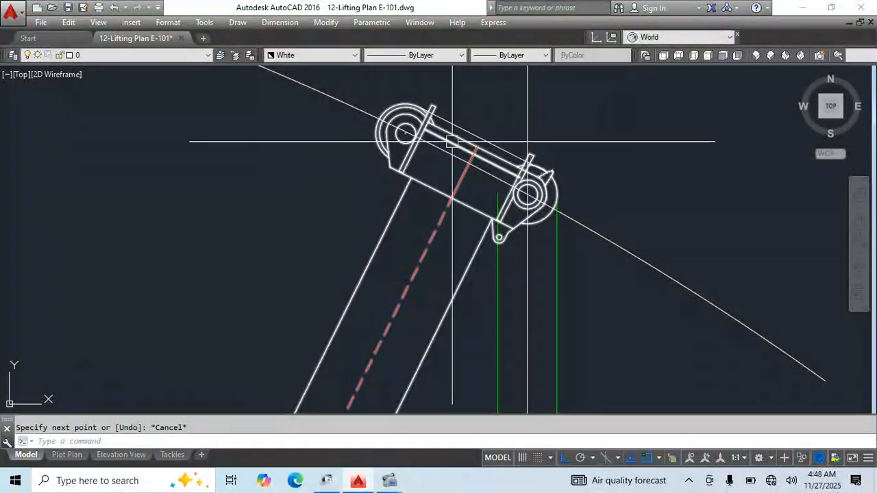
text(ma)
key(Return)
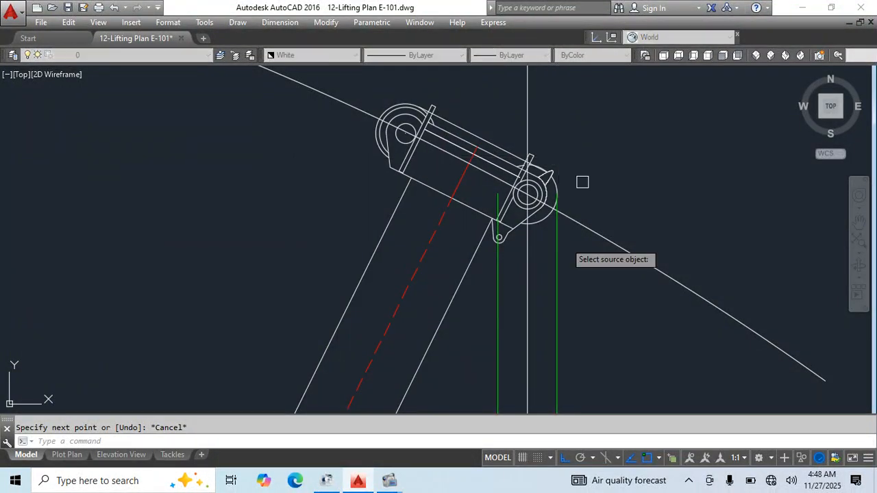
key(Escape)
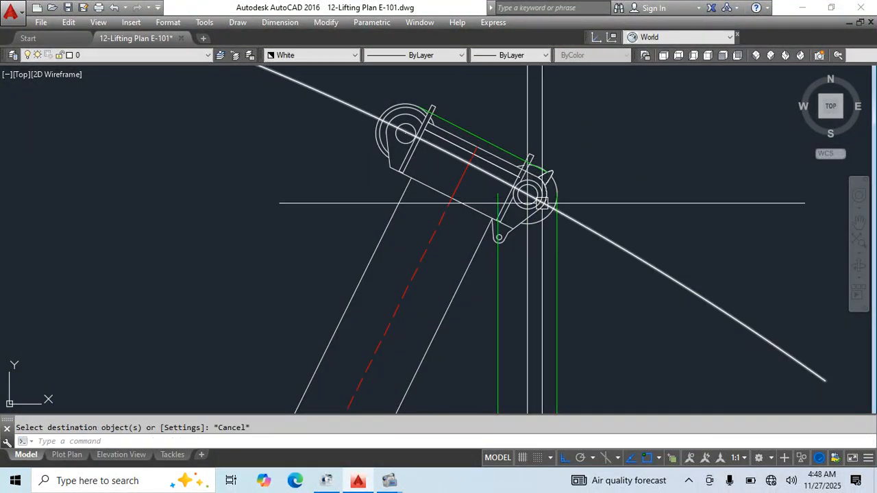
Set the current colour to Green and draw the rope line from the boom's upper tip sheave down to the winch behind the boom pivot.
click(295, 55)
click(285, 109)
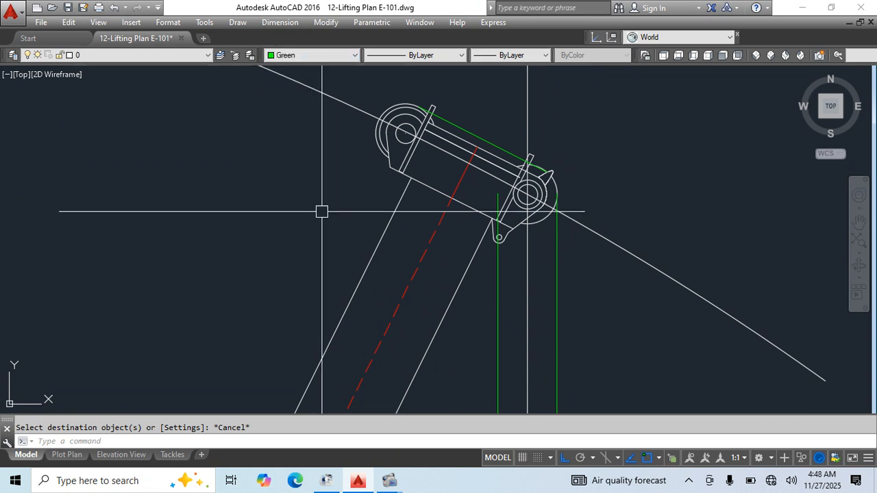
middle_drag(319, 210, 489, 192)
text(l)
key(Return)
scroll(577, 127, down, 9)
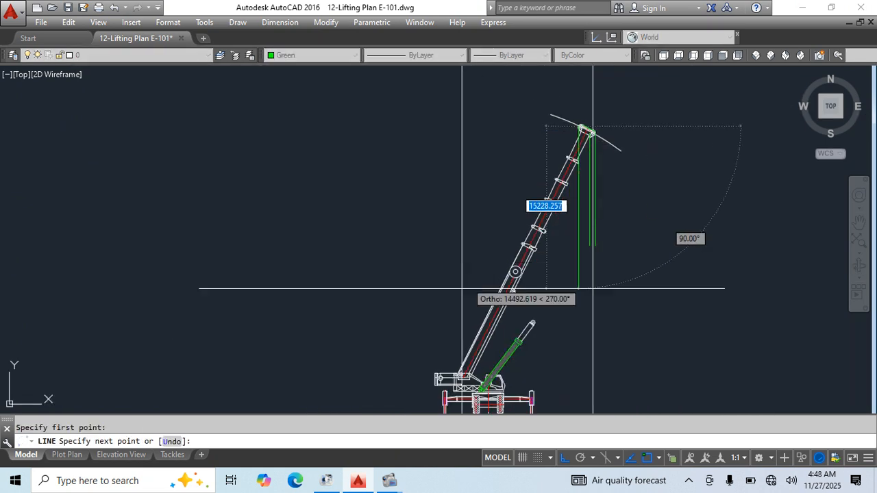
middle_drag(460, 340, 492, 251)
scroll(478, 289, up, 8)
key(Escape)
scroll(444, 278, down, 5)
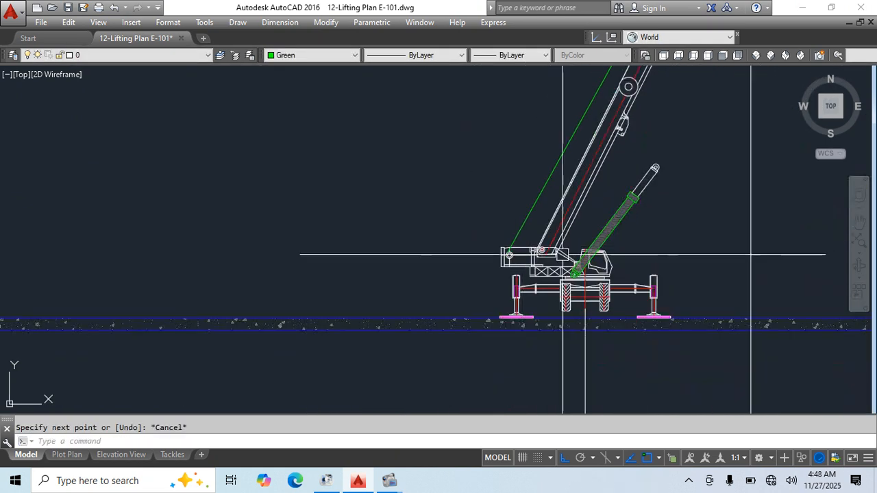
Reposition the lift cylinder's upper end onto the pin of the bracket under the boom.
middle_drag(562, 254, 536, 376)
scroll(546, 315, up, 2)
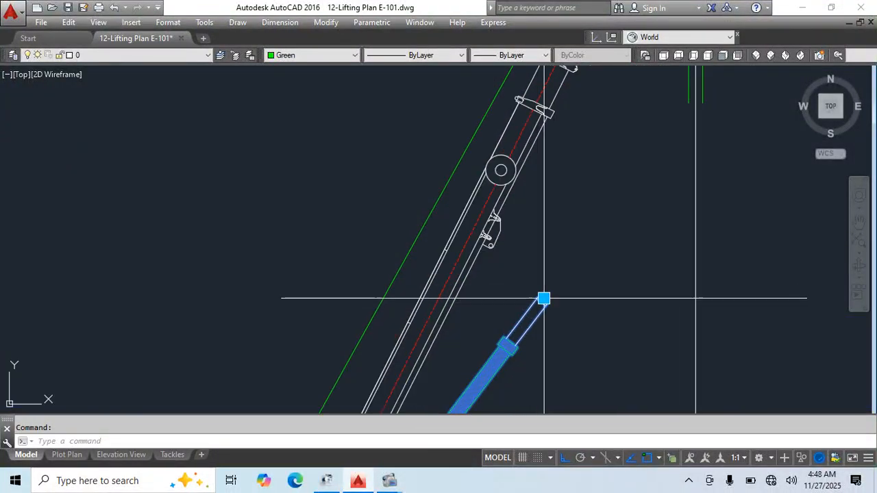
click(544, 298)
scroll(503, 254, up, 4)
key(Escape)
scroll(549, 254, down, 4)
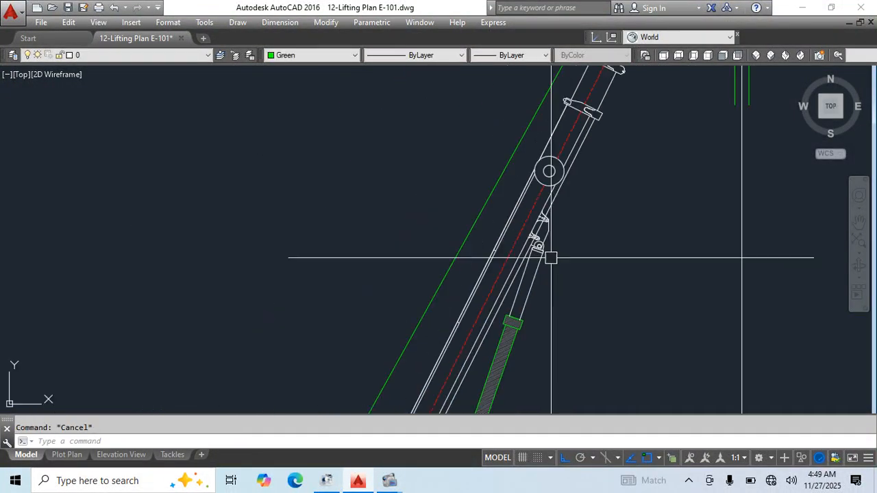
Turn ortho mode off while testing the lift cylinder's upper grip, leaving the cylinder attached to the boom bracket.
click(544, 250)
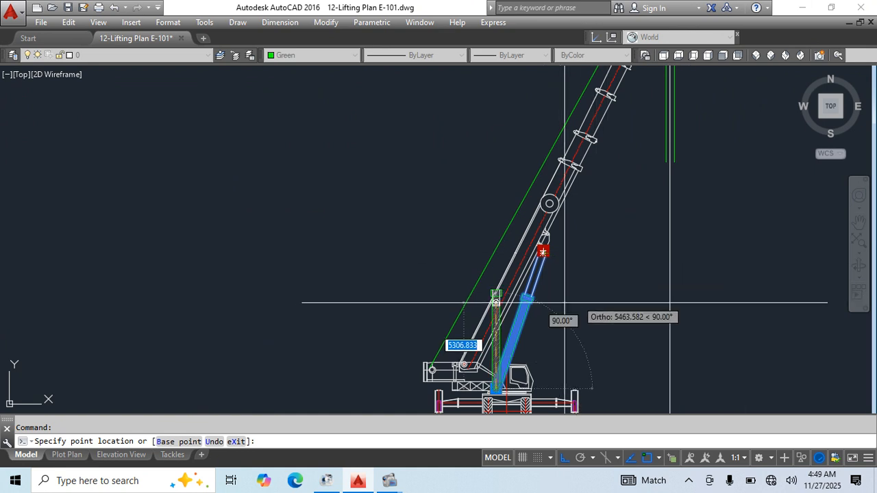
click(563, 458)
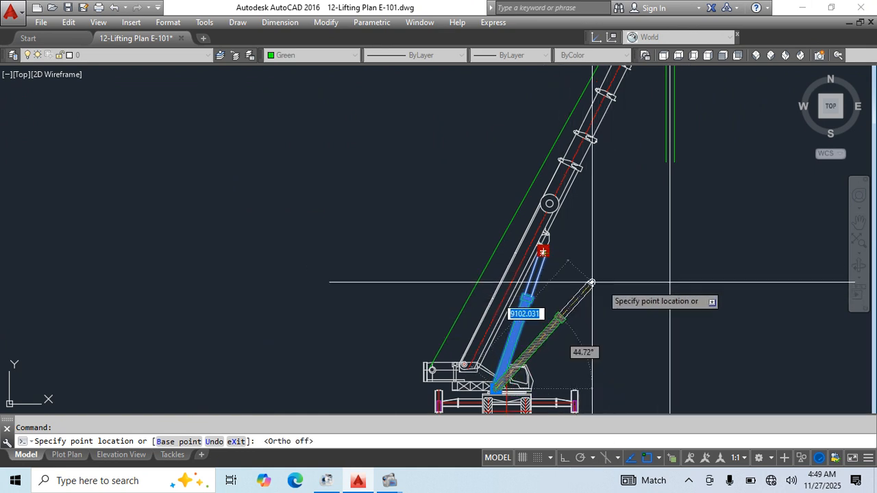
scroll(500, 186, up, 5)
scroll(400, 167, down, 1)
key(Escape)
key(Escape)
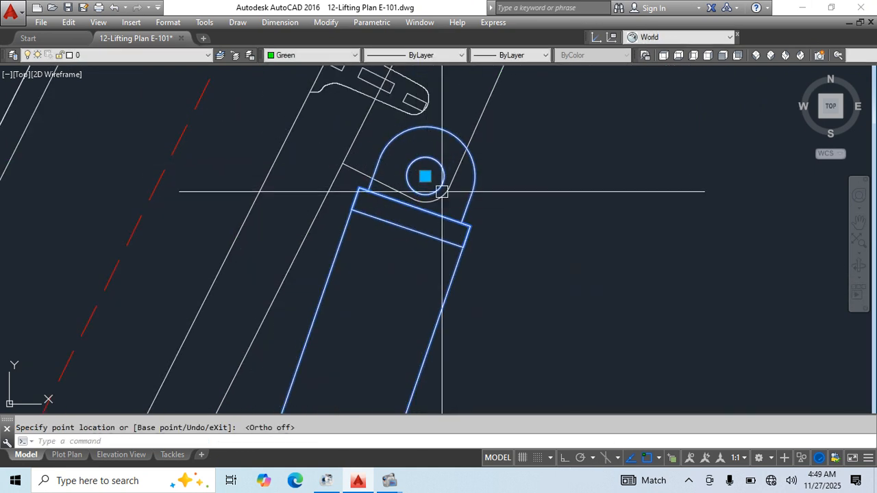
Copy the View "A" hook block, slings and vessel from the E-101 tackles arrangement to beside the crane's hoist ropes.
scroll(440, 190, down, 5)
scroll(495, 222, down, 4)
middle_drag(555, 227, 520, 281)
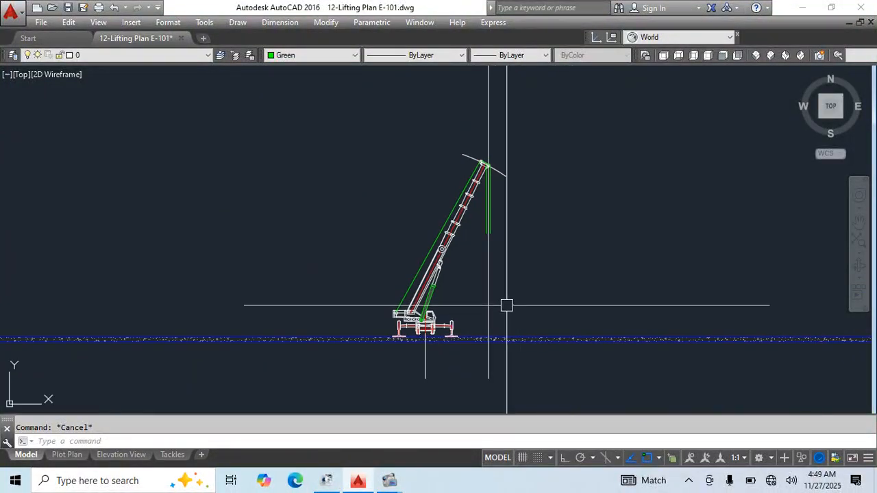
scroll(524, 179, down, 4)
mouse_move(587, 172)
middle_down()
mouse_move(513, 308)
mouse_move(335, 394)
middle_up()
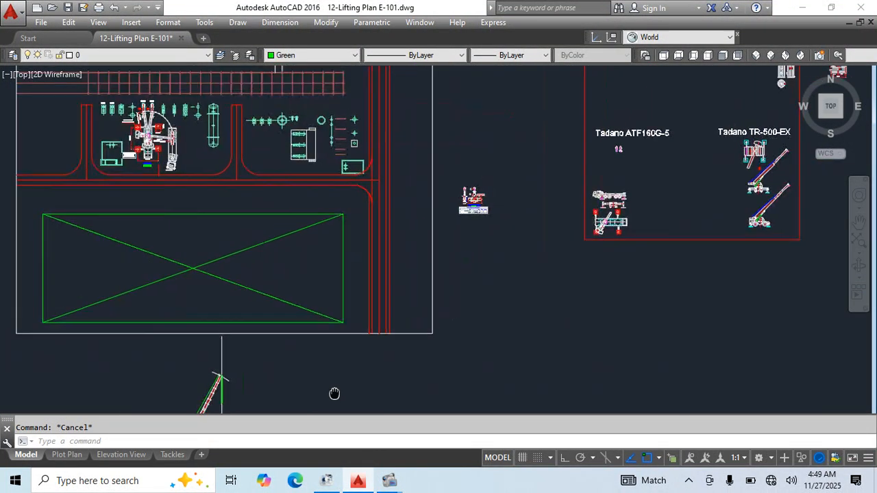
scroll(460, 195, up, 5)
middle_drag(566, 241, 579, 212)
text(co)
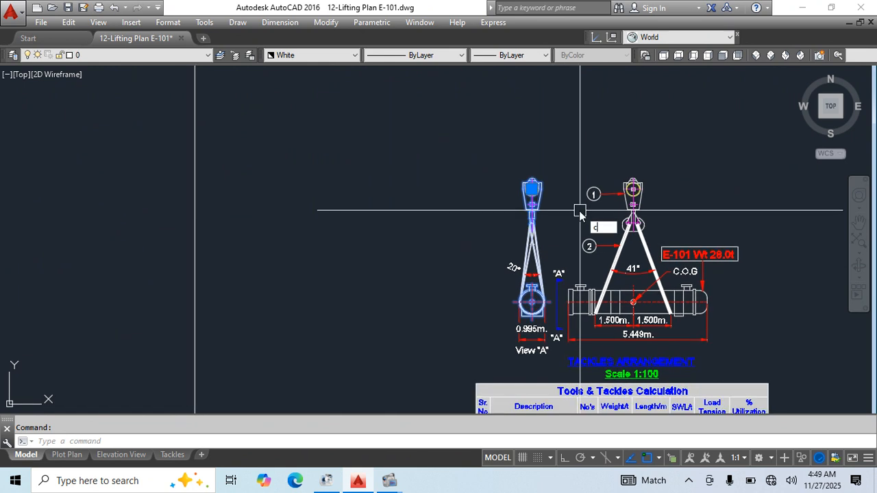
key(Return)
click(533, 182)
scroll(476, 208, down, 4)
middle_drag(387, 332, 382, 338)
scroll(489, 196, up, 10)
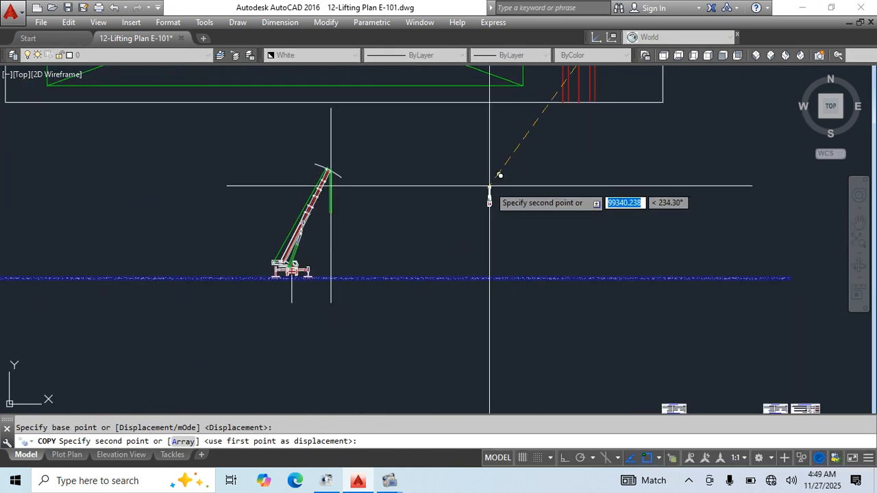
key(Escape)
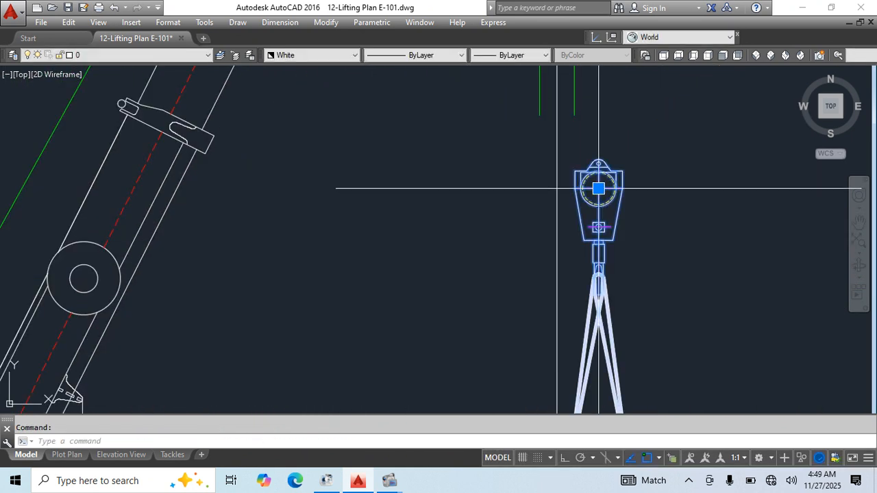
Move the copied hook block, slings and vessel onto the vertical radius line below the boom tip.
click(598, 189)
key(Escape)
key(Escape)
middle_drag(628, 329, 552, 133)
click(543, 179)
middle_drag(605, 361, 562, 224)
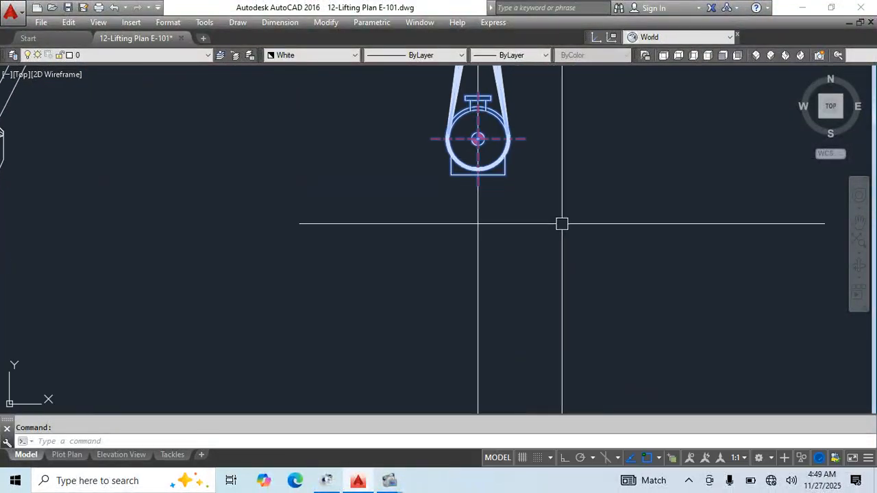
text(m)
key(Return)
key(Escape)
Copy the trailer's end view from the equipment library to the ground beside the crane, near the vertical radius line.
scroll(514, 209, down, 10)
middle_drag(609, 251, 204, 346)
scroll(605, 248, down, 4)
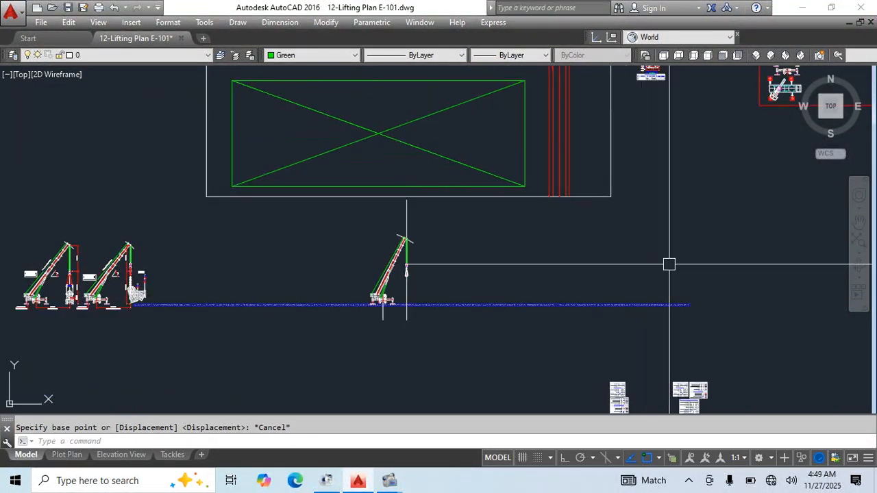
middle_drag(782, 195, 513, 286)
middle_drag(652, 110, 523, 360)
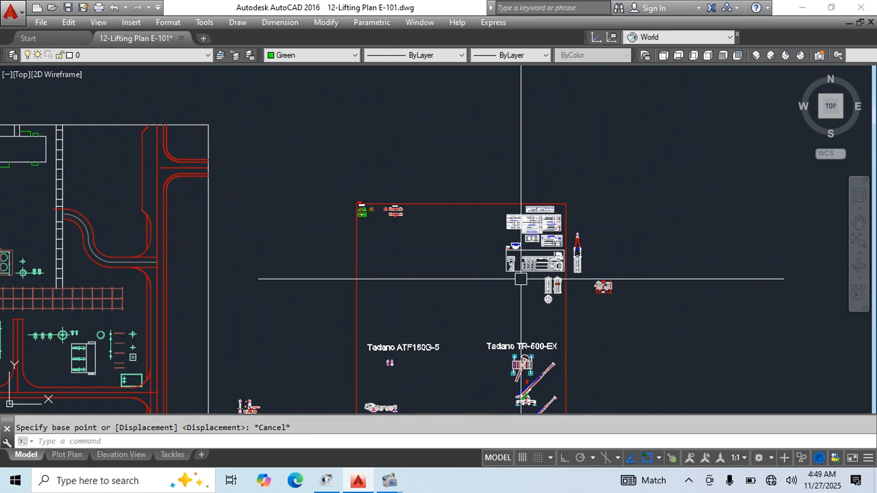
scroll(511, 256, up, 4)
click(544, 246)
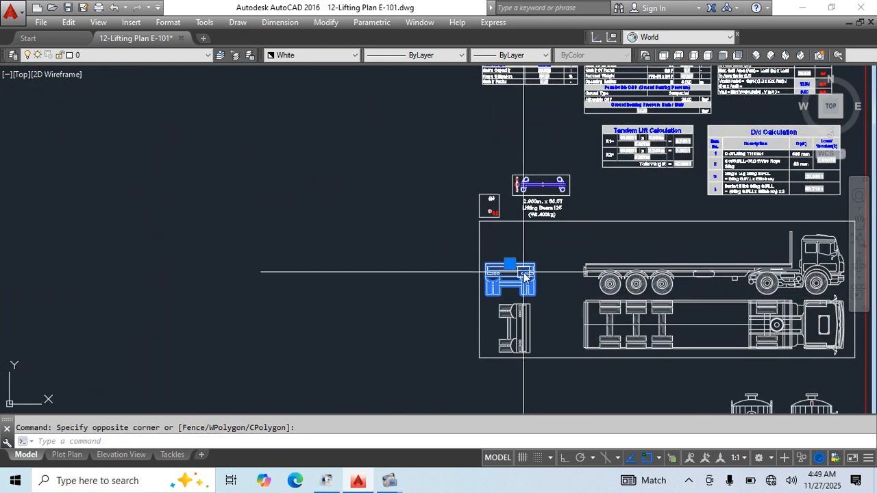
text(co)
key(Return)
scroll(516, 253, up, 5)
click(505, 255)
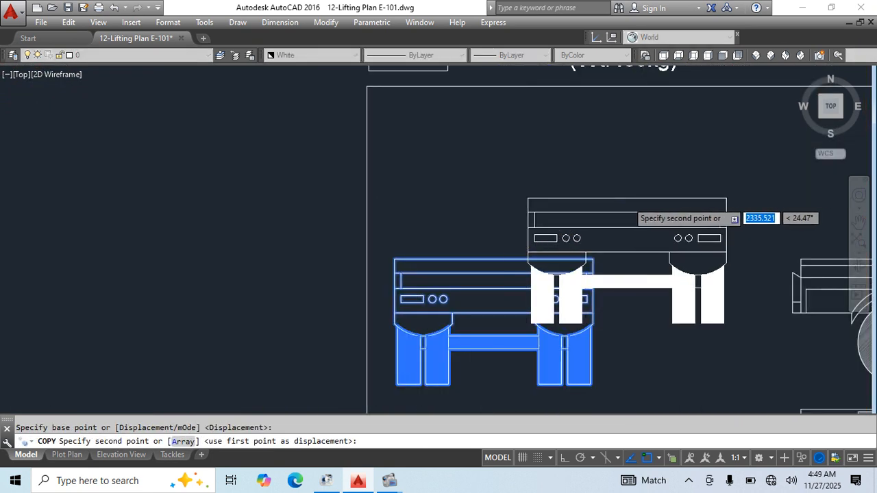
scroll(420, 347, down, 5)
scroll(579, 153, up, 3)
scroll(400, 346, down, 2)
scroll(391, 341, up, 5)
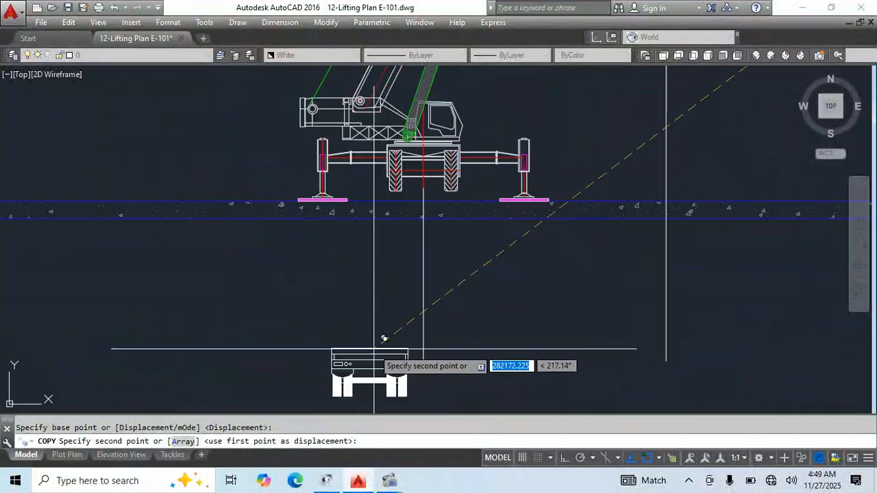
click(669, 120)
scroll(662, 115, up, 4)
key(Escape)
Move the trailer's end view by its top midpoint to centre it on the vertical radius line near ground level.
click(695, 150)
middle_drag(676, 221, 628, 237)
click(554, 114)
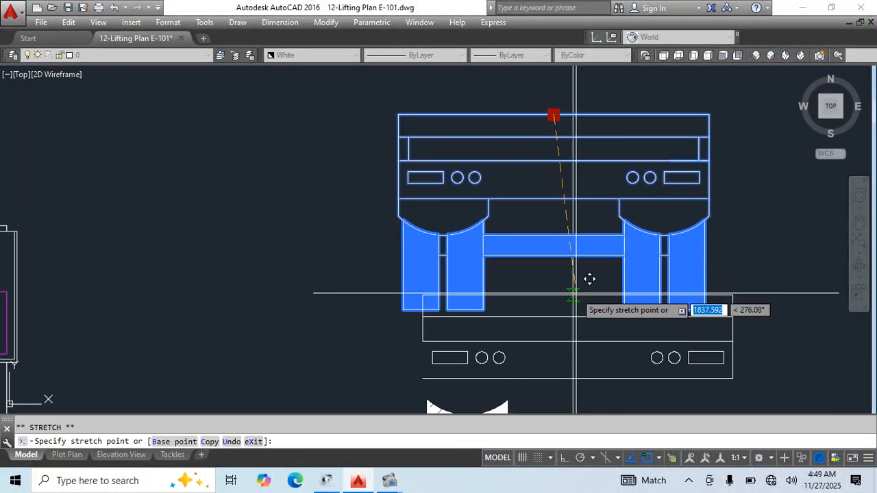
click(574, 294)
middle_drag(616, 339, 584, 142)
mouse_move(671, 319)
middle_down()
mouse_move(667, 284)
mouse_move(654, 283)
middle_up()
key(Escape)
Move the trailer's end view from its tyre's lower corner so that the wheels rest on the blue ground line.
scroll(668, 241, up, 3)
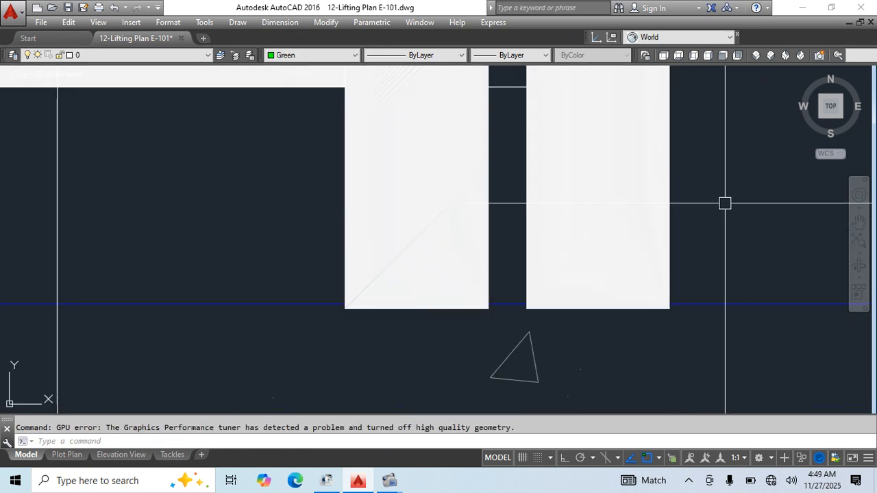
click(724, 204)
click(651, 248)
text(m)
key(Return)
click(672, 307)
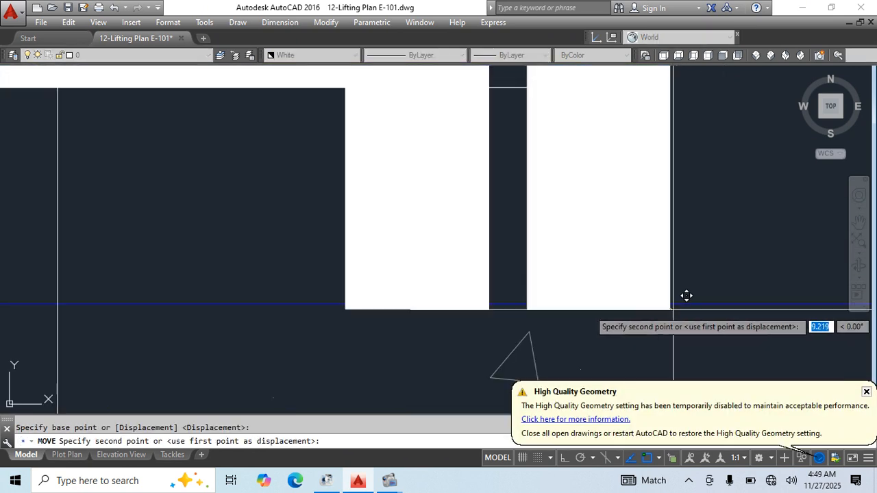
scroll(700, 226, down, 3)
key(Escape)
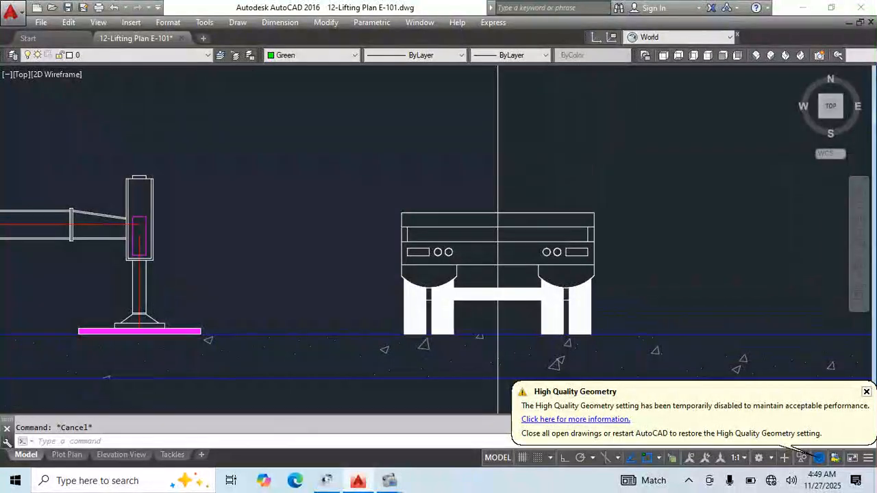
Lower the hook block, slings and vessel straight down the vertical radius line until the vessel's base is just above the trailer.
scroll(578, 300, down, 3)
scroll(538, 180, up, 3)
middle_drag(559, 244, 547, 197)
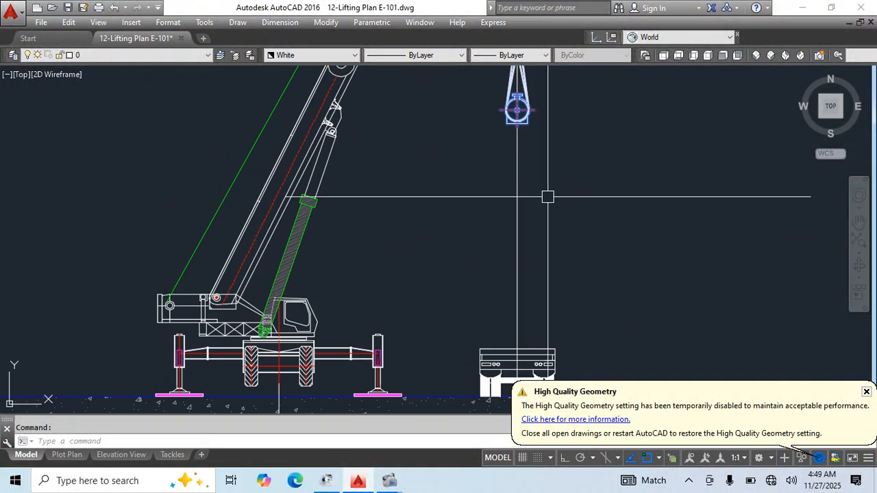
key(Return)
click(627, 227)
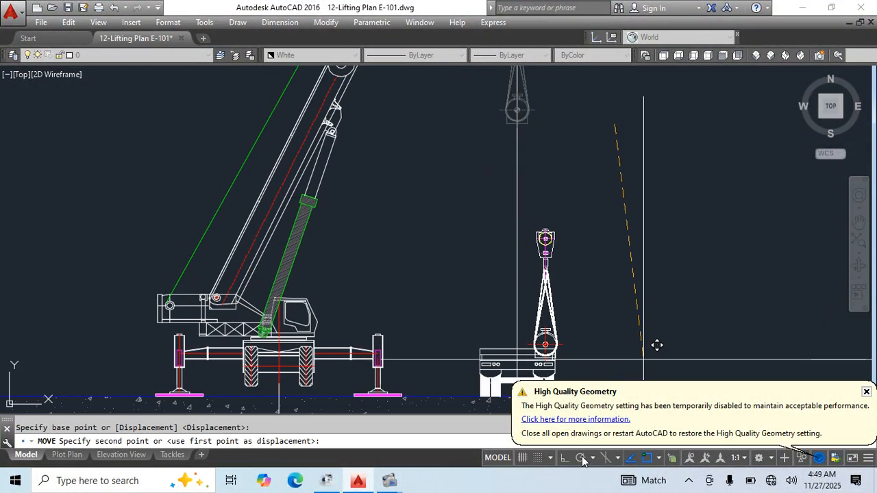
key(Escape)
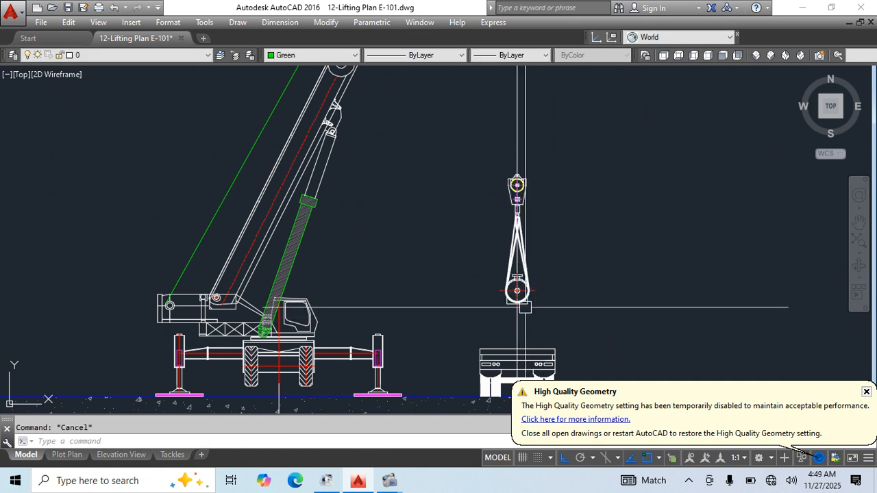
key(Return)
click(526, 307)
middle_drag(526, 307, 526, 257)
scroll(553, 267, up, 7)
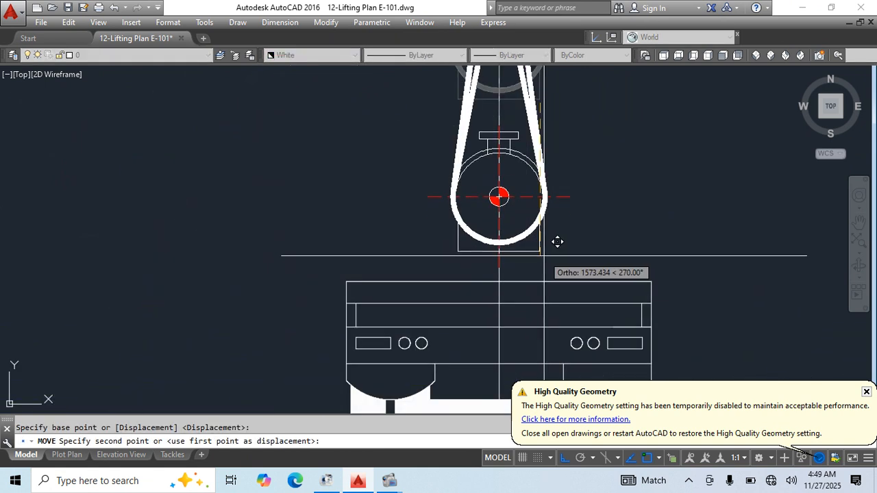
click(540, 282)
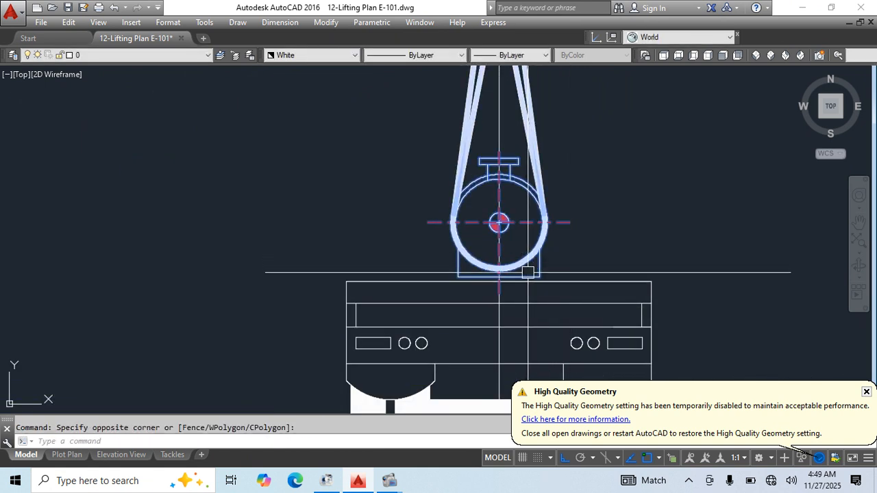
Move the hook block, slings and vessel down so that the vessel's base rests on the trailer's top edge.
scroll(528, 272, up, 6)
key(Return)
click(573, 294)
click(573, 311)
key(Escape)
Raise the hook block, slings and vessel vertically by 500 mm from the trailer's top edge.
click(619, 246)
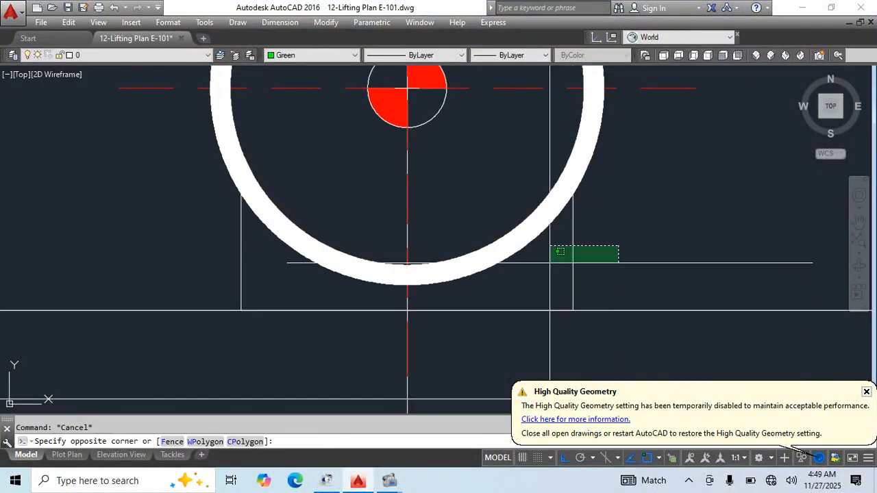
click(549, 262)
scroll(582, 238, down, 4)
middle_drag(612, 257, 554, 272)
key(Return)
click(693, 235)
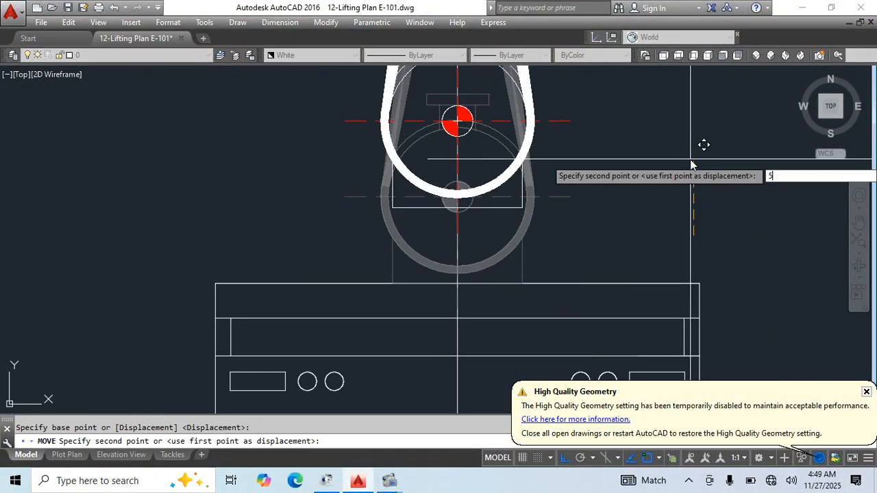
text(5)
key(Return)
key(Escape)
Add a linear dimension for the vertical clearance between the vessel's base and the trailer's top, placed on the crane side.
text(dli)
key(Return)
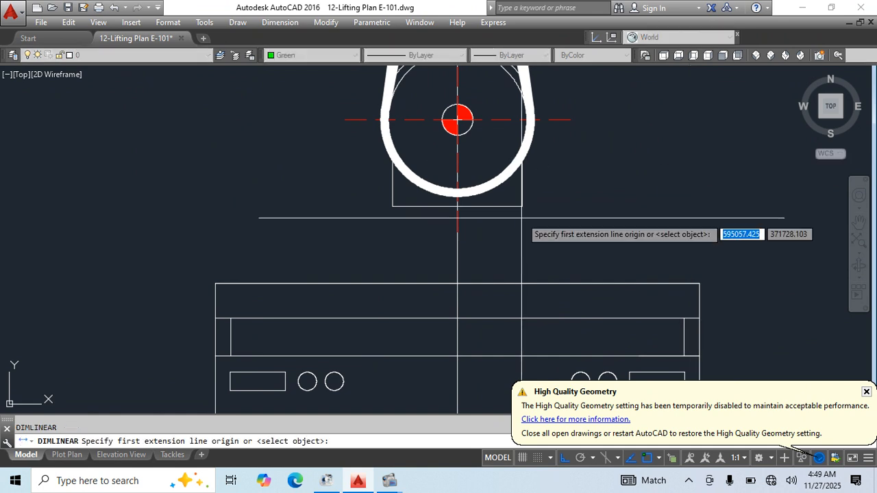
click(516, 206)
click(515, 283)
scroll(514, 283, down, 3)
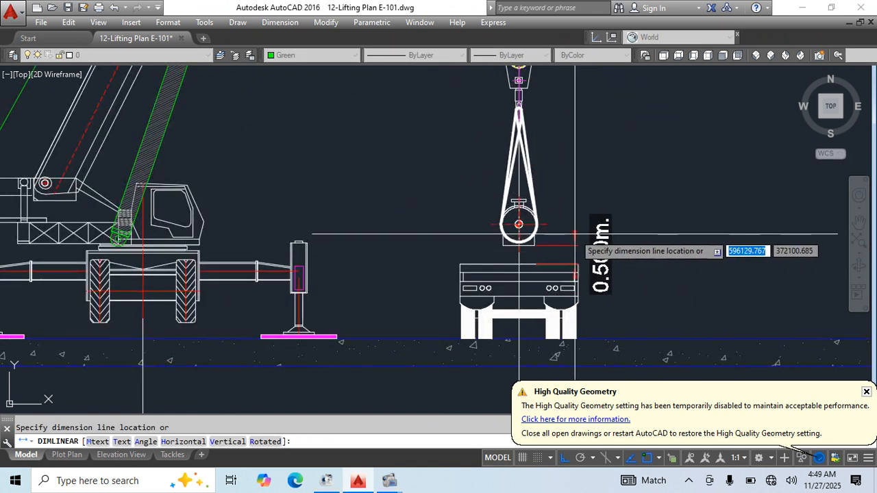
click(453, 224)
scroll(583, 201, down, 2)
key(Escape)
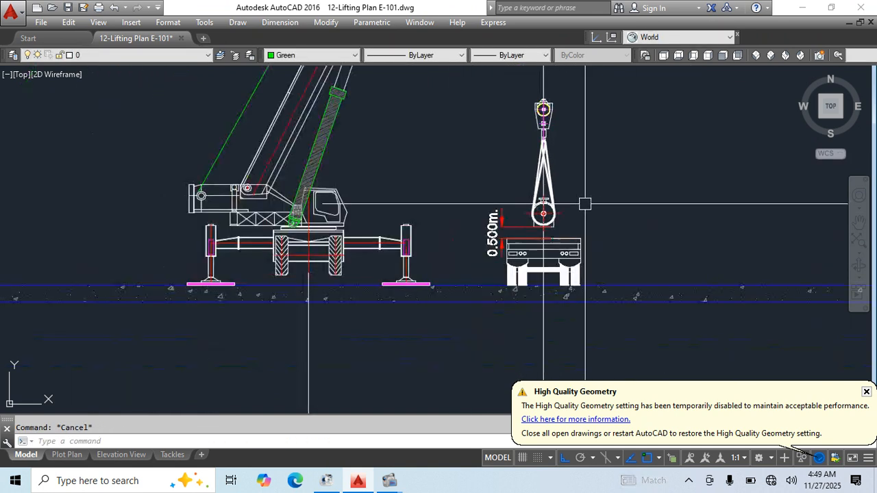
Dimension the height from ground level beside the trailer to the hook block's sheave centre, on the side away from the crane.
text(li)
key(Return)
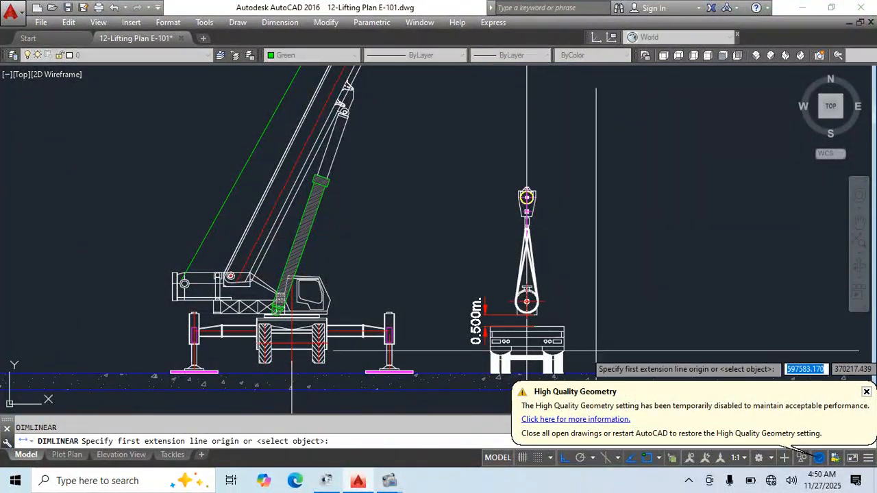
scroll(567, 295, down, 1)
click(568, 368)
scroll(530, 191, up, 5)
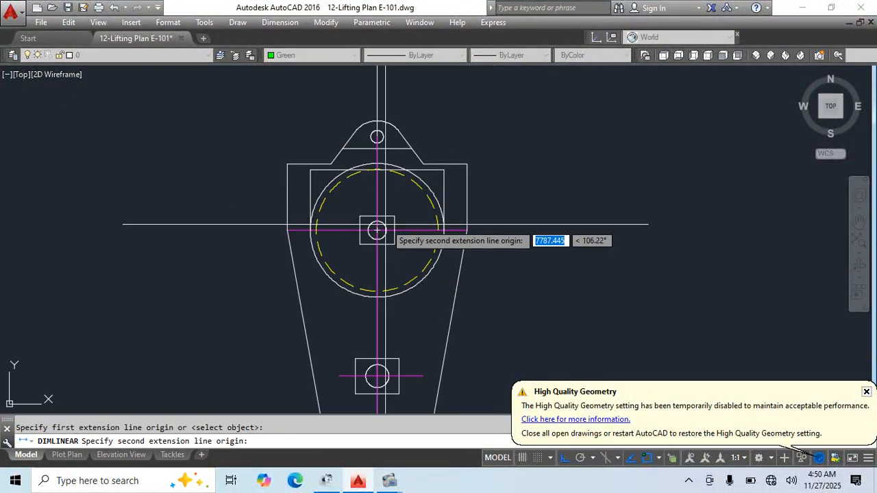
click(377, 230)
scroll(533, 187, down, 5)
click(605, 217)
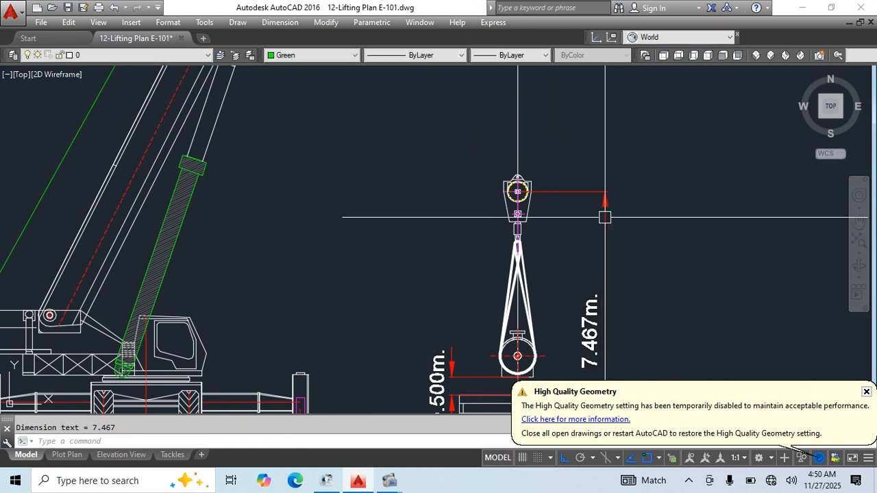
Dimension the vertical distance from the hook block's sheave centre to the boom-tip sheave centre, in line with the height dimension below.
key(Return)
click(605, 192)
scroll(619, 130, down, 6)
middle_drag(618, 129, 592, 306)
scroll(569, 165, up, 5)
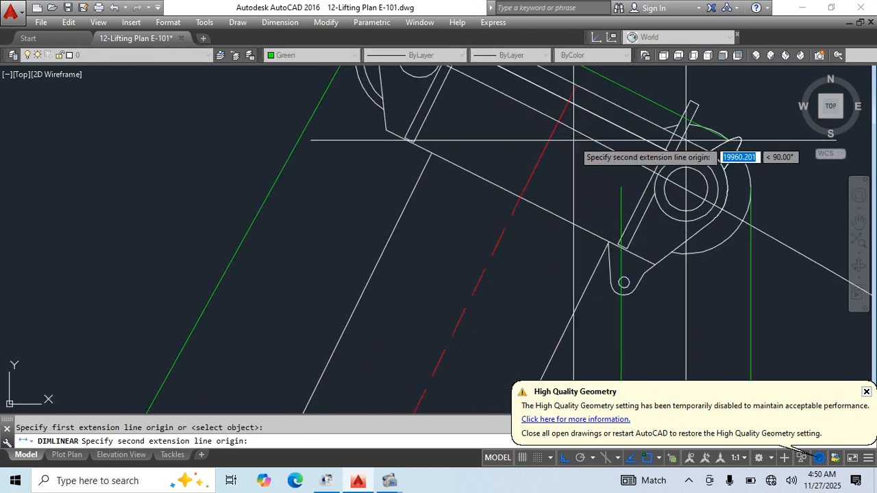
click(684, 187)
scroll(626, 172, down, 6)
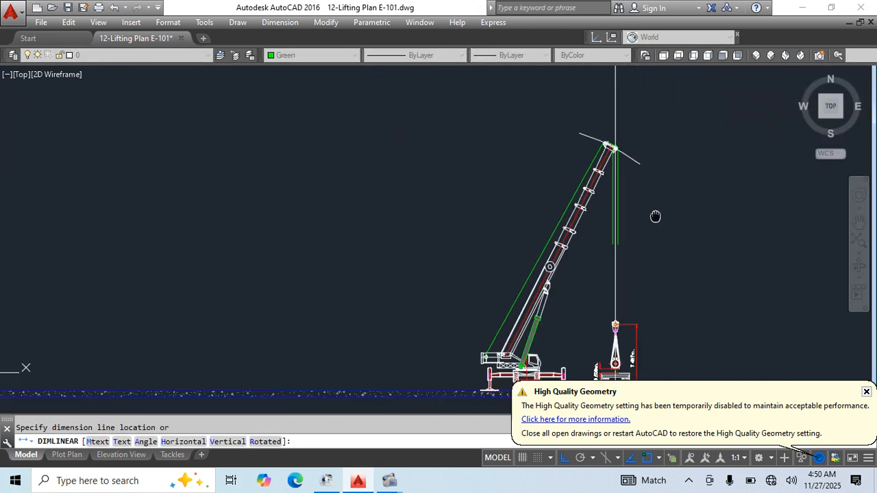
scroll(598, 288, up, 5)
click(600, 266)
key(Escape)
scroll(601, 276, down, 5)
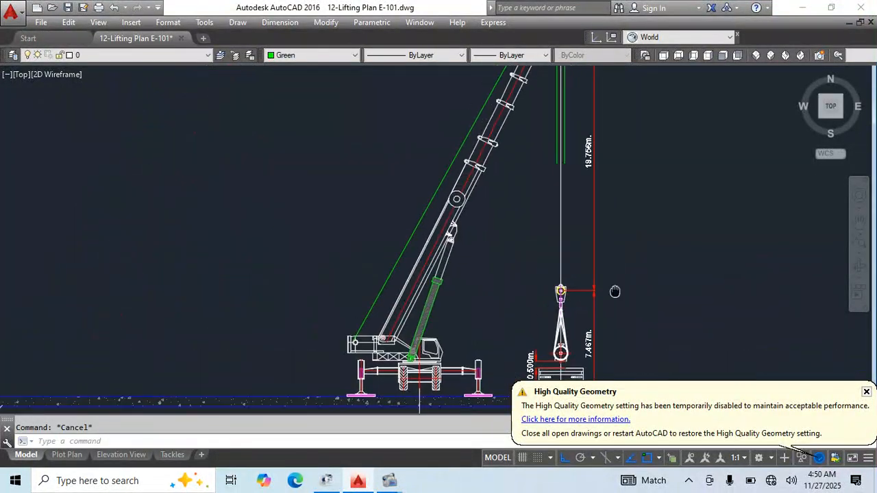
Stretch the lower ends of the green hoist ropes straight down to meet the hook block's sheave.
scroll(567, 198, up, 4)
middle_drag(546, 250, 552, 184)
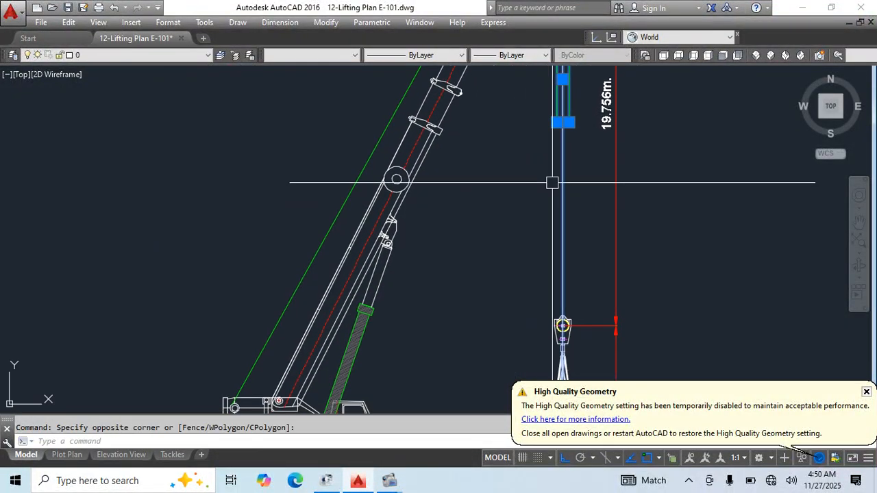
text(s)
key(Return)
scroll(557, 125, up, 2)
scroll(568, 231, down, 5)
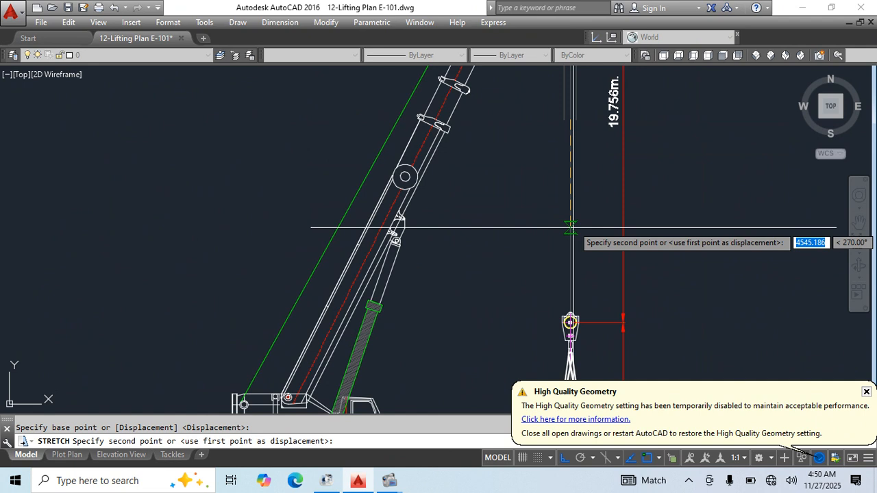
scroll(571, 318, up, 5)
key(Escape)
scroll(653, 199, down, 5)
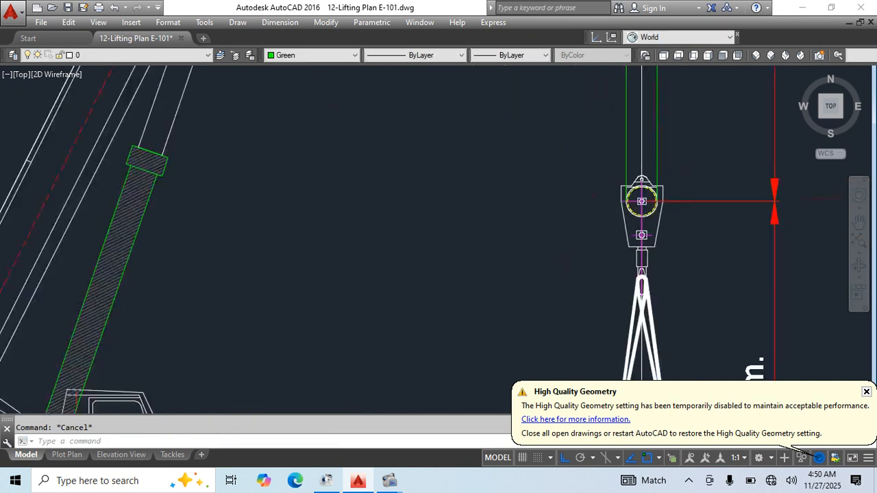
Draw a polyline along the boom's lower edge with a horizontal leg towards the radius line to mark the boom angle.
scroll(711, 241, down, 1)
scroll(588, 239, up, 1)
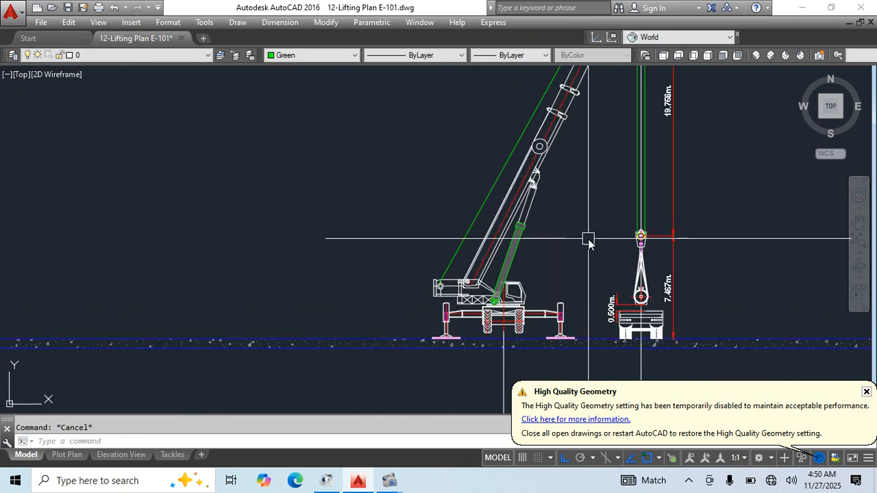
text(pl)
key(Return)
scroll(586, 181, up, 3)
click(533, 172)
scroll(538, 178, down, 2)
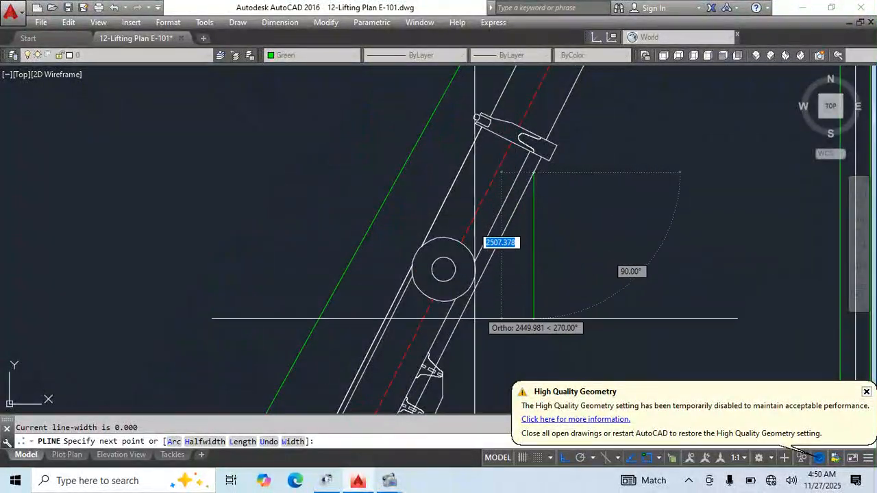
click(567, 319)
middle_drag(597, 322, 554, 210)
key(Delete)
key(Escape)
Move the boom-angle polyline horizontally about 1781 mm towards the radius line, clear of the boom.
click(594, 194)
click(526, 300)
text(m)
key(space)
click(505, 300)
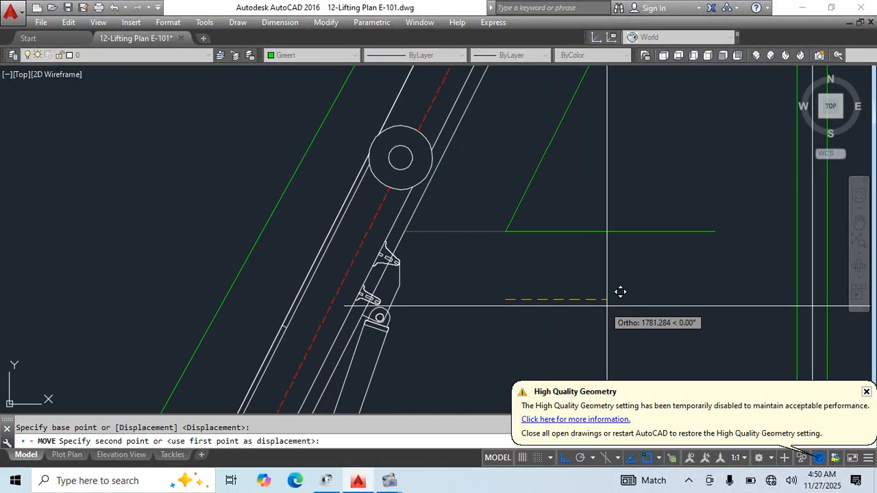
click(607, 305)
key(Escape)
Draw a construction circle centred on the angle's vertex, with its radius reaching the end of the horizontal leg.
text(c)
key(space)
click(507, 231)
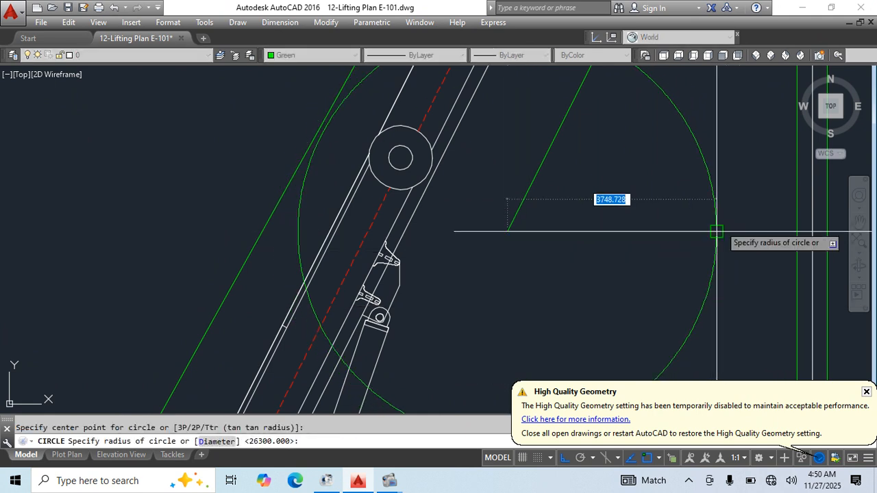
click(717, 232)
mouse_move(742, 243)
middle_down()
mouse_move(727, 291)
mouse_move(725, 356)
middle_up()
key(Escape)
Extend the angle's sloping leg to the construction circle and erase the circle.
text(ex)
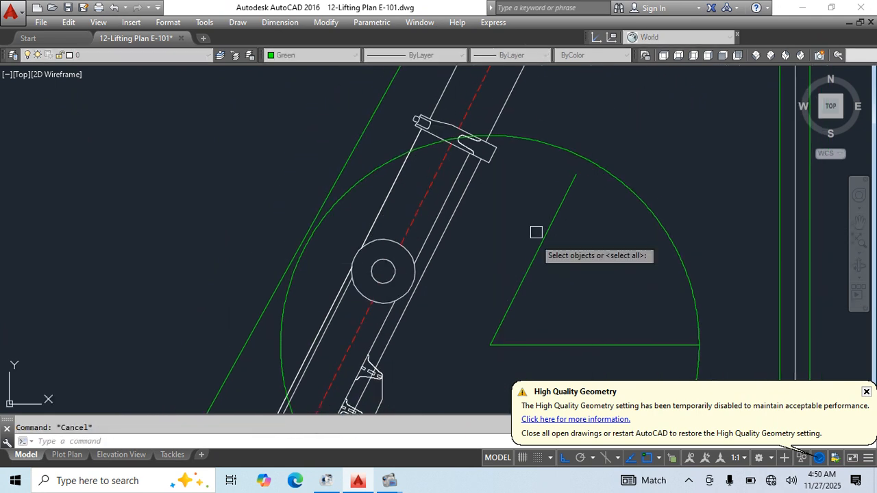
click(566, 203)
key(Escape)
click(643, 192)
click(607, 227)
text(e)
middle_drag(603, 313, 610, 223)
Move the boom-angle lines straight down into the open space between the boom and the hoist ropes.
click(611, 224)
click(492, 286)
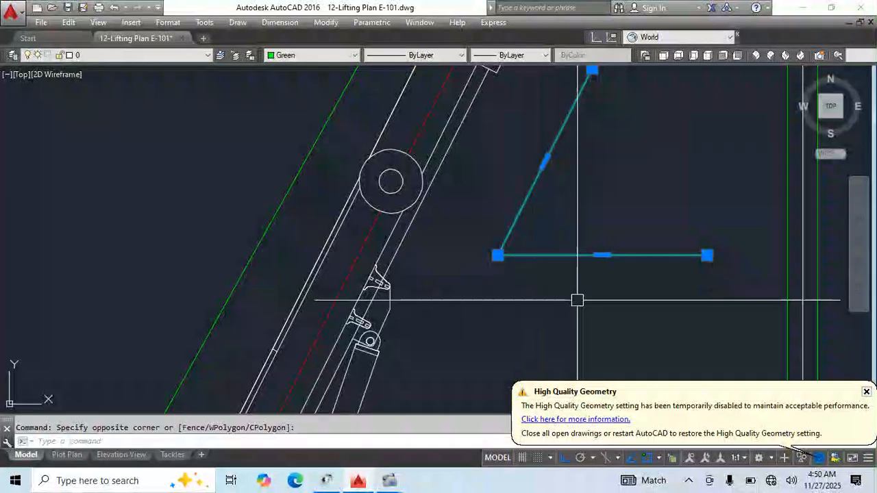
middle_drag(578, 300, 574, 226)
scroll(580, 225, down, 2)
text(m)
click(581, 235)
click(587, 273)
key(Escape)
Change the colour of the boom-angle lines to white.
click(590, 288)
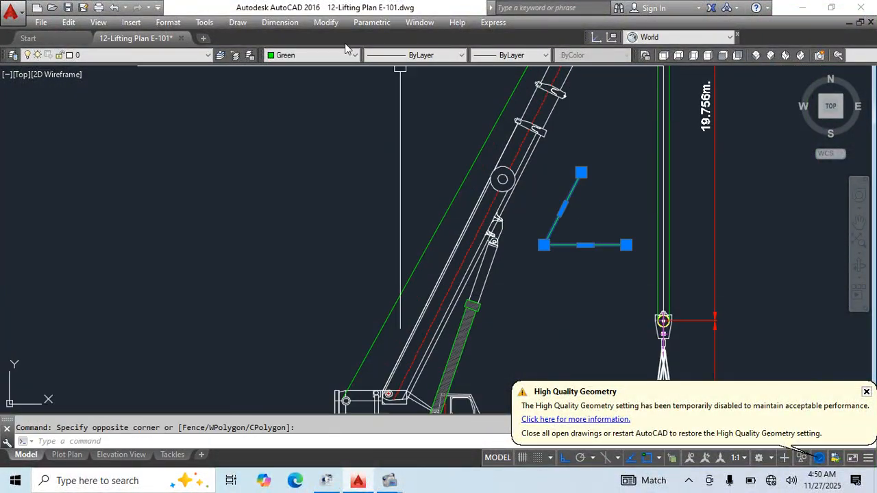
click(299, 76)
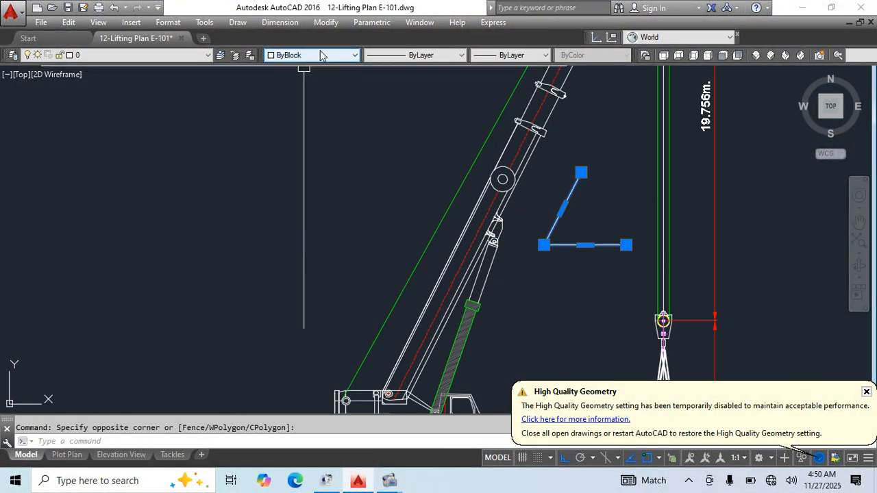
click(320, 55)
click(290, 68)
key(Escape)
click(296, 68)
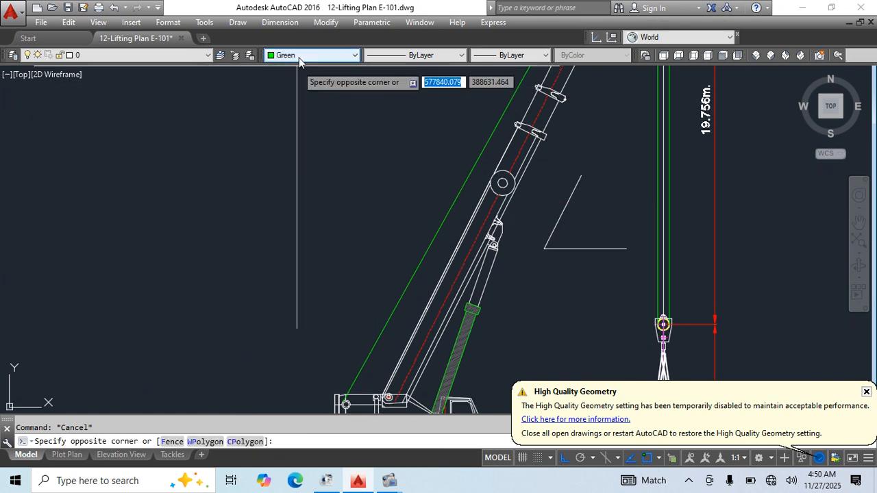
click(299, 58)
key(Escape)
key(Escape)
Add an angular dimension between the sloping and horizontal boom-angle lines, with its arc inside the angle.
middle_drag(483, 229, 491, 219)
text(d)
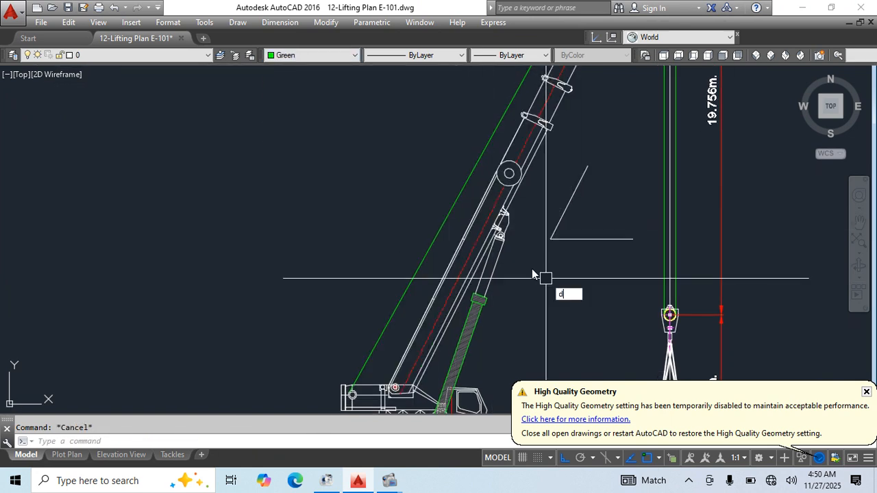
text(an)
key(Return)
click(568, 206)
click(593, 239)
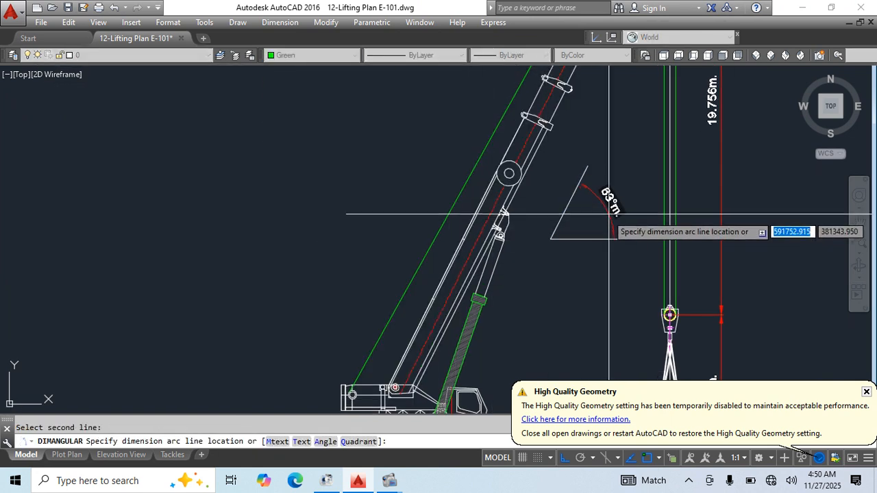
click(606, 219)
Clear the dimension suffix in the boom-angle dimension's properties.
key(ctrl+1)
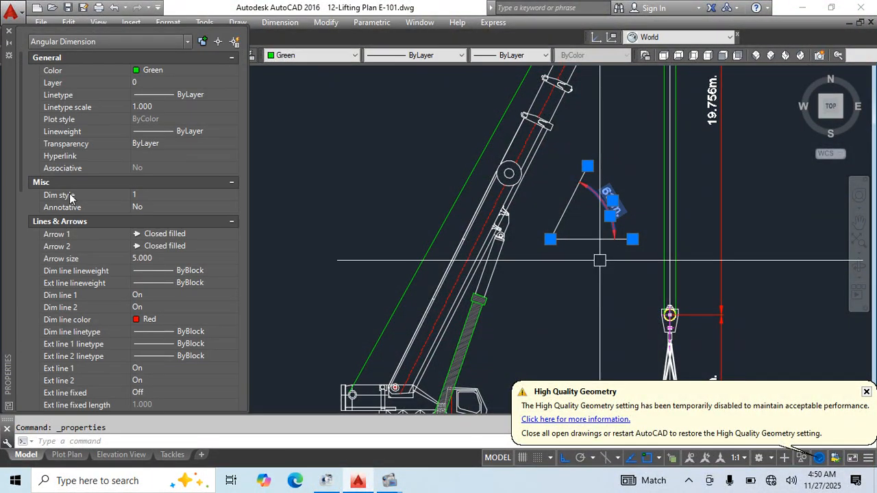
scroll(127, 347, down, 10)
click(155, 320)
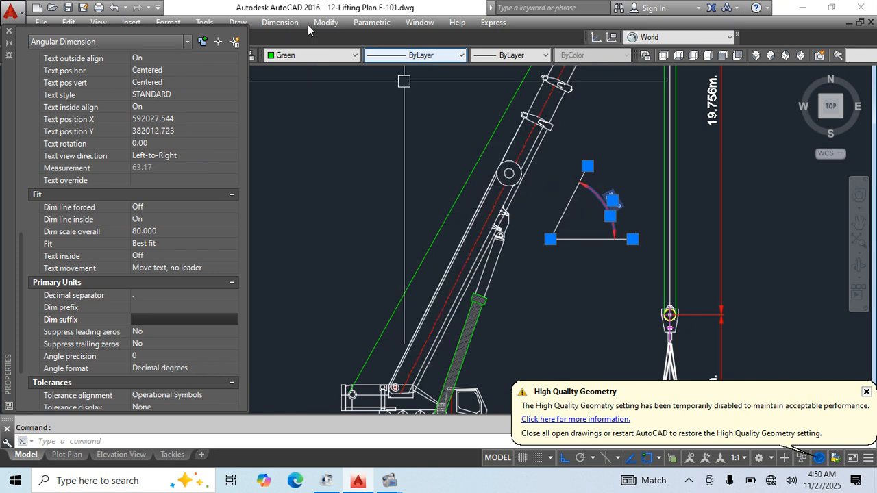
key(Escape)
key(ctrl+1)
Add a horizontal linear dimension from the crane's centreline to the hoist centreline, placed just below the ground band.
scroll(587, 203, down, 4)
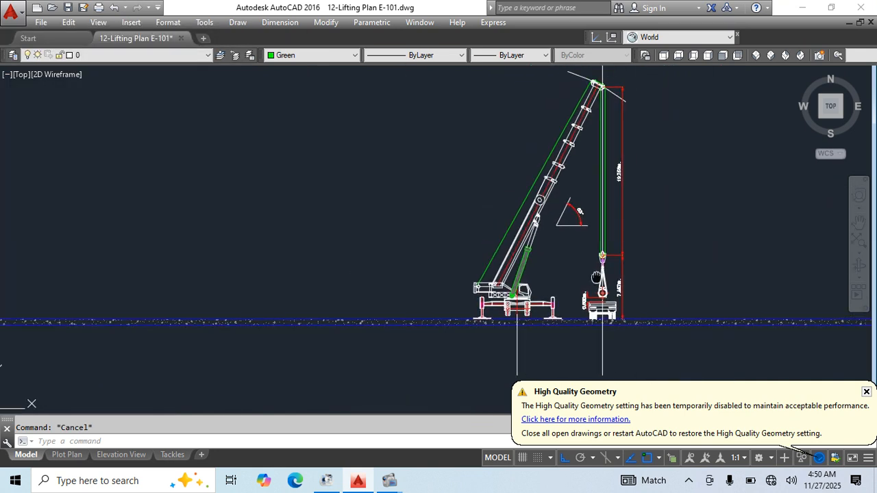
text(dli)
key(Return)
scroll(525, 311, up, 6)
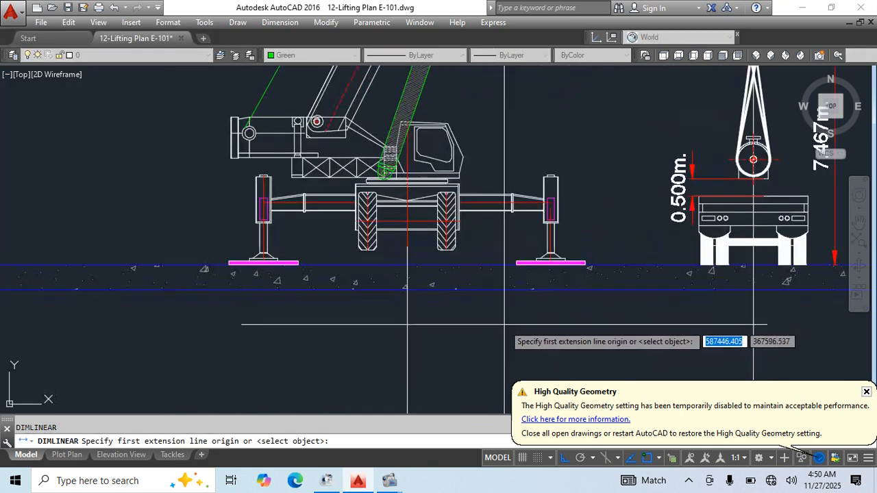
click(407, 300)
click(753, 301)
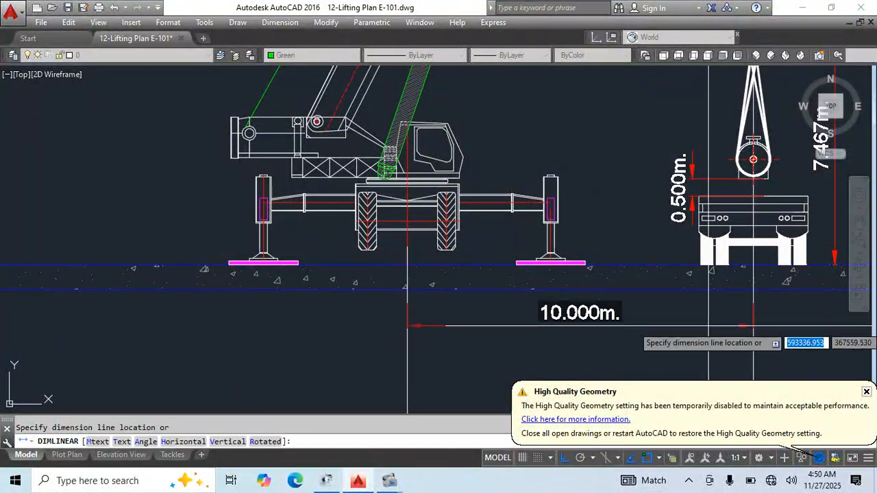
click(746, 331)
Copy the "Slew & Upending Radius" label from the existing crane elevation to beneath the new radius dimension.
scroll(487, 213, down, 6)
middle_drag(299, 272, 701, 297)
scroll(246, 275, up, 3)
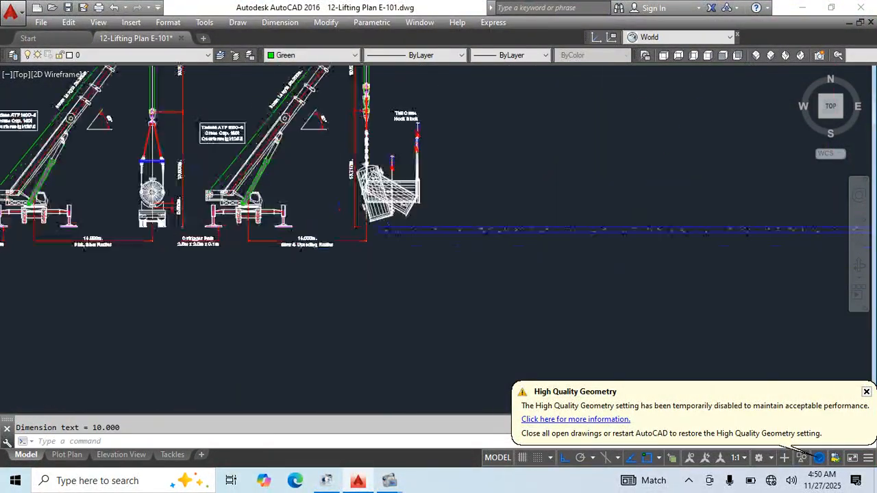
click(368, 204)
middle_drag(483, 308, 404, 312)
text(co)
key(Return)
scroll(302, 310, down, 3)
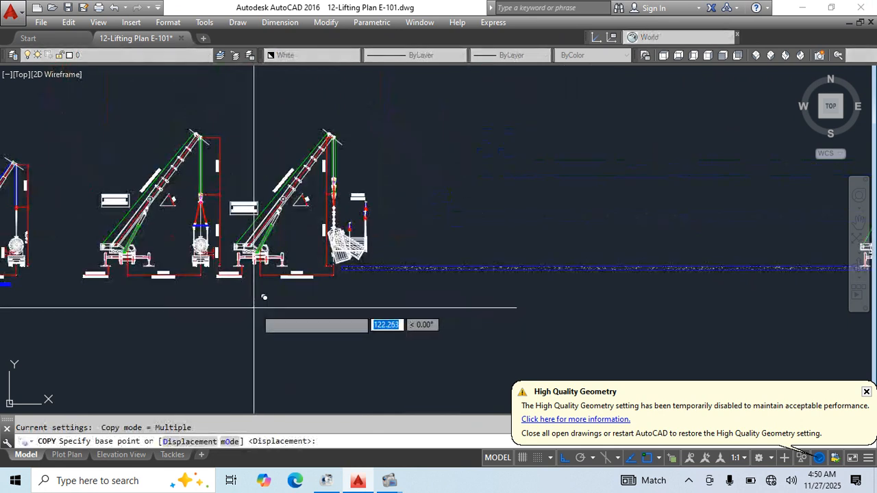
click(254, 307)
middle_drag(781, 310, 274, 309)
scroll(377, 302, up, 3)
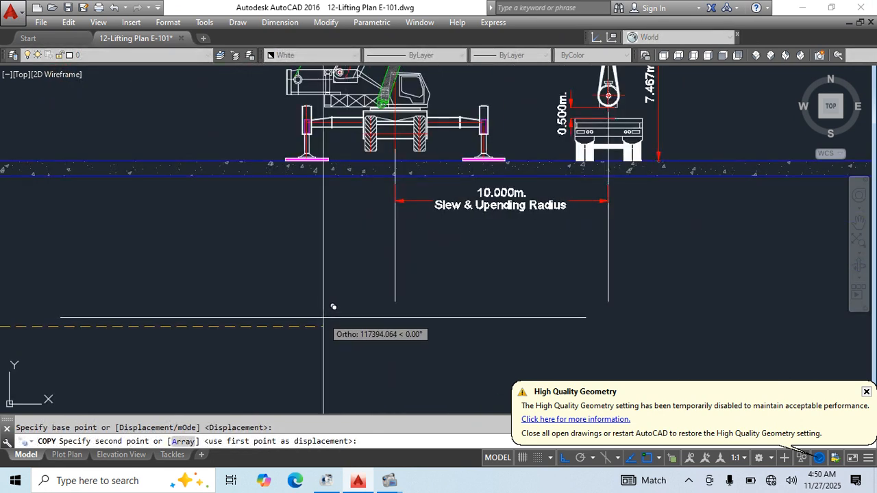
click(318, 317)
key(Escape)
Raise the radius dimension line slightly to clear the copied label.
scroll(579, 193, up, 4)
click(635, 214)
click(655, 215)
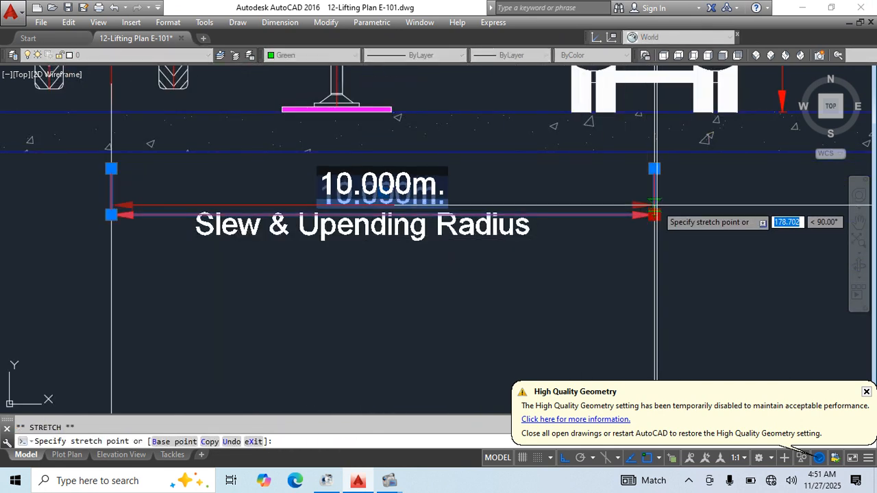
click(655, 196)
key(Escape)
Move the copied radius label horizontally so it is centred under the dimension value.
click(472, 239)
key(Return)
click(422, 281)
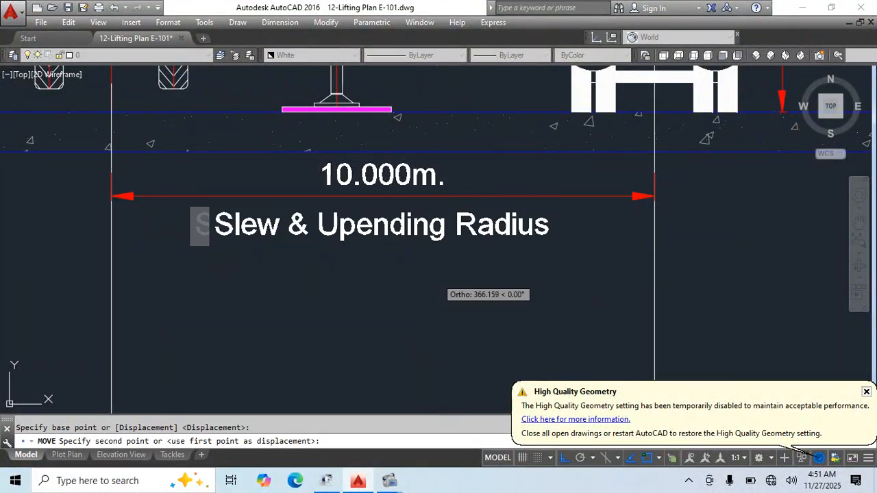
click(438, 281)
key(Escape)
Change the label under the radius dimension to read "Pick & Slew Radius".
click(408, 236)
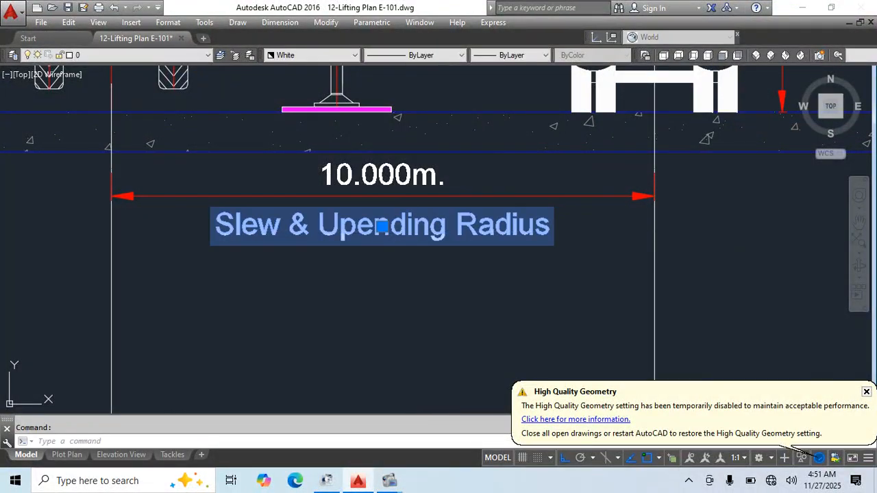
double_click(408, 233)
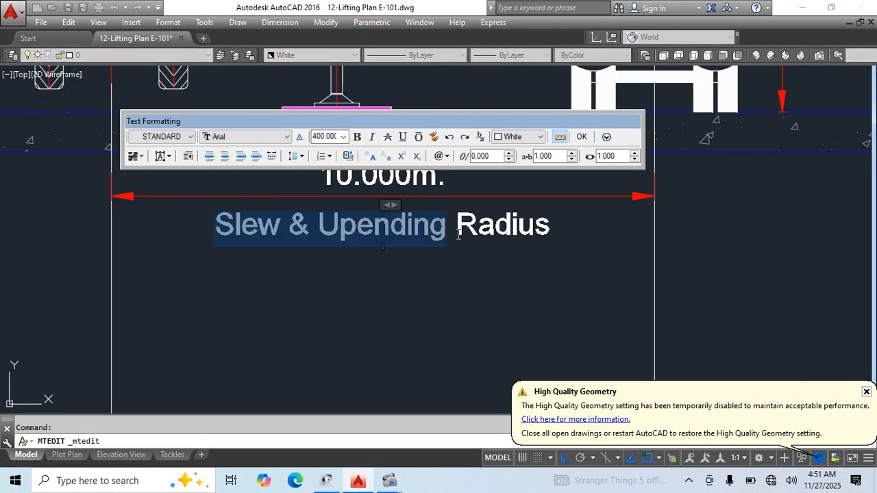
text(Pick &)
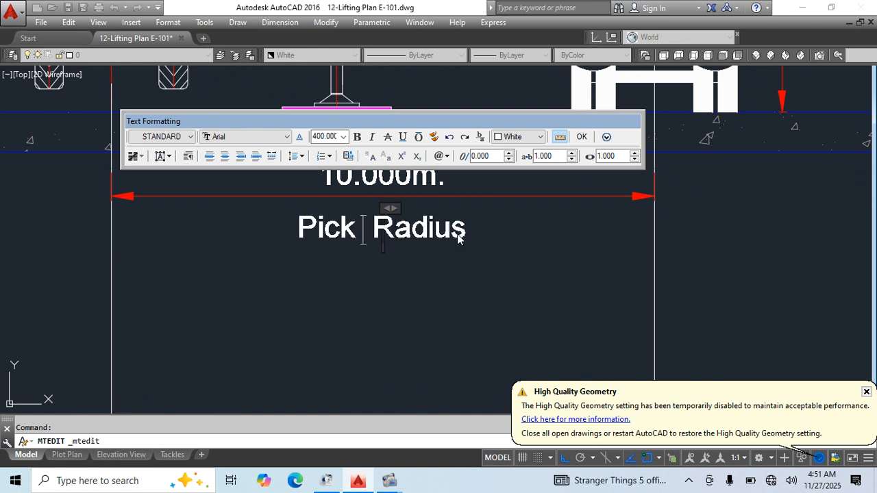
text( Slew)
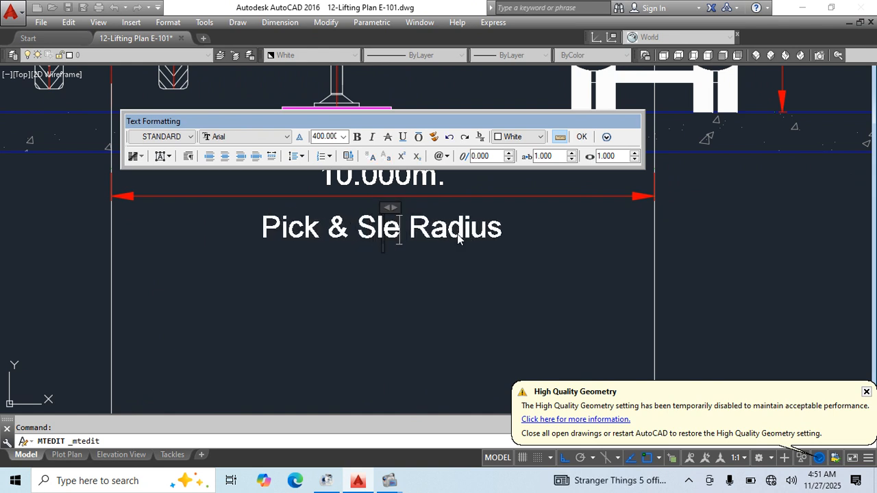
click(464, 268)
Move the "Pick & Slew Radius" label straight down, farther from the ground band.
click(448, 229)
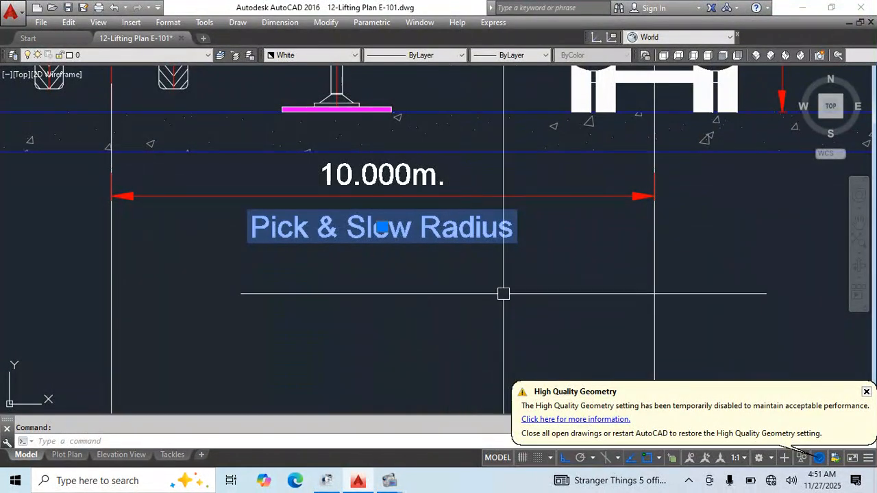
text(m)
key(space)
click(530, 287)
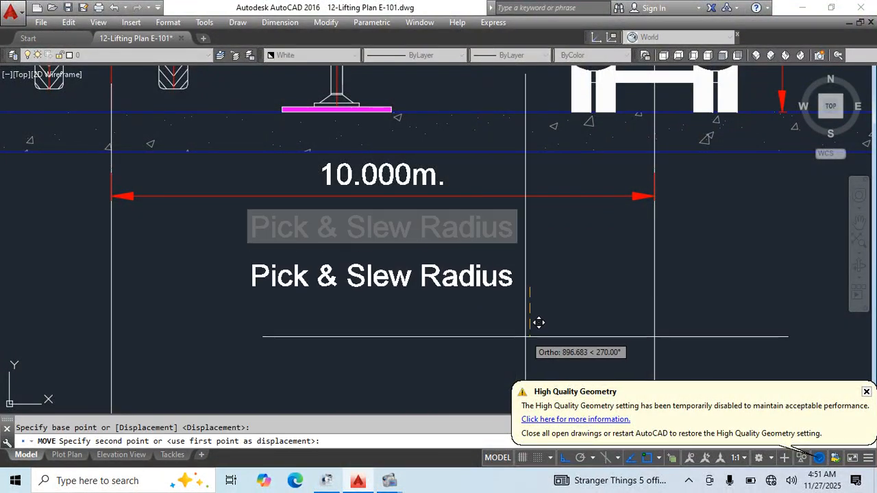
click(542, 308)
Lower the radius dimension line to sit just above the "Pick & Slew Radius" label.
middle_drag(550, 286, 545, 247)
click(617, 155)
click(651, 157)
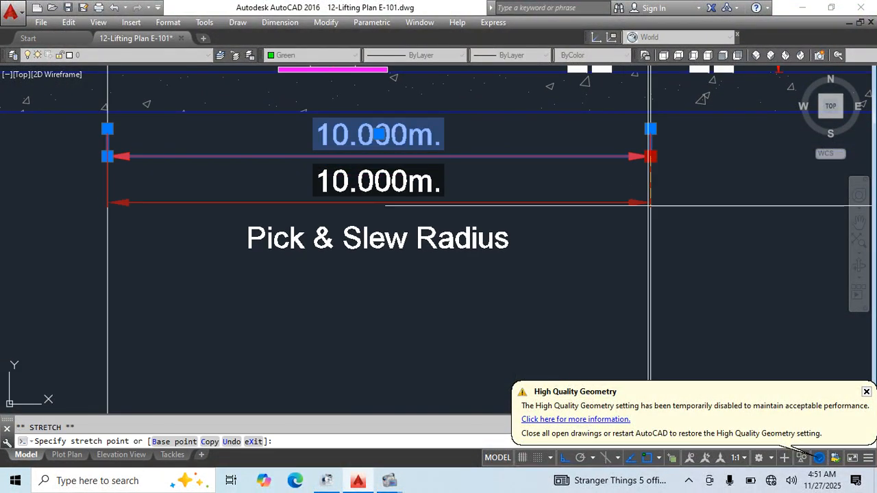
click(650, 213)
key(Escape)
Erase the two white vertical construction lines at the ends of the radius dimension.
click(665, 258)
click(634, 282)
text(e)
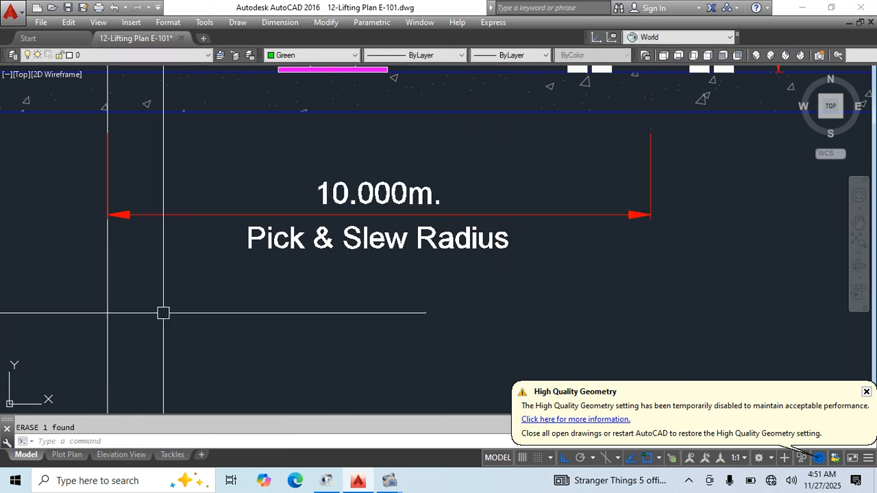
click(142, 307)
click(80, 322)
text(e)
key(space)
Stretch the radius dimension's extension line at the trailer end up to the middle of the trailer.
scroll(351, 257, down, 2)
middle_drag(503, 283, 475, 364)
scroll(431, 274, up, 2)
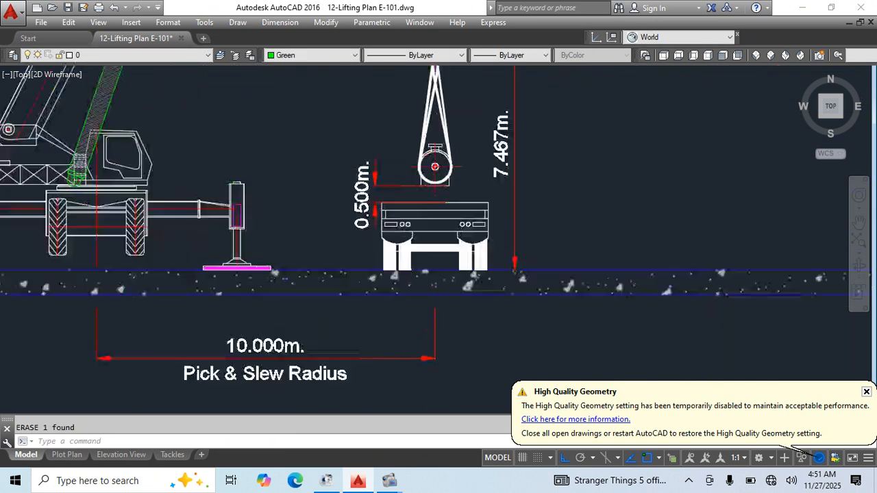
click(433, 329)
click(433, 314)
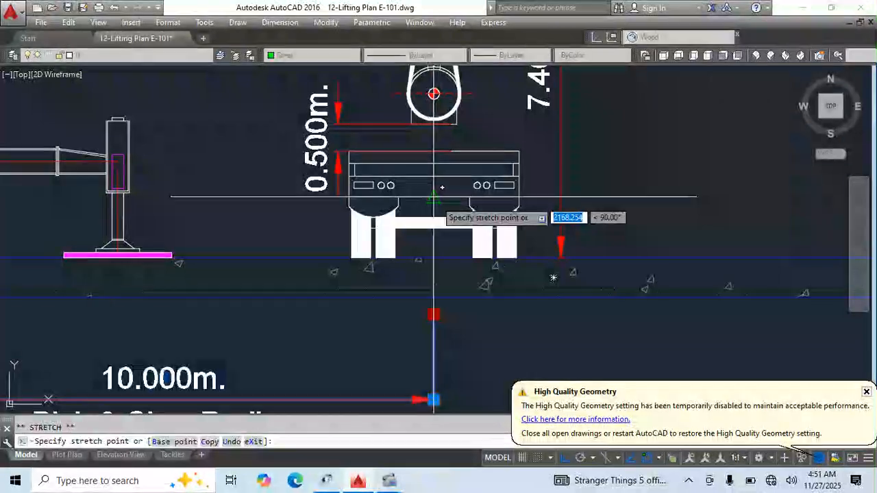
key(Escape)
Draw a vertical line from the vessel's centre up to the centre of the boom-head sheave.
scroll(528, 165, down, 5)
middle_drag(528, 165, 515, 329)
text(l)
key(space)
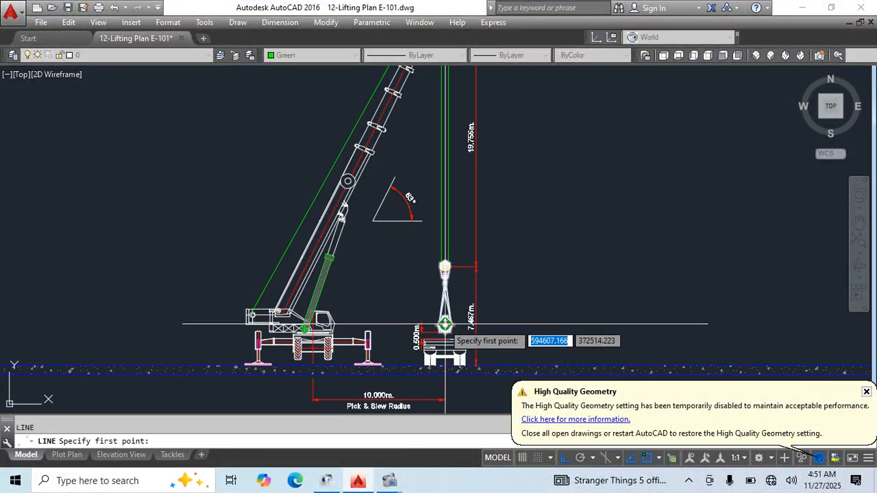
scroll(442, 288, up, 5)
click(440, 236)
scroll(466, 155, down, 3)
middle_drag(473, 102, 466, 391)
middle_drag(502, 92, 491, 326)
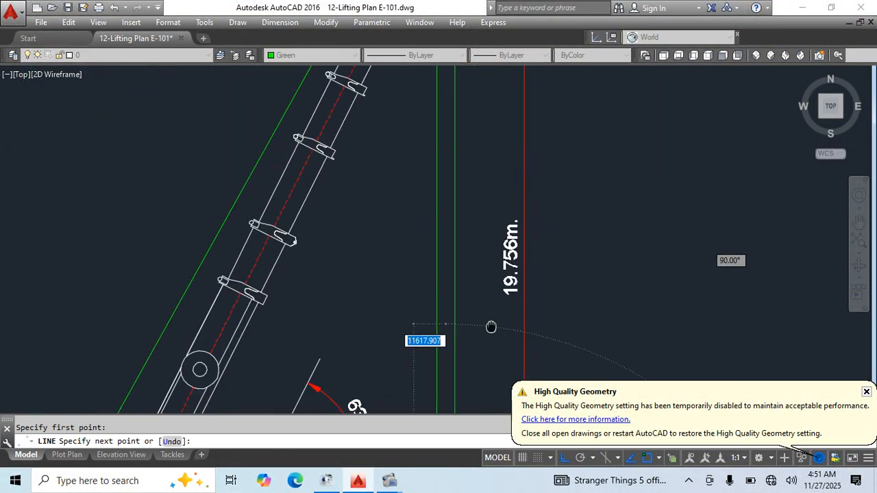
middle_drag(462, 94, 457, 449)
scroll(444, 281, up, 5)
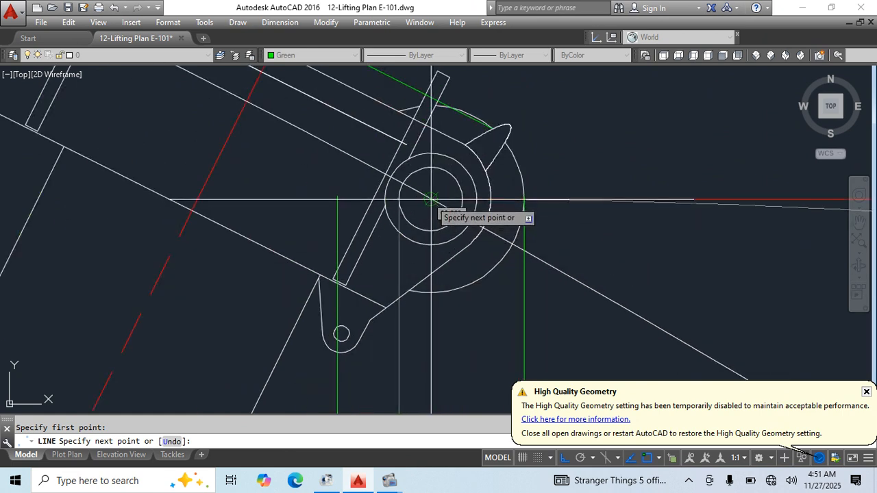
click(431, 200)
key(Escape)
Shorten the inner green hoist rope so its upper end meets the small pin on the boom-head bracket.
click(337, 196)
scroll(341, 336, up, 5)
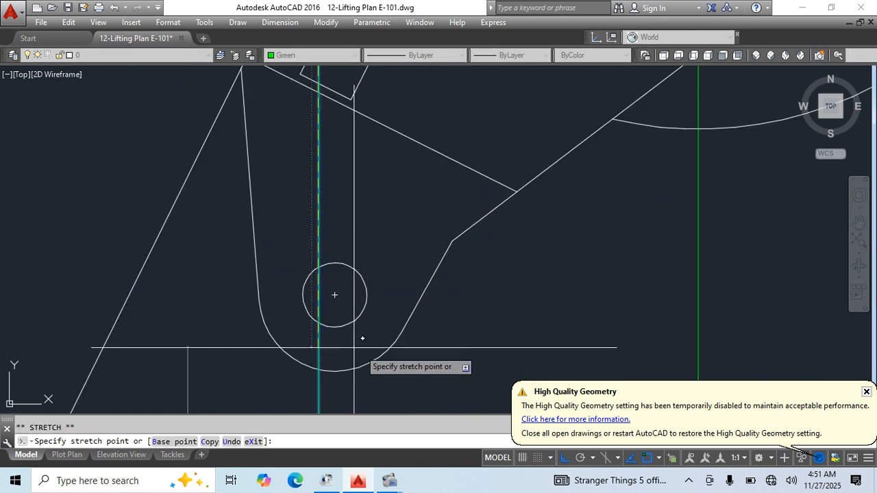
key(Escape)
scroll(334, 295, down, 6)
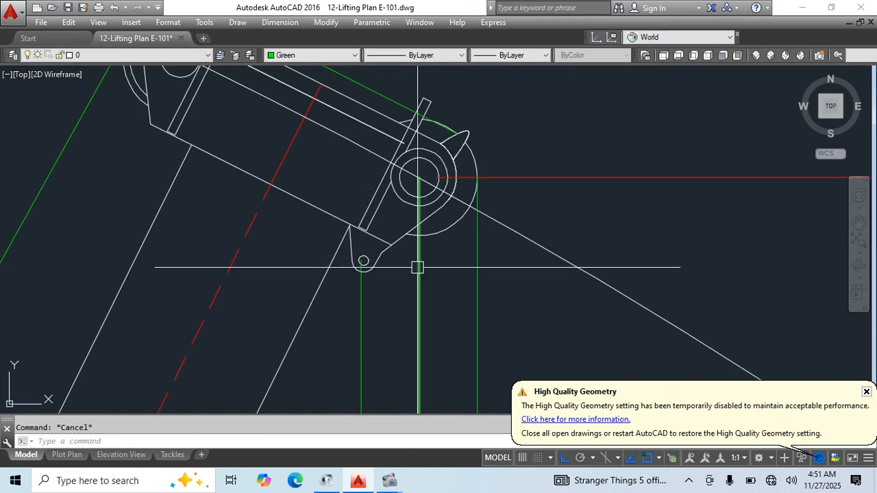
middle_drag(417, 265, 455, 274)
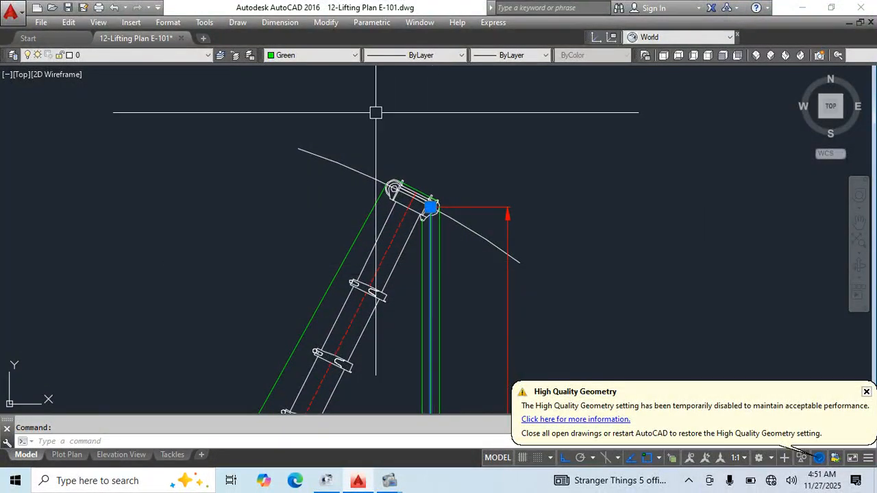
scroll(459, 154, down, 3)
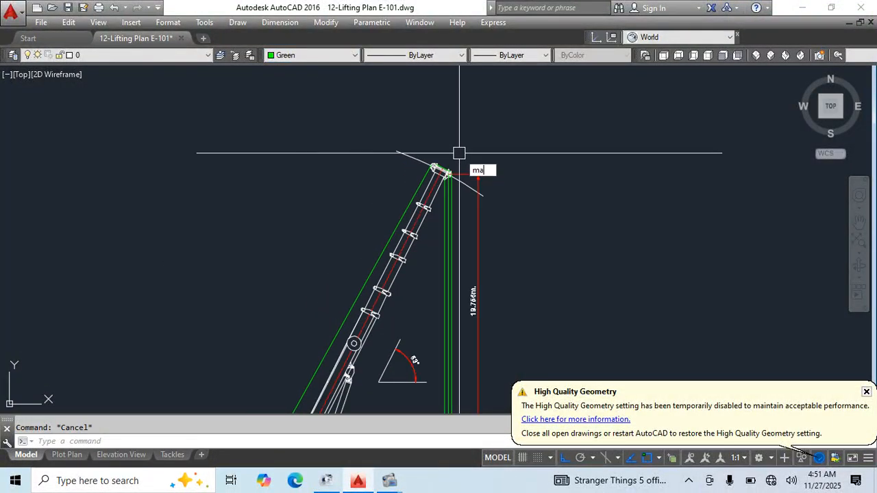
key(Return)
scroll(422, 260, down, 5)
scroll(318, 244, up, 8)
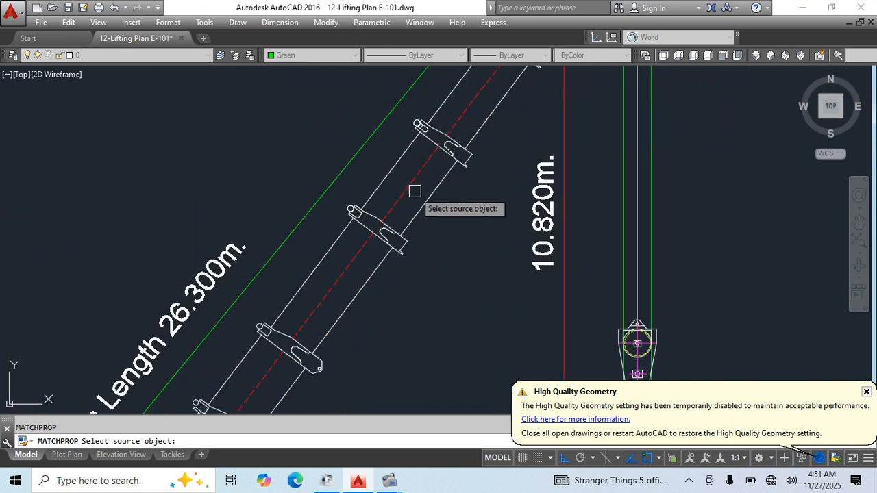
click(414, 189)
scroll(445, 209, down, 4)
scroll(417, 198, up, 4)
key(Escape)
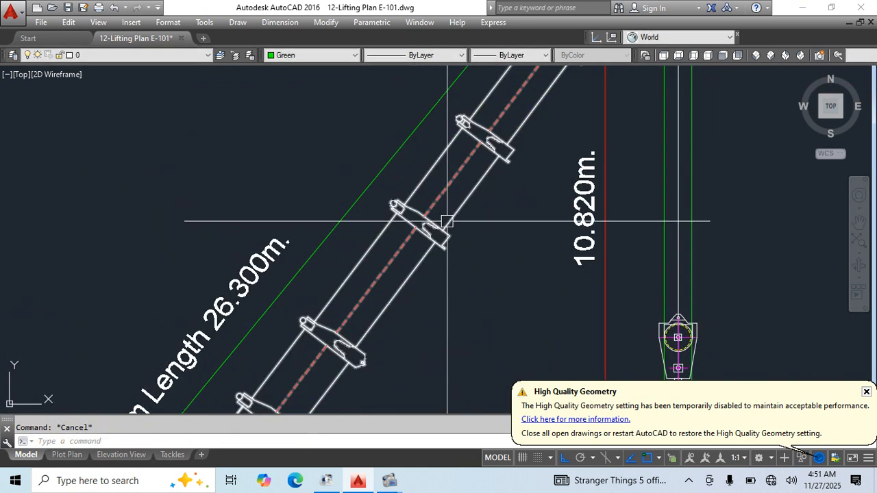
Copy the nested red dashed boom centreline out of the existing crane's block and place it beside the boom.
text(nc)
key(Return)
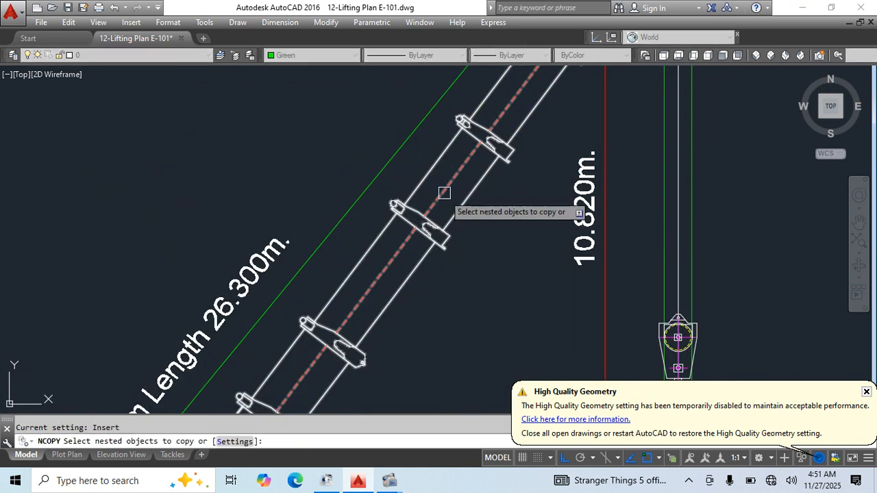
click(446, 190)
key(Return)
click(498, 254)
key(Escape)
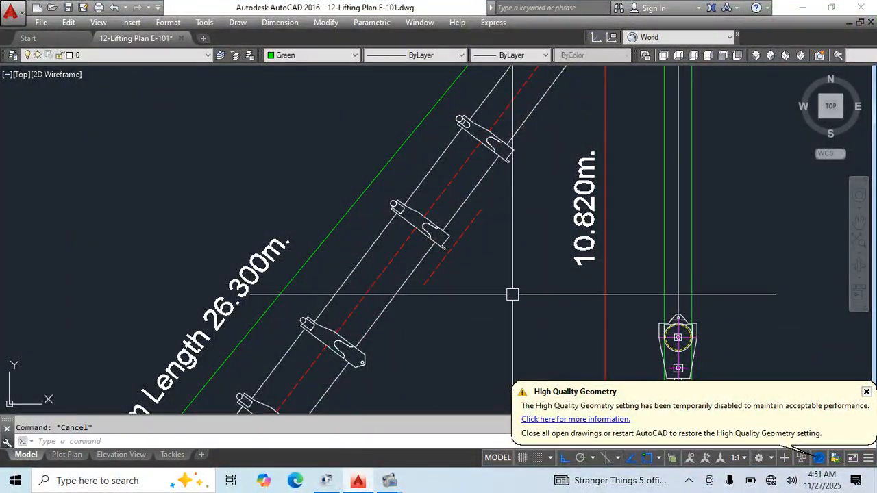
Match the properties of the copied red dashed line onto the new crane's vertical hoist centreline.
key(Return)
click(463, 235)
scroll(489, 352, down, 5)
middle_drag(741, 294, 242, 314)
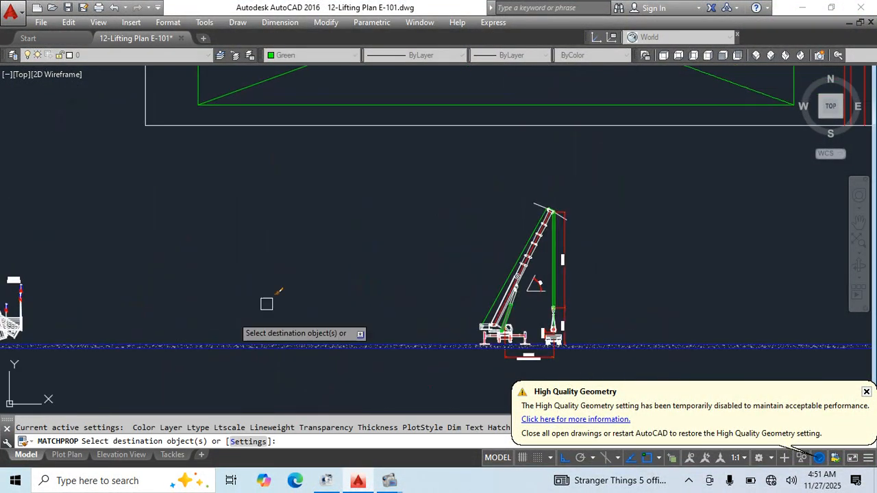
scroll(531, 232, up, 5)
scroll(579, 232, up, 2)
middle_drag(580, 232, 317, 339)
click(502, 196)
key(Escape)
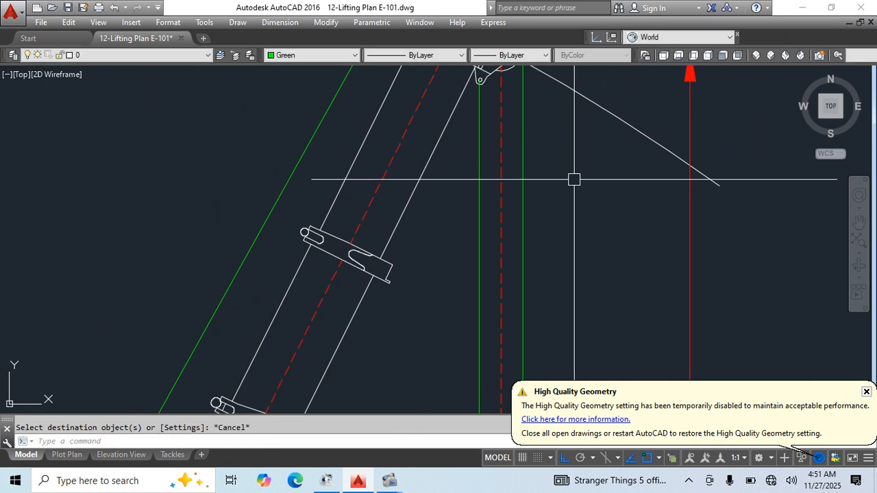
Add a linear dimension from the counterweight's rear end to the crane's slewing centreline, beside the 10 m radius dimension.
scroll(573, 180, down, 6)
middle_drag(499, 287, 540, 219)
scroll(537, 229, up, 5)
middle_drag(358, 323, 605, 362)
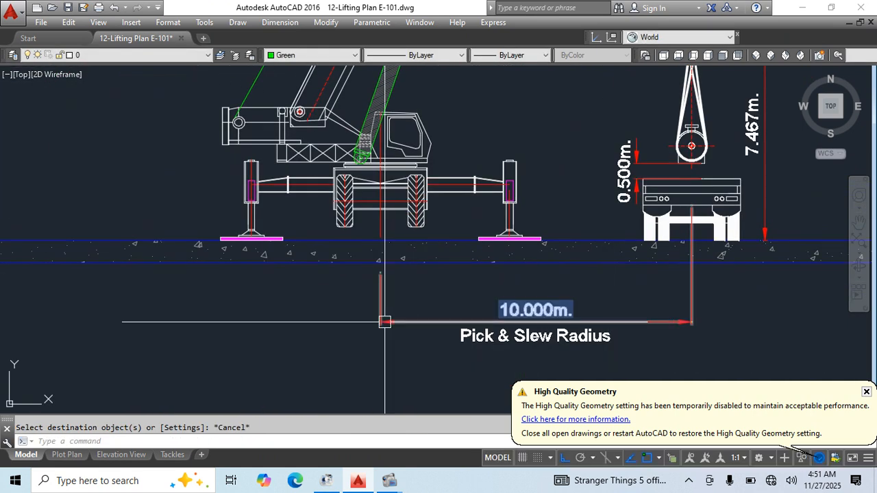
middle_drag(380, 263, 428, 277)
scroll(439, 294, down, 2)
text(d)
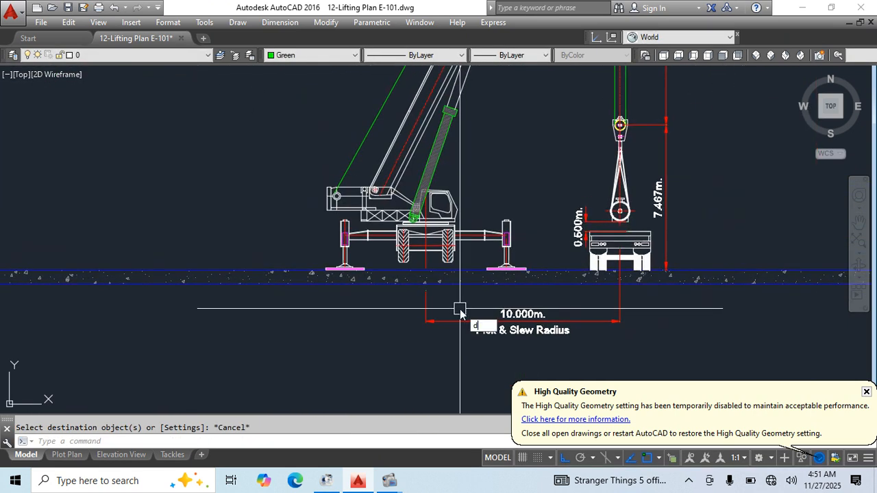
text(li)
key(Return)
scroll(343, 233, up, 5)
click(300, 178)
middle_drag(454, 306, 420, 260)
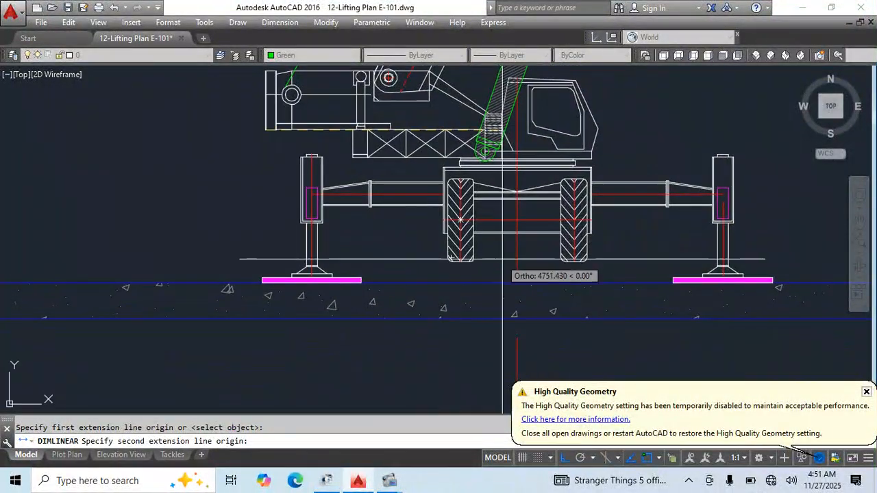
click(514, 273)
middle_drag(510, 319, 426, 265)
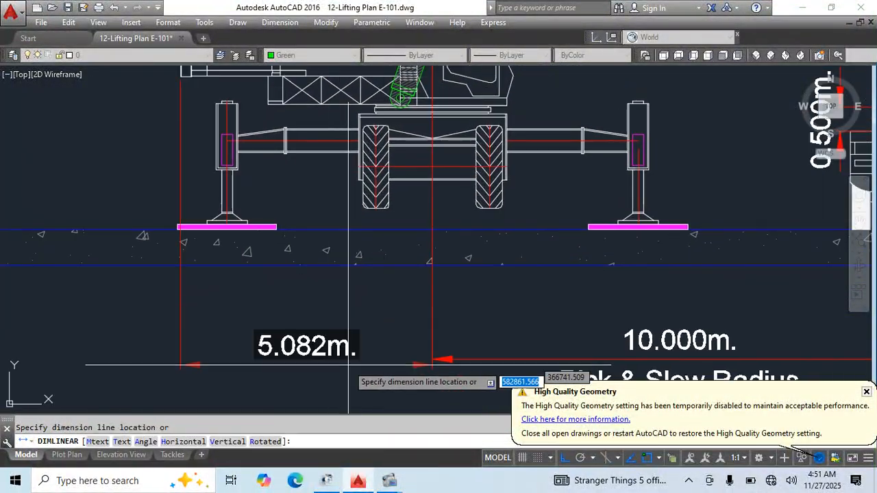
click(426, 365)
key(Escape)
Open the ATF 160G-5 PDF data sheet from the Crane Folder inside the desktop's Student Folder.
click(802, 8)
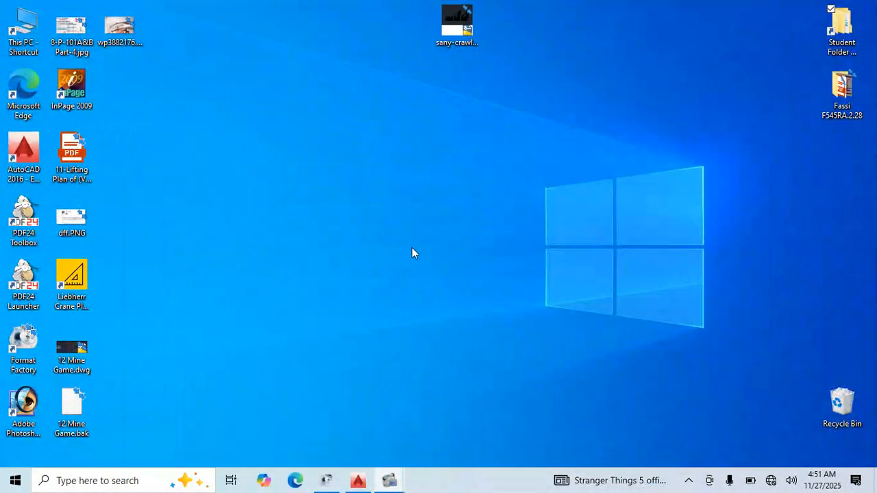
double_click(852, 29)
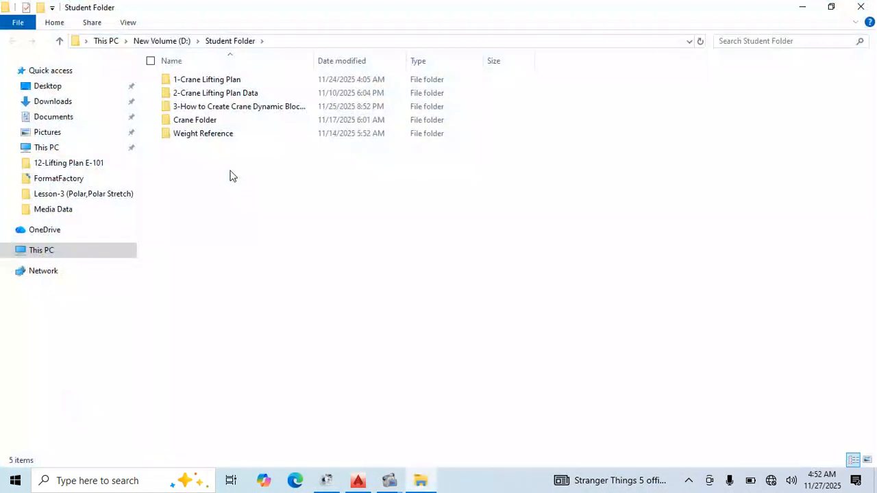
double_click(201, 137)
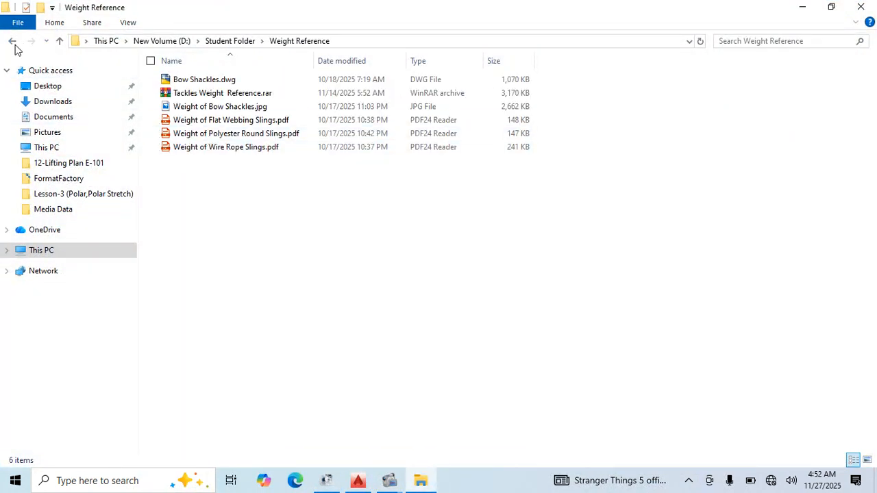
click(13, 42)
double_click(201, 122)
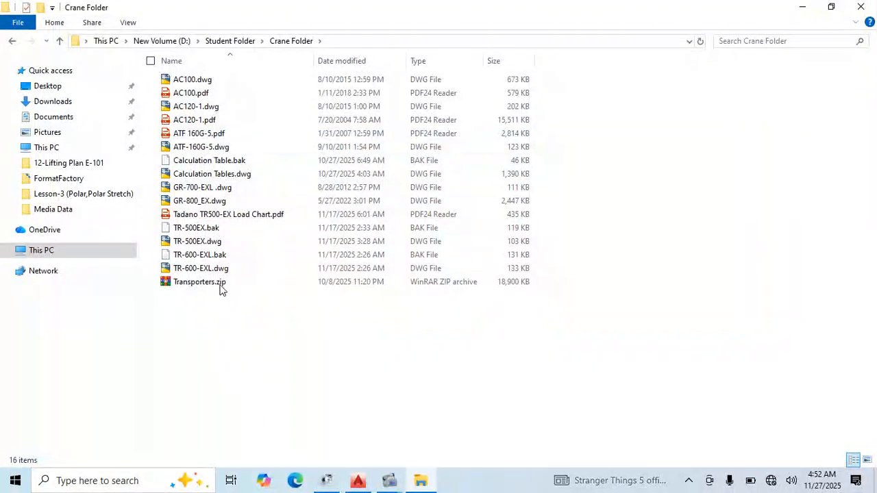
double_click(219, 135)
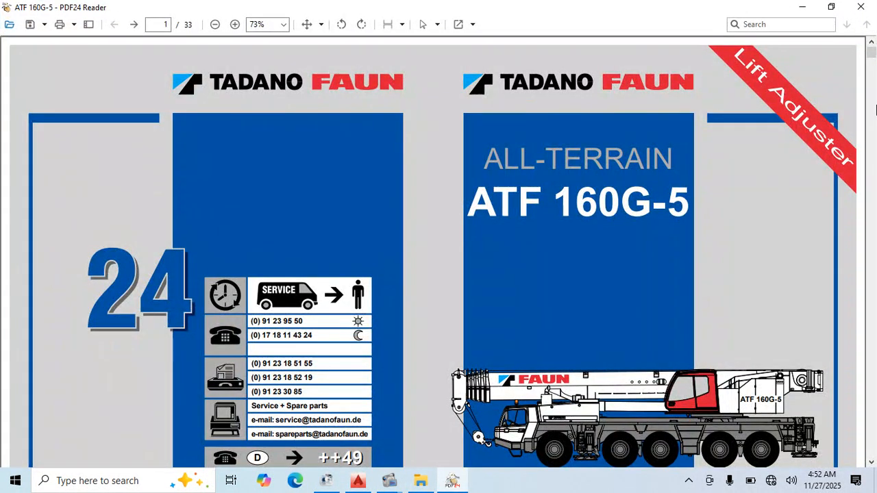
Examine the rear overhang dimensions on page 2 of the ATF 160G-5 data sheet and return to the AutoCAD drawing.
scroll(714, 160, down, 10)
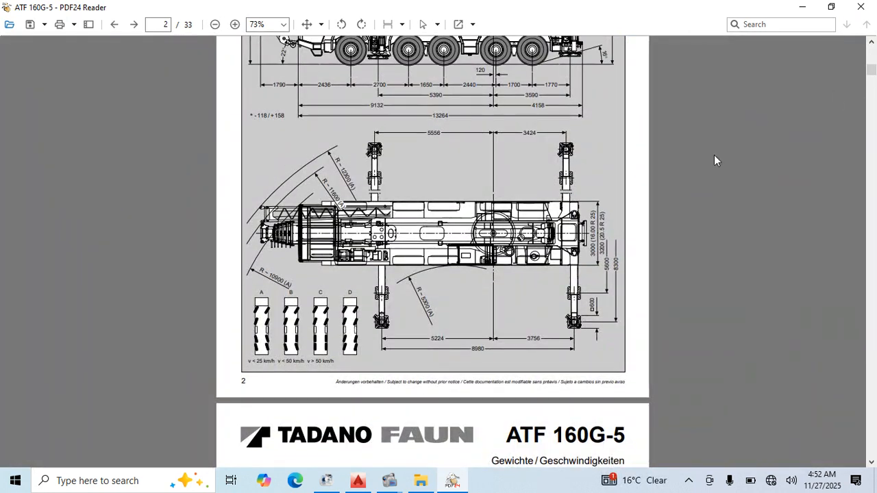
scroll(594, 247, up, 3)
scroll(601, 137, up, 2)
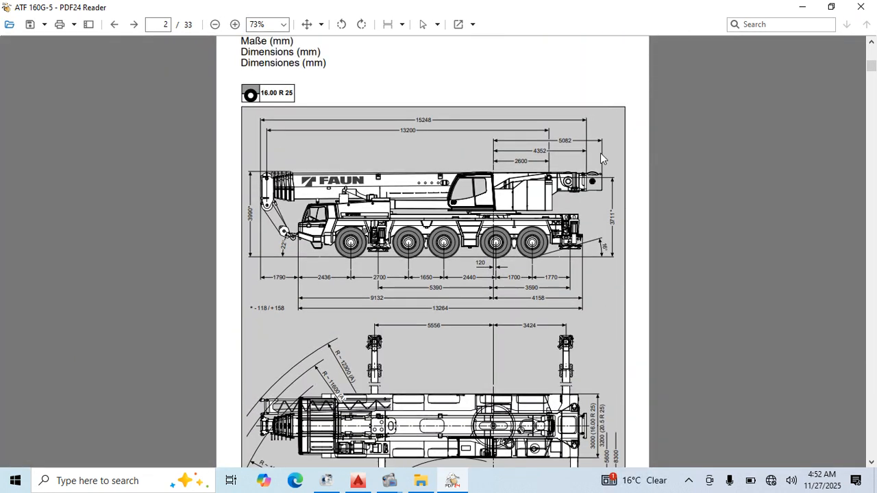
ctrl+scroll(602, 164, up, 2)
ctrl+scroll(536, 192, up, 1)
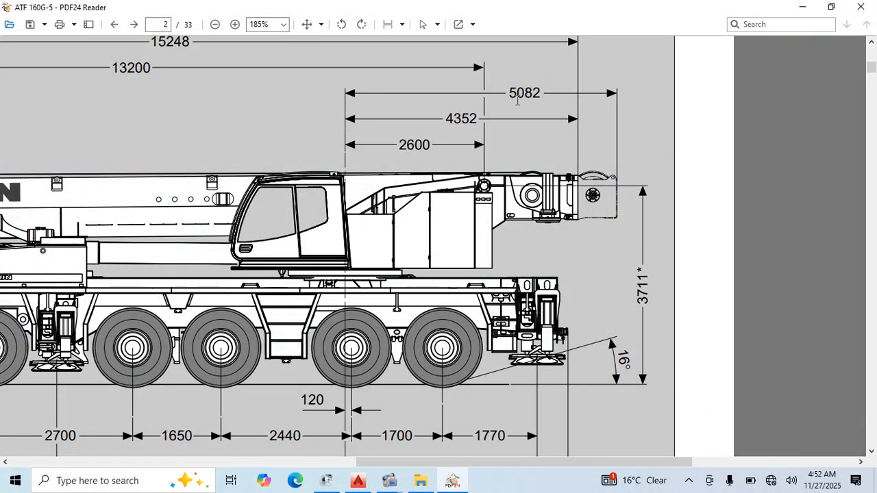
click(362, 483)
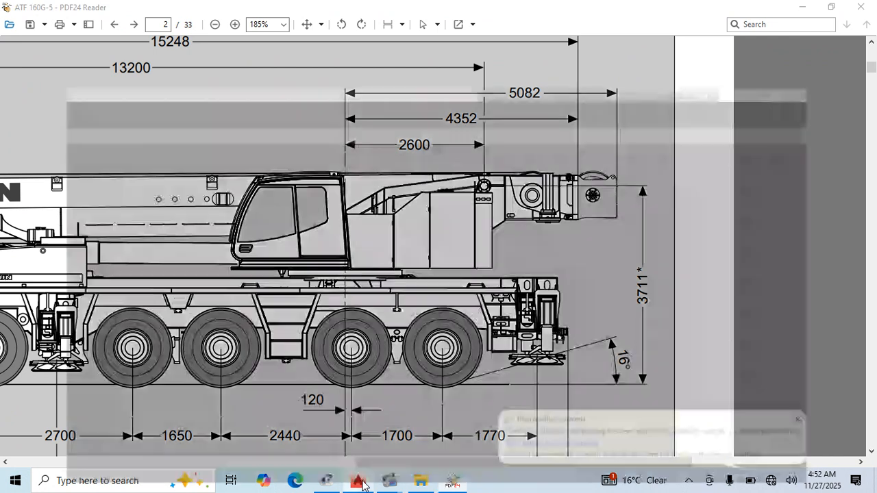
middle_drag(291, 233, 329, 344)
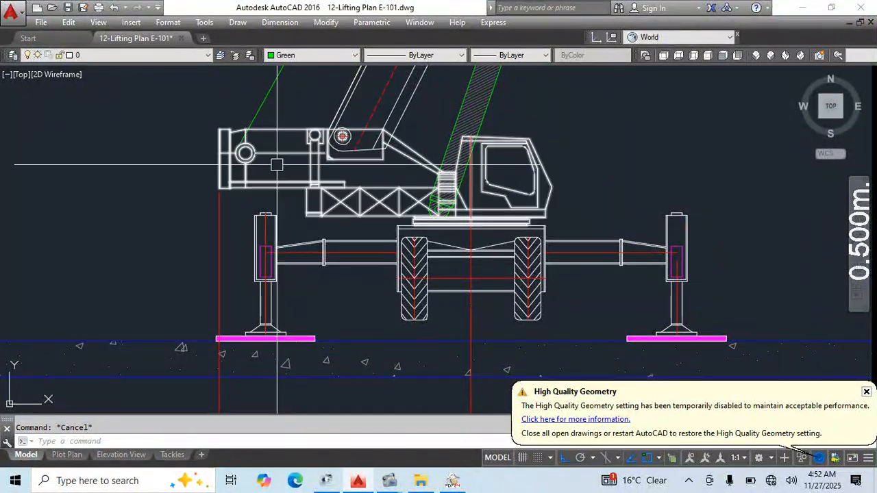
scroll(246, 162, down, 2)
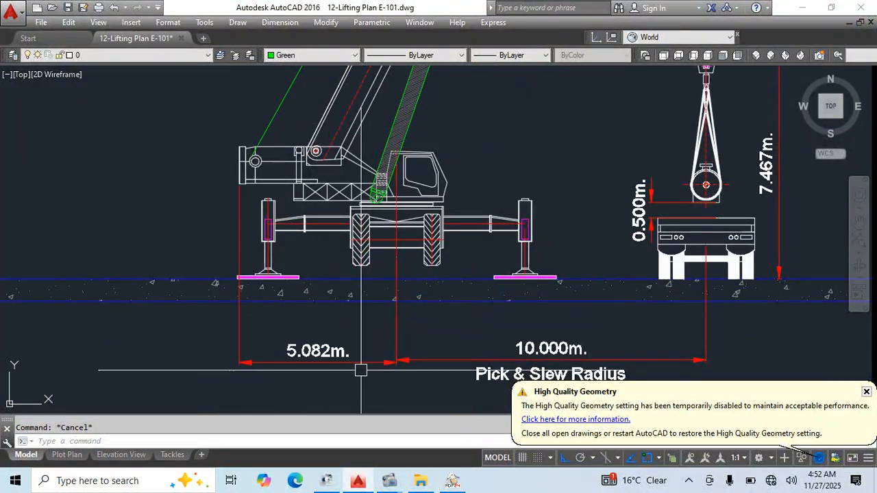
Copy the "Pick & Slew Radius" label horizontally to beneath the tail radius dimension.
middle_drag(464, 368, 488, 341)
text(co)
key(space)
click(518, 333)
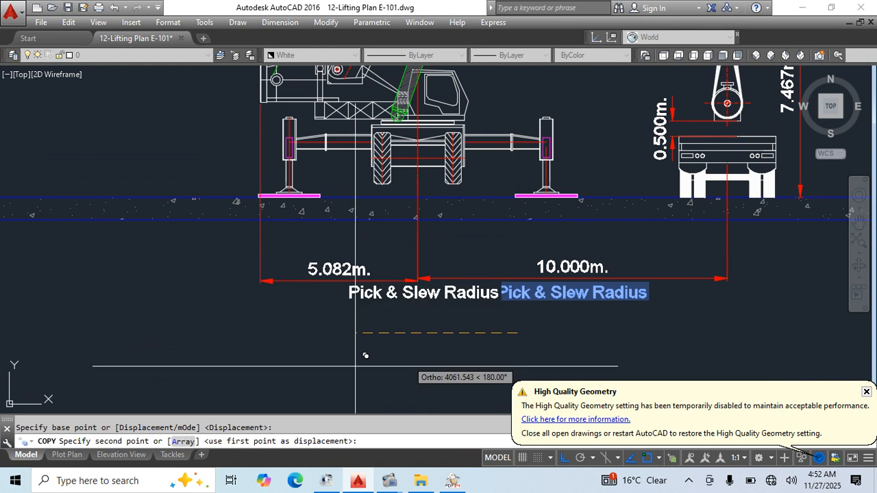
click(301, 366)
key(Escape)
scroll(350, 313, up, 2)
Change the copied label's text to "Tail Slew Radius".
double_click(322, 283)
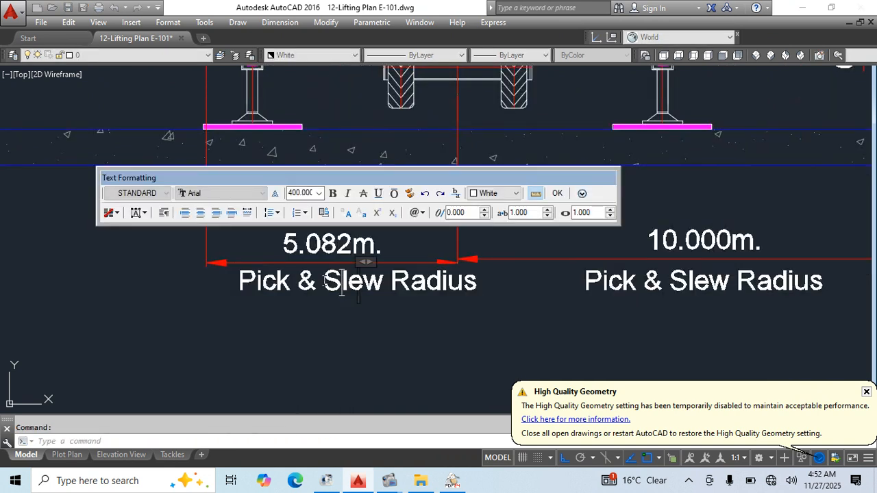
drag(322, 282, 255, 288)
text(Taikl)
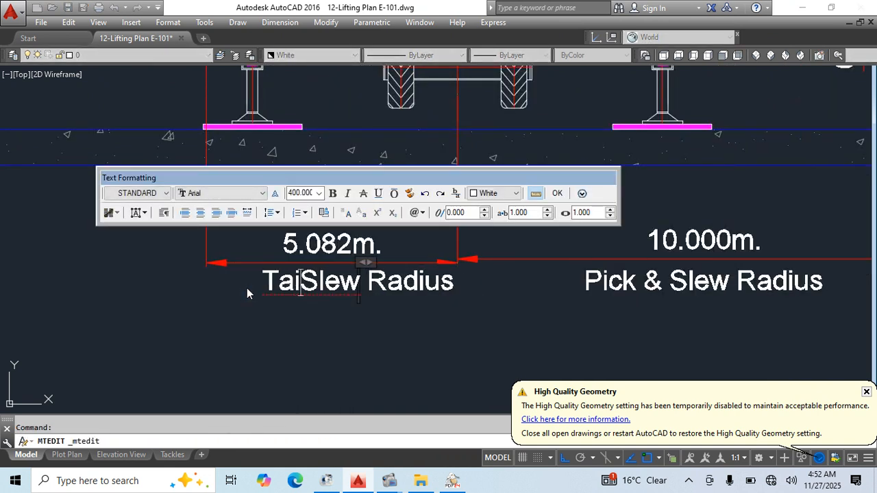
key(BackSpace)
text(l)
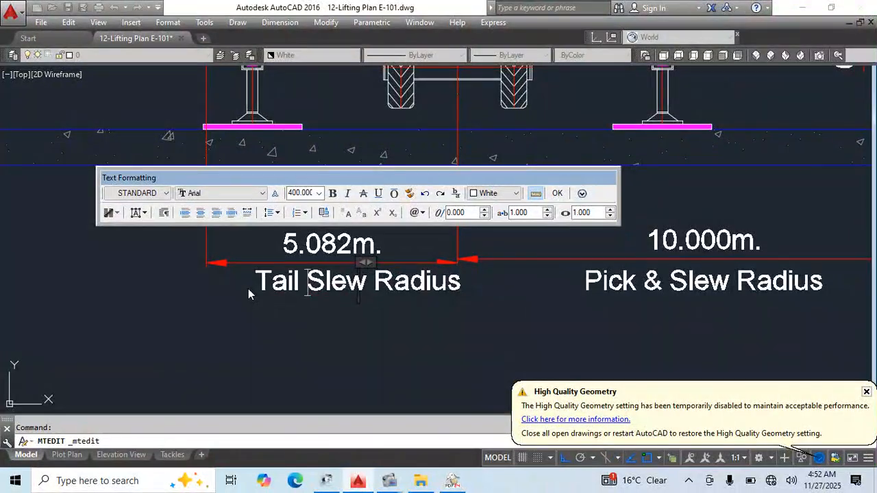
click(292, 319)
Move the "Tail Slew Radius" label slightly left so it sits centred under its dimension.
click(382, 291)
text(m)
key(space)
click(417, 329)
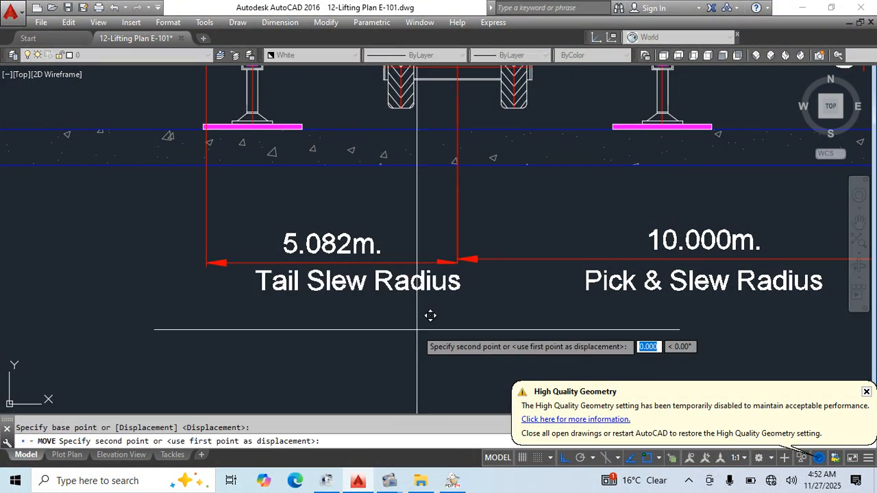
click(398, 329)
scroll(433, 259, down, 1)
key(Escape)
Align the tail radius dimension line with the neighbouring 10 m dimension line.
scroll(452, 274, up, 5)
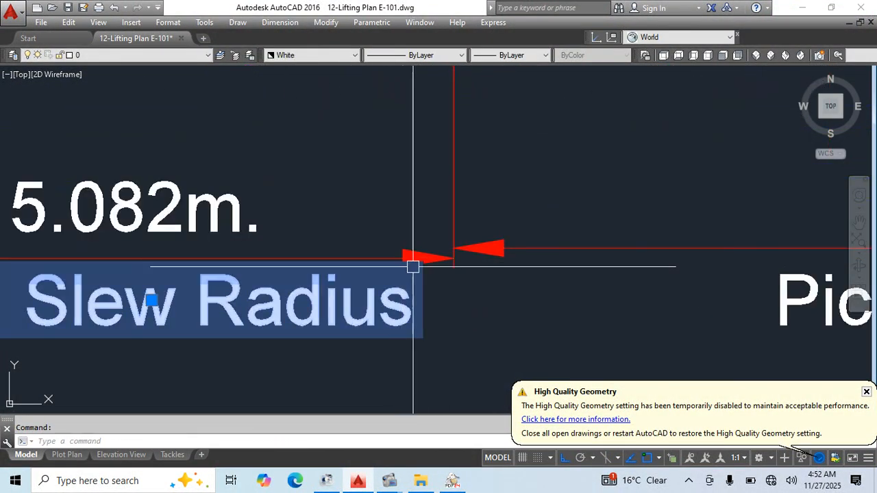
click(441, 248)
key(Escape)
scroll(505, 219, down, 6)
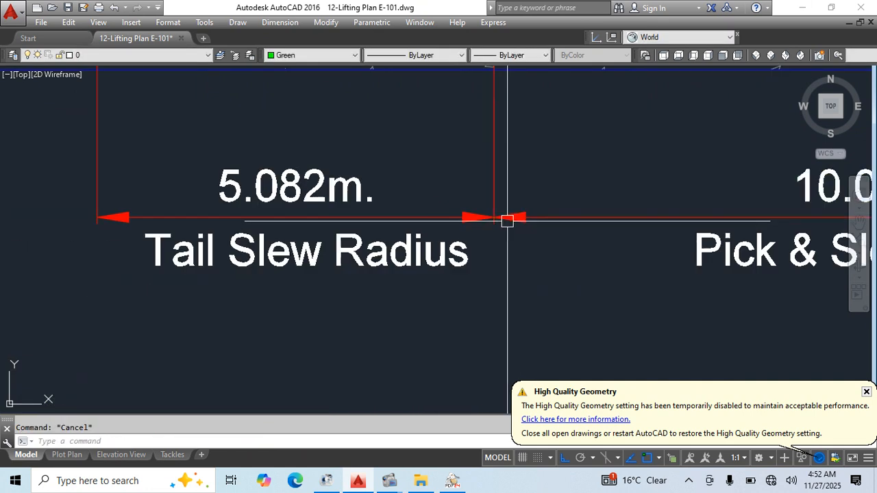
mouse_move(452, 260)
middle_down()
mouse_move(426, 283)
mouse_move(388, 362)
middle_up()
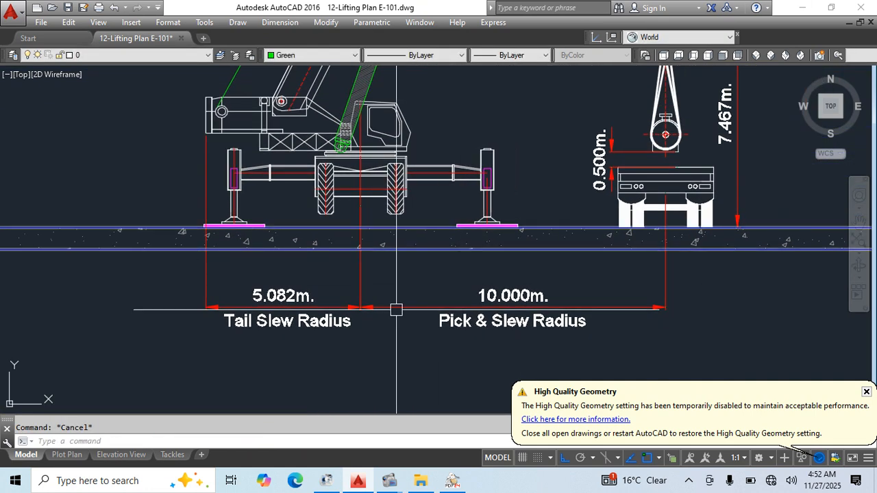
Draw a textless leader from the underside of the right outrigger pad, bending horizontally above the 10 m dimension.
key(Return)
scroll(472, 228, up, 4)
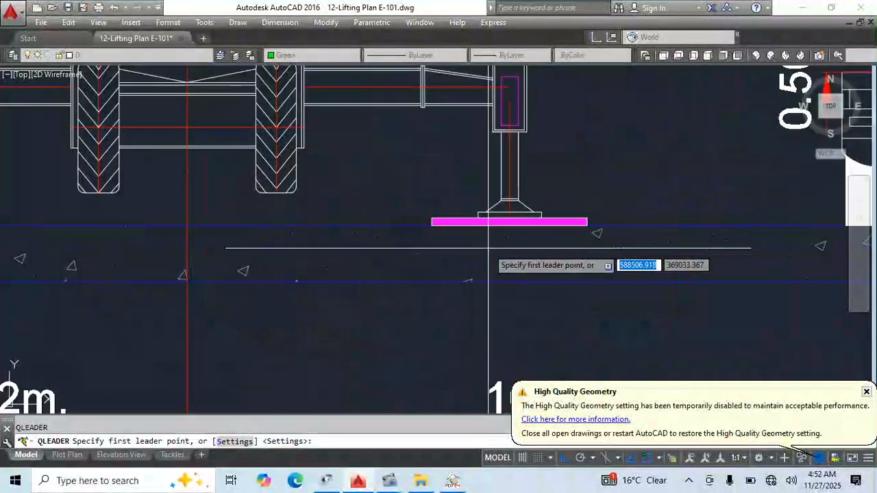
click(447, 231)
middle_drag(440, 345, 431, 284)
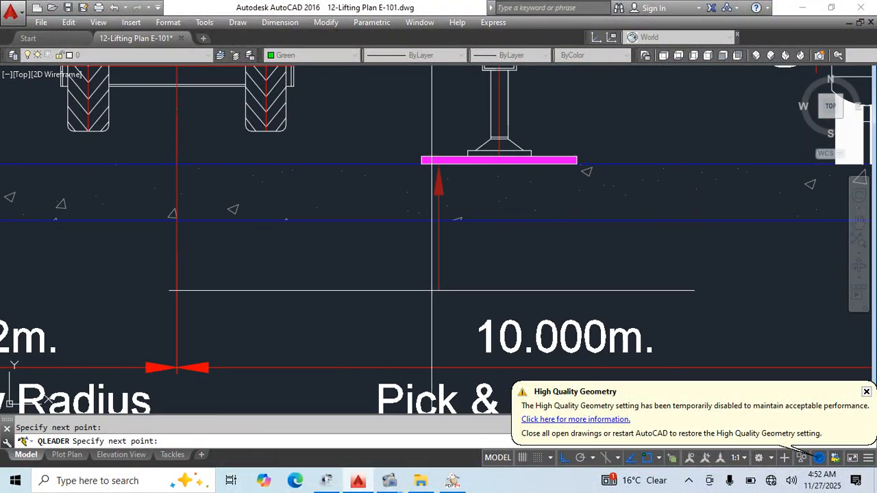
middle_drag(622, 291, 375, 272)
key(Return)
key(Escape)
scroll(572, 219, down, 4)
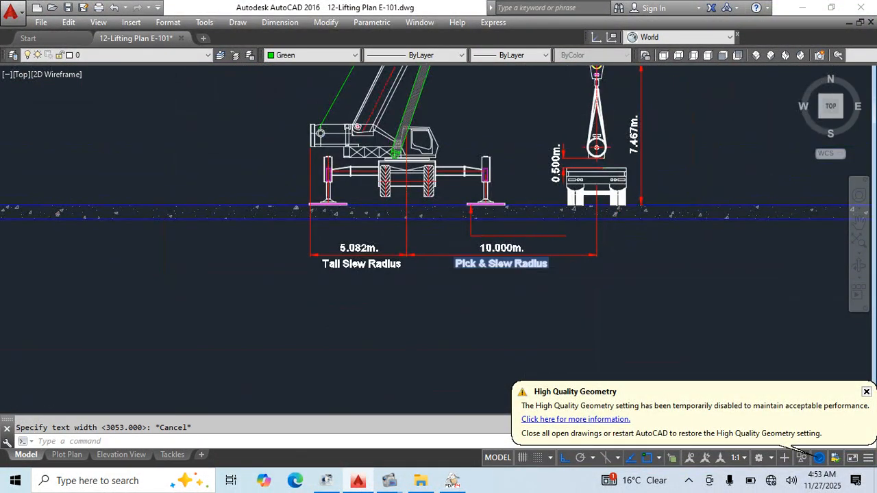
Copy the "Outrigger Pads 2.0m x 2.0m x 0.1m" label with its leader from the existing crane elevation to the new crane's left pad.
scroll(531, 192, up, 2)
scroll(532, 192, down, 6)
scroll(679, 282, up, 3)
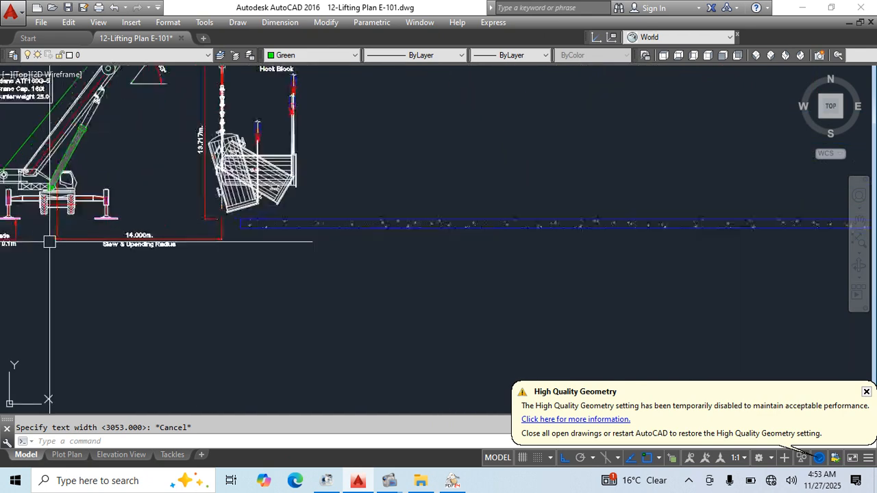
middle_drag(48, 239, 533, 272)
scroll(439, 249, up, 6)
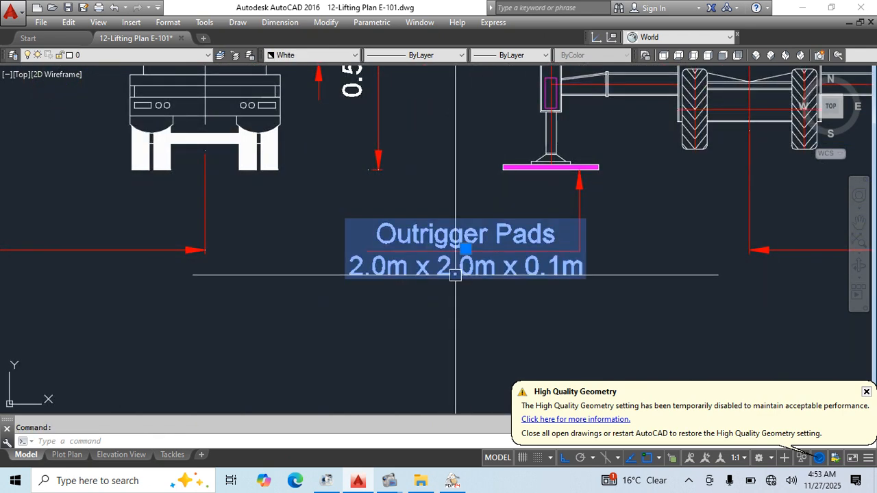
middle_drag(515, 324, 389, 294)
text(co)
key(Return)
scroll(318, 286, down, 6)
click(289, 307)
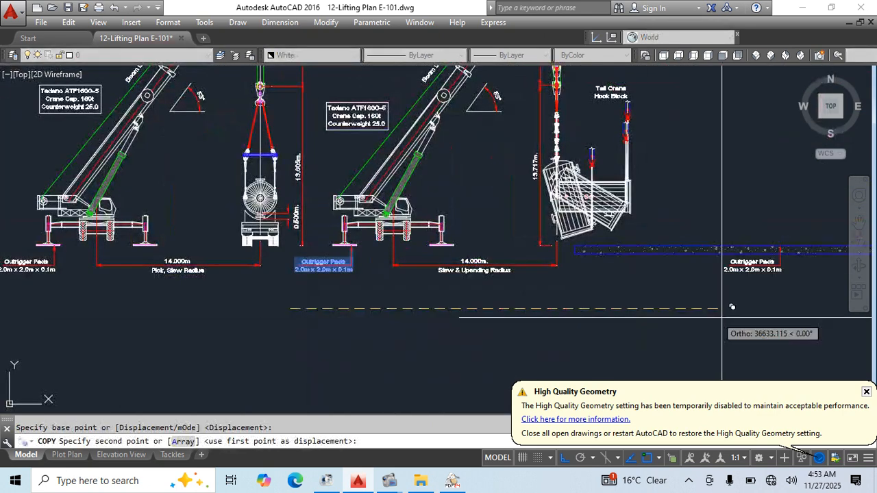
middle_drag(728, 325, 14, 317)
middle_drag(558, 326, 34, 313)
scroll(381, 335, up, 2)
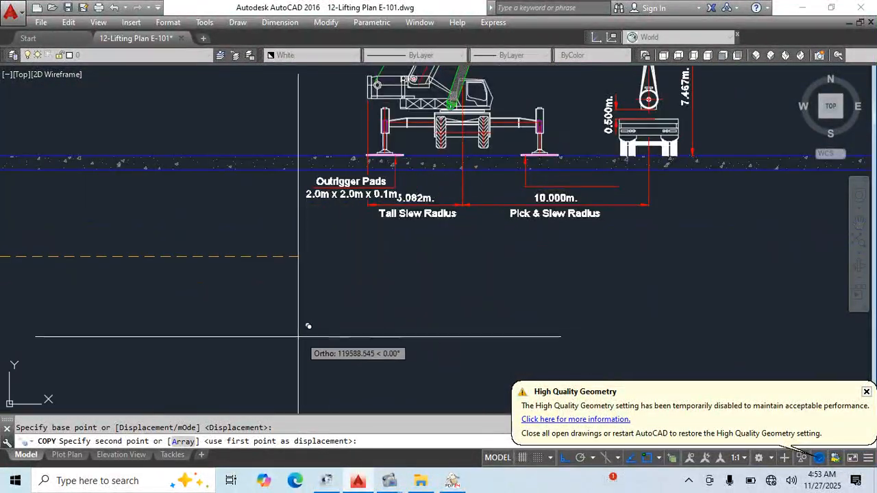
key(Escape)
Delete the textless leader under the new crane's right outrigger pad.
scroll(561, 175, up, 6)
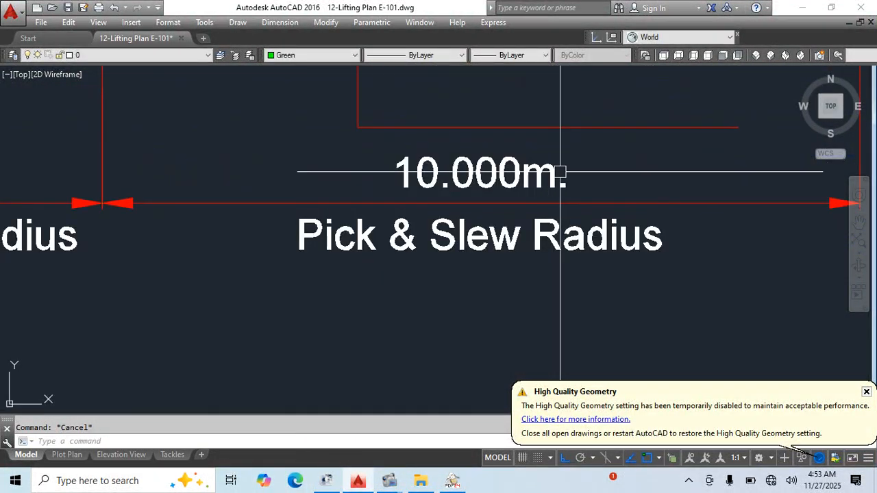
key(Delete)
scroll(606, 162, down, 5)
scroll(442, 237, up, 4)
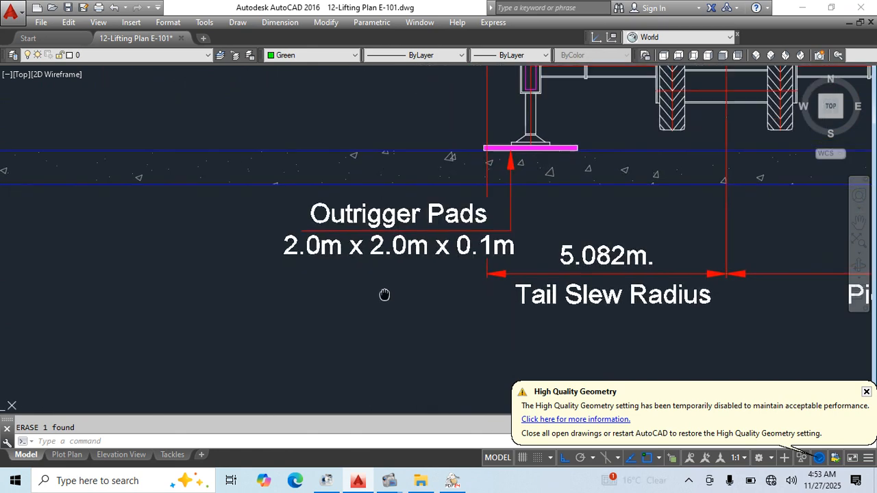
Check the outrigger pad label in the crane's plan view against the new elevation.
scroll(551, 150, down, 6)
scroll(477, 196, up, 4)
scroll(457, 399, down, 4)
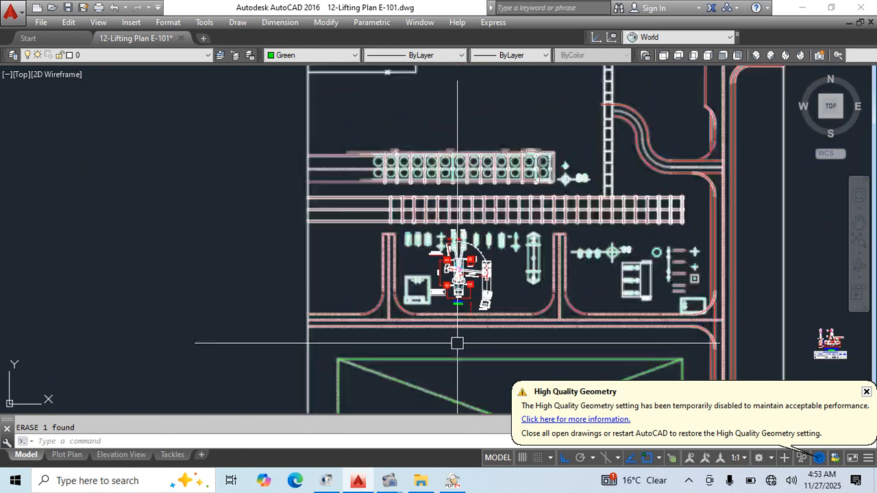
scroll(456, 399, up, 2)
scroll(416, 228, up, 6)
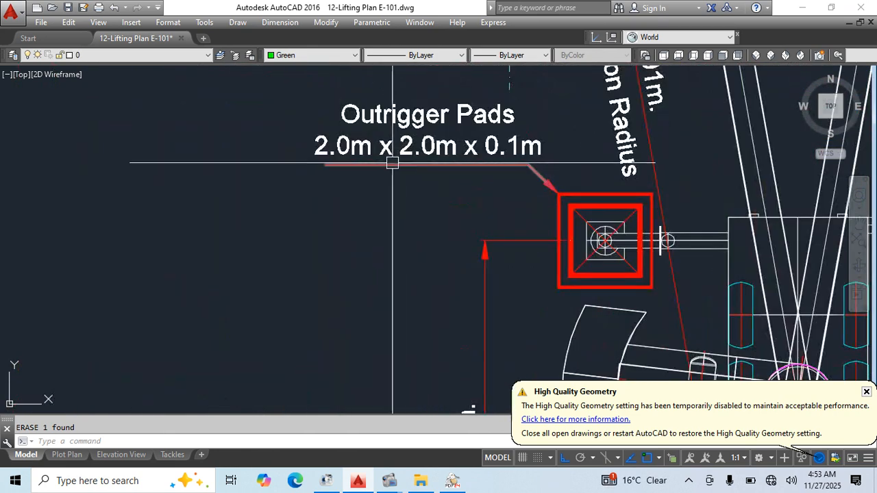
scroll(431, 204, down, 8)
middle_drag(520, 298, 478, 117)
middle_drag(472, 346, 419, 126)
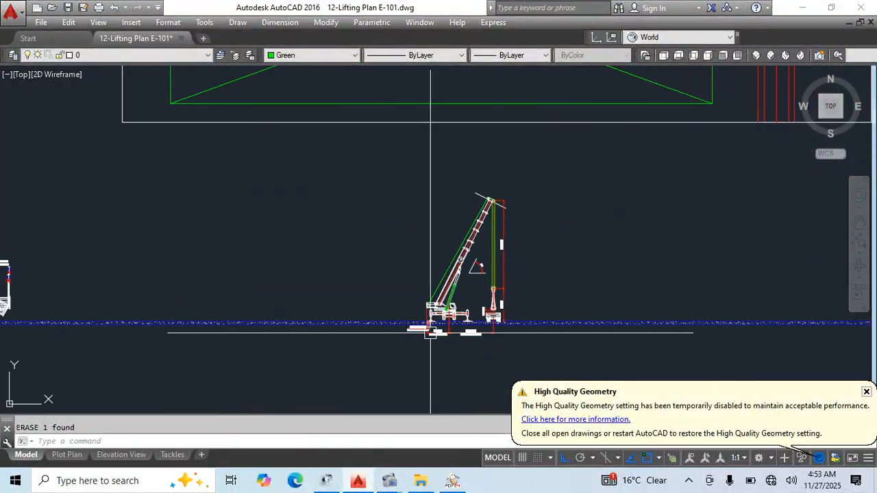
Copy the "ELEVATION VIEW FOR TAIL CRANE, Scale 1:175" title from the tail crane elevation to beneath the new crane elevation.
scroll(429, 330, up, 8)
scroll(329, 300, down, 6)
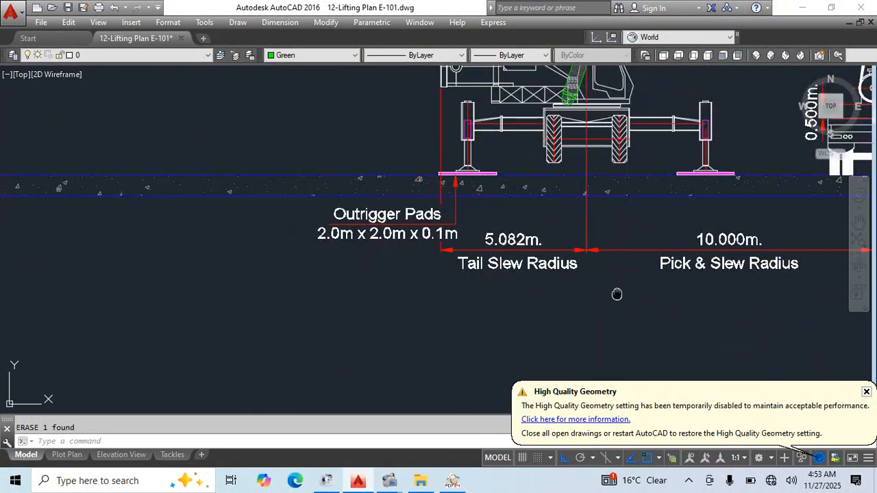
scroll(415, 355, down, 4)
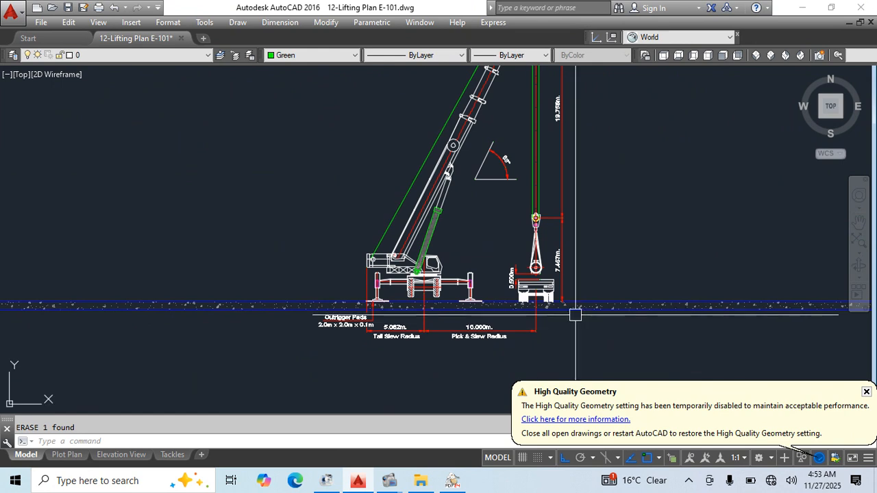
scroll(556, 170, down, 2)
scroll(658, 200, down, 4)
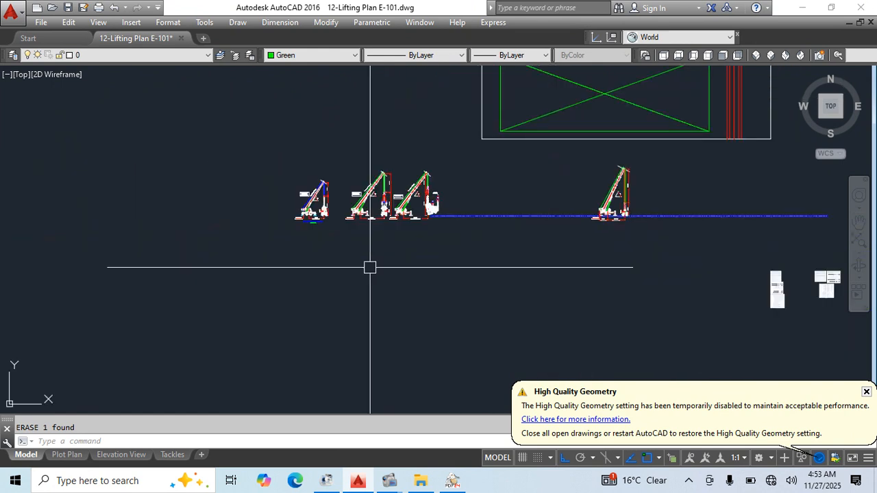
scroll(338, 227, up, 8)
click(254, 233)
click(121, 172)
text(c)
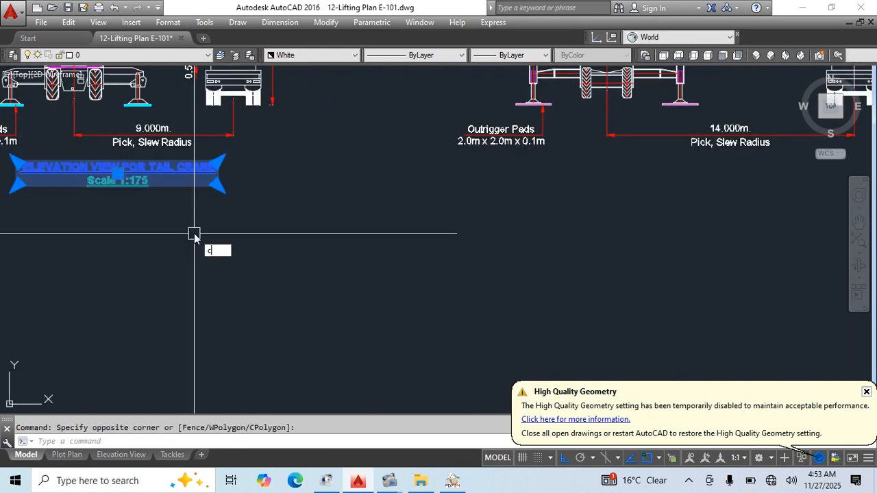
text(o)
key(space)
click(41, 240)
scroll(362, 249, down, 7)
middle_drag(646, 262, 272, 258)
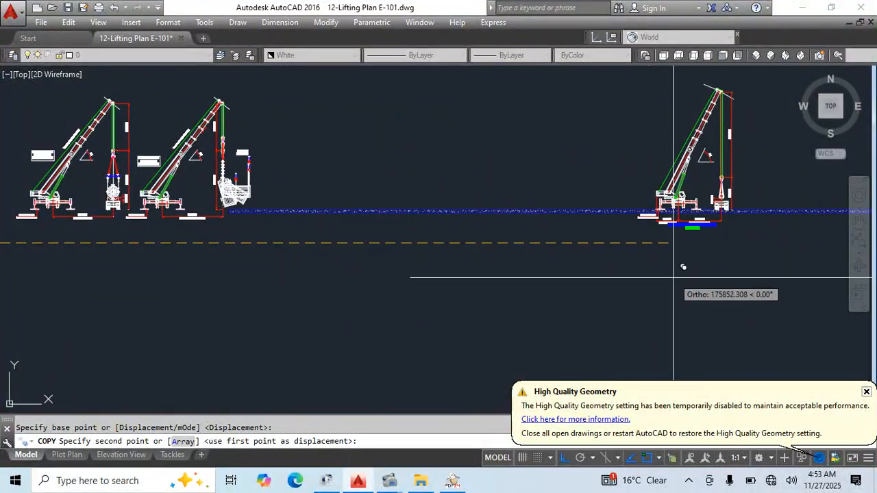
click(667, 279)
key(Escape)
Move the copied view title slightly down, clear of the slew radius labels under the new crane elevation.
scroll(703, 225, up, 6)
click(625, 240)
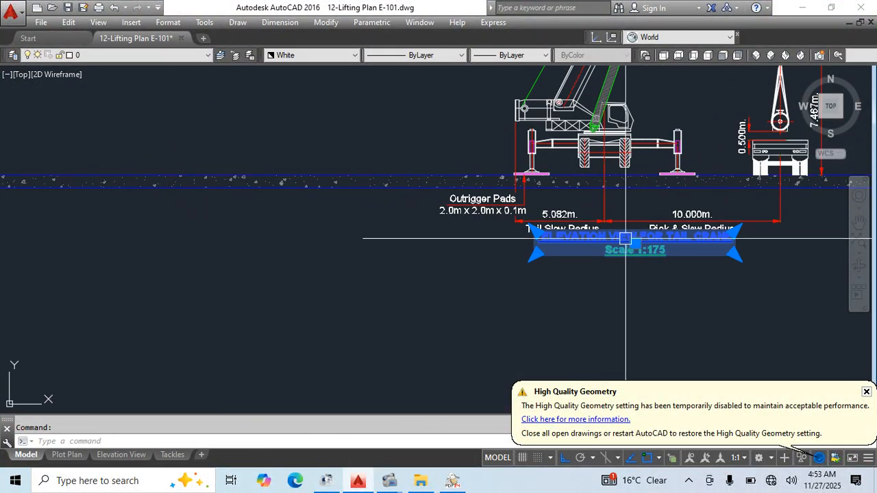
middle_drag(669, 292, 487, 283)
text(m)
key(space)
click(650, 270)
click(651, 281)
key(Escape)
Change the copied title's first line to "ELEVATION VIEW FOR PICKING", keeping the "Scale 1:175" line.
scroll(585, 237, up, 4)
double_click(507, 221)
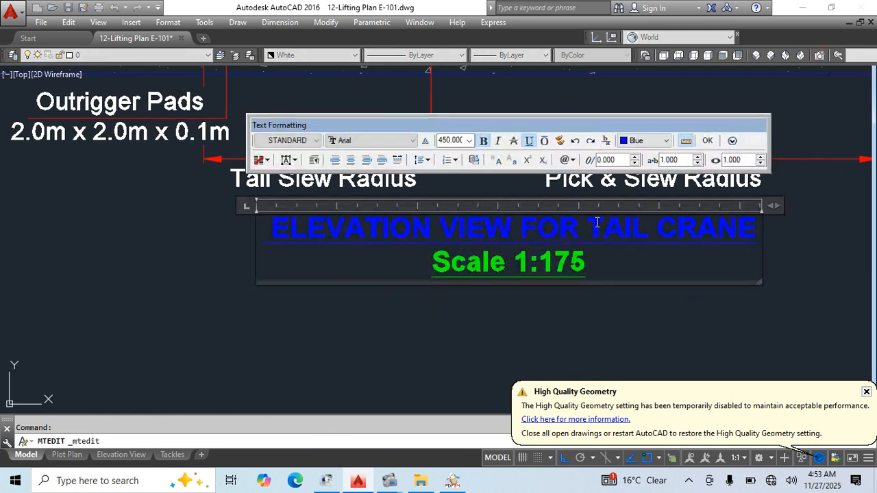
drag(585, 228, 732, 239)
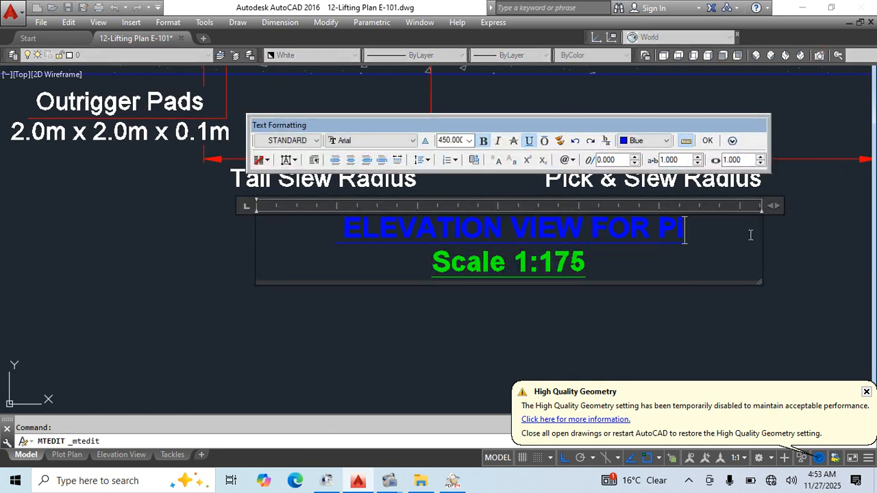
key(BackSpace)
key(BackSpace)
key(BackSpace)
key(BackSpace)
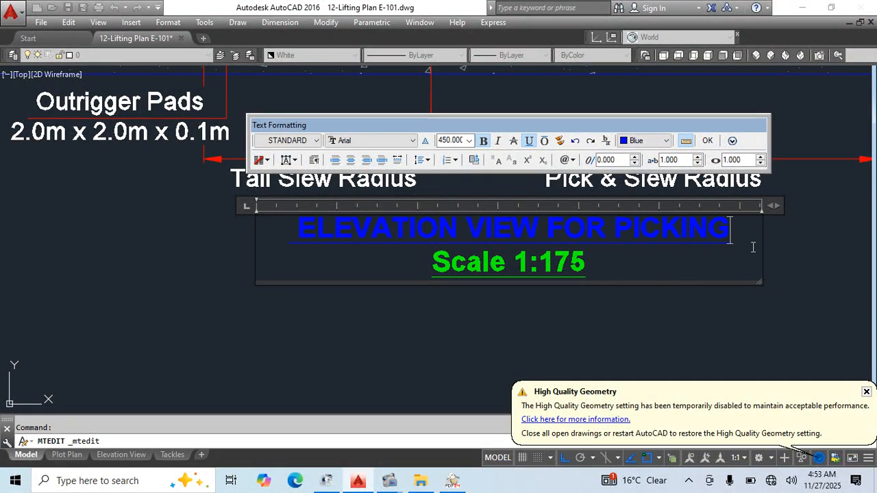
click(719, 293)
Examine the picking elevation's crane, load, trailer, dimensions and title against the site plan.
scroll(669, 283, down, 2)
click(644, 291)
click(565, 257)
key(Escape)
scroll(493, 249, down, 6)
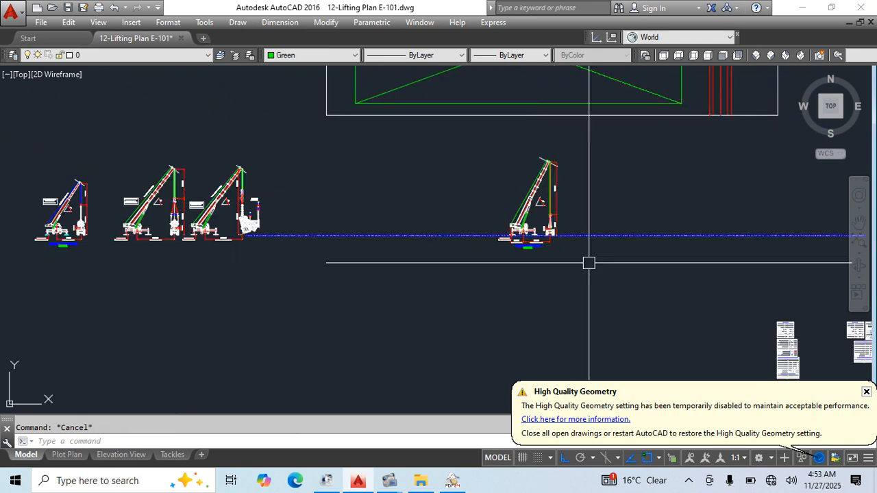
scroll(529, 202, up, 8)
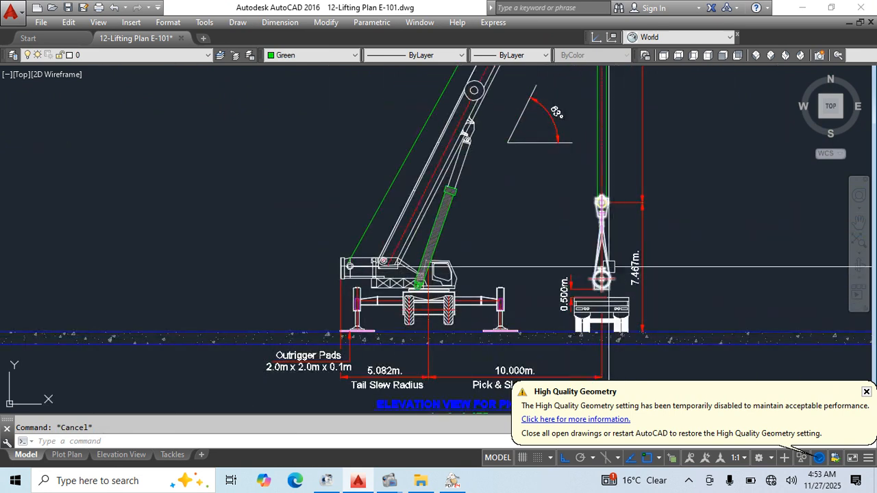
middle_drag(607, 268, 594, 225)
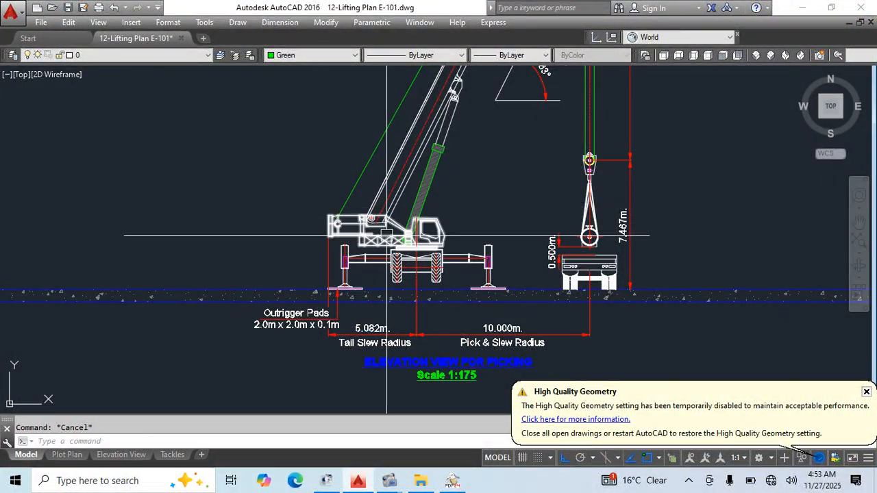
scroll(415, 225, up, 3)
scroll(519, 181, down, 6)
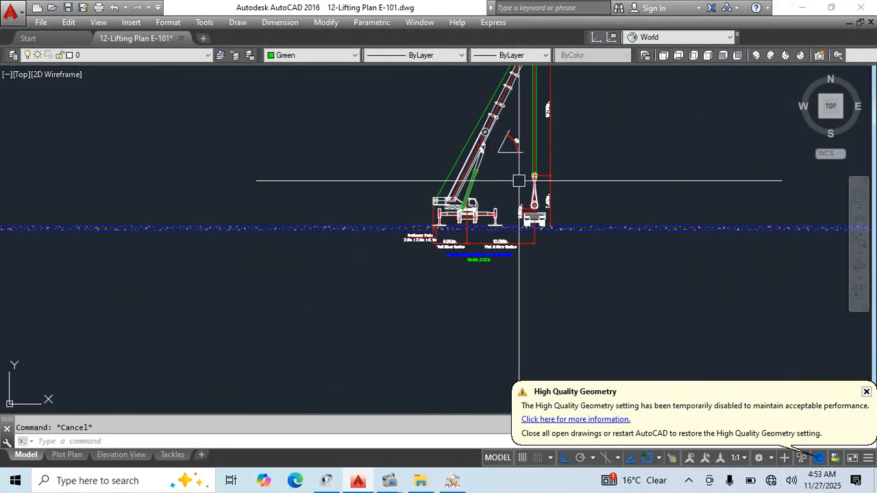
scroll(454, 233, up, 3)
scroll(521, 211, down, 7)
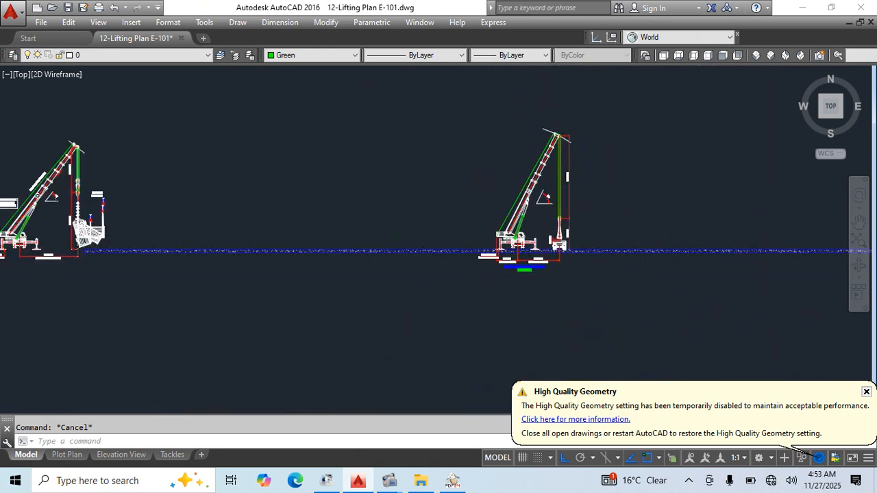
middle_drag(522, 255, 375, 322)
scroll(381, 151, up, 12)
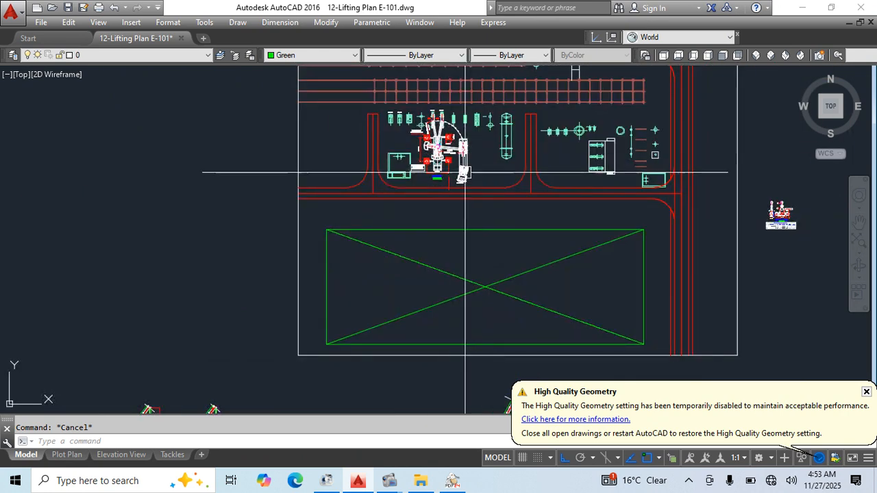
Sketch a horizontal leader with a large arrowhead polyline beside the crane in plan to indicate the viewing direction.
click(436, 213)
scroll(445, 226, down, 8)
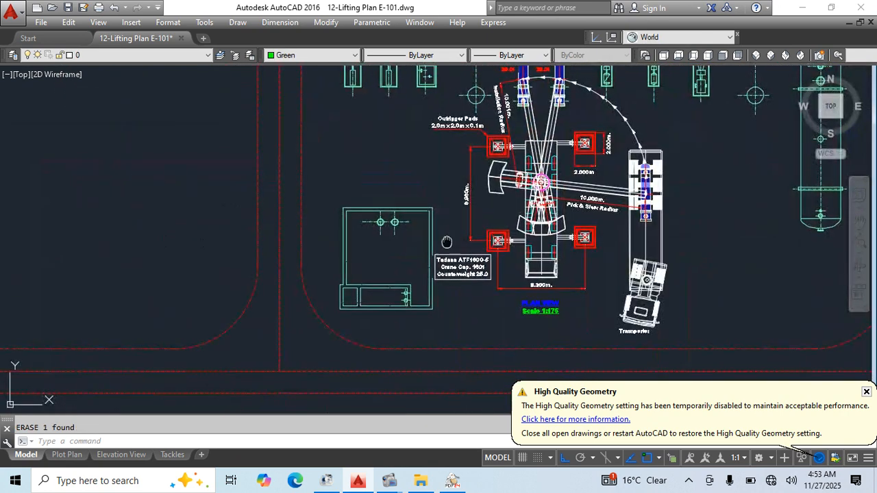
text(le)
key(Return)
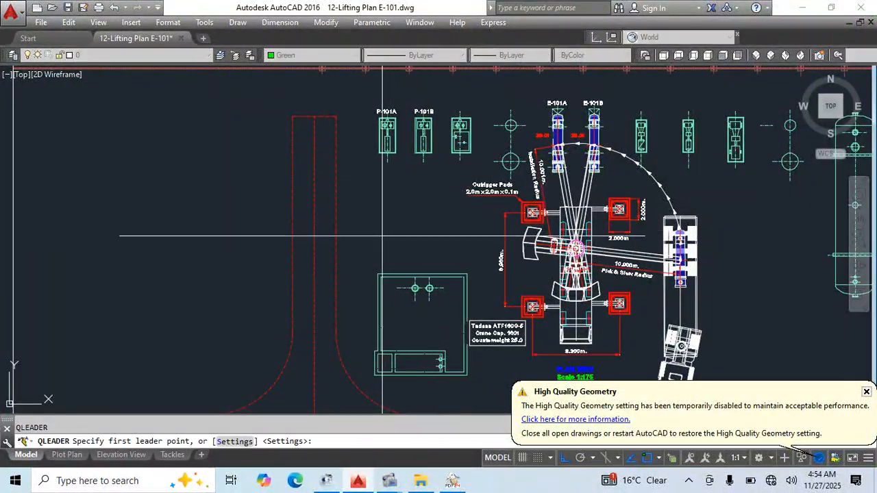
key(Escape)
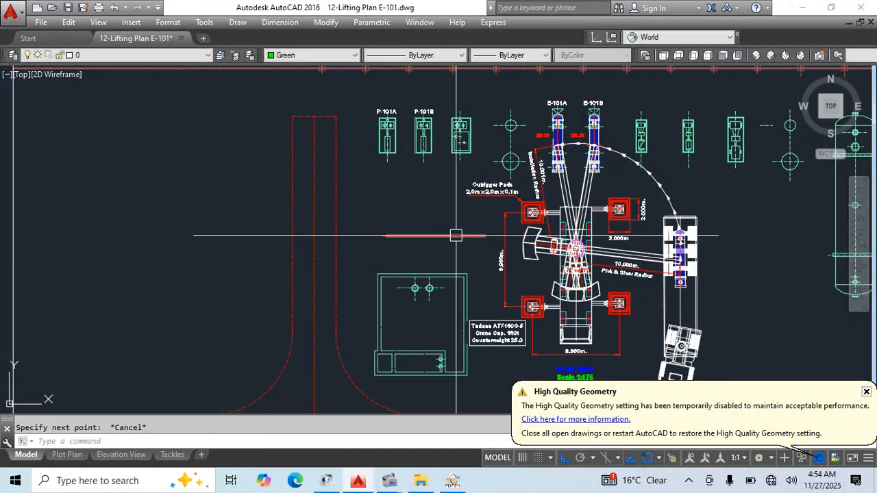
scroll(484, 241, up, 4)
text(pl)
key(Return)
click(432, 183)
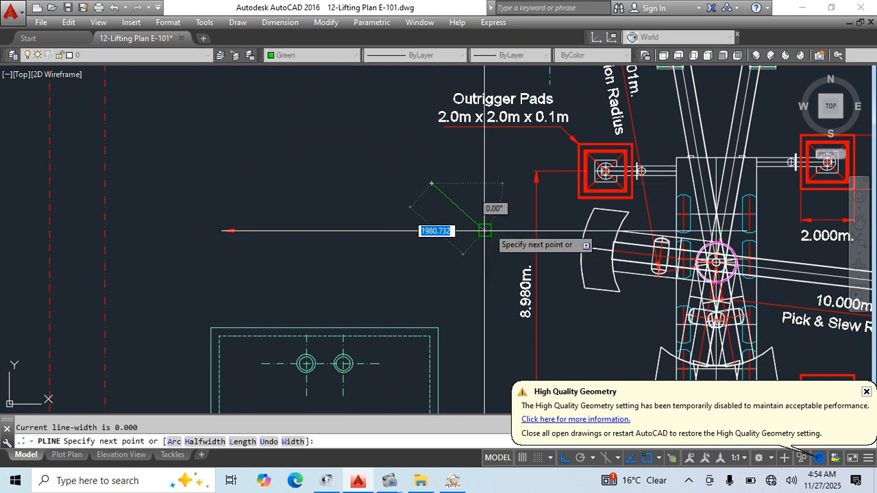
click(431, 286)
key(Escape)
scroll(217, 250, down, 4)
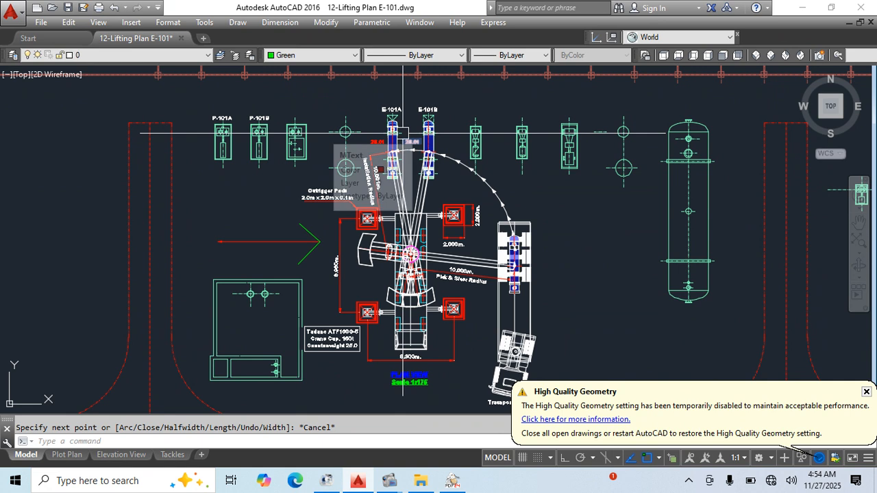
Delete the sketched leader and arrowhead polyline beside the crane's plan view.
key(Escape)
click(329, 224)
click(308, 254)
text(e)
key(Return)
Copy the crane carrier's side view from the crane reference drawings to the open area beside the picking elevation.
scroll(456, 199, down, 4)
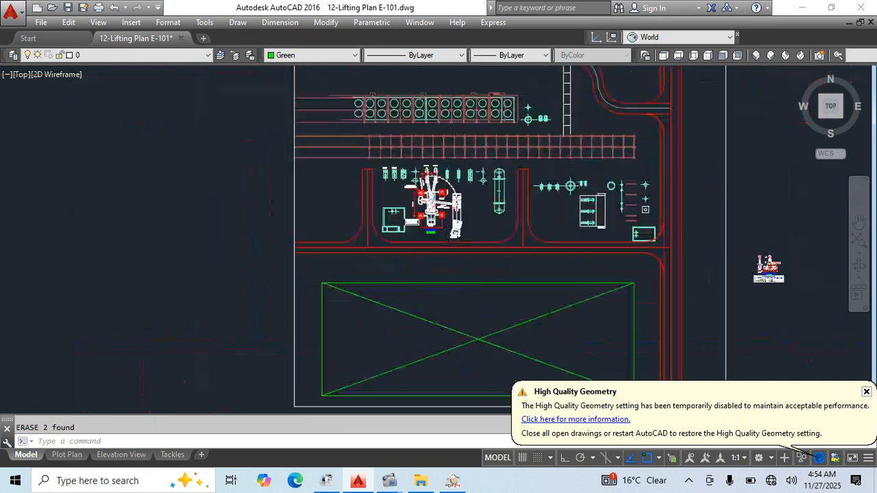
scroll(496, 295, down, 4)
scroll(474, 337, up, 4)
scroll(731, 233, up, 4)
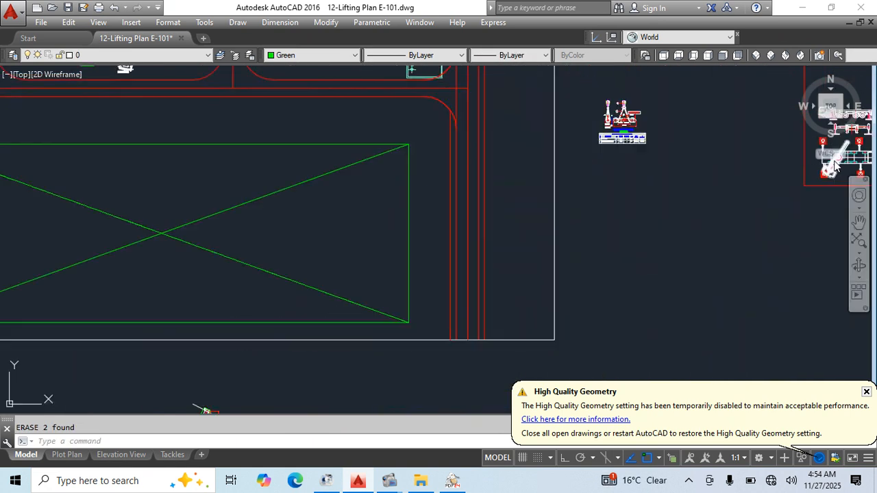
mouse_move(788, 179)
middle_down()
mouse_move(307, 307)
mouse_move(425, 178)
middle_up()
scroll(431, 253, up, 6)
click(437, 197)
click(361, 262)
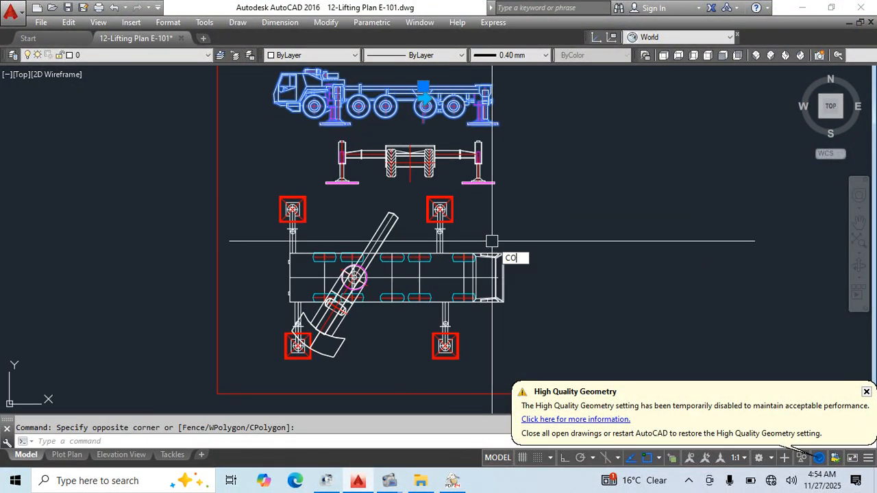
key(Return)
click(447, 144)
scroll(308, 243, down, 4)
middle_drag(240, 329, 799, 122)
scroll(352, 227, up, 4)
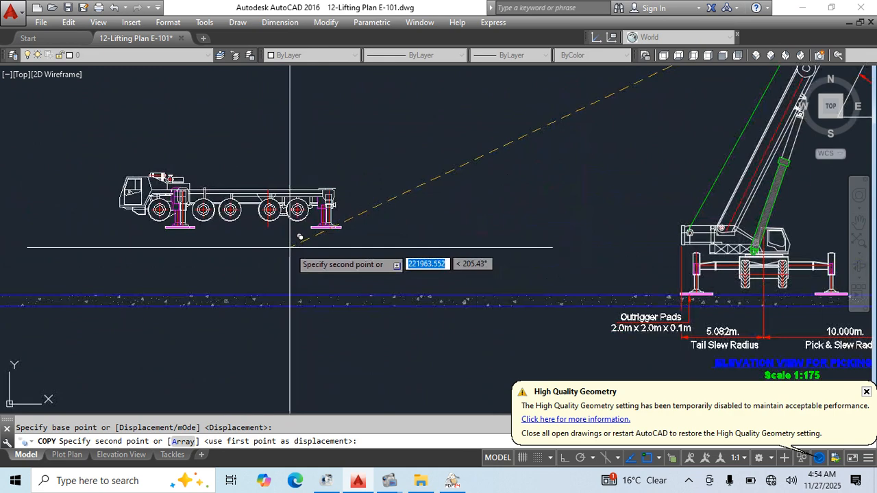
click(290, 247)
key(Escape)
Move the copied carrier side view so the bottom of its rear outrigger pad rests on the ground line.
click(321, 225)
middle_drag(354, 268, 452, 256)
text(m)
key(Return)
scroll(396, 210, up, 3)
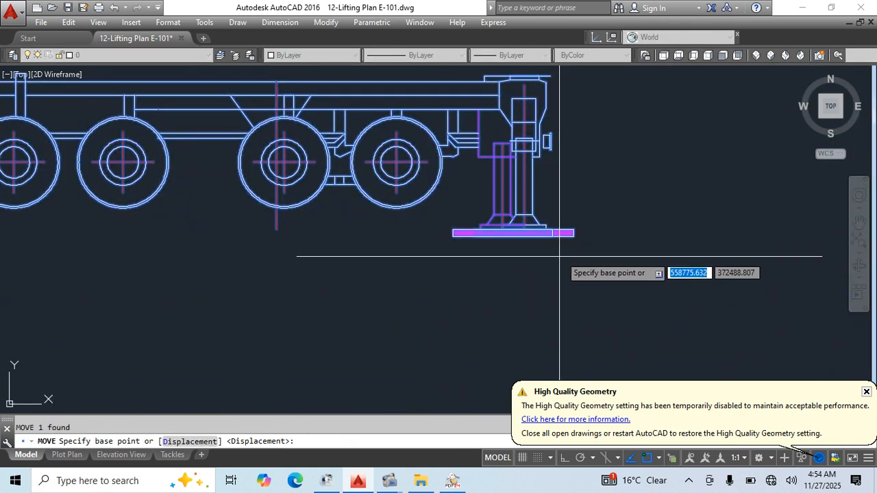
click(574, 236)
middle_drag(574, 237, 505, 82)
click(543, 313)
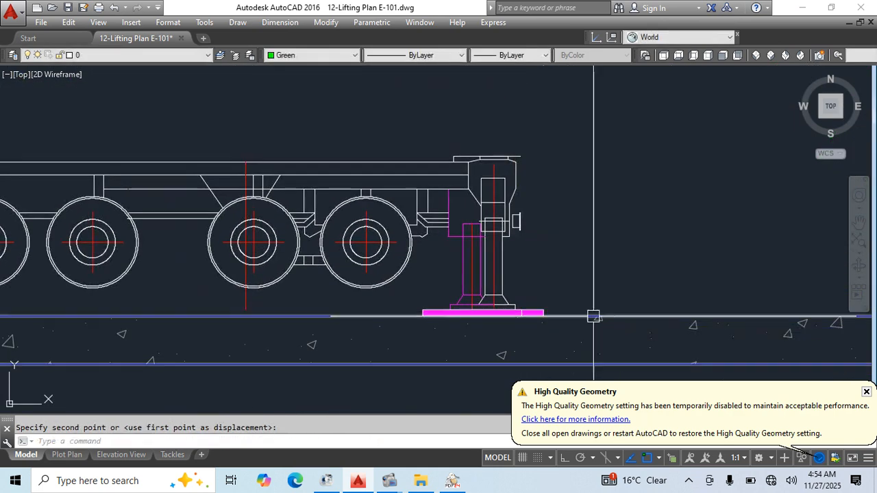
key(Escape)
Examine the crane's orientation, slew path and outrigger layout in the plan view for comparison with the elevations.
scroll(593, 315, down, 4)
middle_drag(629, 329, 502, 408)
scroll(486, 194, down, 3)
middle_drag(511, 187, 456, 473)
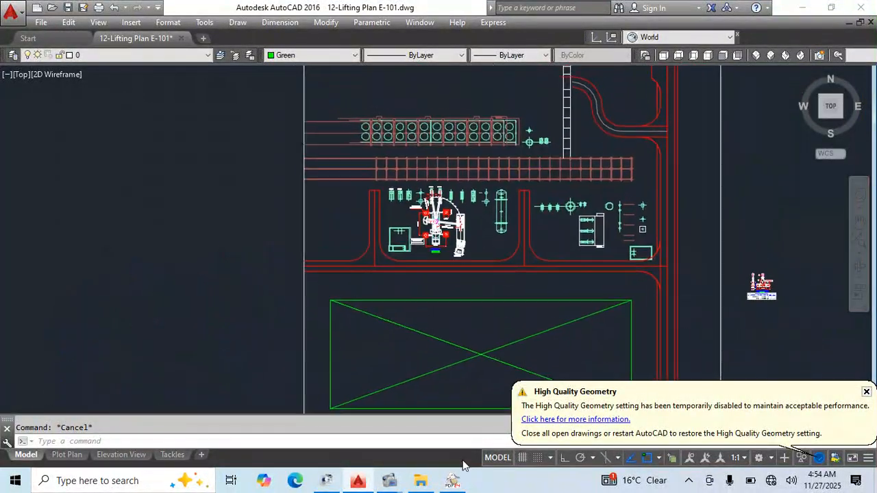
scroll(435, 246, up, 1)
scroll(440, 191, up, 5)
middle_drag(510, 200, 486, 490)
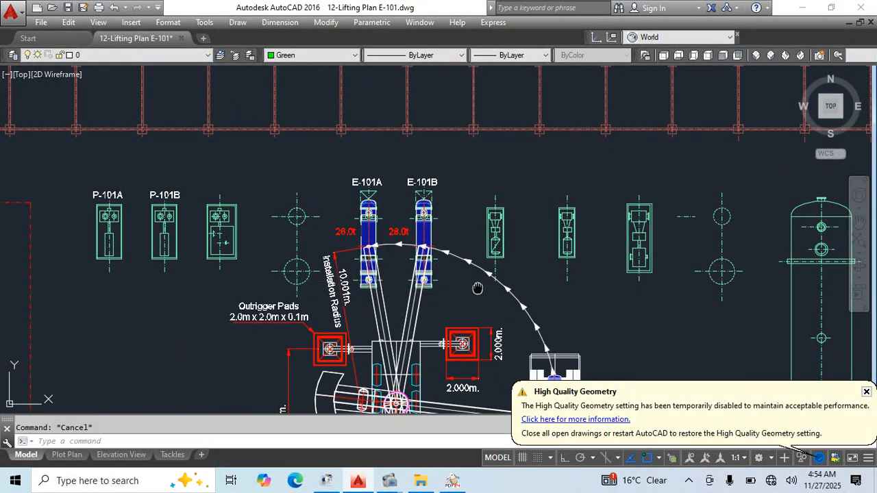
middle_drag(478, 288, 459, 160)
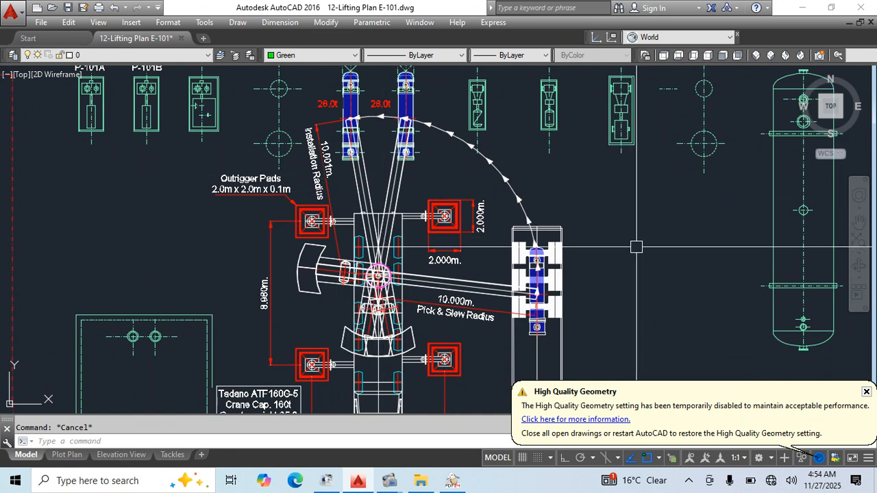
scroll(456, 199, down, 7)
middle_drag(462, 304, 462, 223)
scroll(468, 269, up, 5)
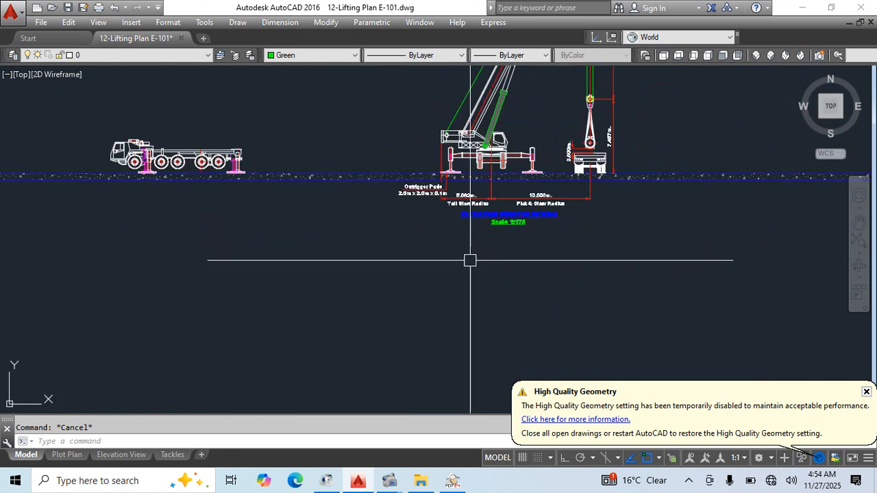
Mirror the carrier side view horizontally so its cab faces the picking crane elevation, keeping only the mirrored copy.
mouse_move(284, 189)
middle_down()
mouse_move(549, 292)
mouse_move(566, 291)
middle_up()
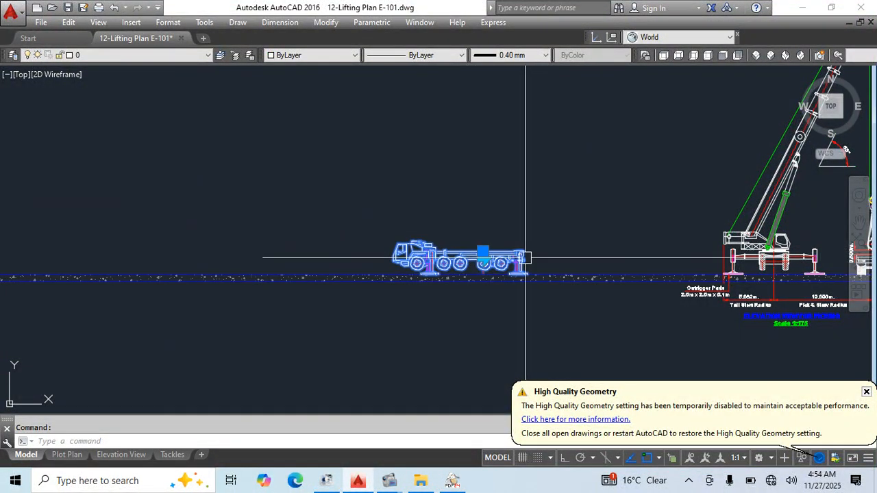
scroll(483, 268, up, 5)
click(484, 243)
key(Escape)
scroll(553, 174, down, 8)
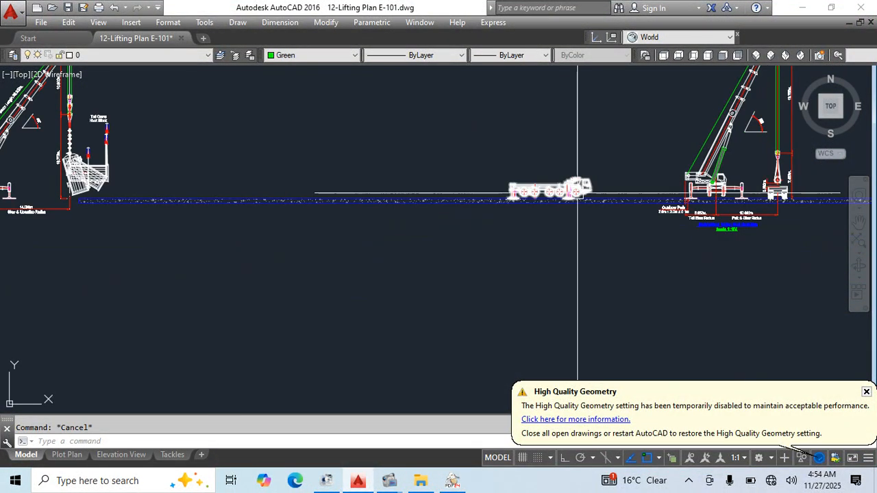
Try to move the mirrored carrier side view along the ground line toward the picking crane elevation.
click(577, 196)
scroll(580, 221, up, 3)
scroll(579, 219, up, 2)
text(m)
key(Return)
click(482, 263)
click(542, 262)
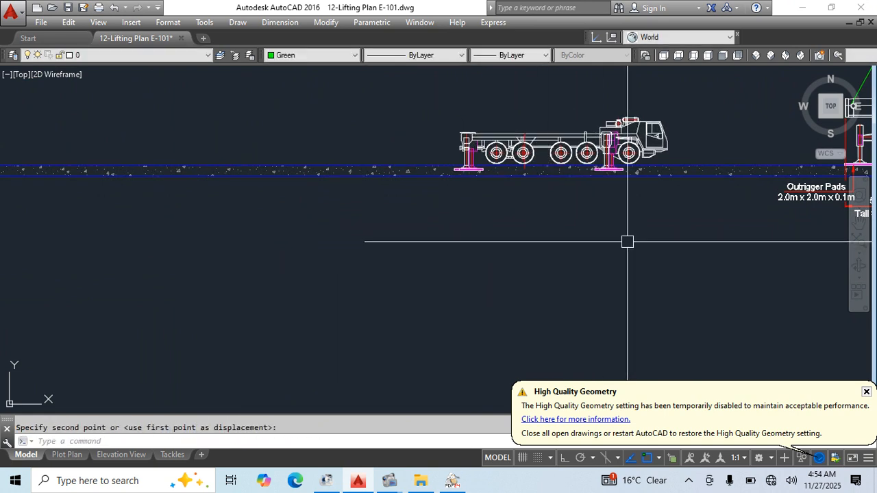
key(ctrl+z)
key(ctrl+z)
Mirror the picking crane's superstructure, boom, hoist ropes, angle mark and height dimensions about a vertical axis toward the carrier side view, keeping the original.
scroll(626, 241, down, 4)
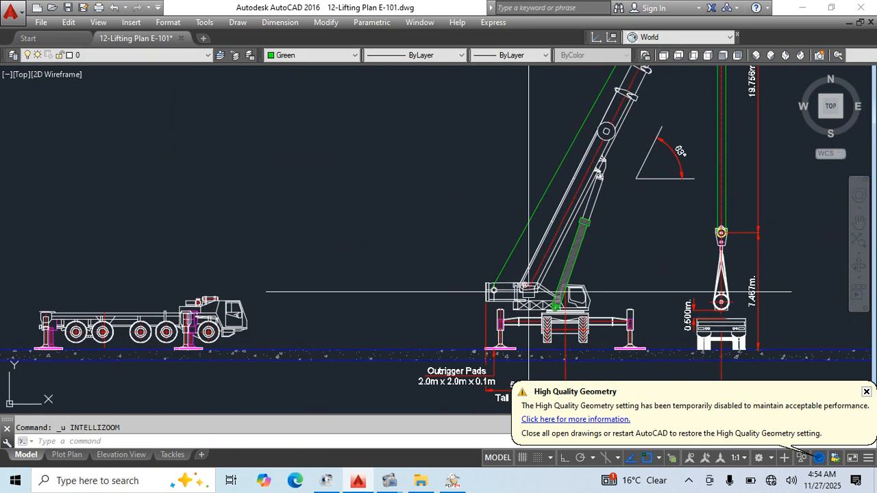
click(403, 95)
scroll(568, 284, up, 2)
click(568, 231)
click(624, 122)
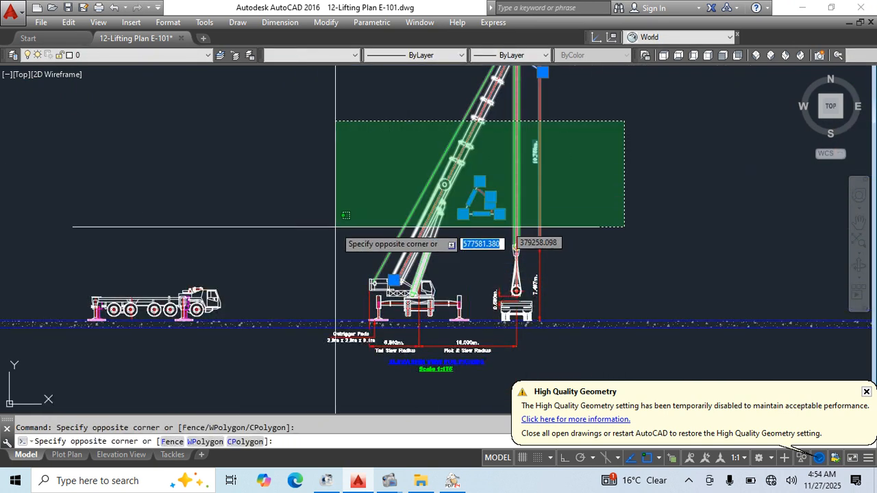
click(312, 215)
scroll(694, 278, up, 3)
scroll(694, 278, down, 2)
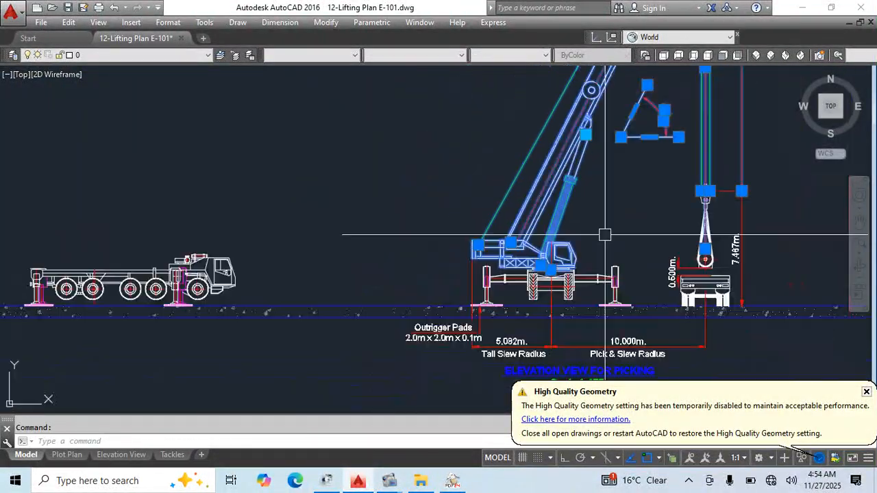
scroll(694, 278, up, 1)
click(616, 303)
middle_drag(647, 307, 612, 261)
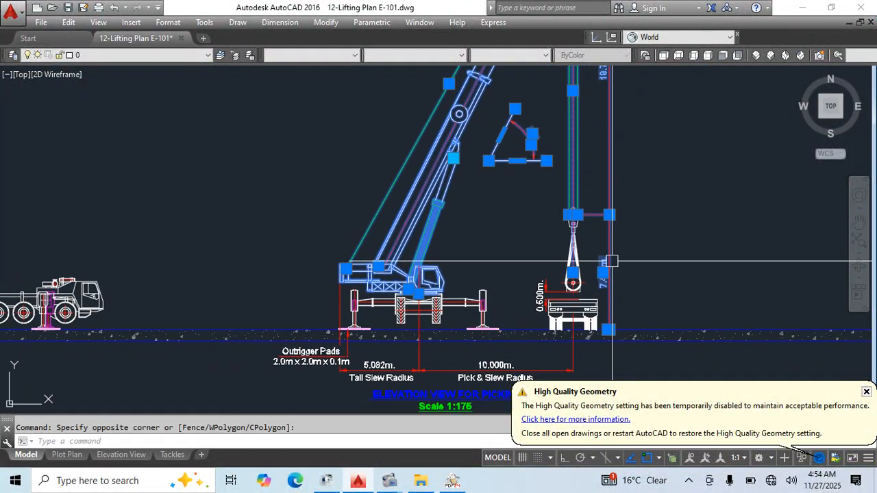
middle_drag(598, 220, 635, 351)
middle_drag(528, 308, 588, 254)
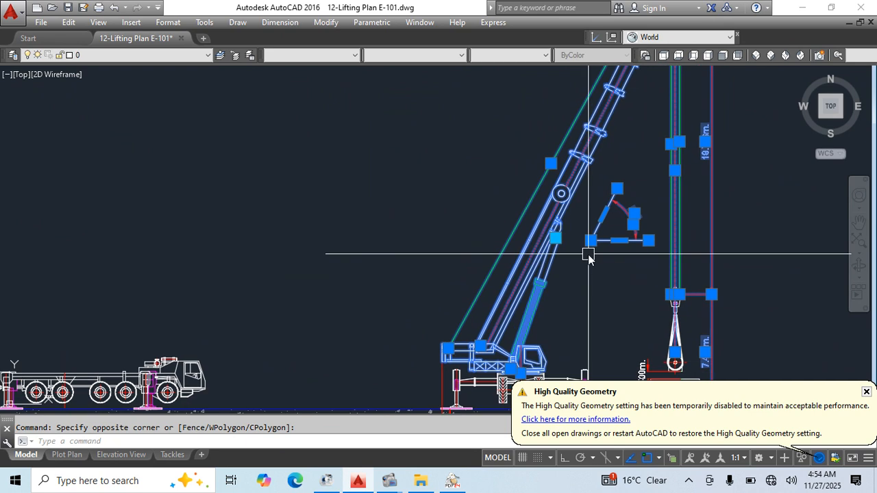
text(mi)
key(Return)
scroll(485, 163, down, 5)
click(541, 150)
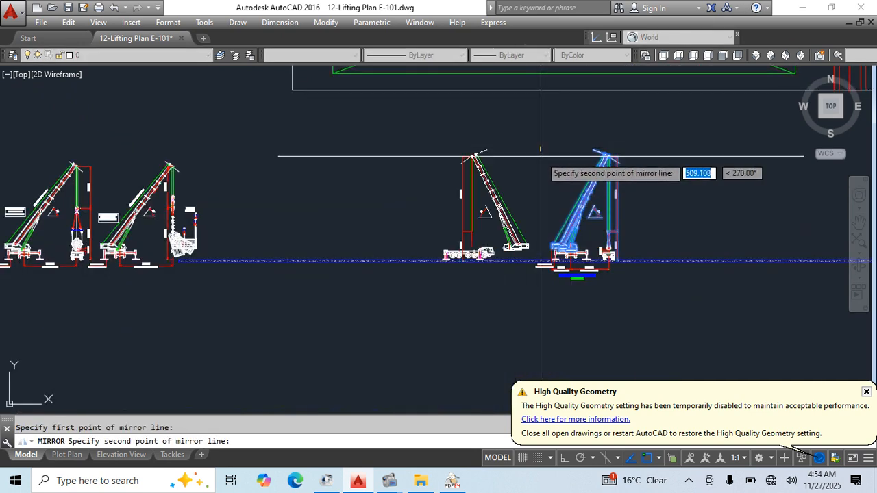
click(530, 311)
key(Return)
Move the mirrored superstructure and boom assembly from the centre of its slewing ring onto the turntable of the carrier side view.
scroll(499, 171, up, 3)
click(529, 107)
click(293, 255)
click(548, 212)
click(479, 315)
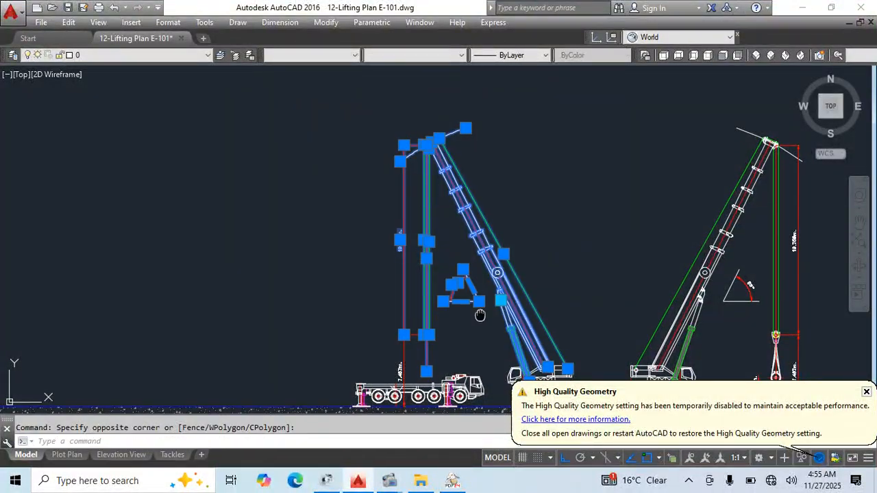
scroll(479, 316, up, 6)
text(m)
key(Return)
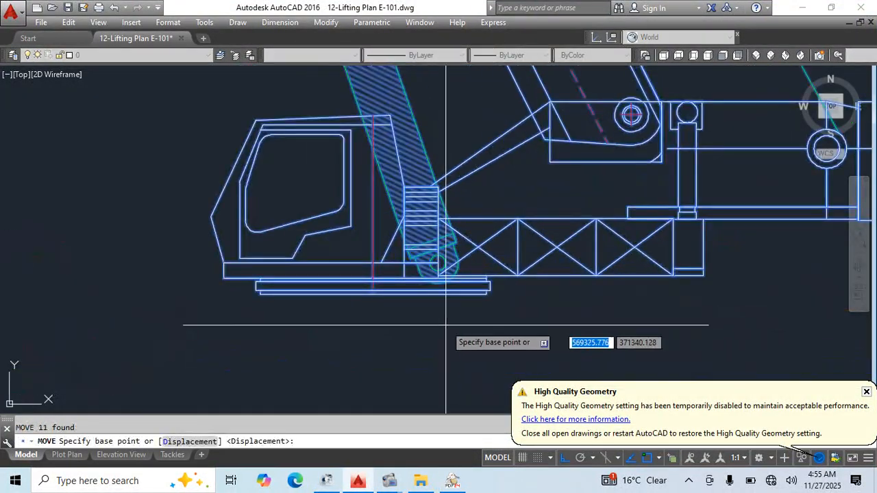
click(379, 301)
scroll(479, 261, down, 4)
scroll(420, 230, up, 5)
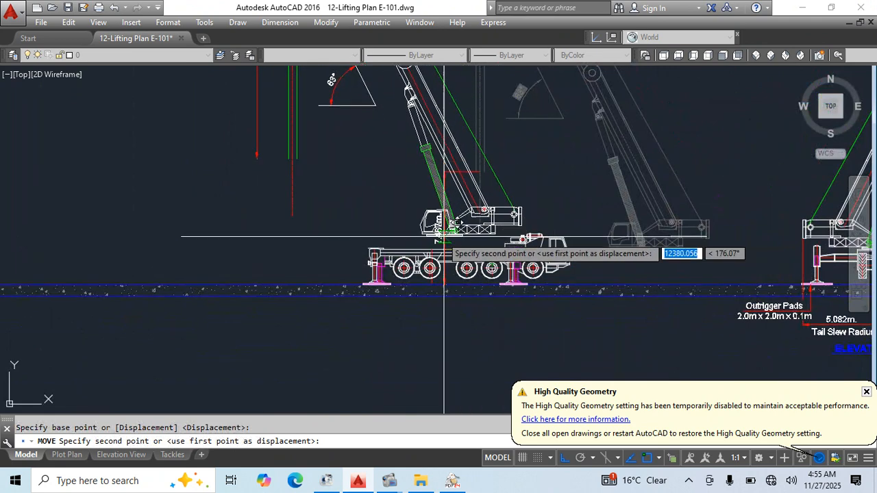
click(442, 292)
scroll(477, 264, down, 6)
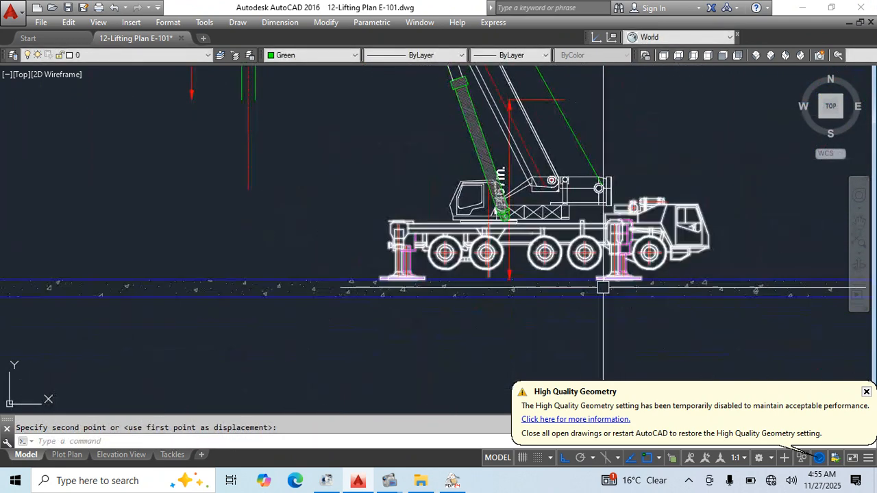
Erase the vertical hook-height dimension that overlaps the mirrored crane's superstructure.
key(Escape)
click(511, 148)
key(Delete)
scroll(676, 260, down, 5)
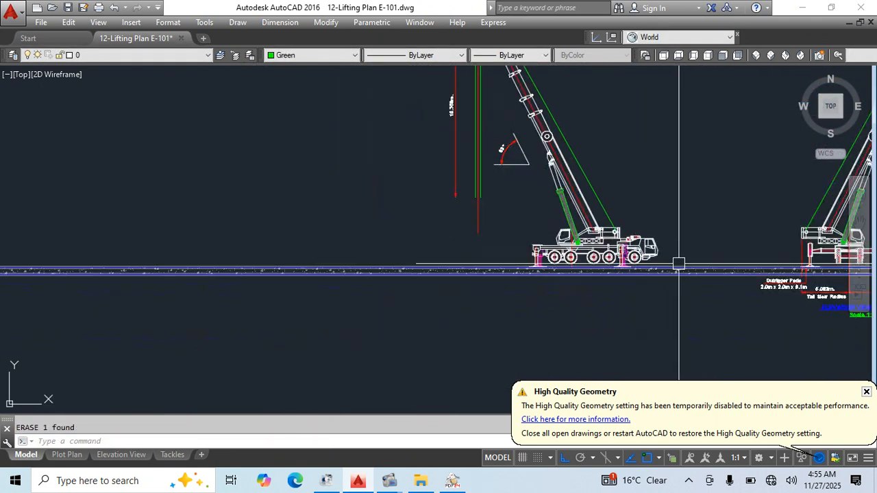
Examine the assembled side-view crane and the empty area under its hoist ropes against the picking elevation.
scroll(560, 339, up, 5)
scroll(533, 205, down, 4)
middle_drag(725, 245, 538, 322)
scroll(636, 318, up, 2)
middle_drag(290, 270, 597, 290)
scroll(466, 280, down, 2)
scroll(414, 274, up, 4)
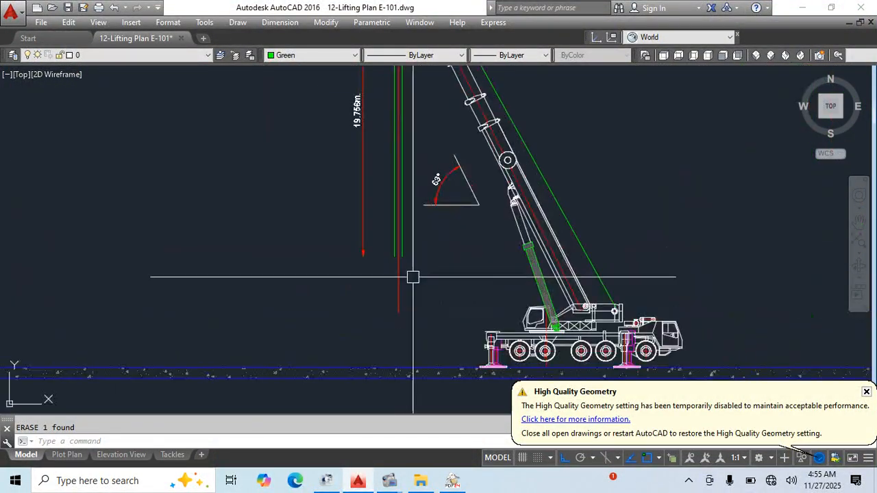
middle_drag(448, 321, 452, 276)
scroll(407, 242, down, 4)
mouse_move(465, 240)
middle_down()
mouse_move(461, 311)
mouse_move(464, 294)
middle_up()
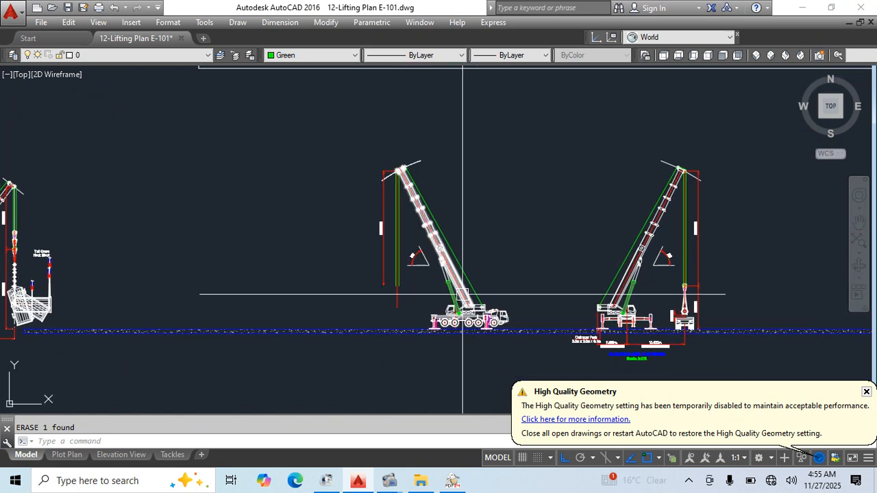
scroll(403, 294, up, 4)
middle_drag(404, 296, 487, 218)
scroll(442, 226, down, 2)
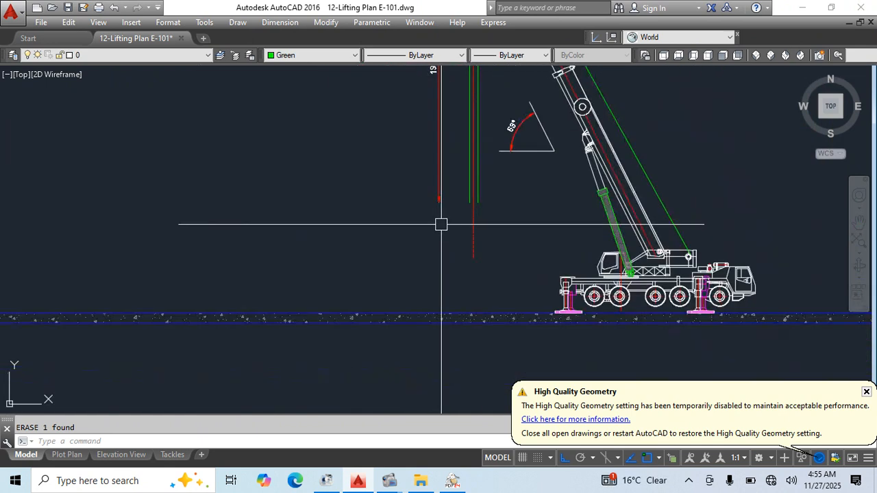
Close the ATF 160G-5 PDF and open Simple 3D Plant Part-2.dwg from the Class-2 folder of 2-Crane Lifting Plan Data.
click(814, 7)
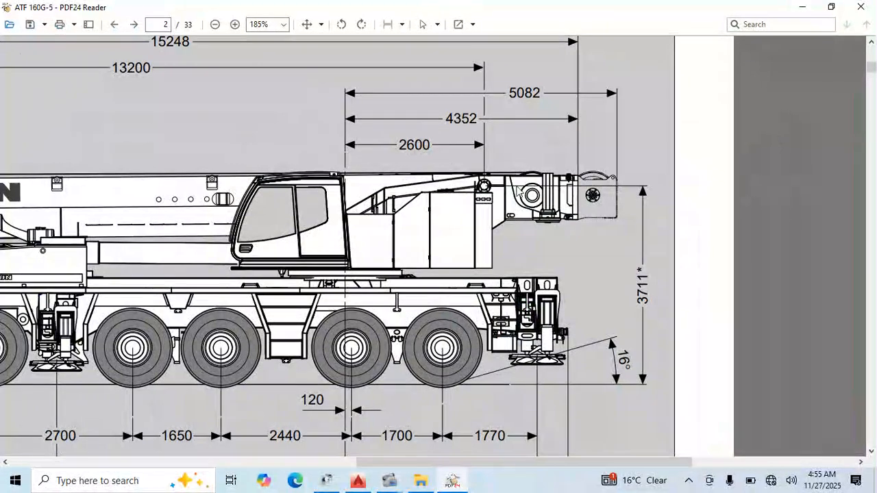
click(861, 7)
right_click(701, 103)
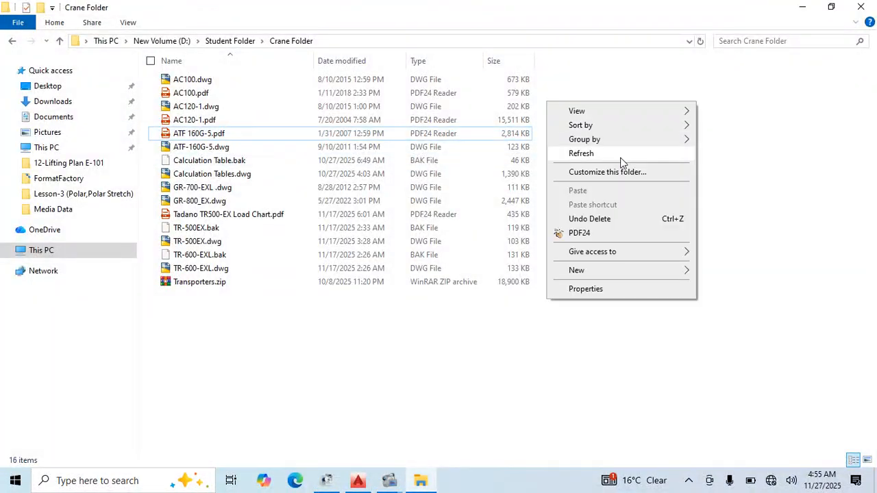
click(620, 154)
click(11, 40)
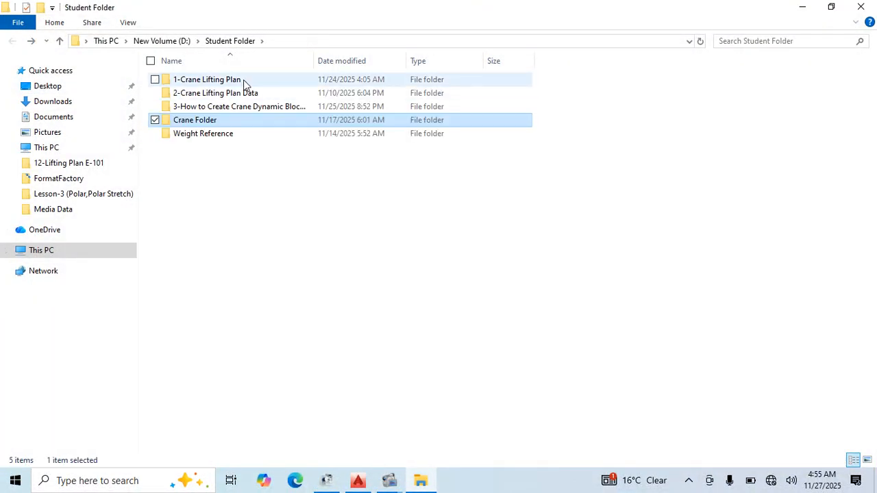
double_click(219, 96)
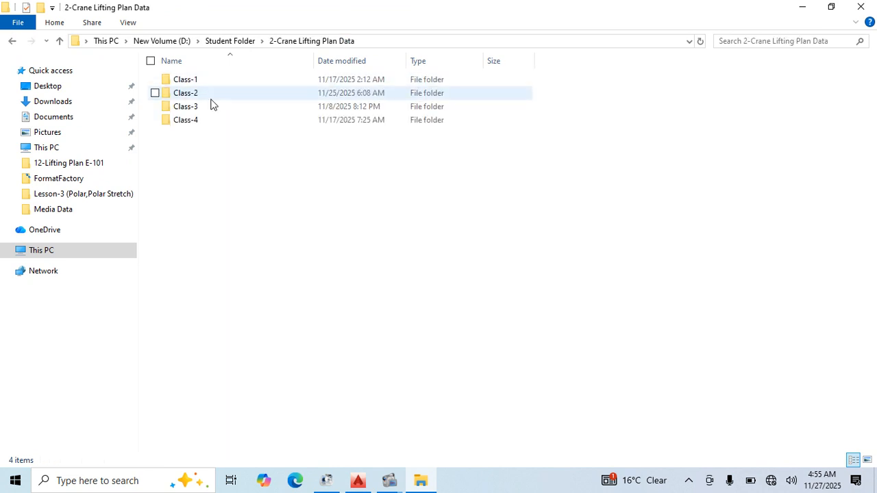
double_click(188, 94)
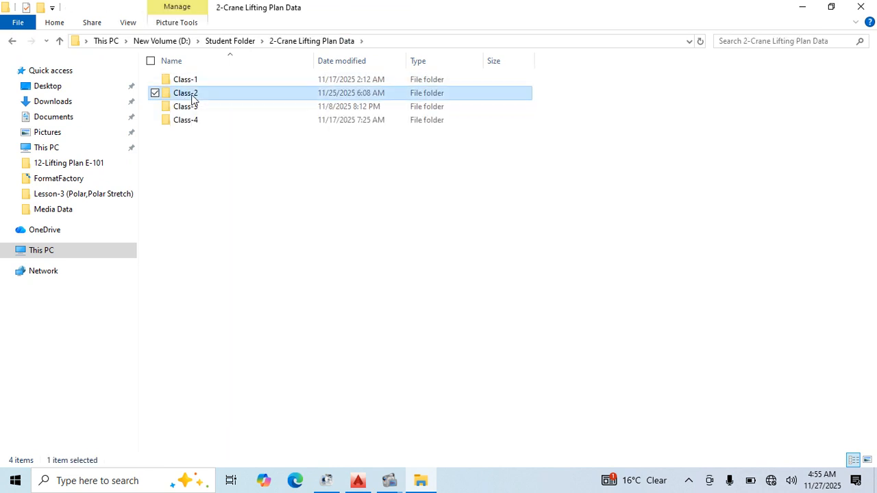
double_click(278, 377)
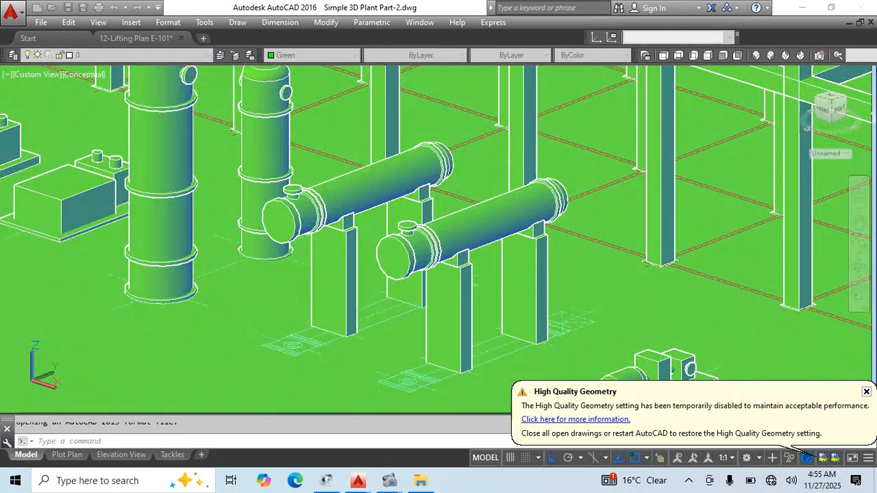
Show the 3D plant in front view around the two heat exchangers, using the 2D Wireframe visual style.
click(745, 67)
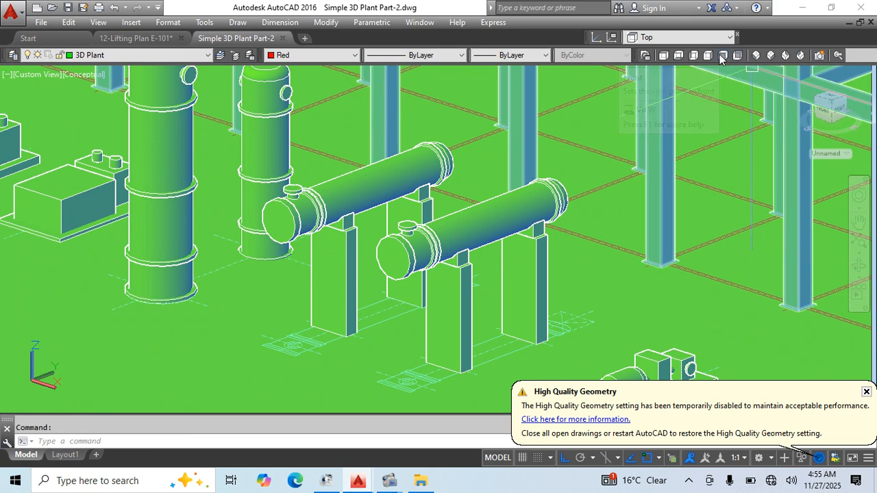
click(721, 55)
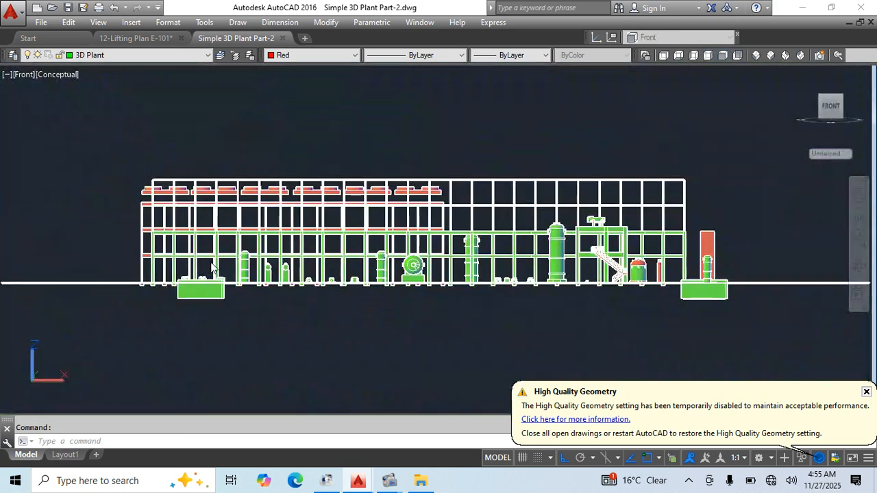
scroll(261, 296, up, 8)
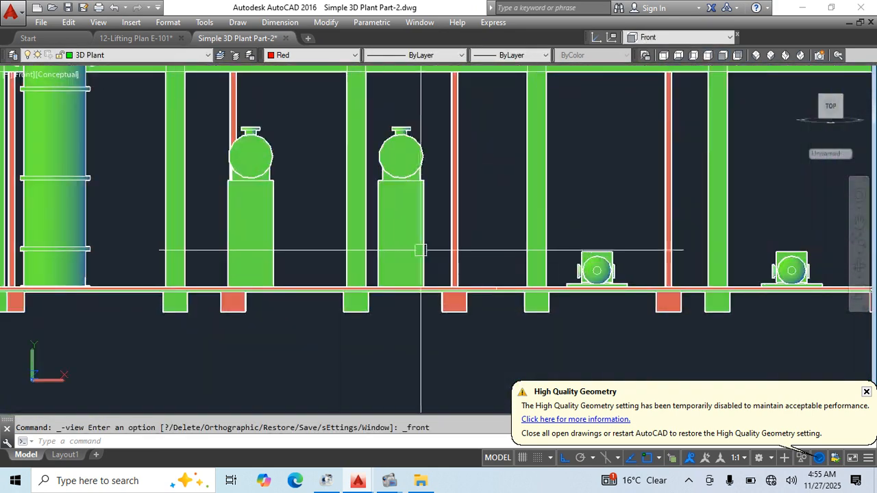
click(55, 76)
click(98, 105)
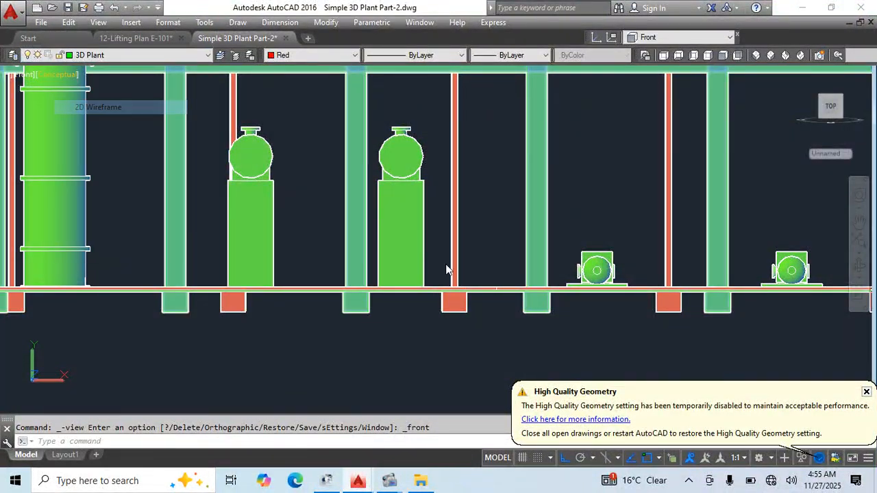
Measure the height of the second exchanger's support from the ground to its top with a temporary linear dimension.
text(I)
key(Return)
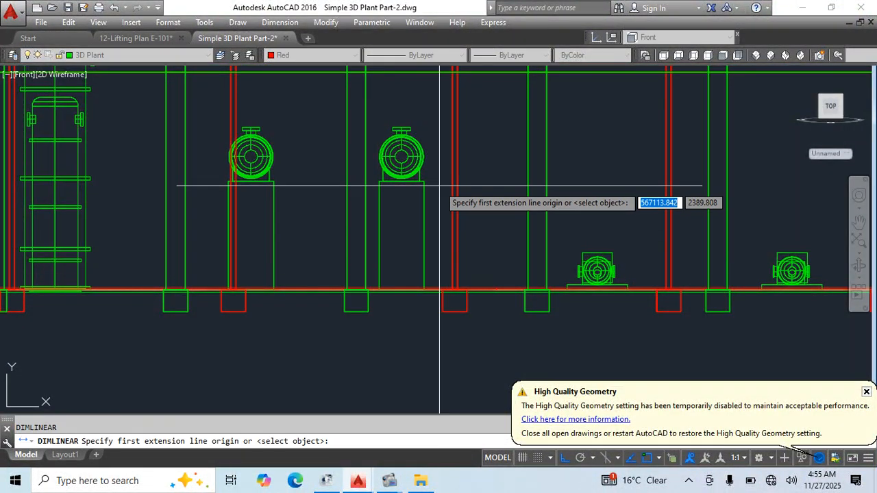
scroll(411, 185, up, 2)
click(424, 182)
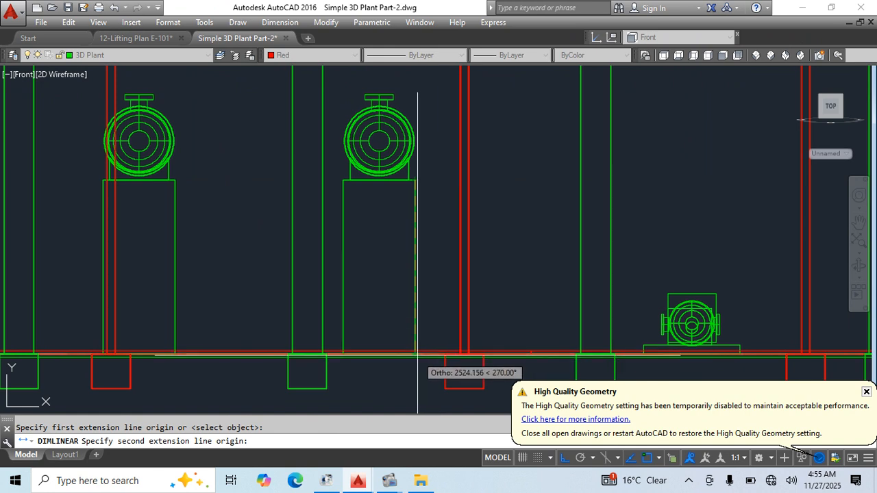
click(419, 351)
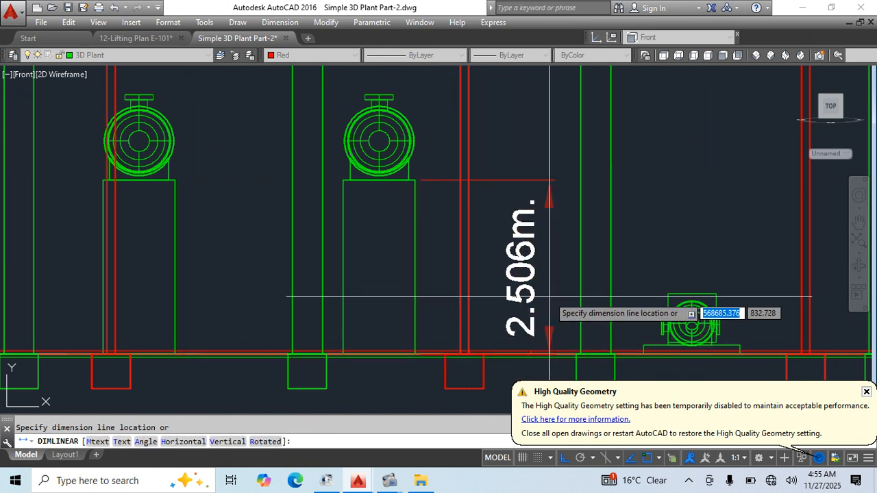
key(Escape)
Measure the width of the second exchanger's support with a temporary linear dimension.
key(Return)
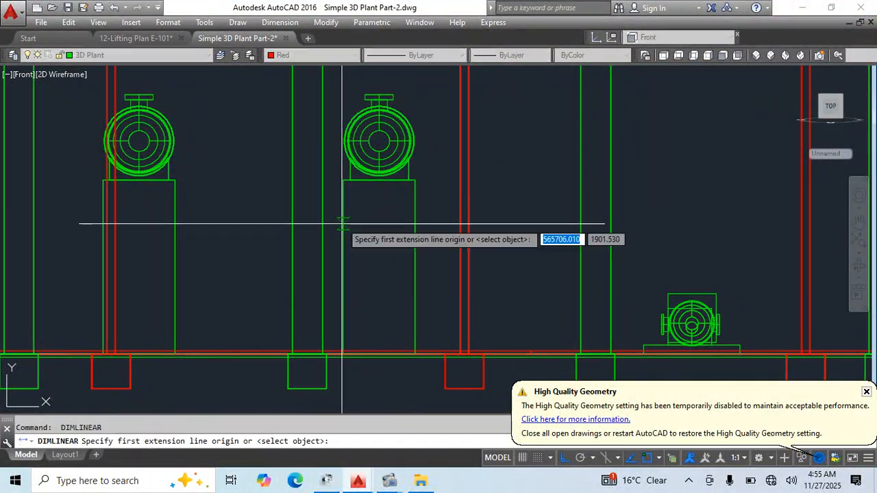
click(342, 224)
click(414, 227)
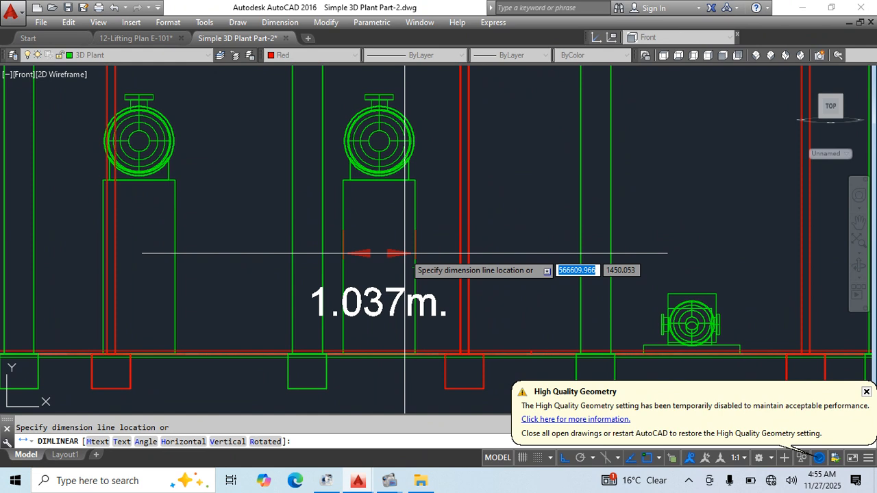
key(Escape)
click(802, 7)
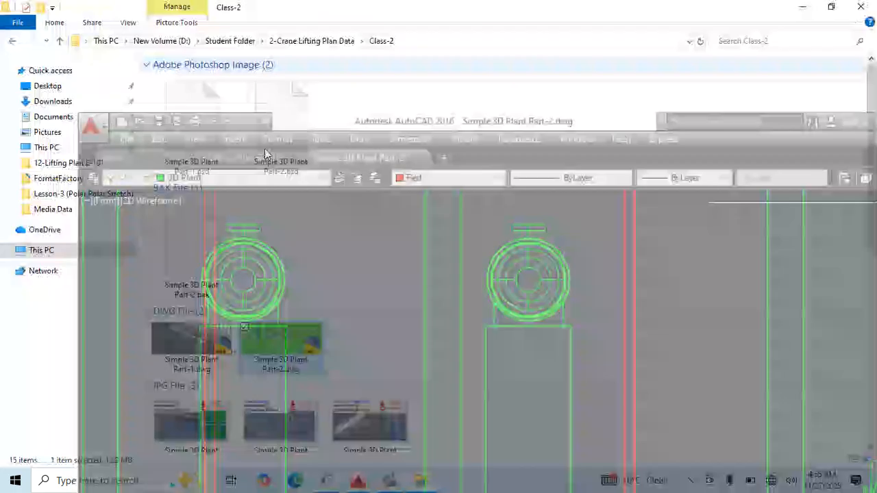
mouse_move(364, 482)
click(291, 421)
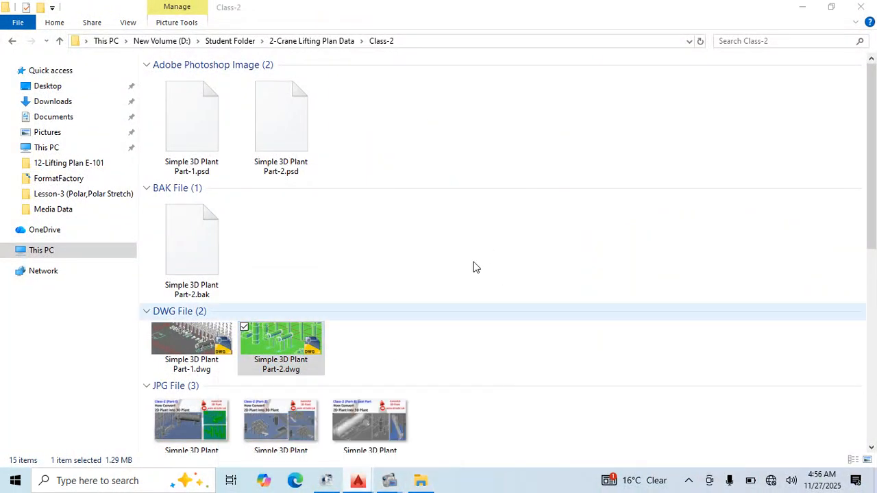
scroll(348, 218, up, 4)
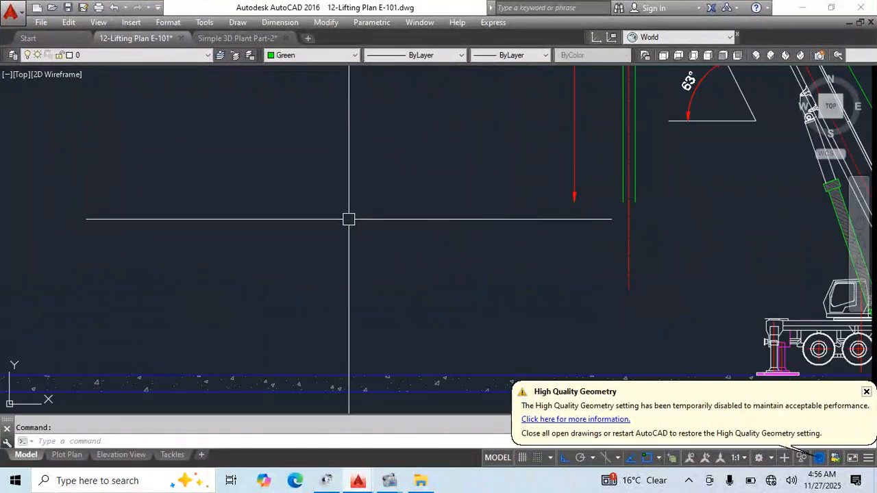
text(C)
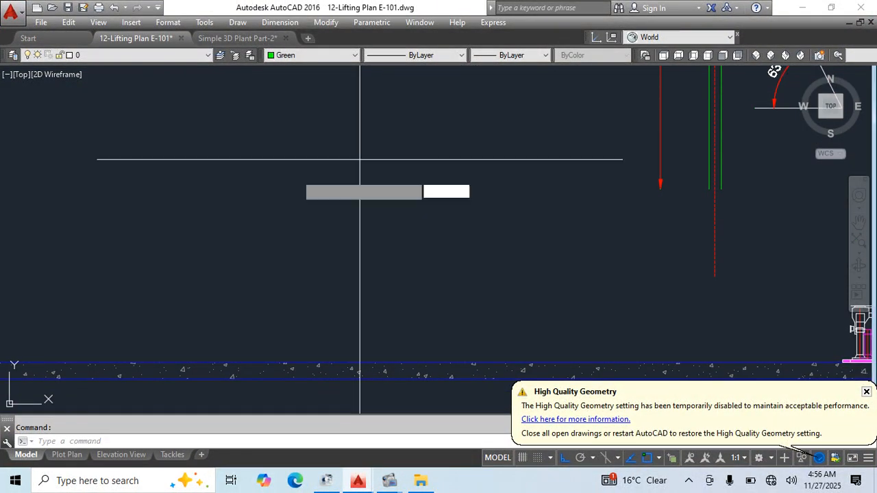
key(Return)
scroll(532, 241, down, 3)
scroll(504, 237, up, 2)
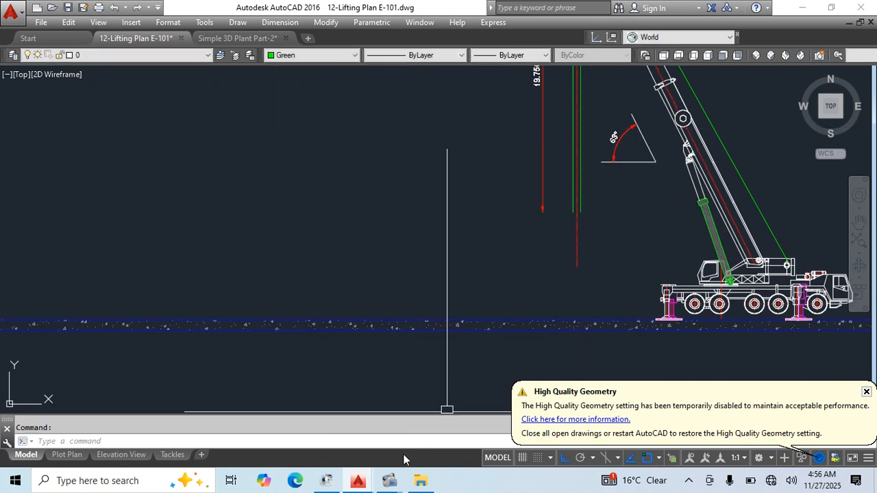
Show the 3D plant model in right view, focused on the horizontal exchanger and its two supports.
mouse_move(358, 480)
click(427, 425)
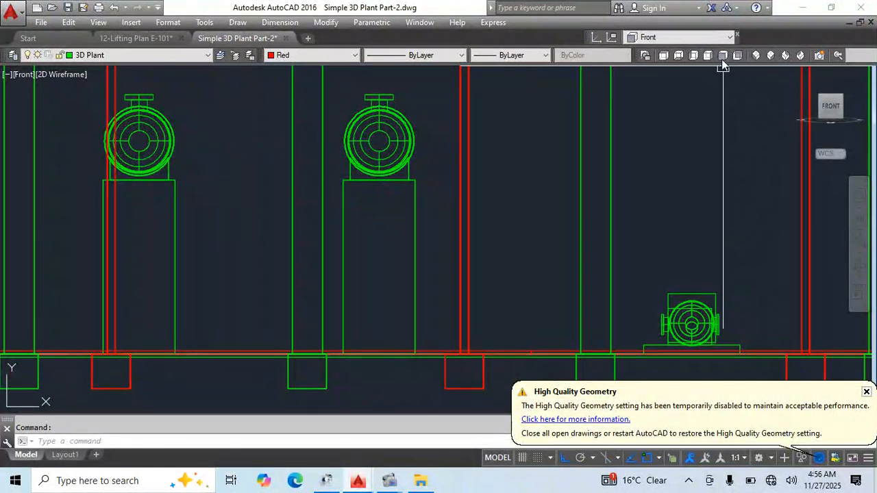
click(709, 54)
scroll(441, 275, up, 2)
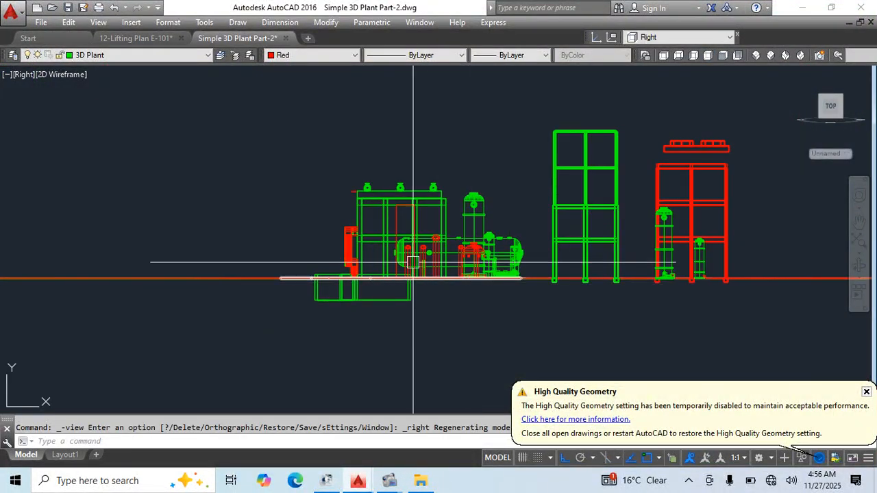
scroll(461, 252, up, 3)
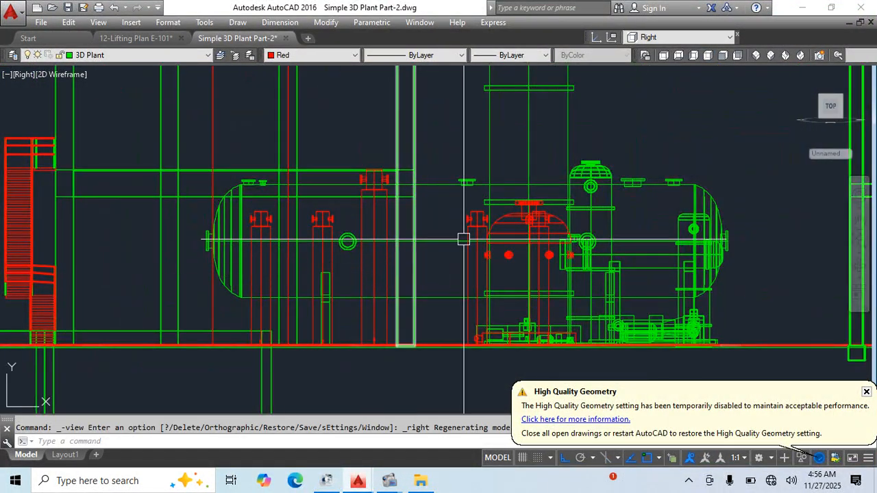
scroll(464, 210, up, 3)
click(366, 256)
scroll(365, 256, up, 1)
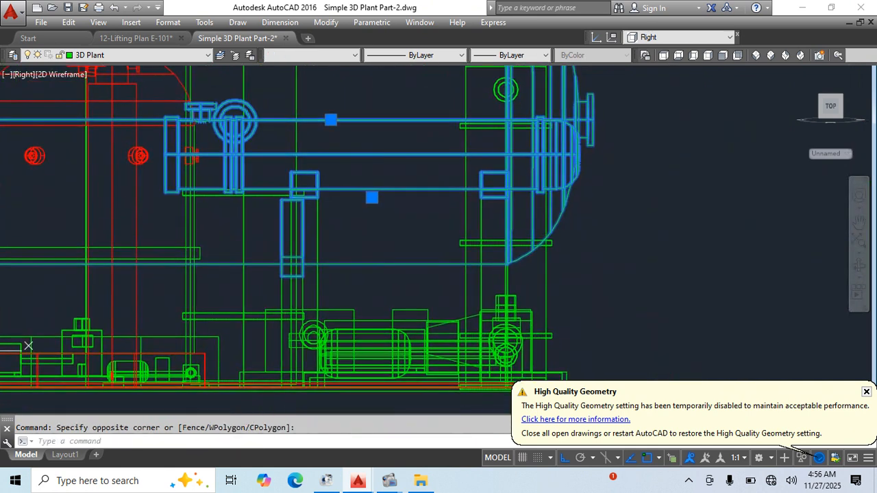
key(Escape)
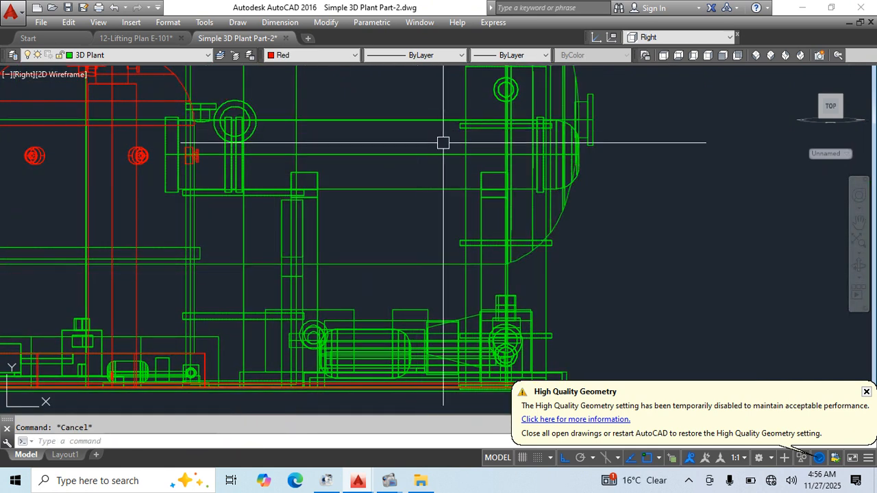
middle_drag(507, 256, 473, 229)
middle_drag(602, 258, 566, 243)
Measure the width of the exchanger's support in the right view with a temporary linear dimension.
text(D)
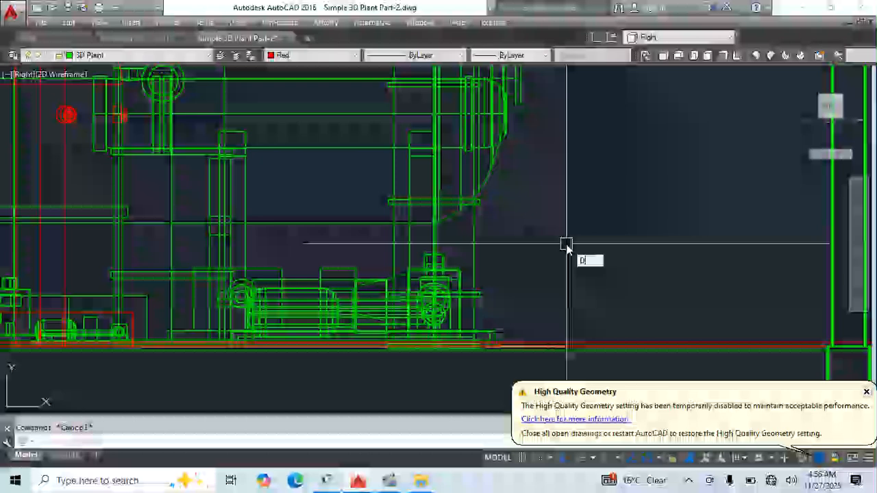
text(IMLI)
key(Return)
scroll(235, 212, up, 5)
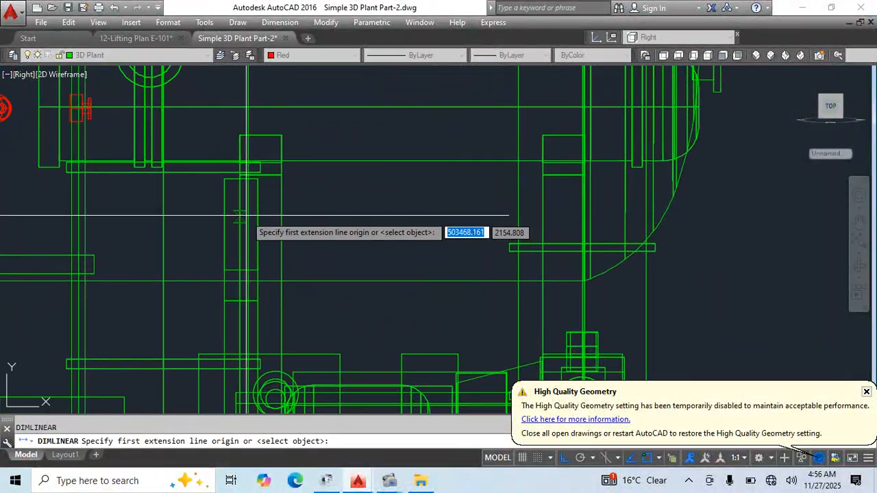
click(235, 214)
click(301, 213)
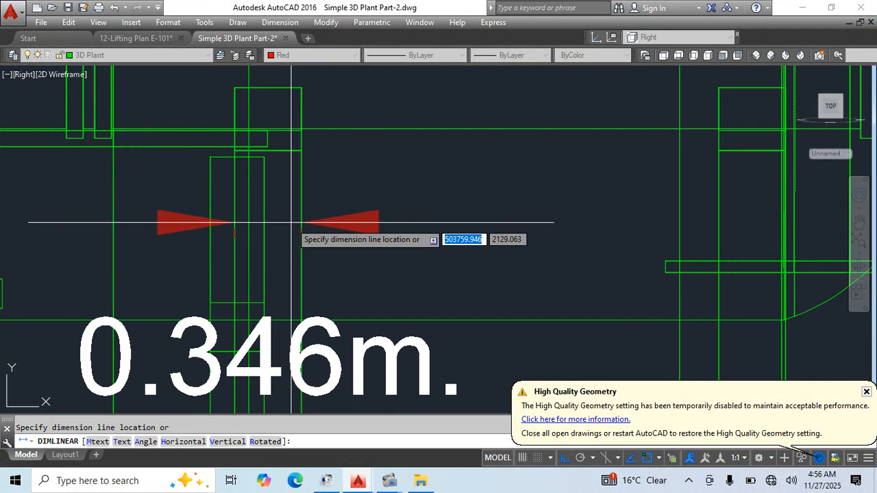
scroll(297, 240, down, 2)
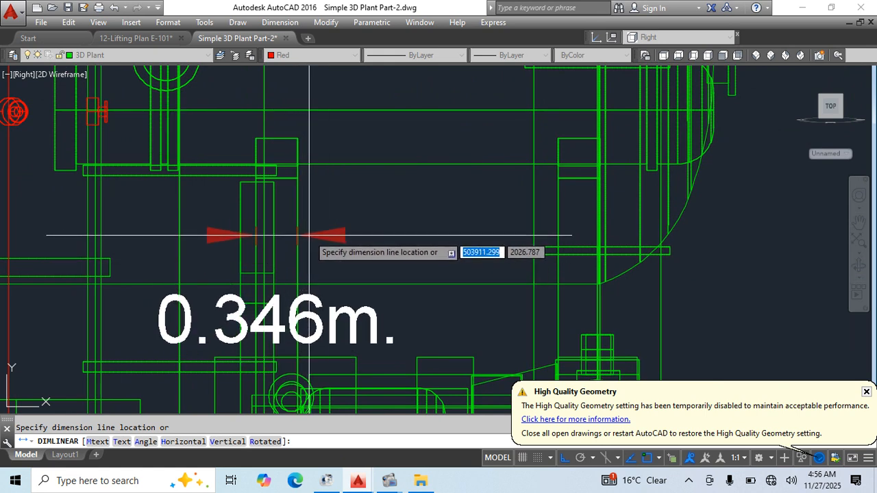
key(Escape)
scroll(370, 201, down, 4)
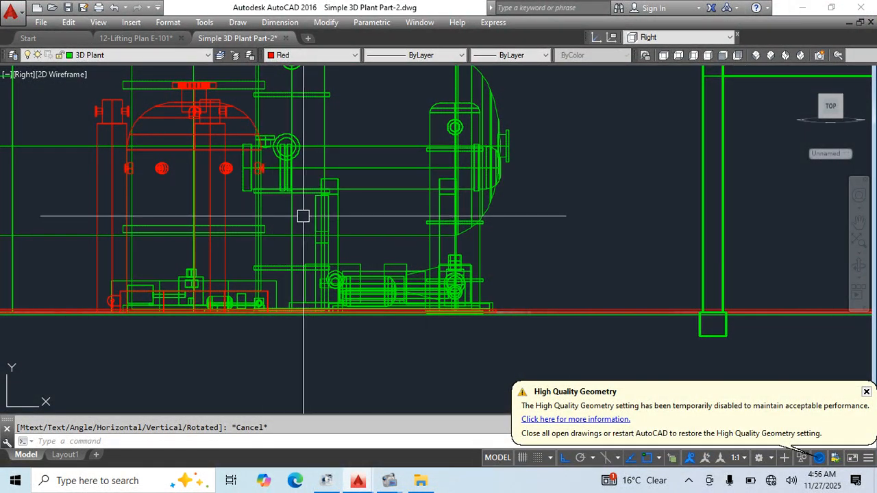
In 12-Lifting Plan E-101.dwg, draw a 350 mm wide rectangle for the exchanger support, using the support height measured in the 3D plant.
click(803, 8)
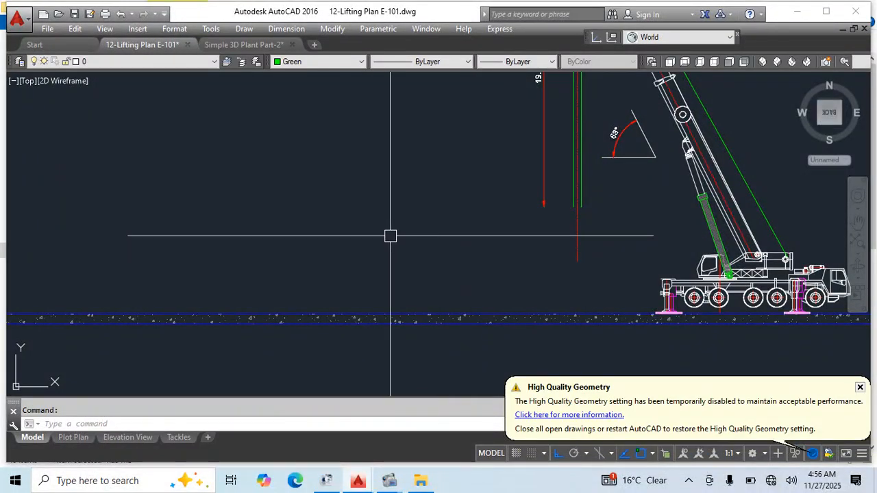
text(REC)
key(Return)
click(271, 168)
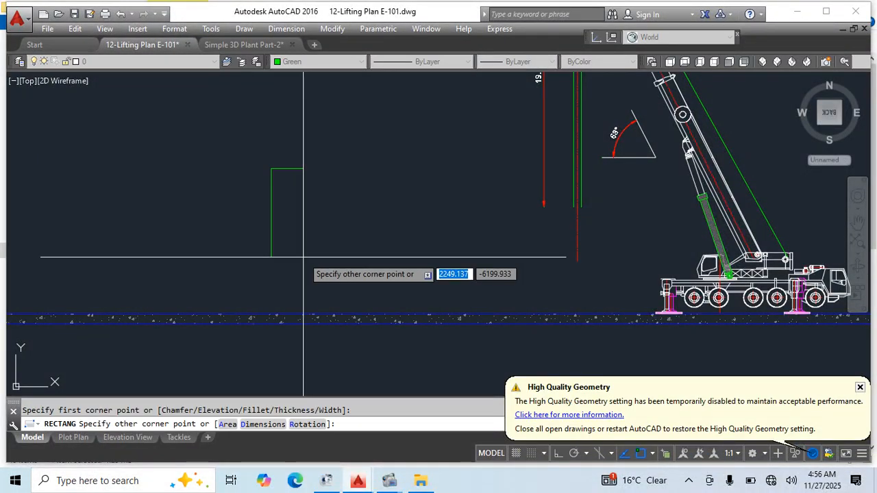
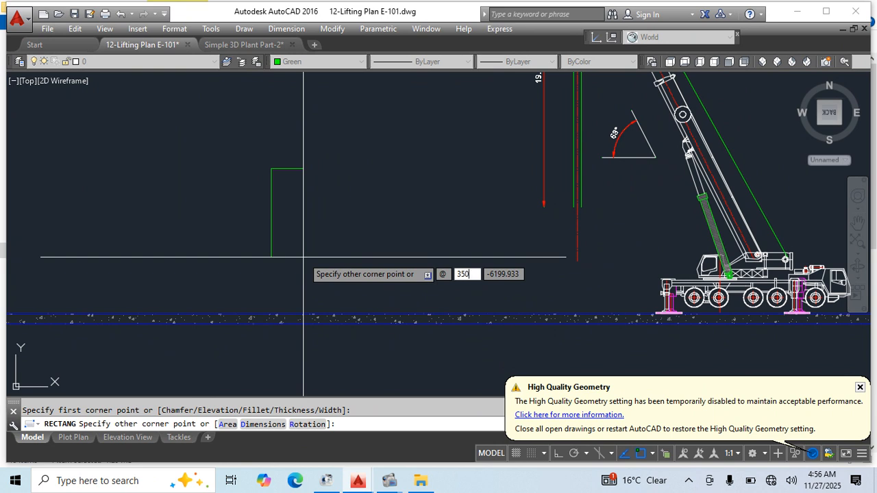
key(BackSpace)
key(BackSpace)
key(Tab)
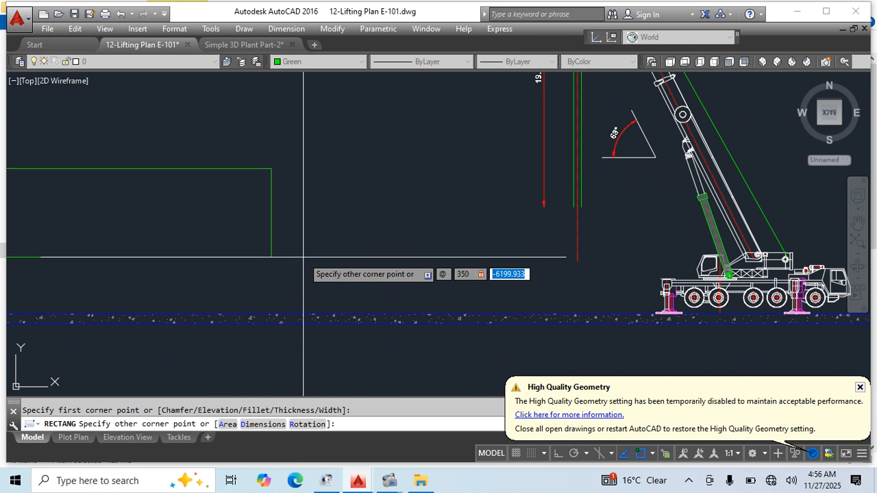
text(0)
key(Return)
Move the support rectangle so its base sits on the ground line in front of the second elevation's crane.
click(346, 134)
click(249, 205)
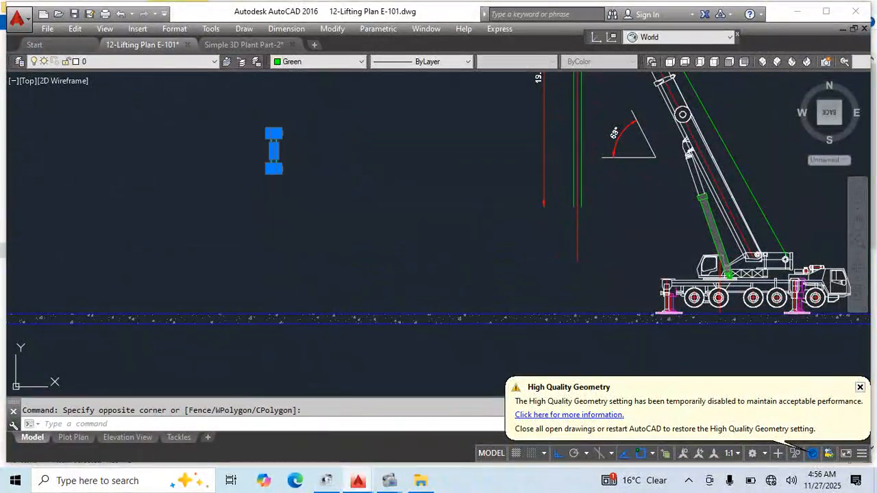
scroll(275, 175, up, 2)
text(m)
key(Return)
click(269, 159)
scroll(398, 227, down, 3)
scroll(414, 264, up, 2)
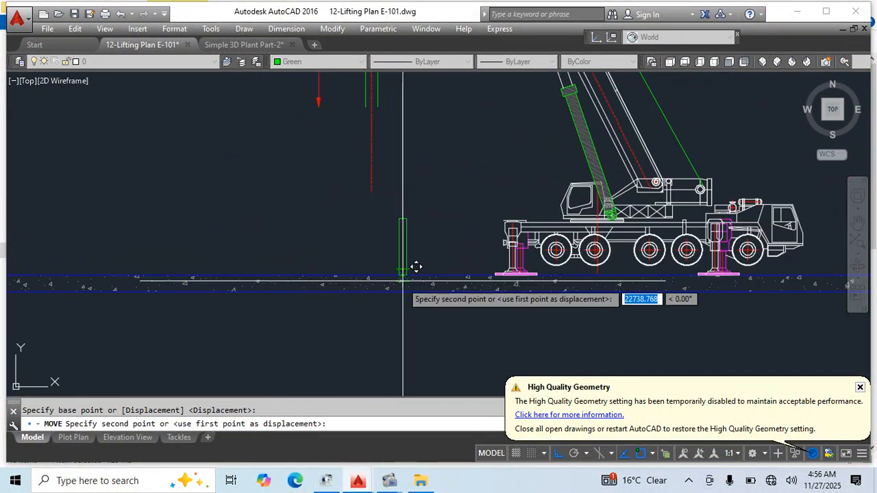
click(401, 275)
key(Escape)
Copy the exchanger with its slings and hook block from the rigging detail to the open space beside the support rectangle.
scroll(478, 247, down, 4)
middle_drag(701, 242, 190, 372)
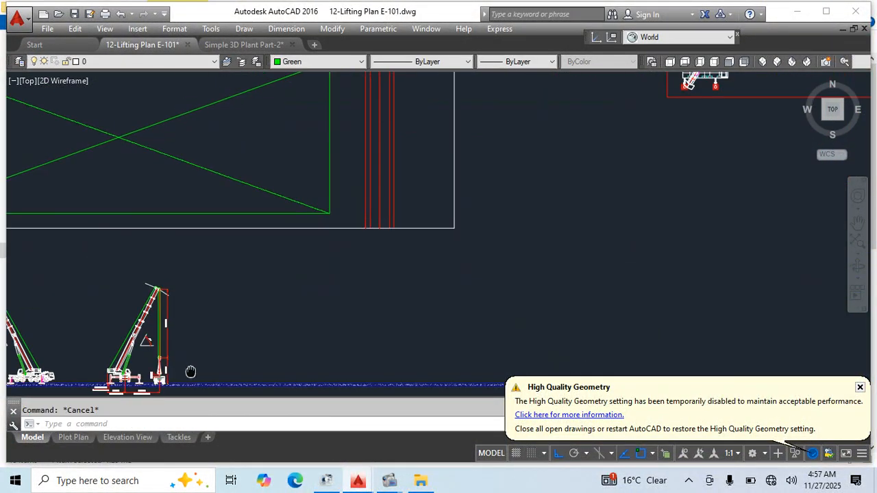
middle_drag(596, 194, 490, 346)
scroll(414, 192, up, 5)
click(407, 132)
middle_drag(423, 196, 503, 208)
text(co)
key(Return)
click(528, 129)
scroll(430, 205, down, 5)
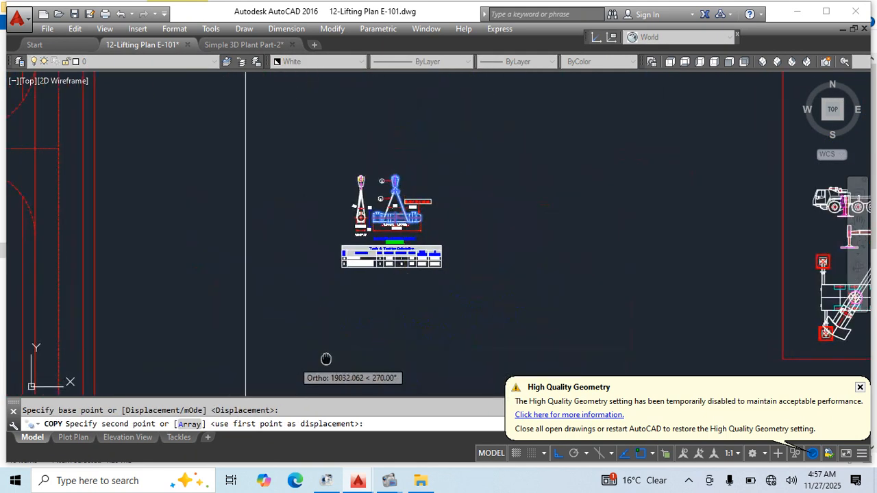
scroll(327, 358, up, 10)
click(558, 455)
scroll(372, 357, down, 5)
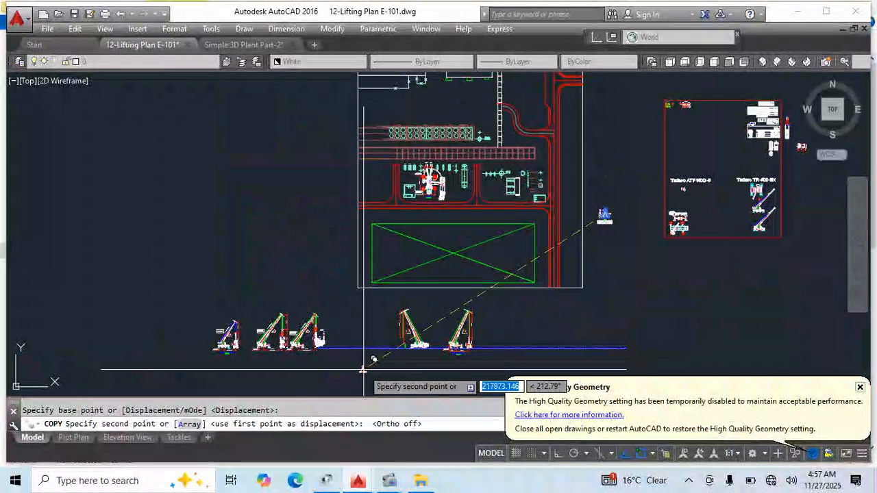
scroll(372, 352, up, 8)
key(Escape)
Dock the floating Properties toolbar back beside the layer controls and maximize the drawing window.
click(368, 232)
click(331, 319)
middle_drag(367, 315, 441, 294)
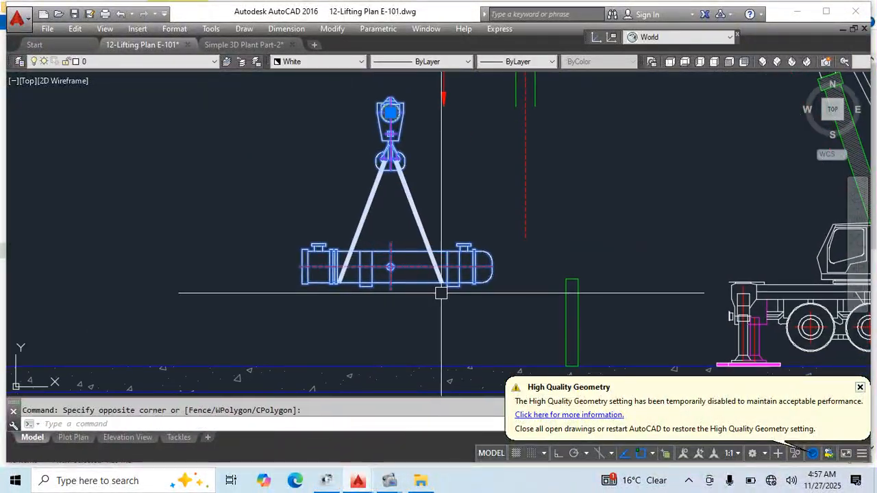
key(Return)
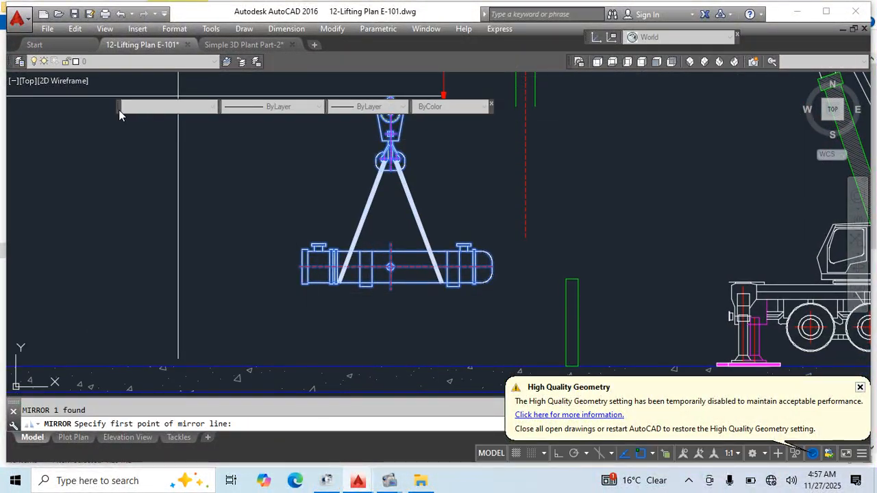
drag(119, 110, 242, 63)
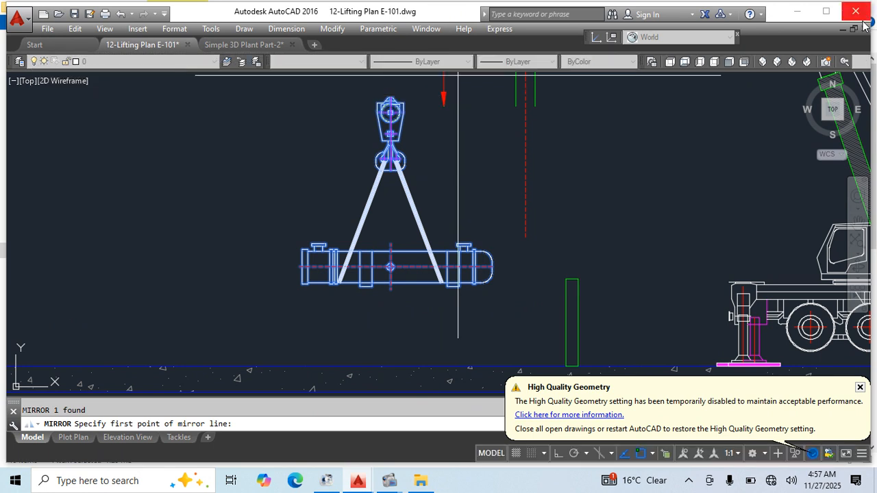
click(827, 12)
key(Escape)
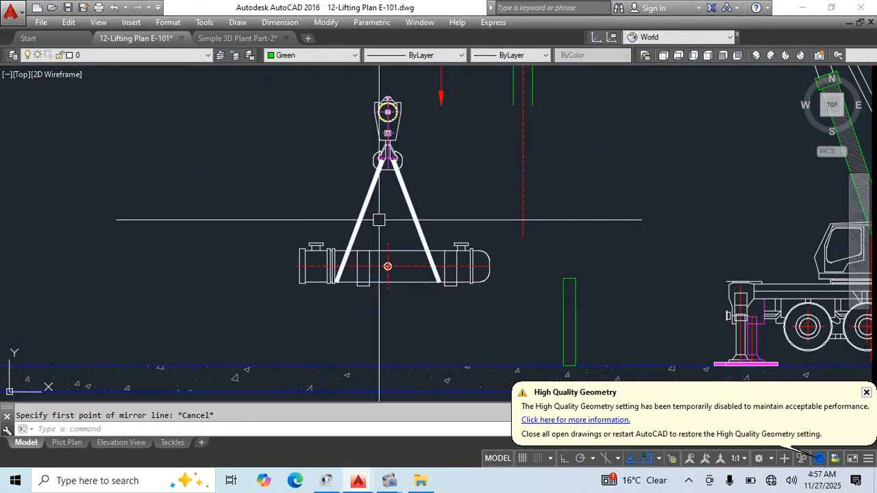
Mirror the rigged exchanger about a vertical line with Ortho on and delete the original.
key(Return)
click(263, 169)
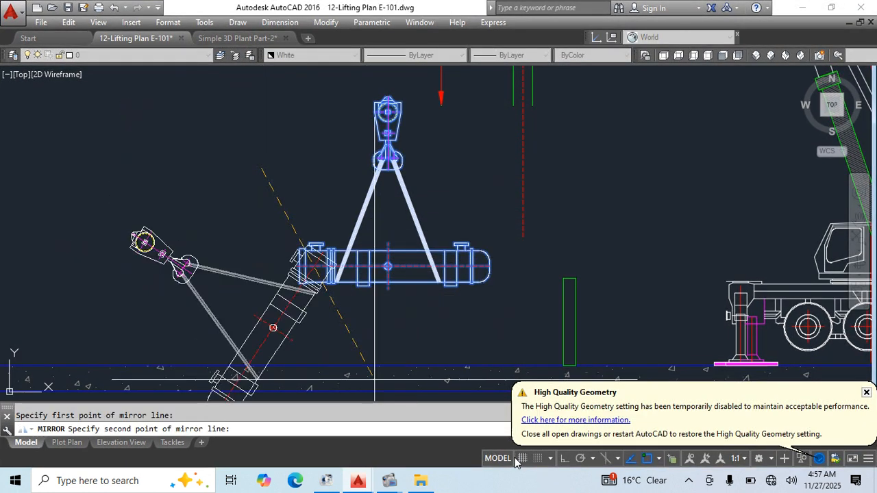
key(F8)
click(259, 292)
key(Return)
click(333, 264)
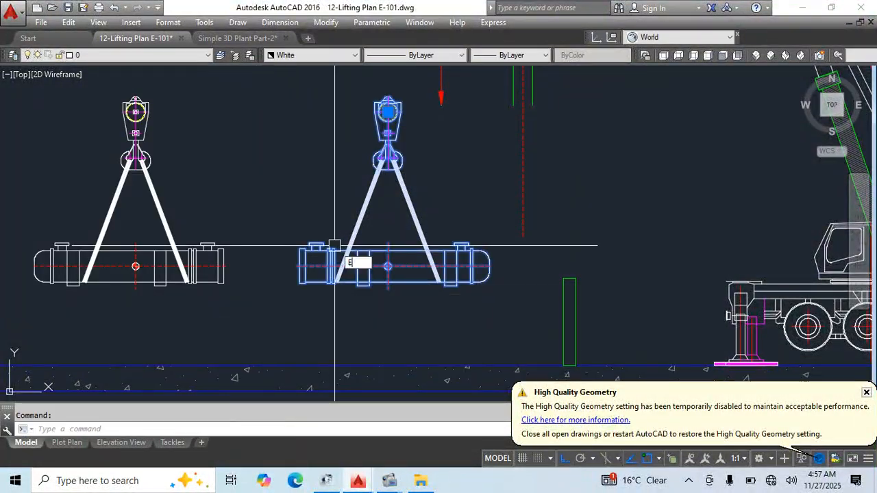
key(Delete)
Move the mirrored exchanger assembly so the bottom midpoint of its channel-side saddle sits on the support's top midpoint.
click(201, 278)
middle_drag(206, 291, 246, 292)
text(m)
key(Return)
scroll(204, 294, up, 2)
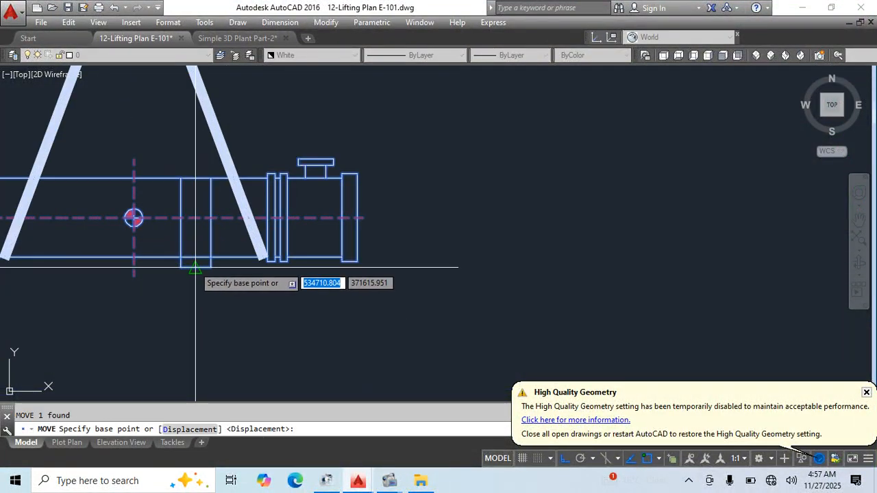
click(193, 267)
scroll(337, 268, down, 3)
scroll(402, 205, up, 5)
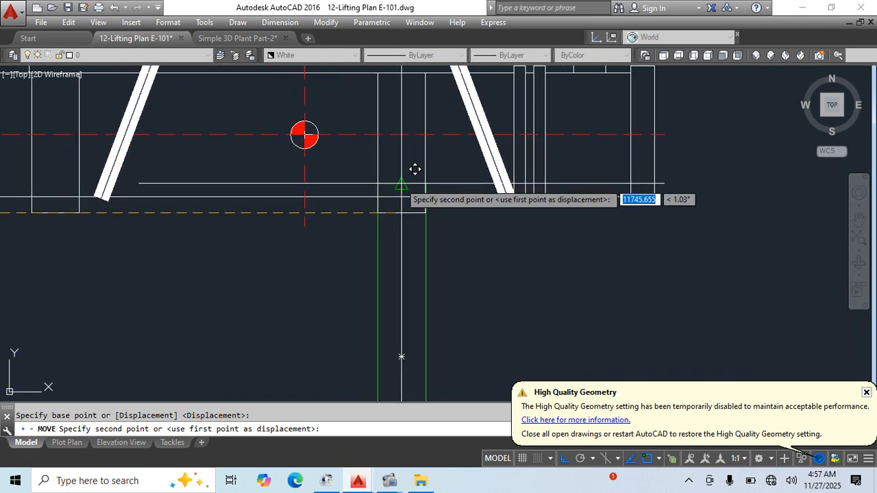
click(425, 179)
scroll(429, 188, up, 5)
scroll(484, 190, down, 5)
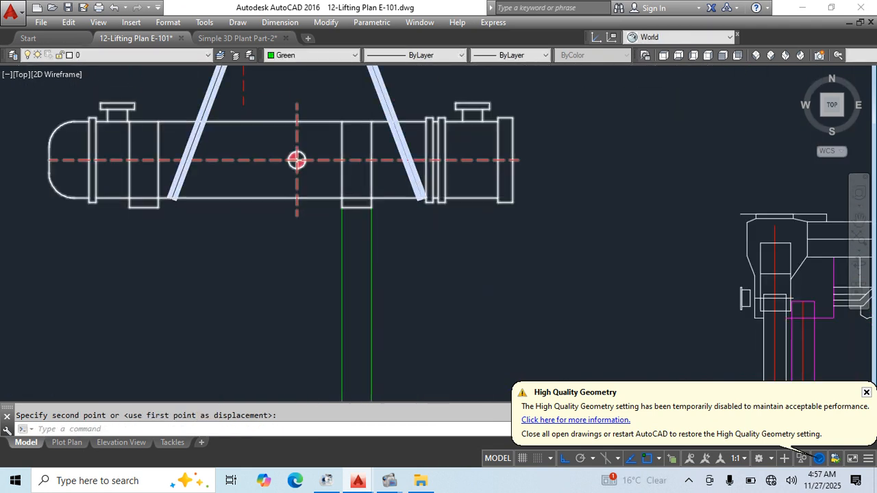
key(Escape)
Copy the support rectangle under the exchanger's other saddle, using the matching saddle edges as reference points.
click(341, 263)
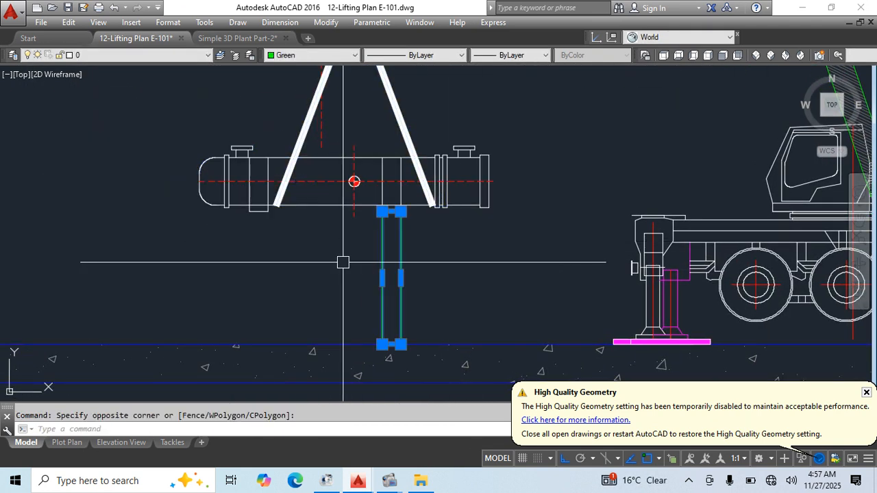
text(co)
key(Return)
scroll(393, 122, up, 4)
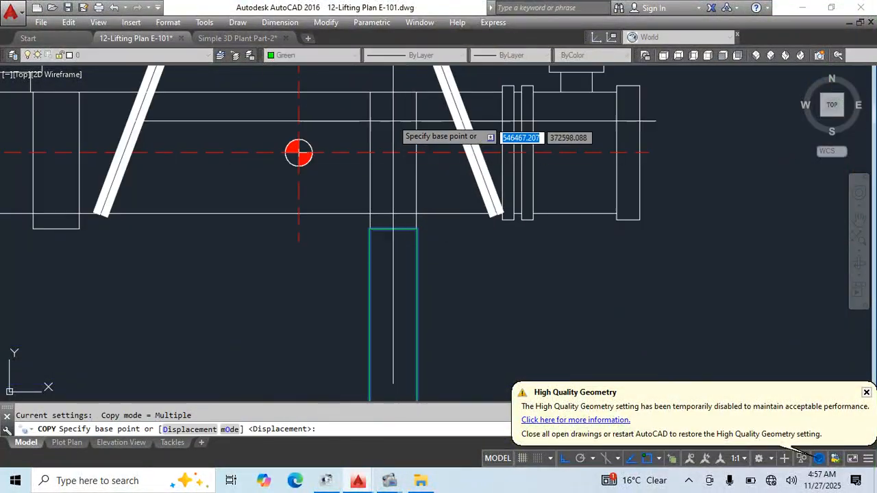
click(392, 91)
key(Escape)
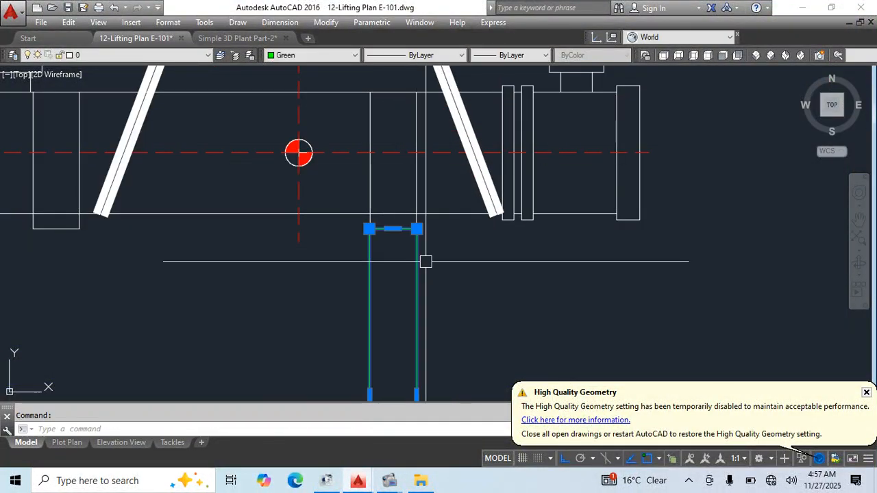
text(o)
key(Return)
click(417, 124)
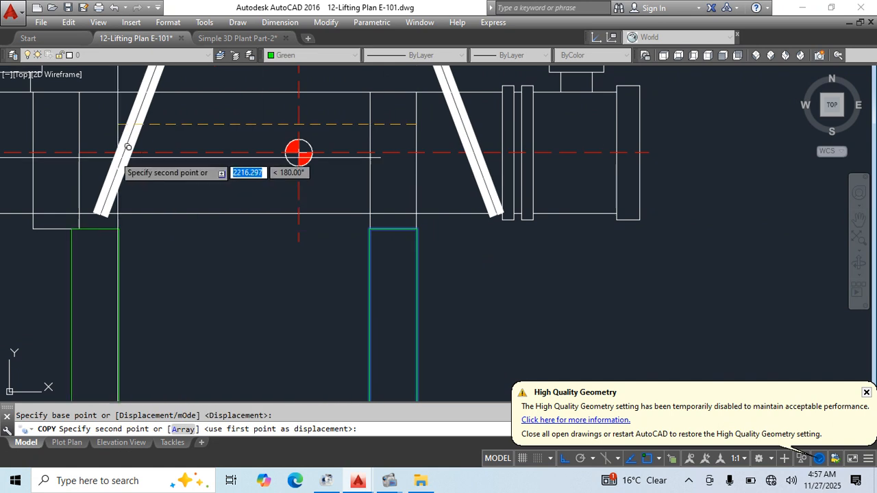
click(79, 124)
key(Escape)
Copy the exchanger with its slings and hook block 500 mm straight up above the supports.
scroll(350, 194, down, 7)
middle_drag(430, 251, 434, 298)
click(409, 248)
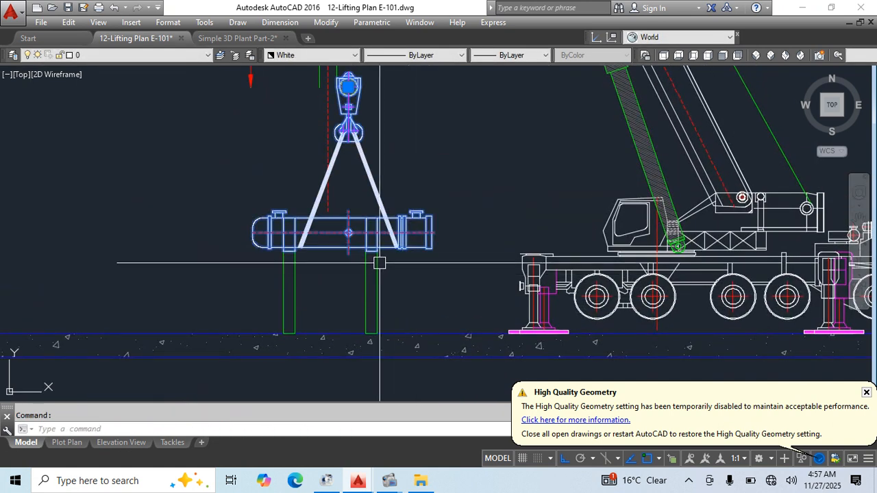
scroll(405, 211, up, 5)
key(Return)
click(553, 338)
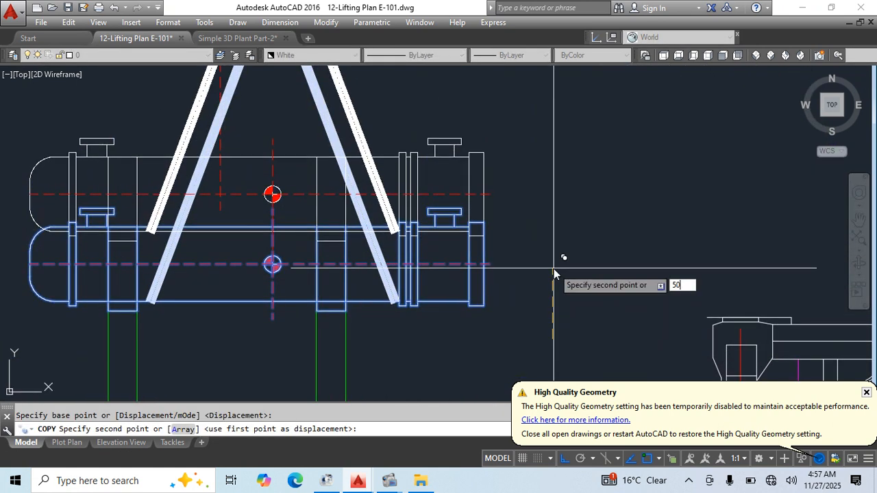
key(Return)
key(Escape)
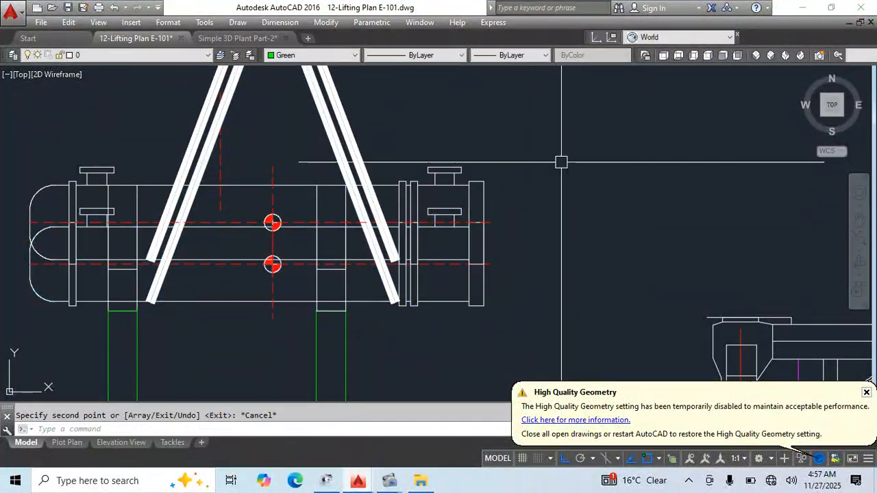
Erase the original exchanger assembly resting on the supports, keeping the raised copy.
click(483, 303)
text(e)
key(Return)
key(Escape)
click(476, 249)
middle_drag(428, 301, 427, 297)
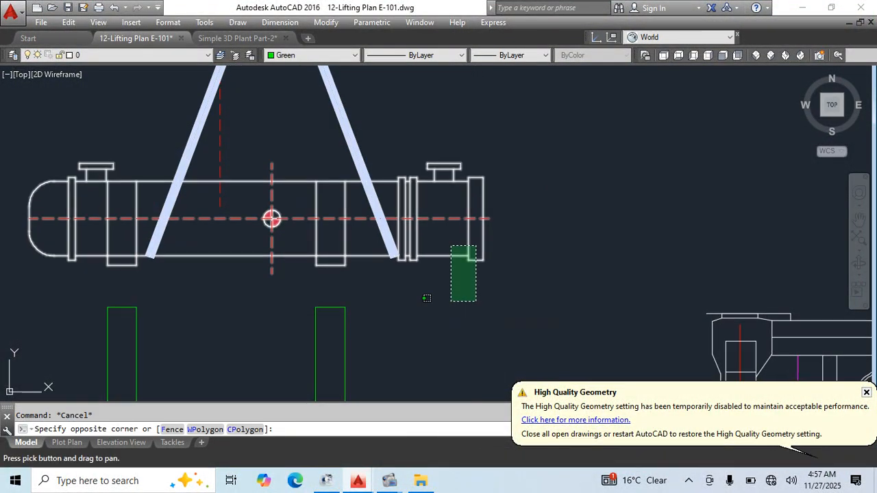
key(Escape)
key(Escape)
Add a vertical linear dimension between the exchanger's channel-side saddle bottom and the support's top.
middle_drag(484, 289, 493, 279)
text(dli)
key(Return)
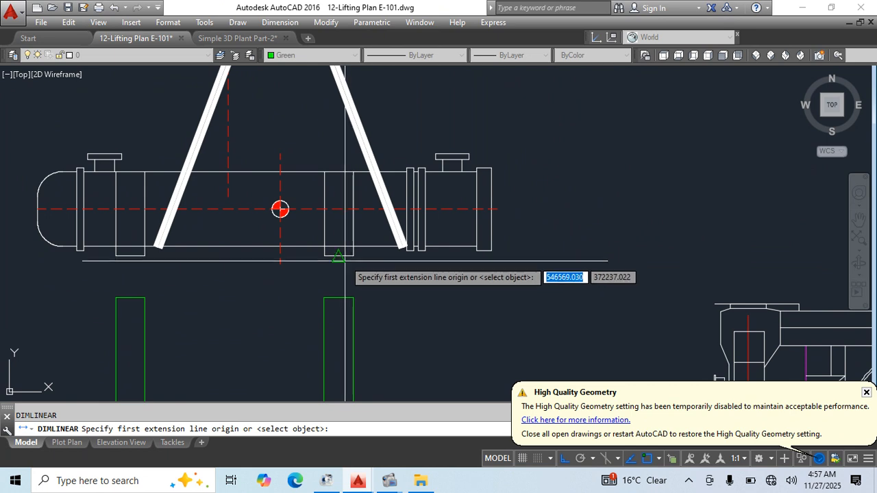
click(338, 255)
click(346, 289)
scroll(372, 266, down, 4)
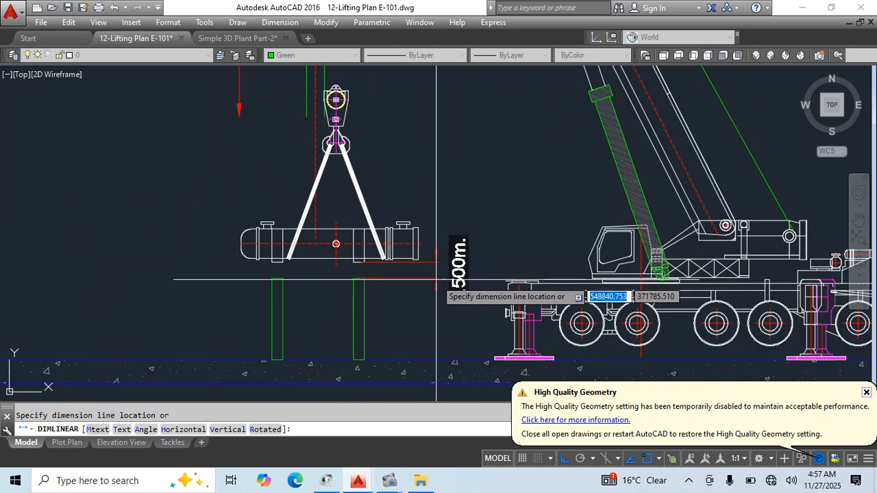
click(436, 280)
key(Escape)
middle_drag(473, 196, 423, 209)
text(dl)
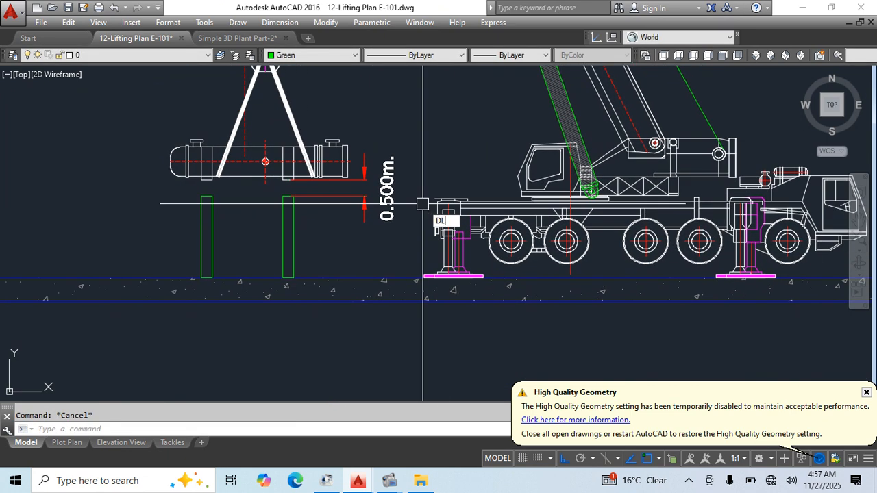
text(i)
key(Return)
click(293, 277)
scroll(355, 250, down, 4)
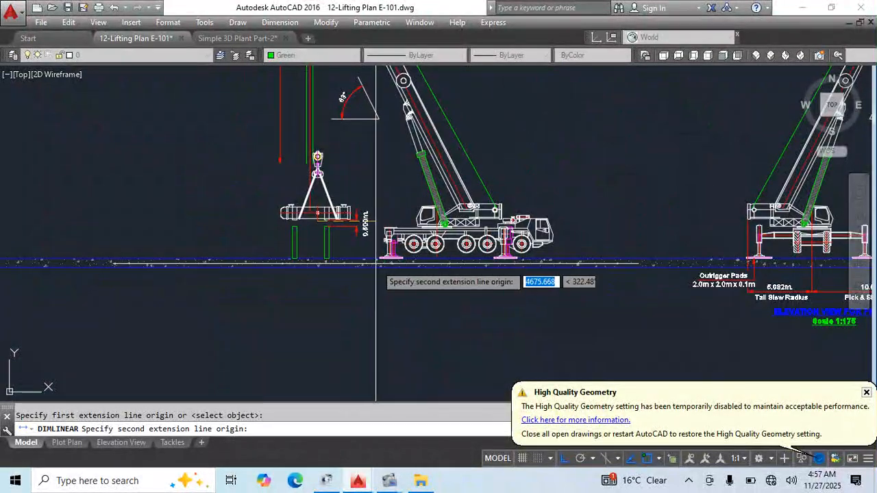
key(Escape)
Move the rigged exchanger, supports and clearance dimension horizontally so the hook block's vertical centreline lies on the crane's load line.
scroll(313, 180, up, 4)
click(210, 240)
middle_drag(397, 356, 411, 321)
click(398, 345)
text(m)
key(Return)
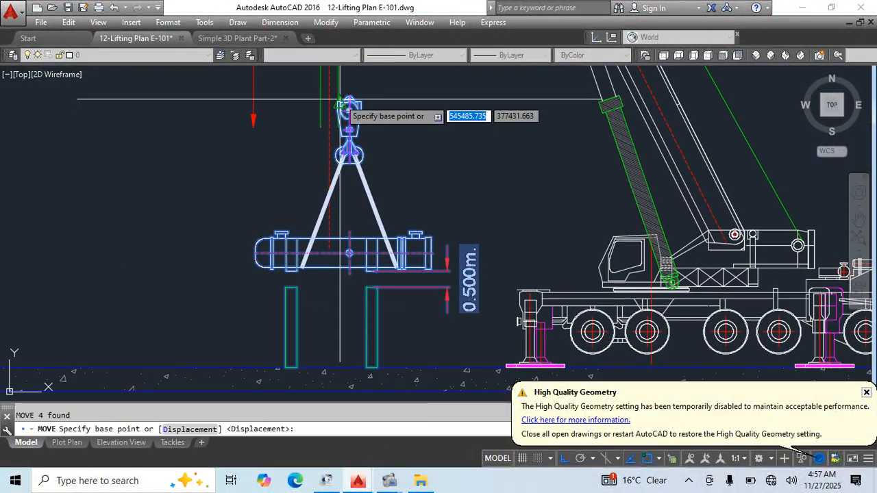
scroll(344, 113, up, 5)
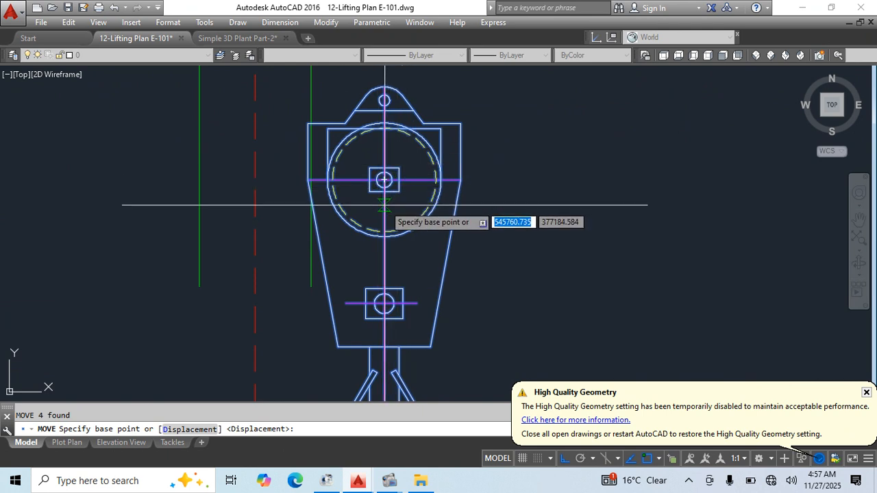
click(384, 205)
click(256, 204)
Stretch the lower ends of the hoist ropes vertically up to the hook block's sheave.
click(137, 318)
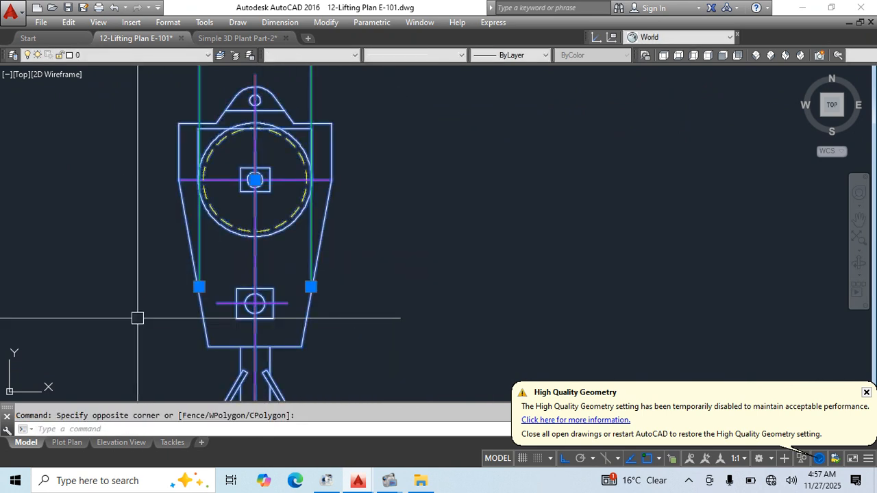
text(s)
key(Return)
scroll(340, 321, down, 2)
click(376, 345)
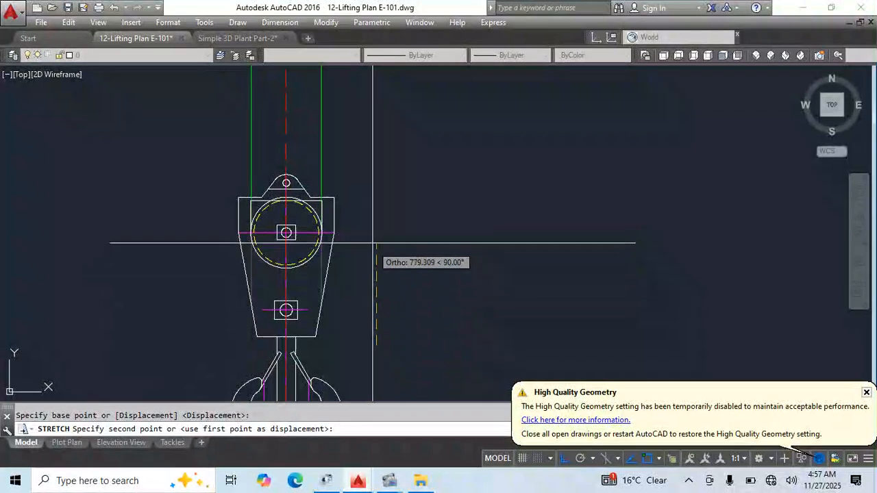
click(370, 243)
Stretch the vertical hoist rope dimension to end at the hook block's sheave centre and reposition its dimension line beside the rope.
scroll(321, 158, down, 4)
scroll(319, 236, up, 1)
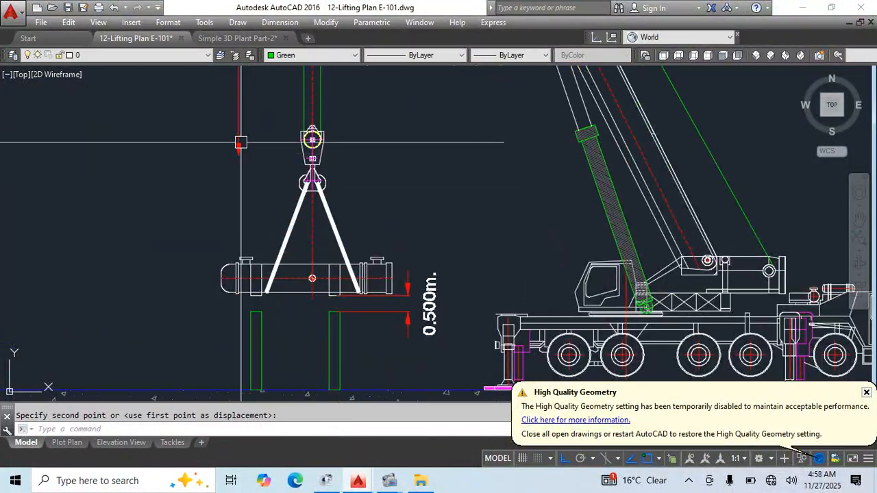
click(240, 140)
middle_drag(277, 156, 356, 353)
scroll(356, 354, down, 2)
middle_drag(359, 229, 358, 264)
click(343, 147)
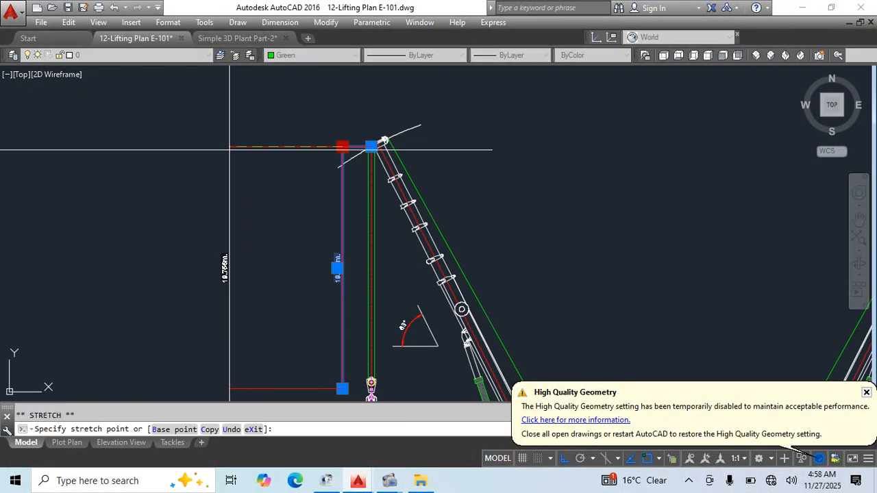
click(229, 146)
middle_drag(308, 328, 285, 243)
scroll(314, 295, up, 2)
scroll(343, 302, up, 8)
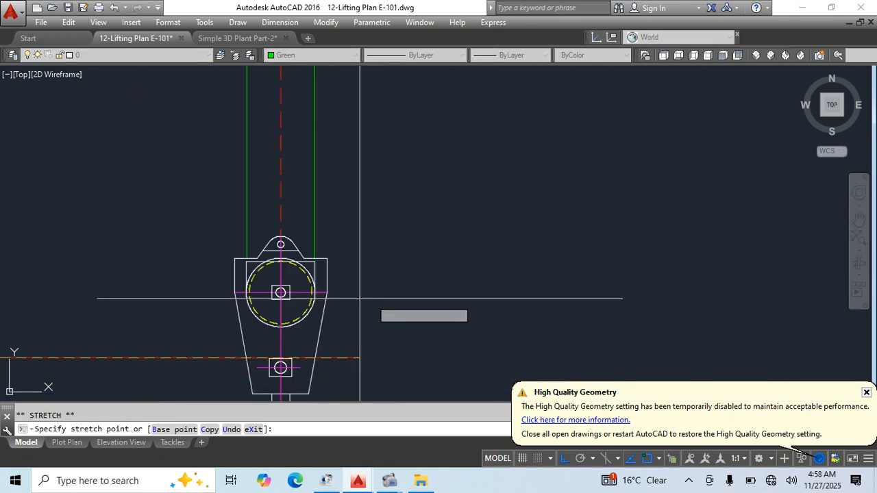
click(281, 292)
scroll(499, 247, down, 8)
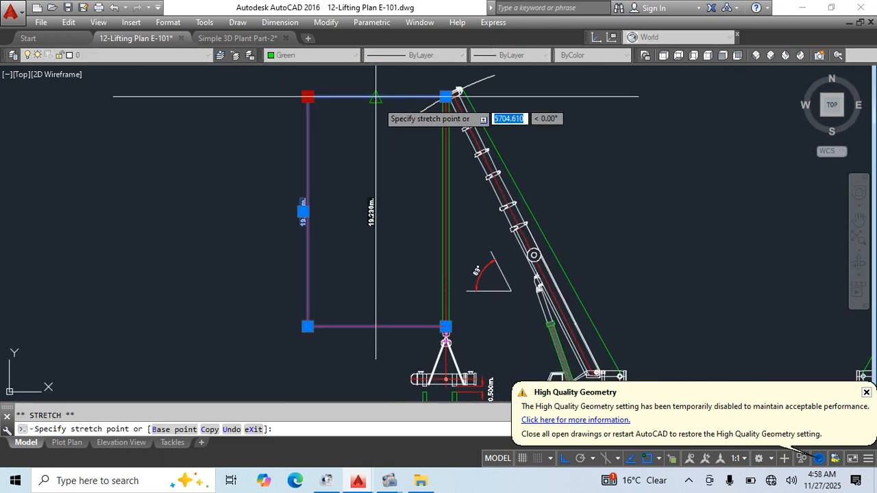
key(Escape)
Add a vertical linear dimension from the hook block's sheave centre to ground level, in line with the hoist rope dimension.
middle_drag(428, 286, 401, 223)
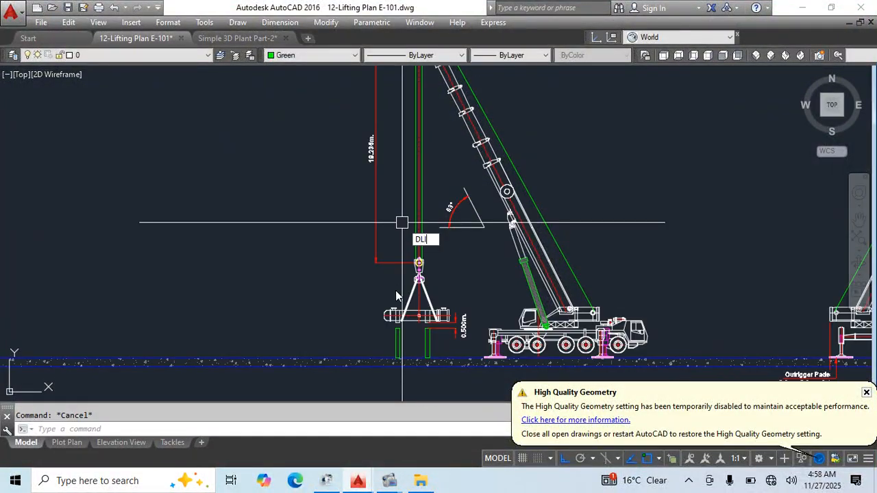
key(Return)
scroll(396, 288, up, 2)
click(433, 253)
middle_drag(390, 299, 356, 192)
click(343, 299)
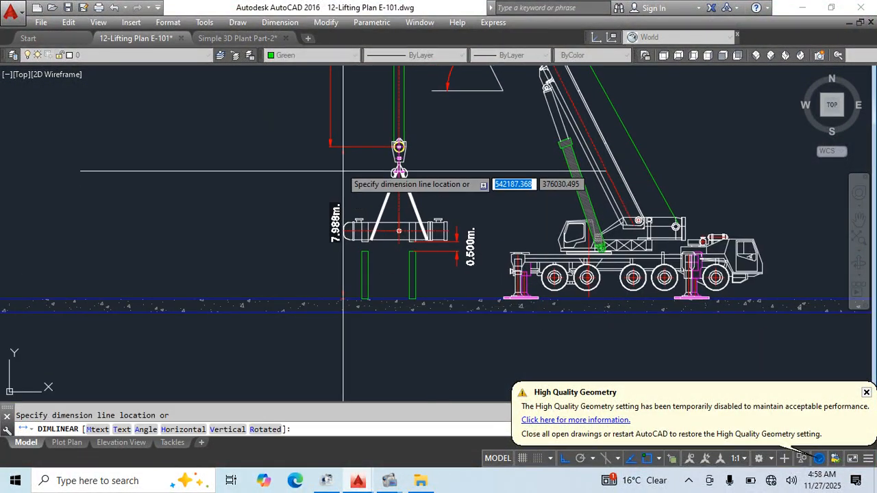
click(318, 141)
Add a horizontal linear dimension from the load's centreline to the crane's slew centreline, placed below the ground.
middle_drag(525, 137, 351, 134)
middle_drag(540, 258, 535, 232)
middle_drag(448, 308, 418, 252)
text(D)
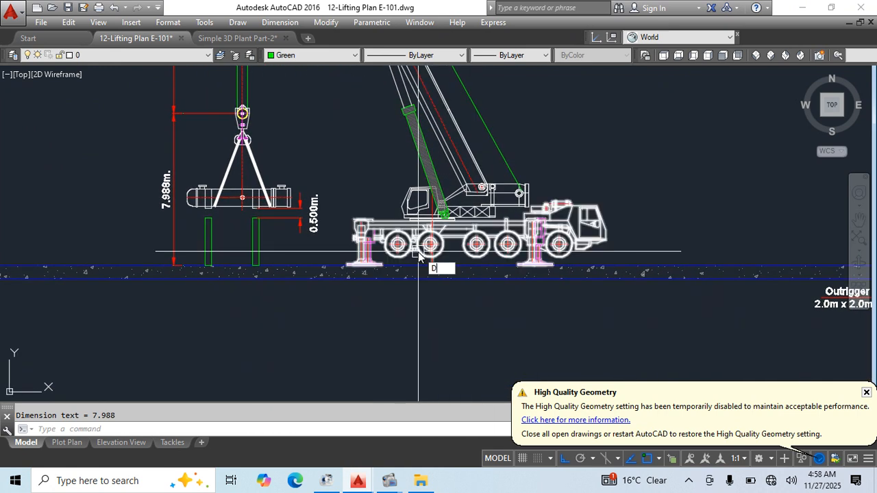
text(IMLI)
key(Return)
scroll(228, 208, up, 4)
click(259, 212)
middle_drag(400, 298, 214, 209)
click(553, 260)
middle_drag(475, 346, 486, 319)
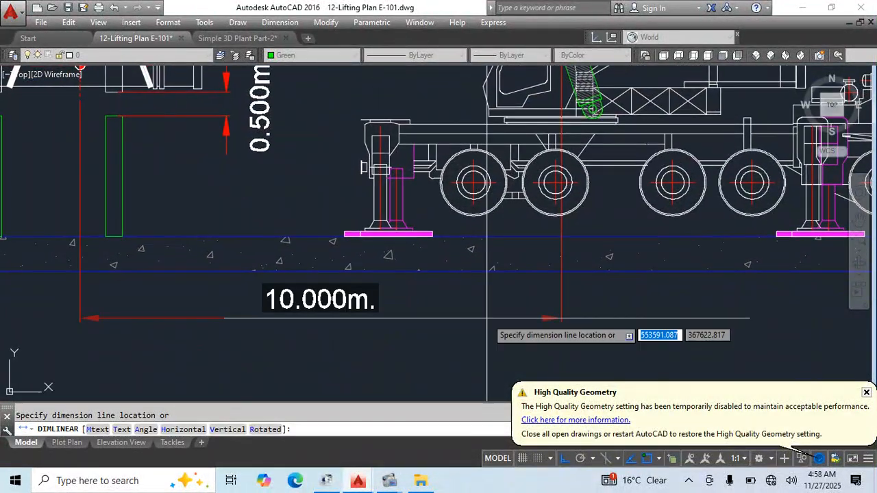
click(486, 319)
Copy the tail slew radius dimension, its label and the Pick & Slew Radius label from the picking elevation to the second elevation.
scroll(384, 152, down, 4)
scroll(386, 235, down, 2)
scroll(506, 239, up, 6)
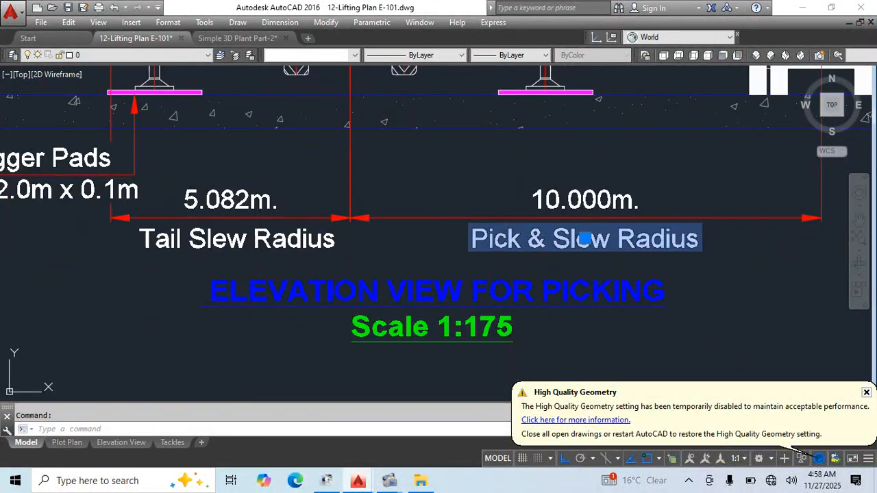
click(229, 225)
click(109, 214)
middle_drag(156, 309, 441, 271)
text(C)
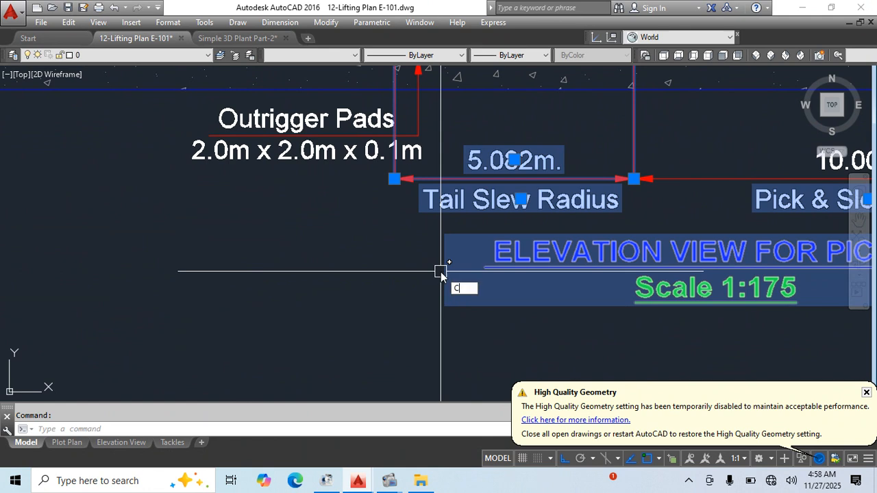
text(O)
key(Return)
scroll(479, 271, down, 4)
click(624, 311)
middle_drag(149, 331, 463, 331)
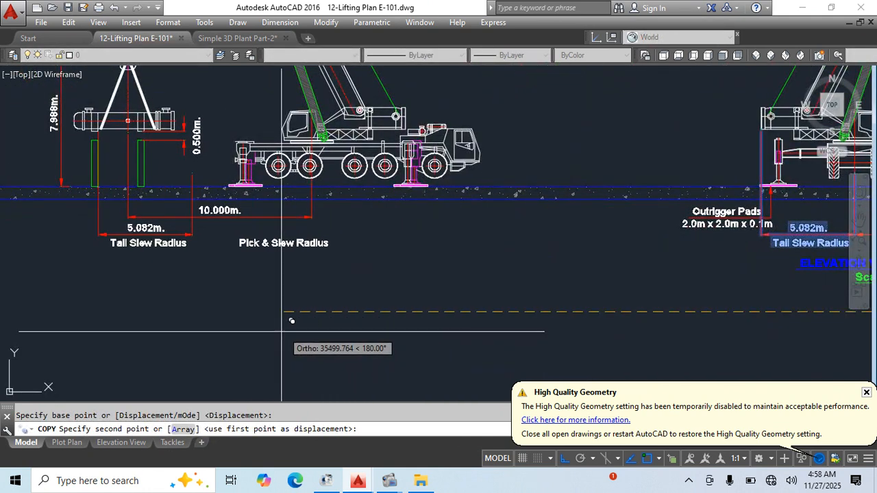
key(Escape)
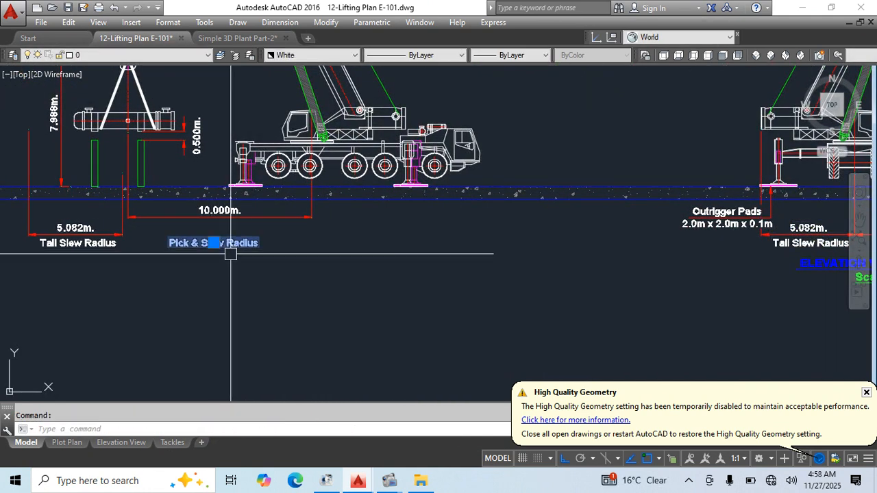
Move the copied Pick & Slew Radius label directly beneath the second elevation's 10.000m dimension.
scroll(233, 281, up, 4)
key(Return)
click(319, 262)
key(Escape)
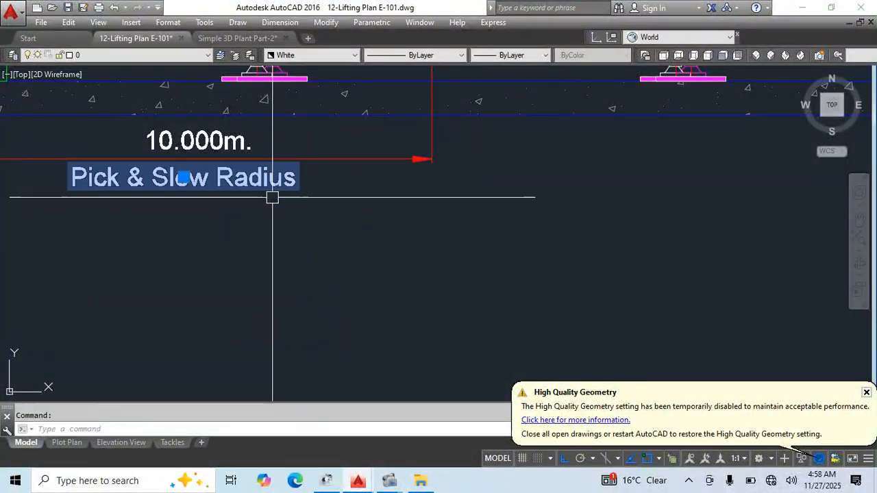
text(m)
key(Return)
click(284, 268)
scroll(452, 222, down, 5)
key(Escape)
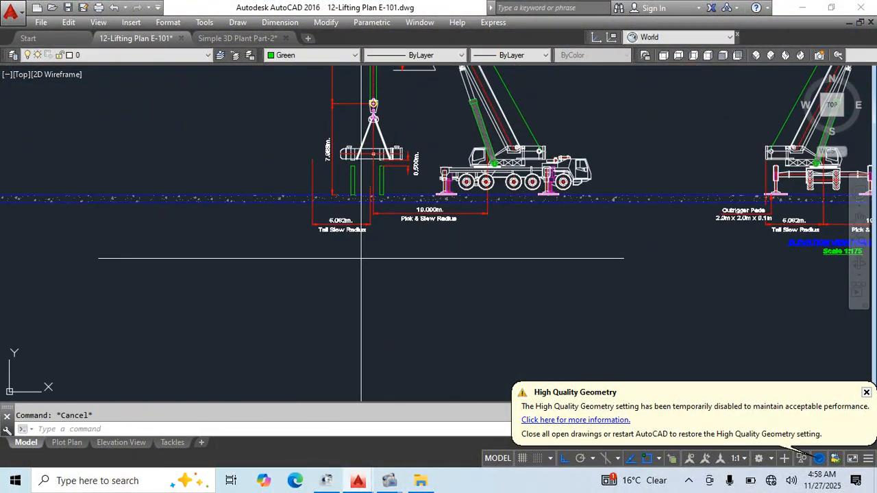
Move the copied tail slew radius dimension and label so its first extension line falls on the crane's slew centreline.
click(361, 259)
click(326, 220)
middle_drag(386, 267, 364, 279)
text(m)
key(Return)
scroll(322, 242, up, 5)
click(247, 192)
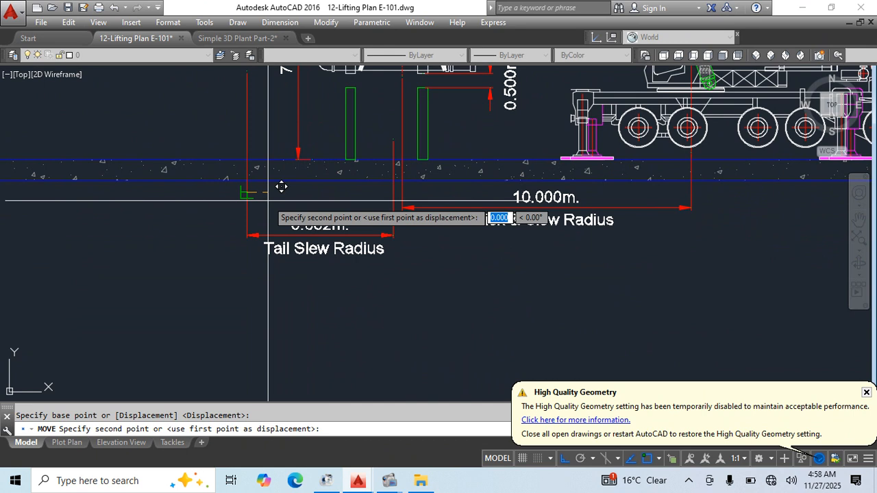
click(690, 194)
Raise the tail slew radius dimension line to the same level as the pick and slew radius dimension.
middle_drag(713, 240, 492, 322)
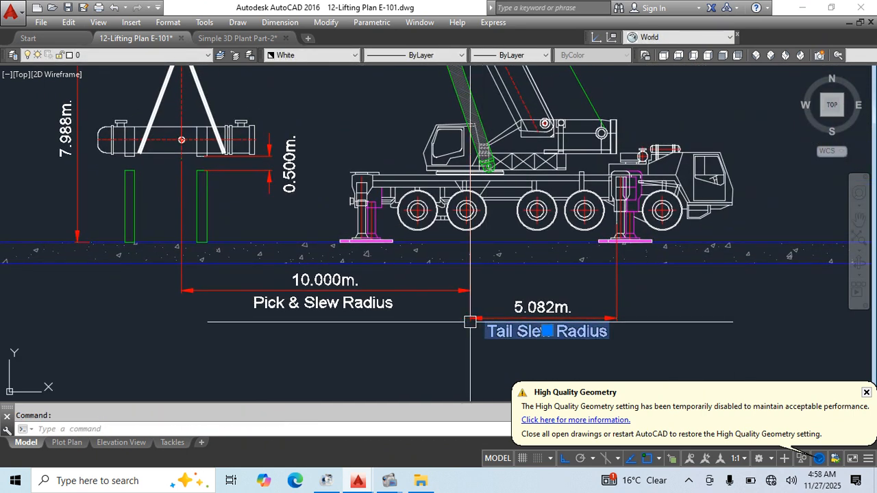
click(542, 307)
click(543, 279)
key(Escape)
middle_drag(543, 279, 478, 256)
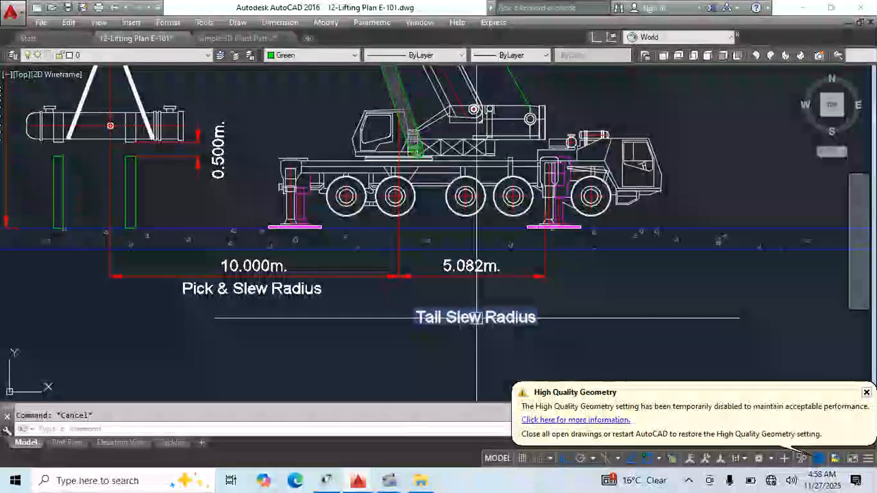
Stretch the tail slew radius dimension's outer extension line up to the crane's counterweight.
click(545, 217)
scroll(546, 185, up, 5)
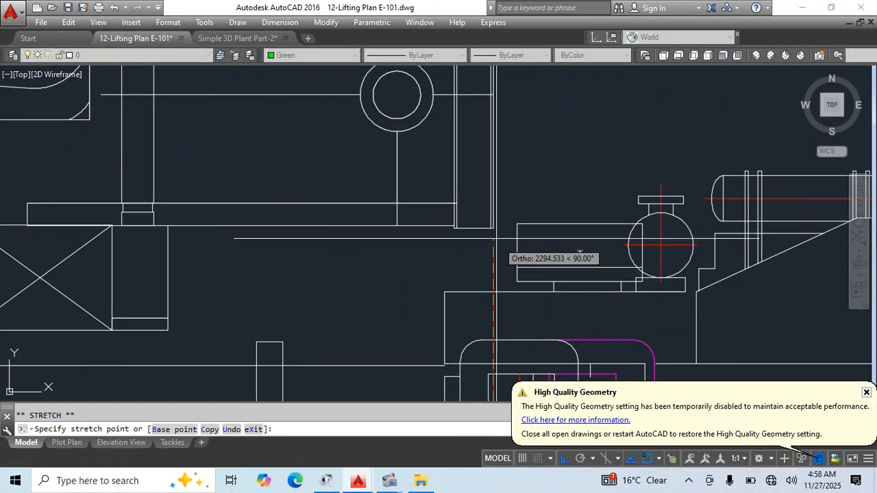
scroll(495, 238, down, 5)
key(Escape)
middle_drag(556, 335, 560, 281)
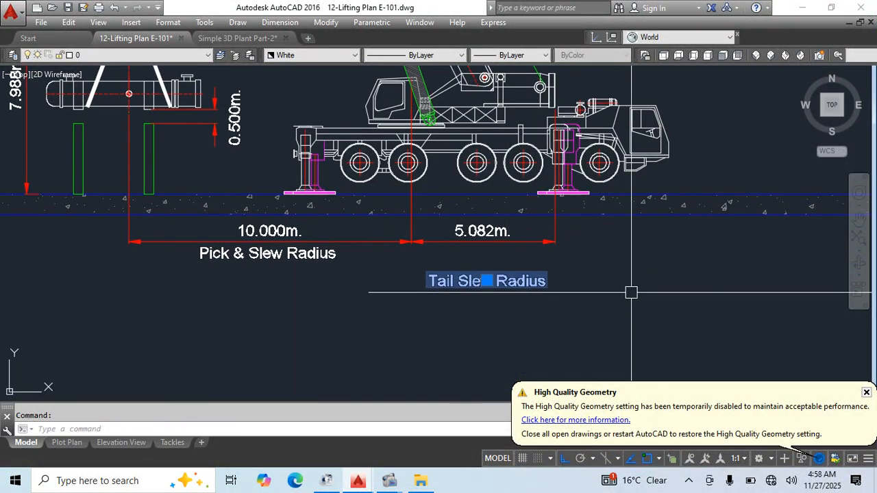
Move the Tail Slew Radius label directly beneath its dimension, level with the neighbouring label.
text(m)
key(Return)
scroll(374, 252, up, 4)
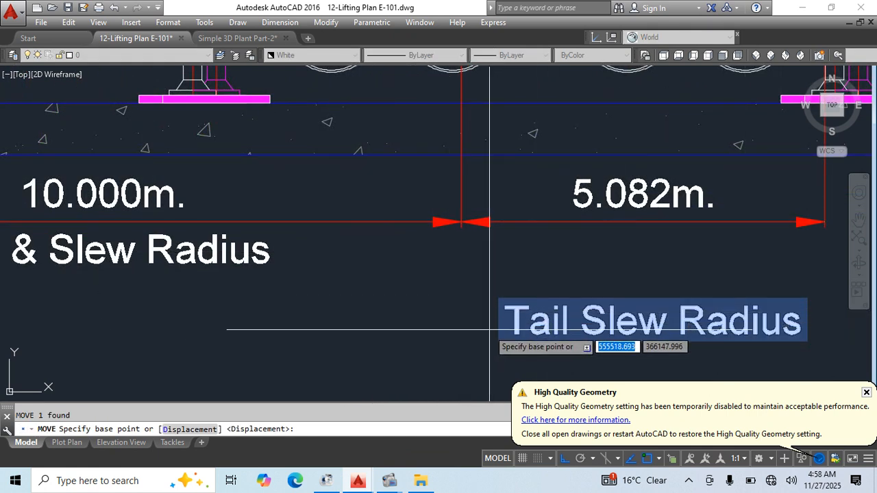
click(463, 323)
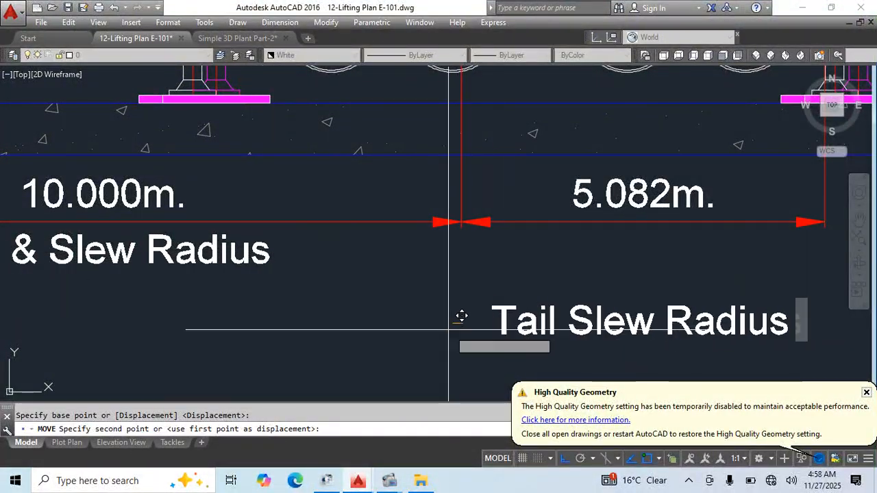
click(459, 238)
scroll(568, 279, down, 5)
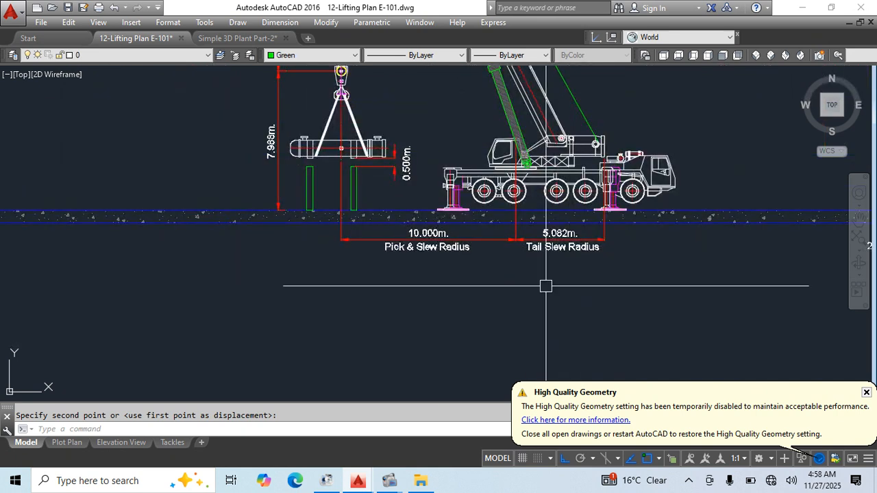
Copy the picking elevation's Pick & Slew Radius label straight up into the space between the boom and the hook block.
scroll(545, 286, down, 5)
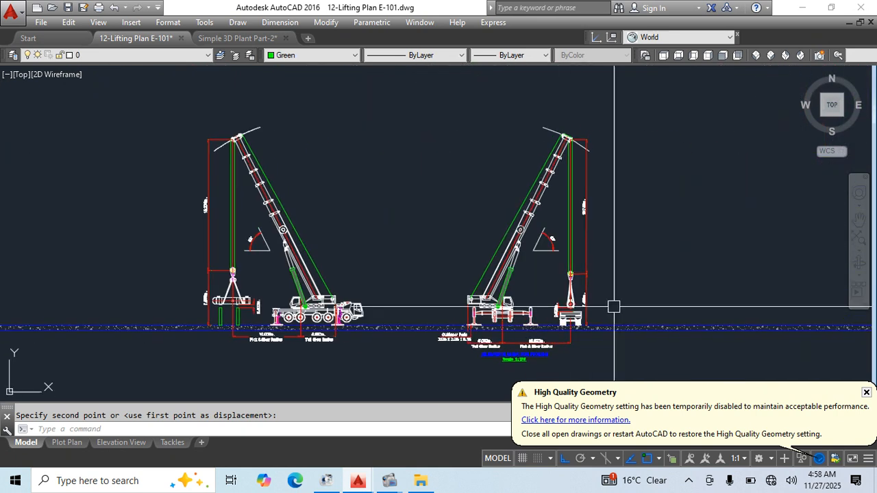
scroll(572, 336, up, 6)
text(C)
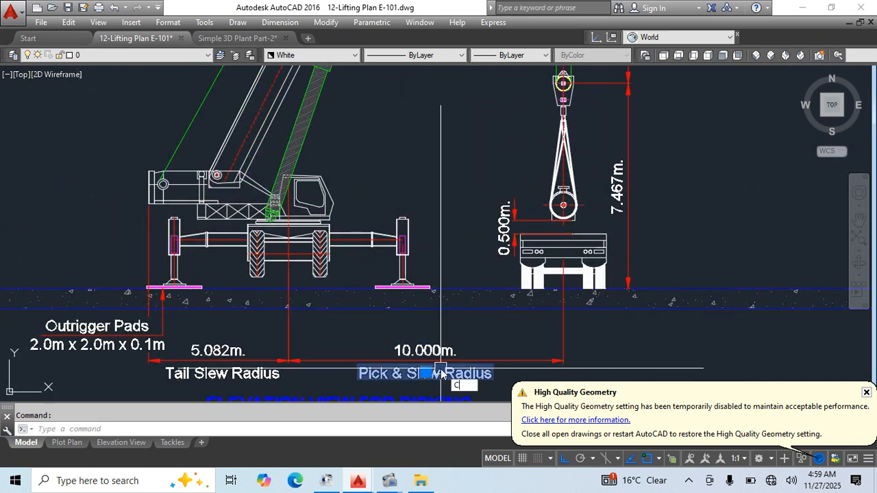
text(O)
key(Return)
click(446, 370)
click(482, 101)
key(Escape)
Rotate the copied Pick & Slew Radius label parallel to the picking crane's inclined boom.
click(404, 109)
middle_drag(486, 212, 484, 284)
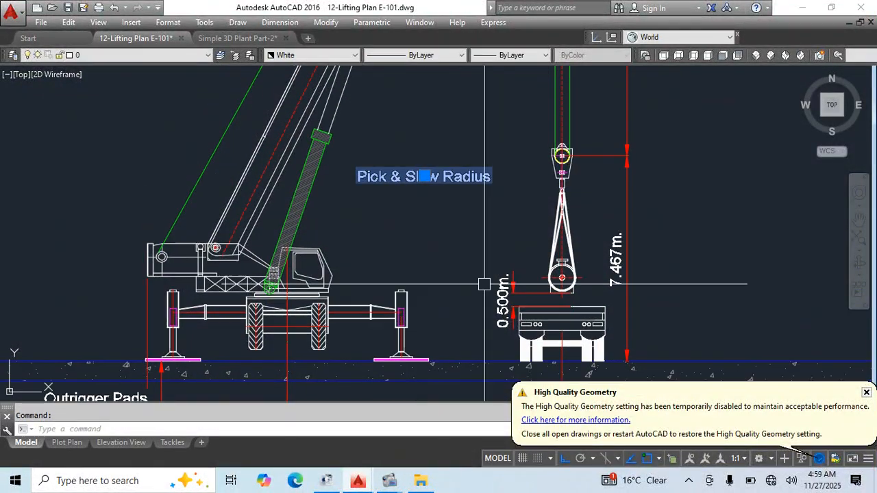
key(Return)
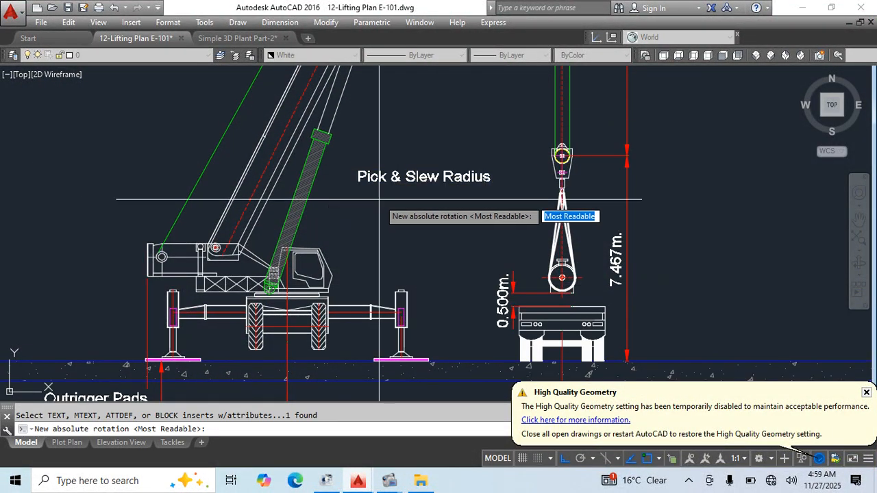
middle_drag(295, 68, 400, 227)
click(375, 209)
click(427, 121)
Move the rotated Pick & Slew Radius label to the outer side of the picking crane's boom.
scroll(491, 160, down, 2)
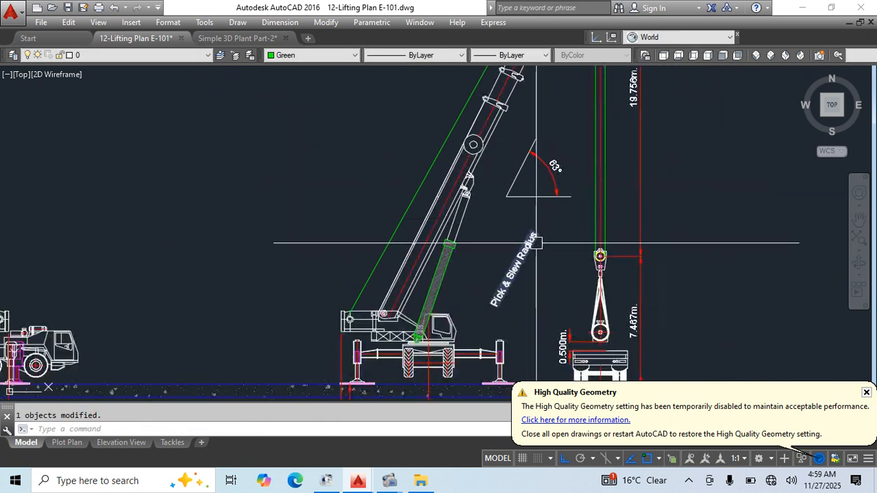
middle_drag(543, 283, 462, 308)
text(m)
key(Return)
click(719, 291)
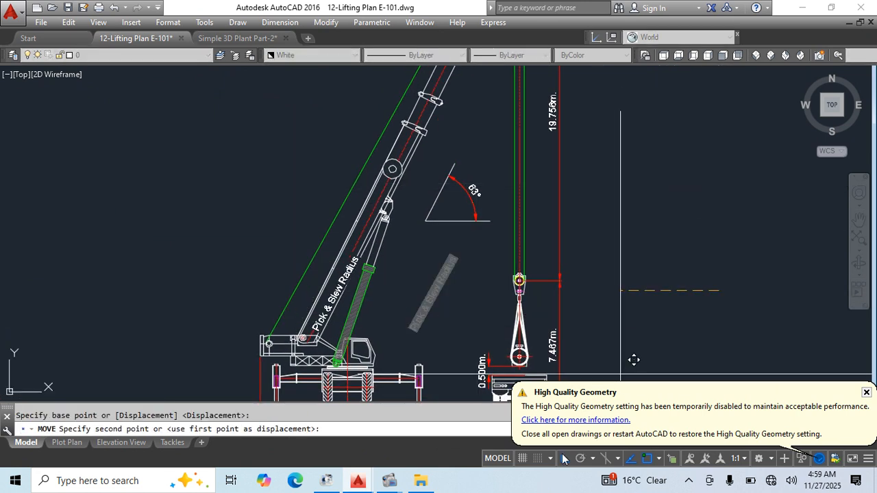
middle_drag(621, 130, 558, 247)
key(Escape)
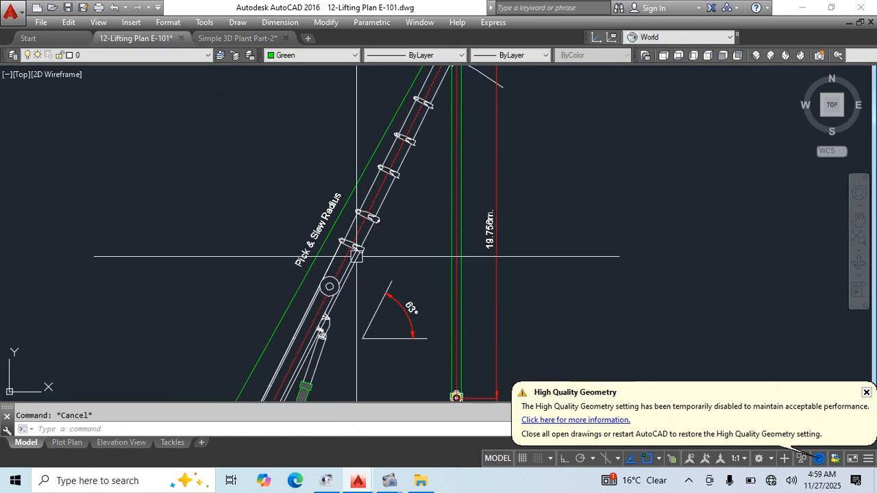
Copy the Boom Length 26.300m. label from the 53° crane elevation onto the picking crane's boom and remove the Pick & Slew Radius copy there.
scroll(316, 248, up, 3)
scroll(429, 202, down, 7)
middle_drag(400, 253, 555, 253)
scroll(429, 229, up, 3)
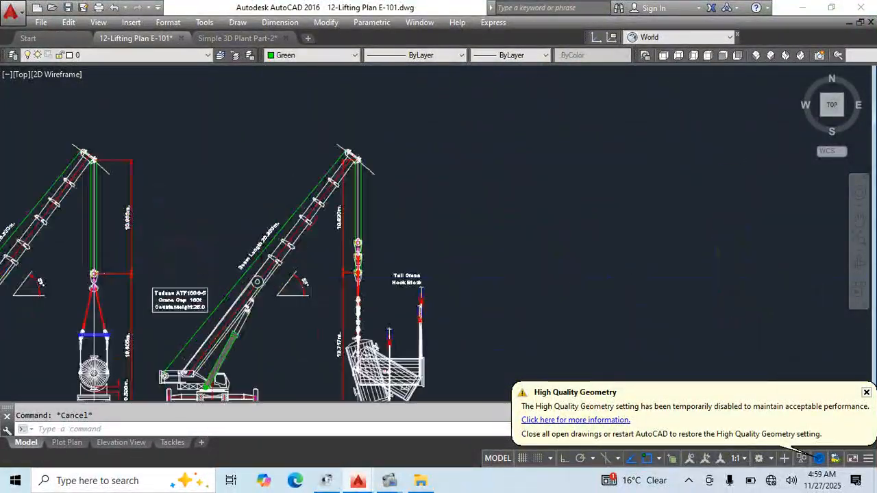
scroll(235, 239, up, 2)
scroll(257, 249, down, 2)
middle_drag(318, 258, 288, 177)
mouse_move(305, 310)
middle_down()
mouse_move(305, 211)
mouse_move(311, 313)
middle_up()
scroll(248, 179, up, 4)
click(250, 176)
middle_drag(350, 250, 212, 188)
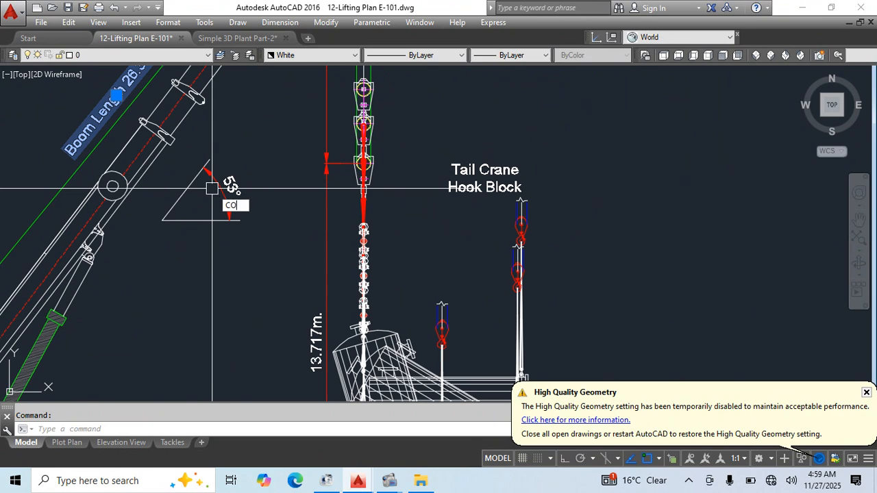
key(Return)
click(226, 179)
scroll(483, 238, down, 4)
middle_drag(483, 239, 86, 280)
middle_drag(609, 245, 130, 252)
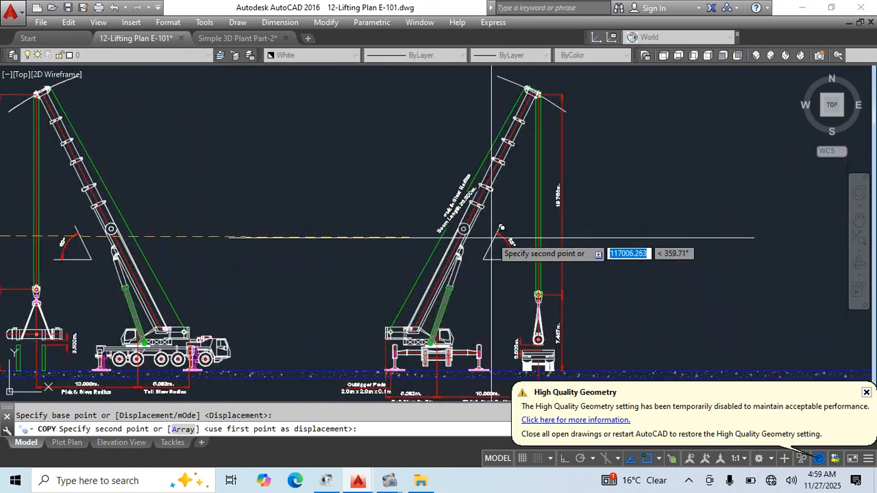
scroll(495, 233, up, 4)
click(534, 226)
key(Escape)
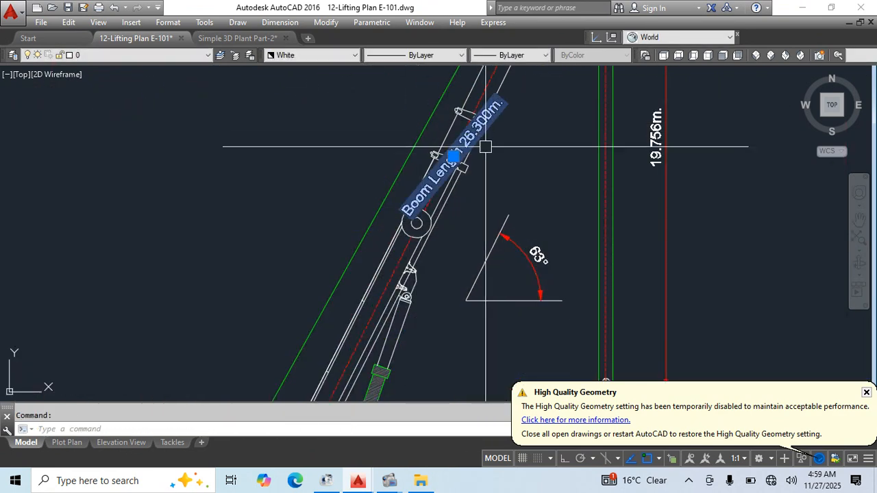
Rotate the copied Boom Length label parallel to the green line running along the picking crane's boom.
middle_drag(485, 147, 524, 203)
text(TORIENT)
key(Return)
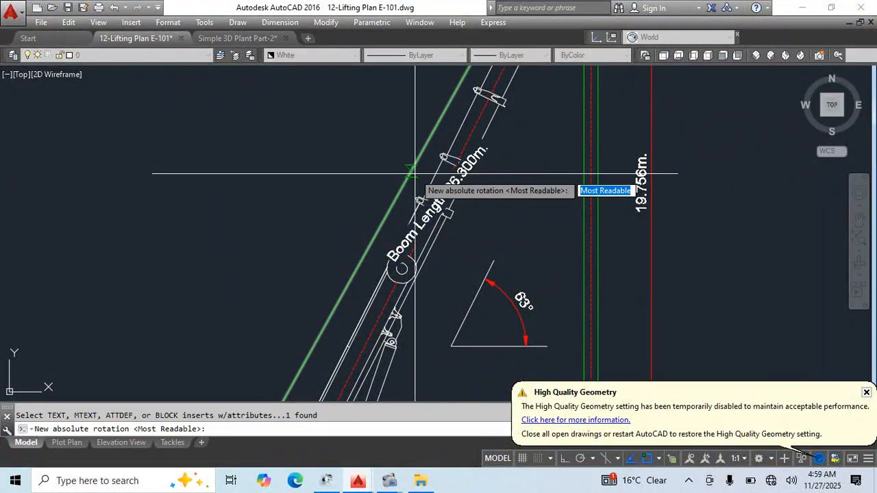
click(412, 172)
click(429, 132)
click(448, 182)
Move the rotated Boom Length label off the boom to the outer side of the green line.
middle_drag(554, 264, 482, 267)
text(m)
key(Return)
click(695, 256)
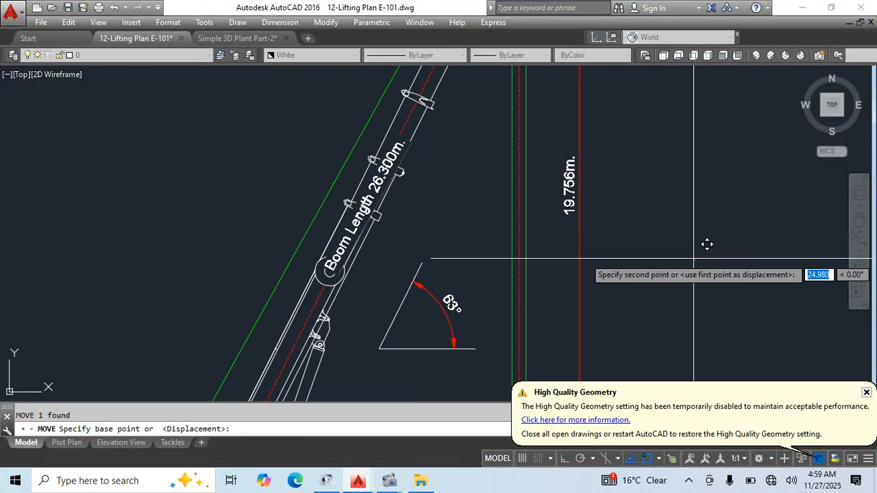
click(640, 250)
key(Escape)
Mirror the Boom Length label into the space between the two crane elevations, keeping the original.
scroll(514, 191, down, 4)
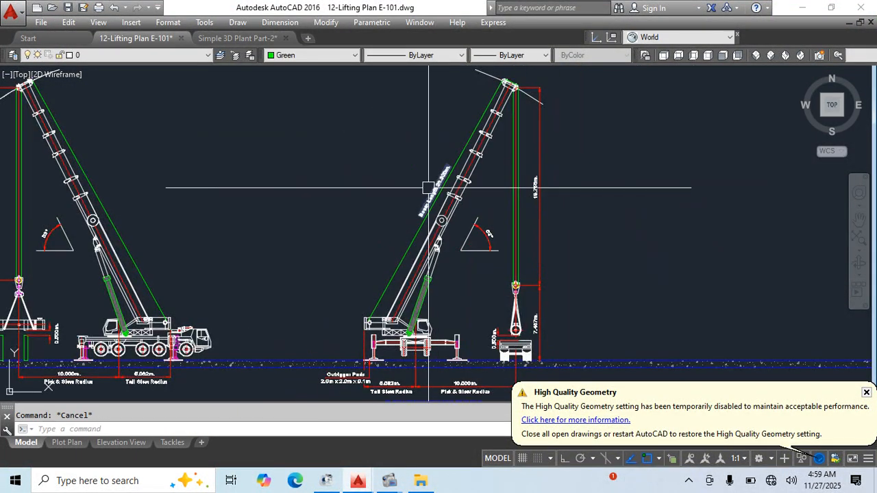
click(429, 187)
middle_drag(309, 237, 415, 222)
text(mi)
key(Return)
click(431, 114)
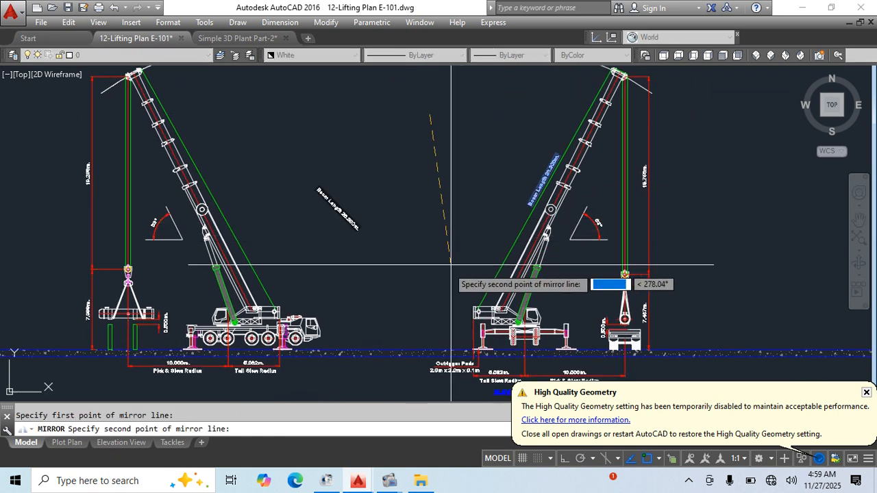
click(373, 296)
key(Return)
Move the mirrored Boom Length label alongside the boom of the crane holding the exchanger above its supports.
click(313, 235)
click(349, 196)
middle_drag(372, 221, 427, 293)
text(M)
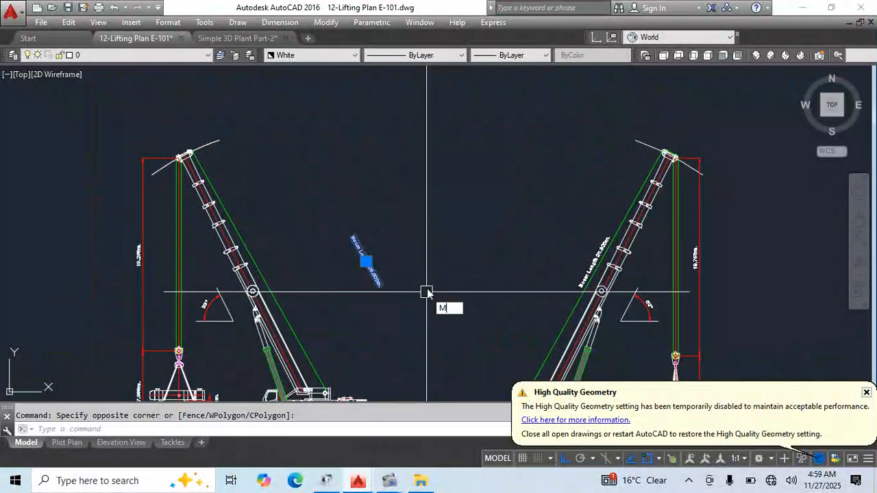
key(Return)
click(530, 189)
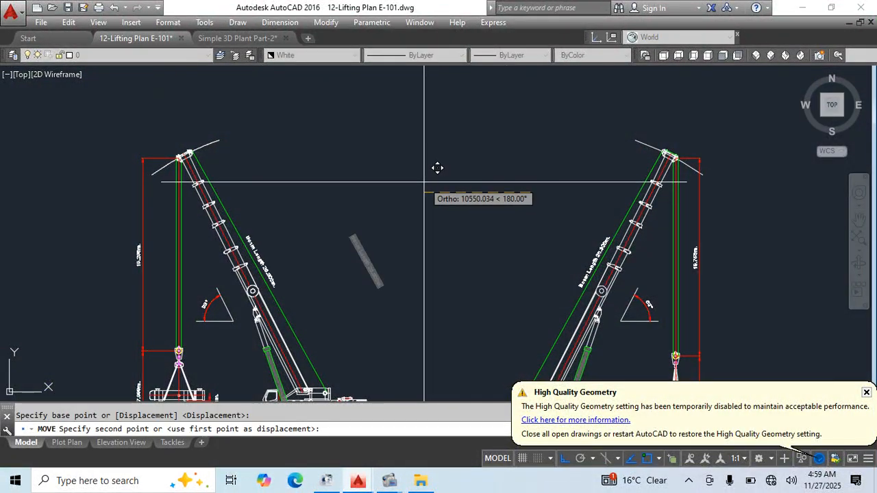
click(437, 168)
scroll(445, 197, down, 5)
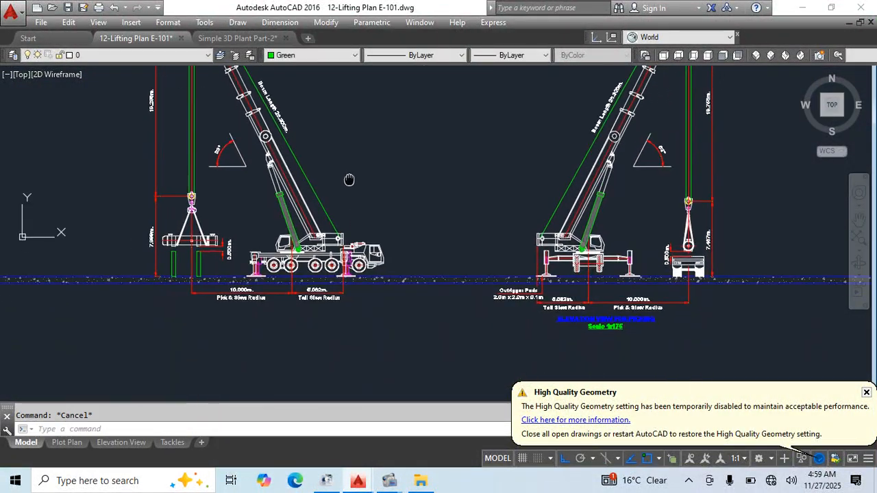
Move the entire elevation with the exchanger above its supports horizontally closer to the picking elevation.
click(222, 122)
click(429, 354)
middle_drag(429, 355, 381, 274)
text(m)
key(Return)
click(312, 320)
click(390, 342)
key(Escape)
Copy the ELEVATION VIEW FOR PICKING title with its Scale 1:175 line horizontally beneath the other crane elevation.
scroll(495, 302, up, 5)
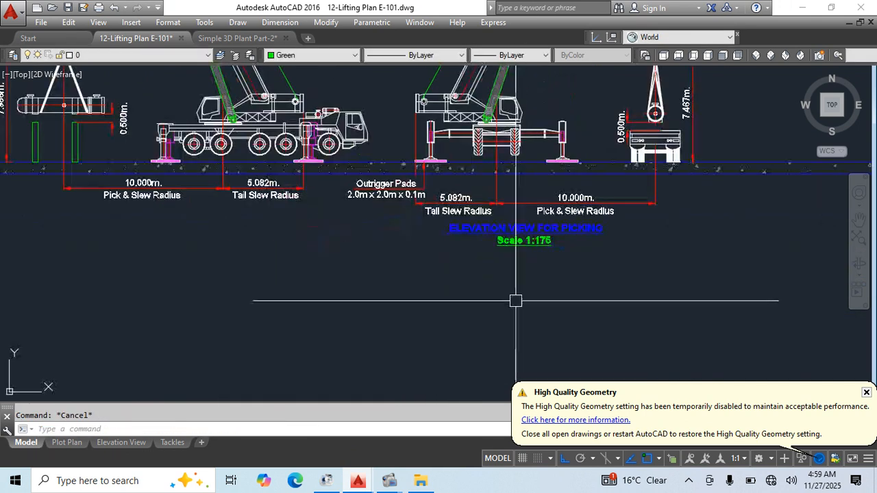
click(527, 292)
click(487, 224)
middle_drag(486, 300, 530, 310)
text(co)
key(Return)
click(646, 295)
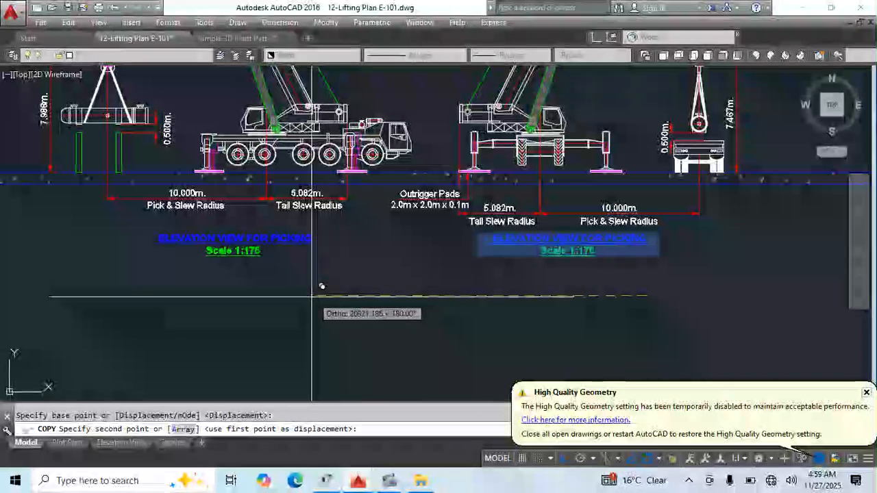
click(326, 293)
key(Escape)
Change the copied title to ELEVATION VIEW FOR INSTALLATION and widen its text frame to fit the heading on one line.
scroll(195, 233, up, 4)
double_click(417, 249)
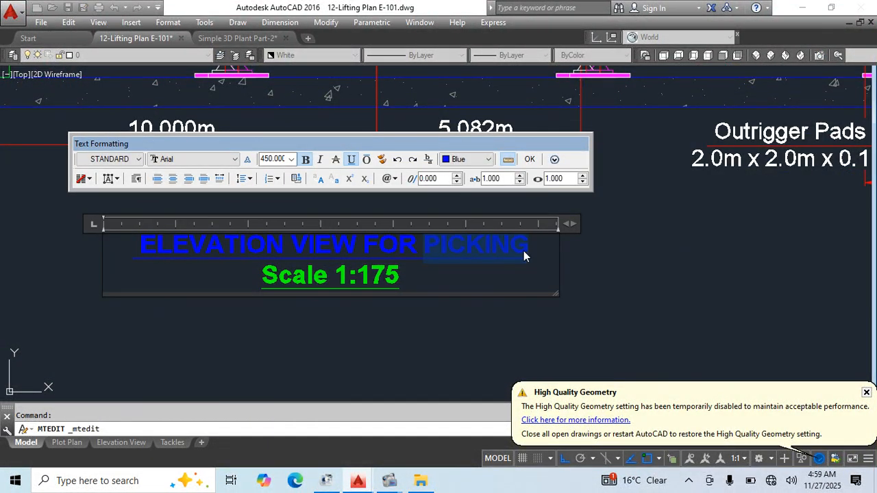
text(IO)
text(NSTALLATION)
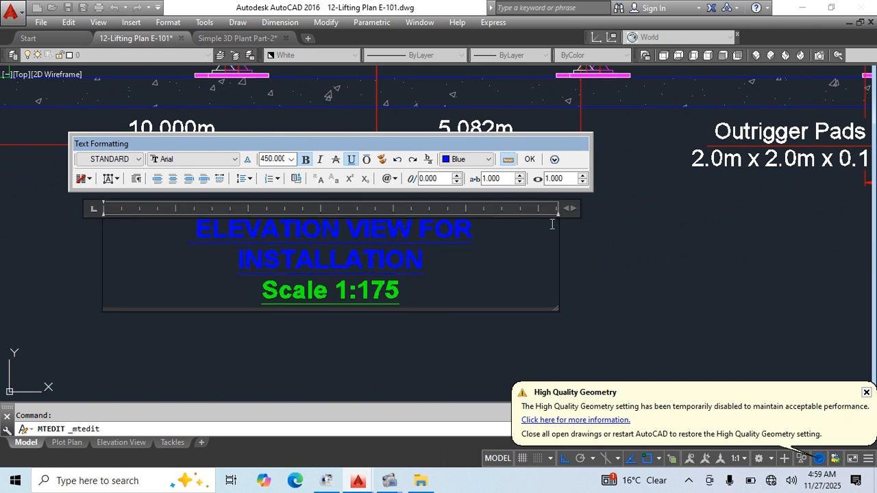
drag(570, 208, 665, 210)
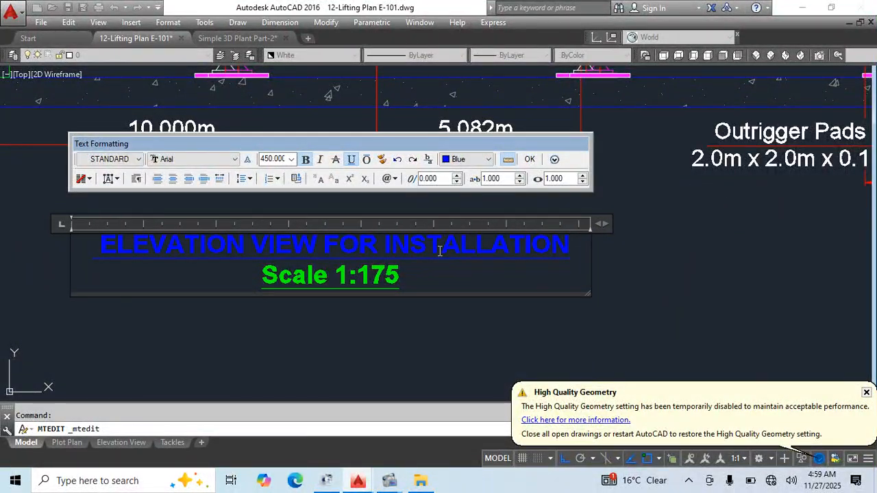
click(644, 271)
scroll(548, 274, down, 6)
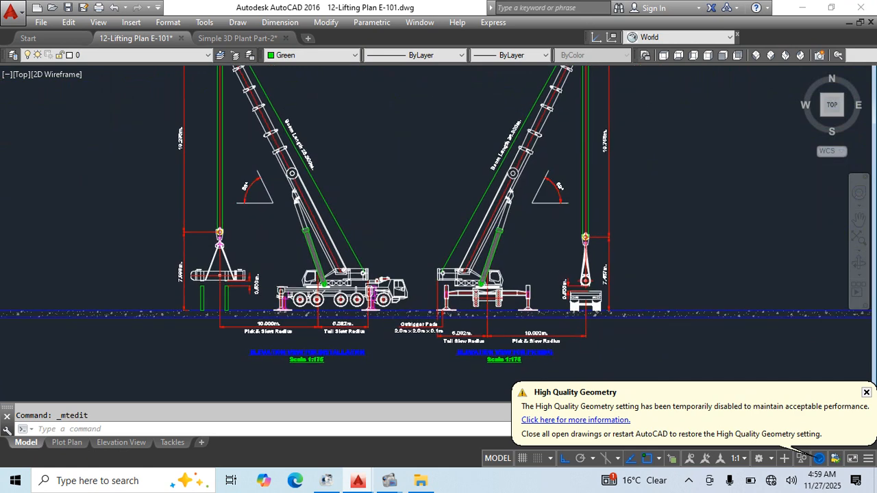
Examine the labels and dimensions of the installation and picking crane elevations.
scroll(507, 368, up, 2)
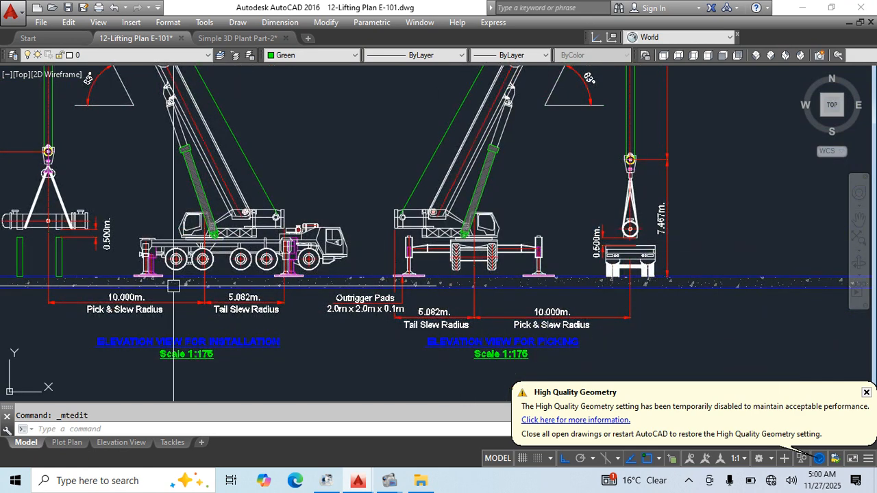
middle_drag(224, 299, 460, 305)
scroll(442, 250, up, 3)
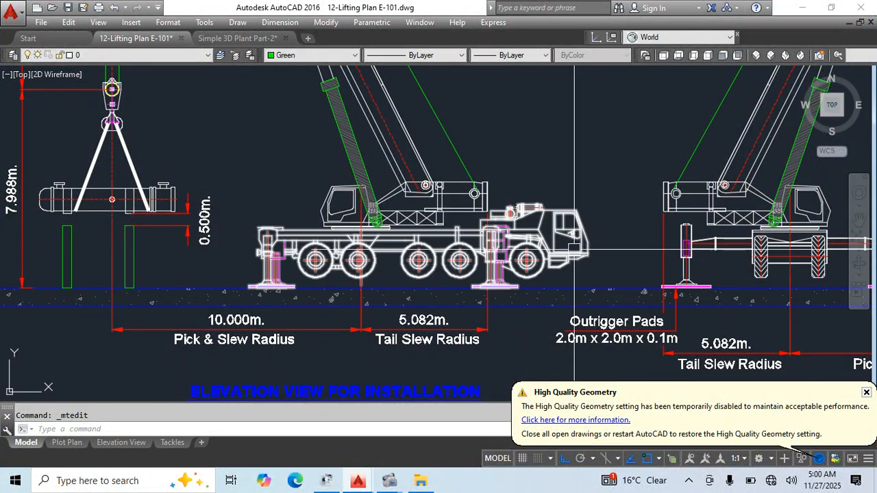
scroll(578, 230, down, 6)
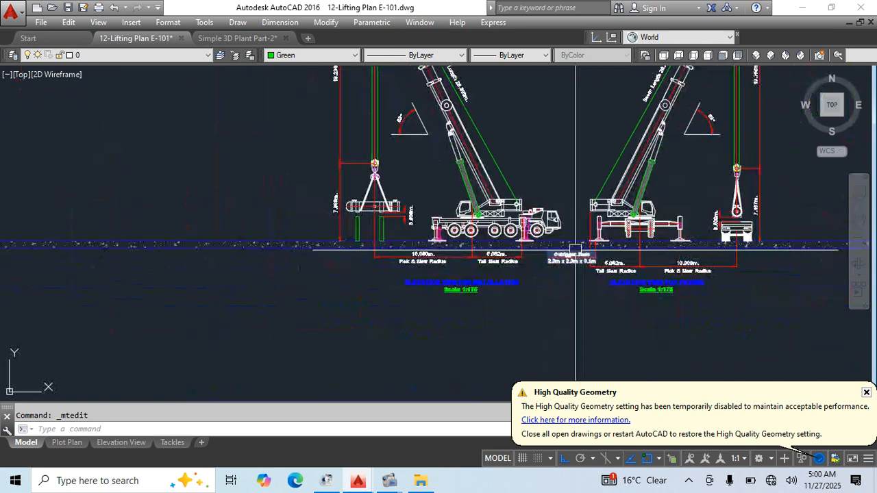
scroll(599, 252, up, 1)
mouse_move(601, 252)
middle_down()
mouse_move(613, 320)
mouse_move(553, 298)
middle_up()
scroll(439, 205, down, 2)
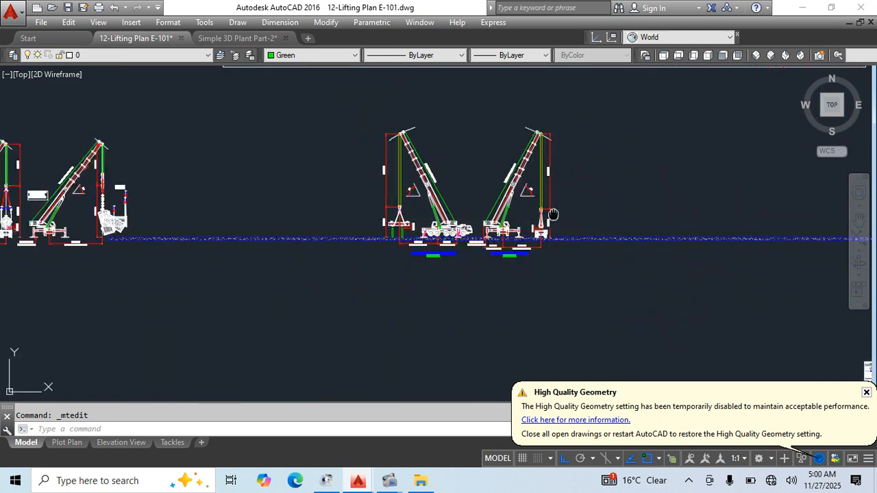
Copy the E-101A tag from the plan view to the hook block above the exchanger in the installation elevation.
middle_drag(554, 216, 244, 393)
mouse_move(74, 80)
middle_down()
mouse_move(341, 203)
mouse_move(403, 372)
middle_up()
scroll(411, 209, up, 6)
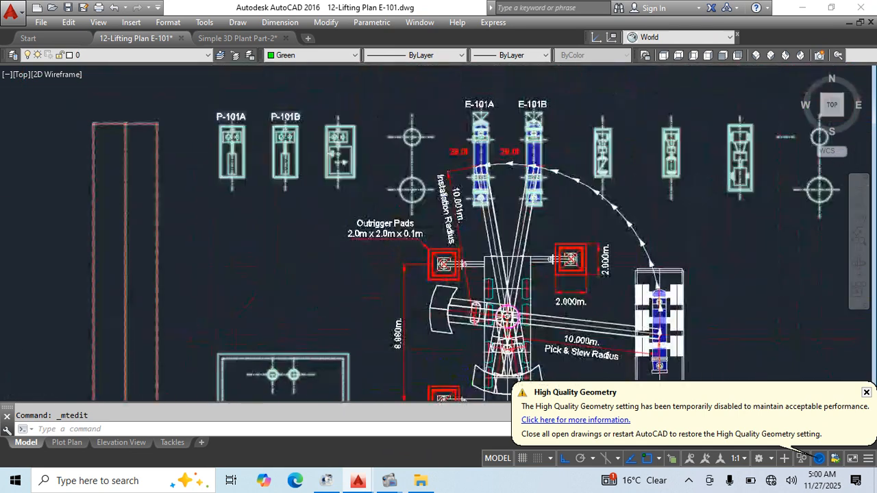
click(472, 269)
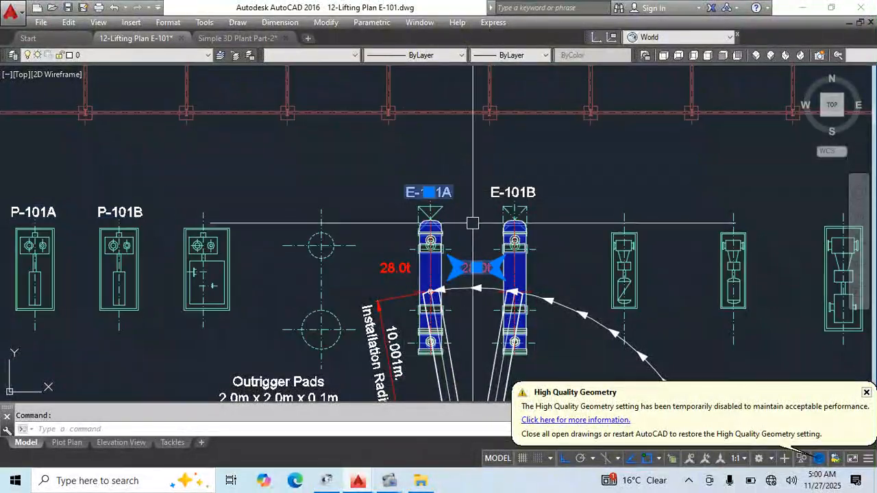
middle_drag(473, 222, 468, 178)
text(co)
key(Return)
click(468, 178)
scroll(396, 212, down, 5)
middle_drag(431, 339, 427, 106)
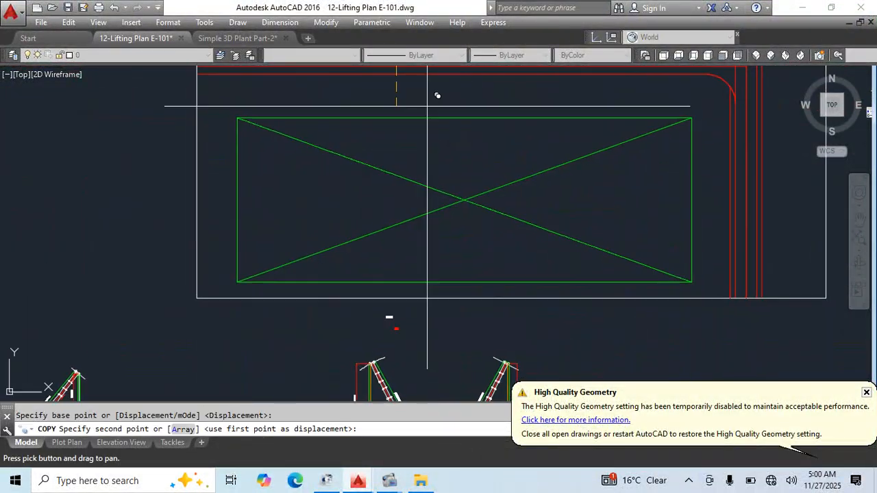
middle_drag(460, 387, 427, 210)
scroll(368, 281, up, 7)
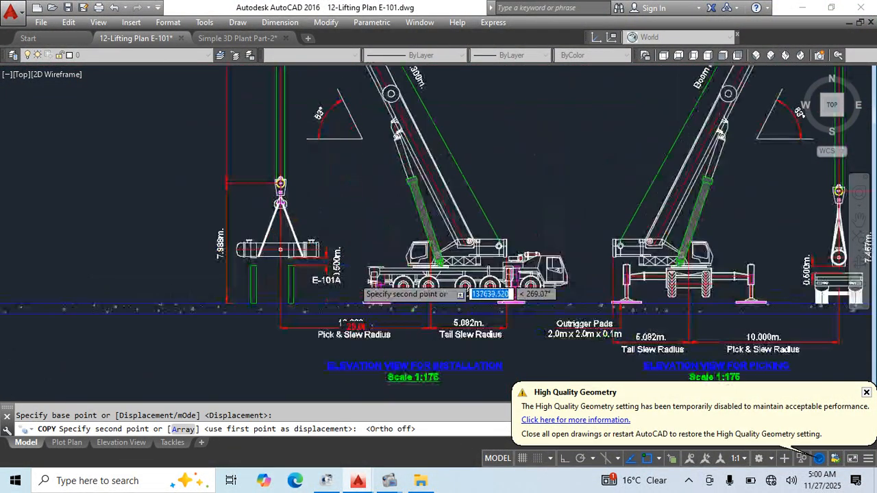
middle_drag(332, 177, 460, 237)
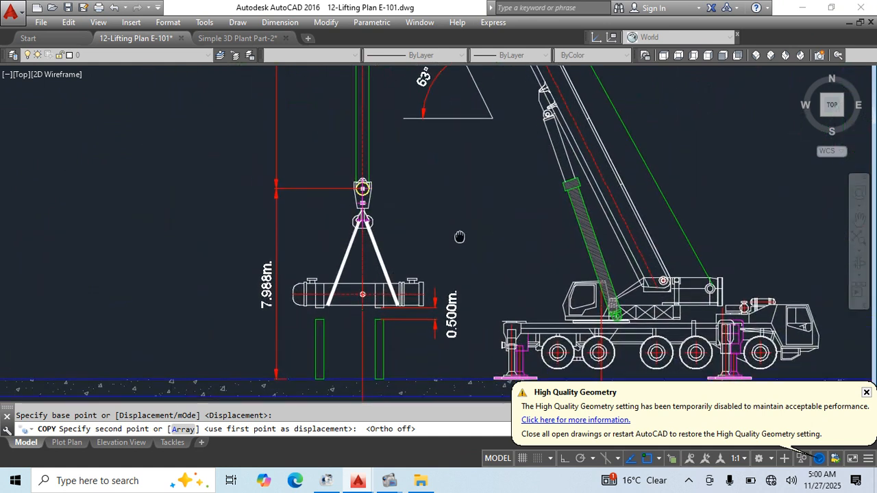
click(412, 185)
key(Escape)
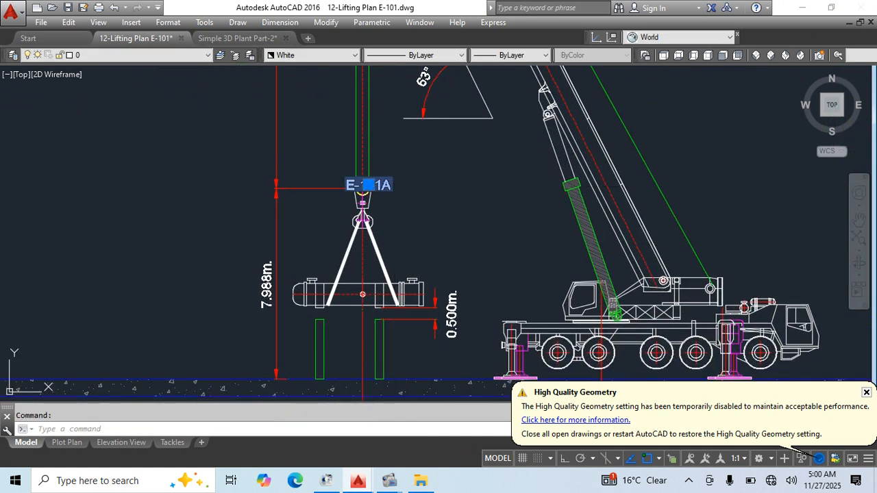
Change the copied tag text to E-101A&B.
double_click(368, 185)
text(&)
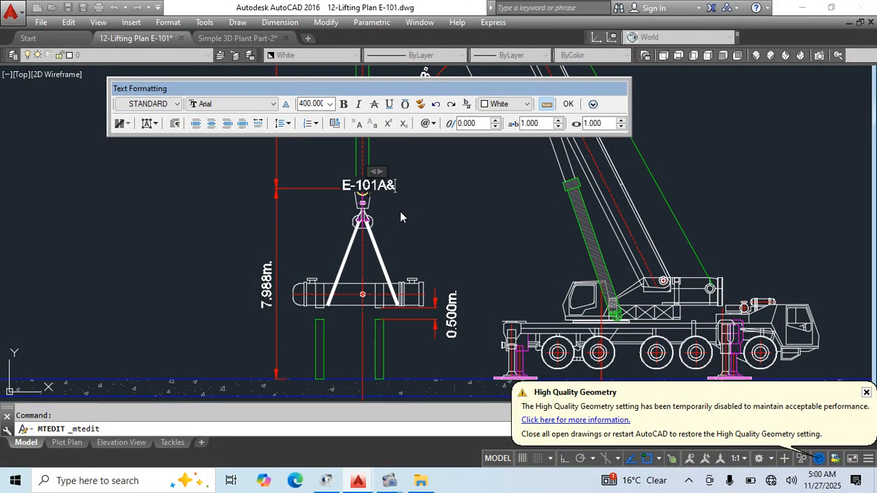
text(B)
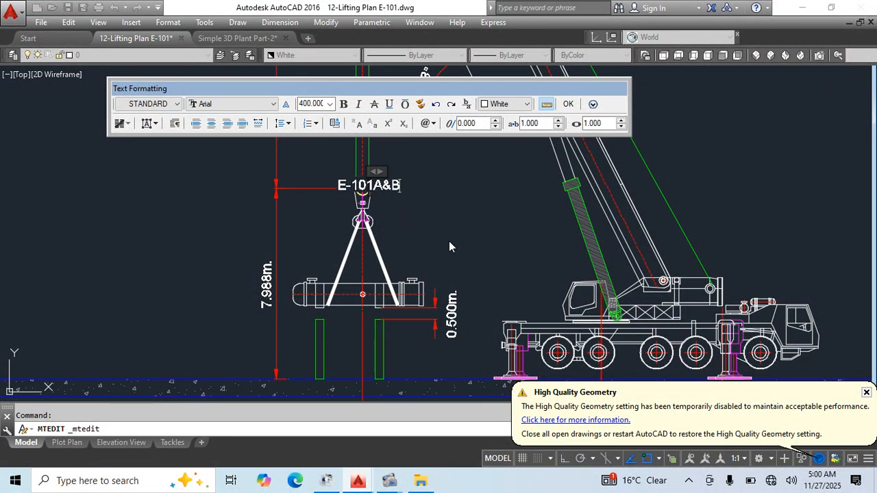
click(449, 242)
Move the E-101A&B tag into the open space between the exchanger slings and the installation crane.
click(395, 189)
middle_drag(444, 225, 419, 226)
text(M)
key(Return)
click(390, 205)
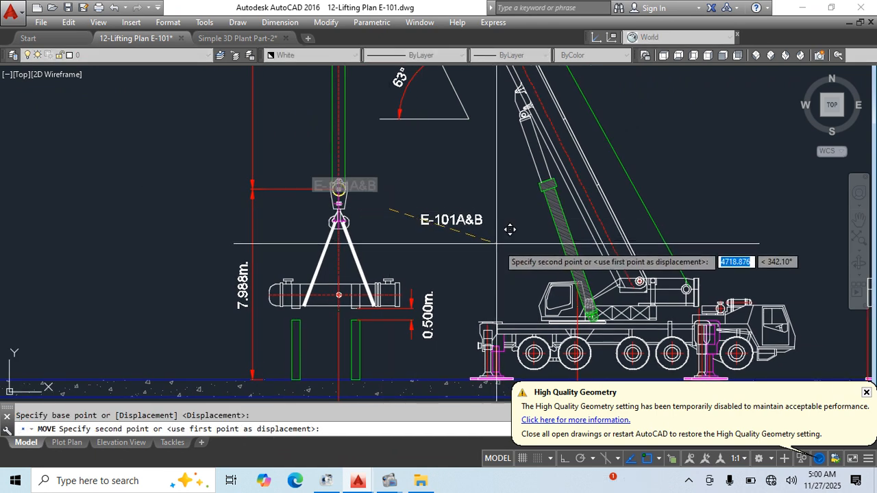
click(501, 245)
Draw a quick leader from the exchanger shell, with a horizontal landing beneath the E-101A&B tag and no leader text.
key(Escape)
text(le)
key(Return)
scroll(369, 263, up, 2)
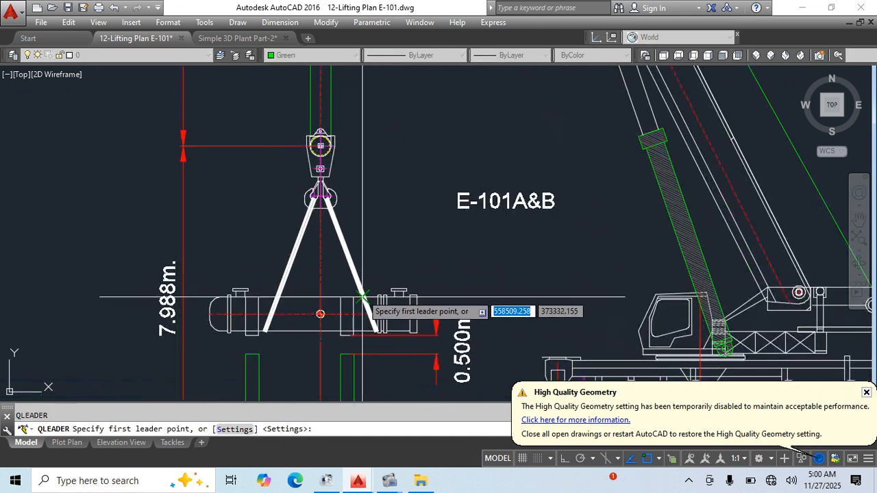
click(380, 291)
scroll(445, 230, up, 2)
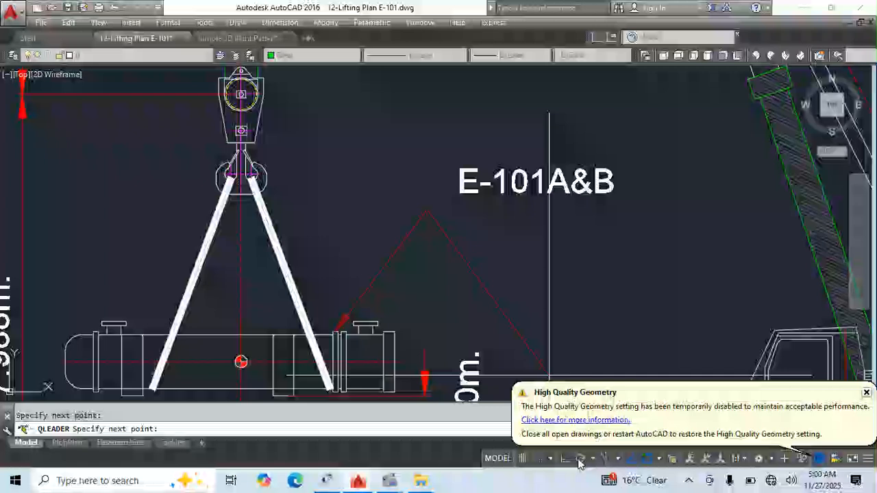
click(427, 210)
key(F8)
click(597, 254)
key(Escape)
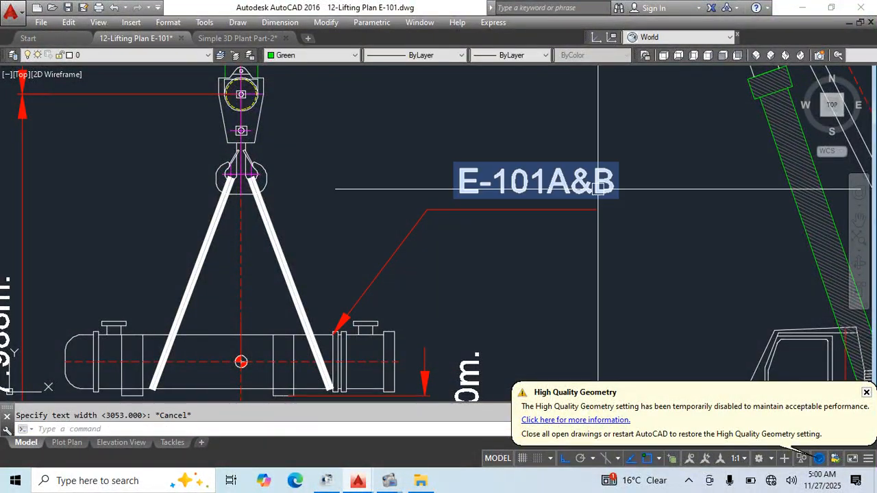
Move the E-101A&B tag so it sits close above the leader's horizontal landing.
click(597, 188)
scroll(627, 221, up, 2)
text(m)
key(Return)
click(647, 236)
click(571, 250)
key(Escape)
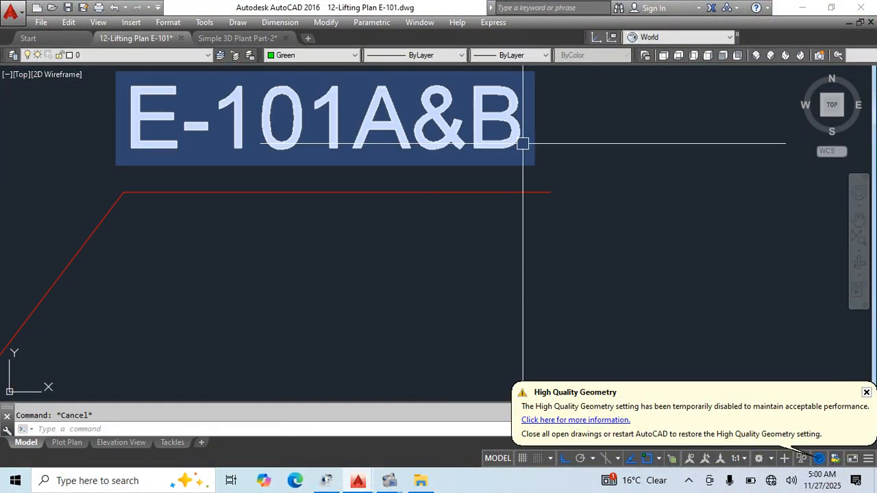
click(523, 143)
text(m)
key(Return)
click(649, 156)
click(648, 169)
Copy the boxed Tadano ATF160G-5 crane data label from the plan view to between the two elevation cranes.
scroll(456, 193, down, 5)
mouse_move(525, 254)
middle_down()
mouse_move(510, 255)
mouse_move(441, 301)
middle_up()
scroll(415, 180, down, 5)
mouse_move(464, 194)
middle_down()
mouse_move(447, 256)
mouse_move(429, 272)
middle_up()
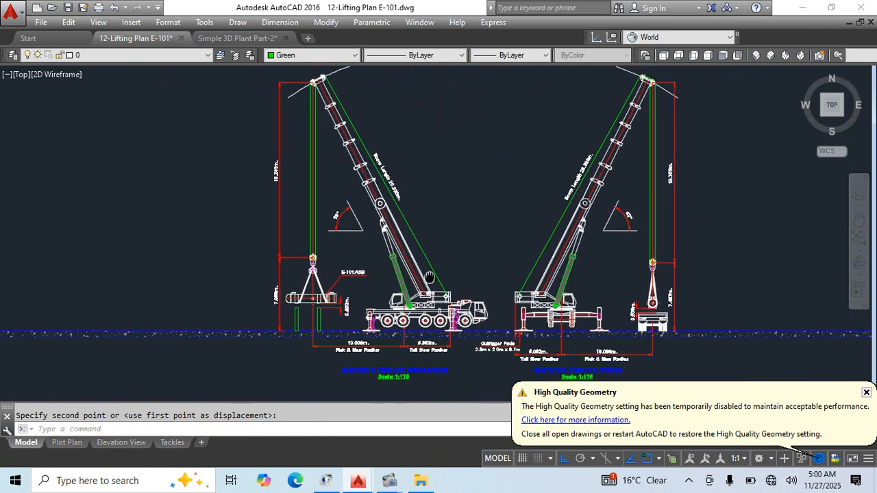
scroll(458, 198, down, 5)
mouse_move(509, 292)
middle_down()
mouse_move(501, 329)
mouse_move(506, 439)
middle_up()
scroll(438, 91, up, 5)
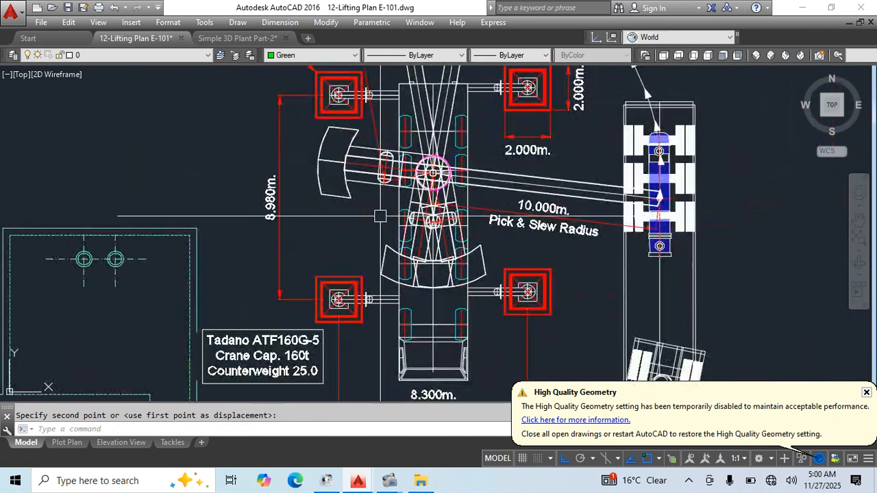
middle_drag(246, 329, 310, 267)
click(310, 292)
middle_drag(348, 309, 350, 215)
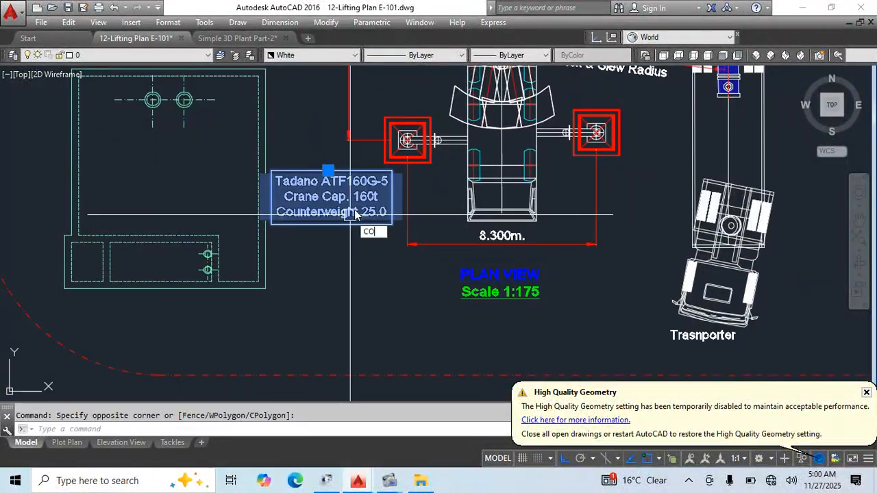
key(Return)
click(343, 213)
scroll(478, 137, down, 5)
middle_drag(495, 288, 443, 75)
middle_drag(488, 381, 438, 299)
click(564, 460)
scroll(399, 231, up, 6)
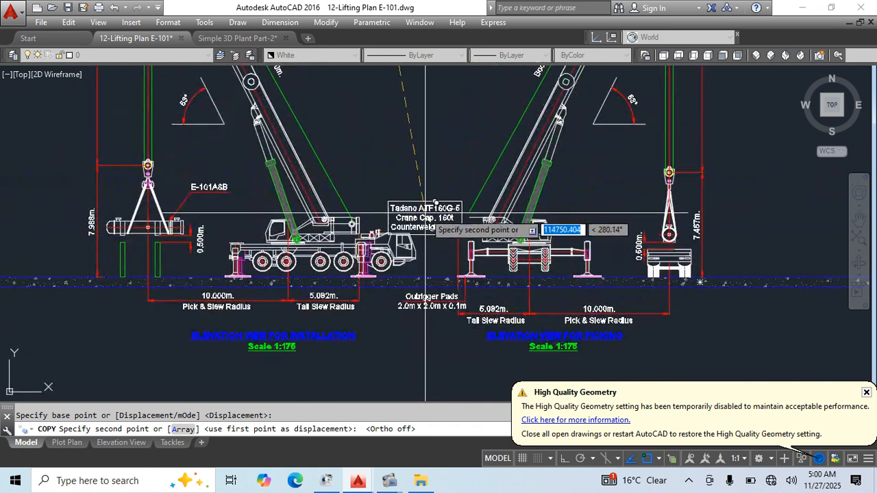
middle_drag(442, 147, 354, 118)
click(502, 322)
key(Escape)
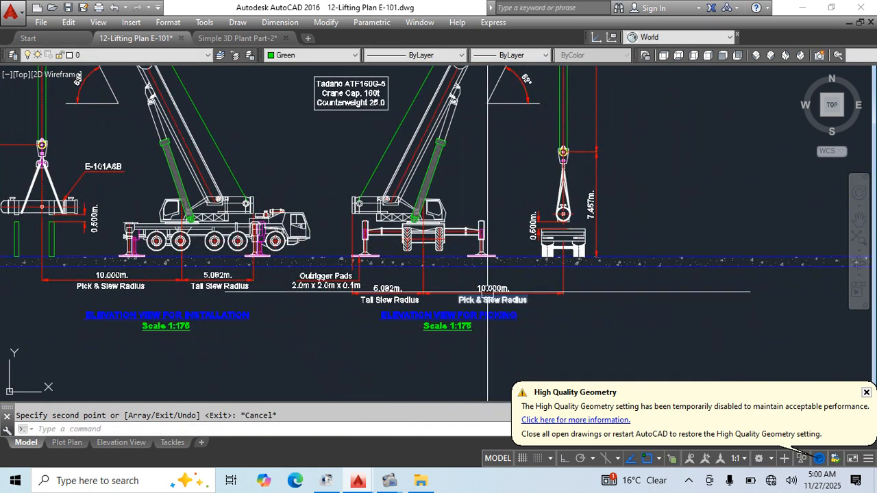
Copy the Pick & Slew Radius text into the empty space below the picking elevation.
middle_drag(493, 300, 408, 218)
text(CO)
key(Return)
click(442, 221)
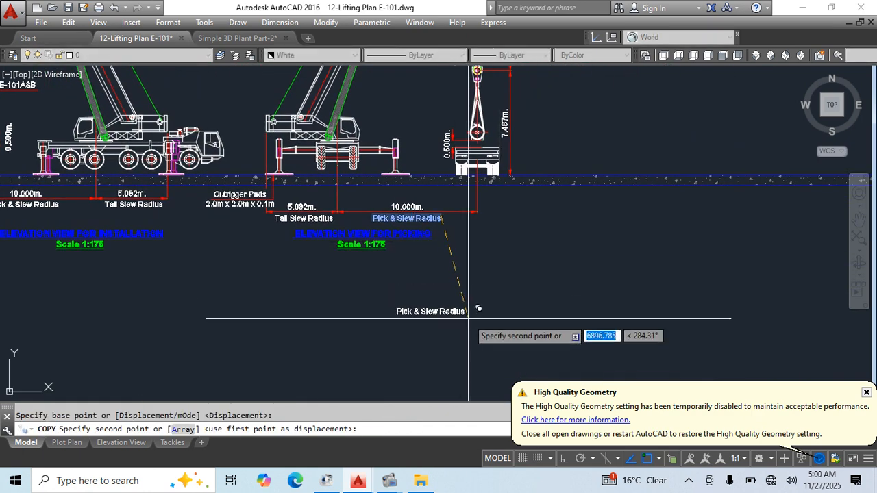
click(468, 337)
key(Escape)
Replace the copied text with two lines reading C/Wt. and 25.0t.
double_click(440, 337)
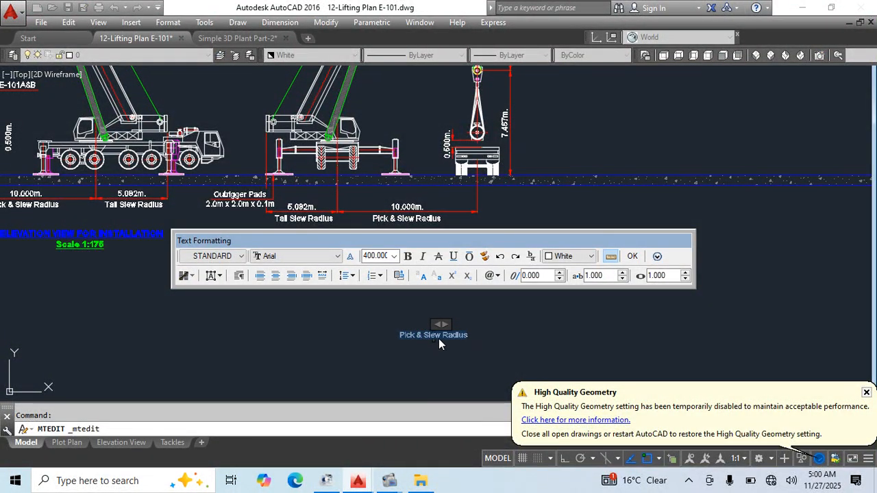
text(c)
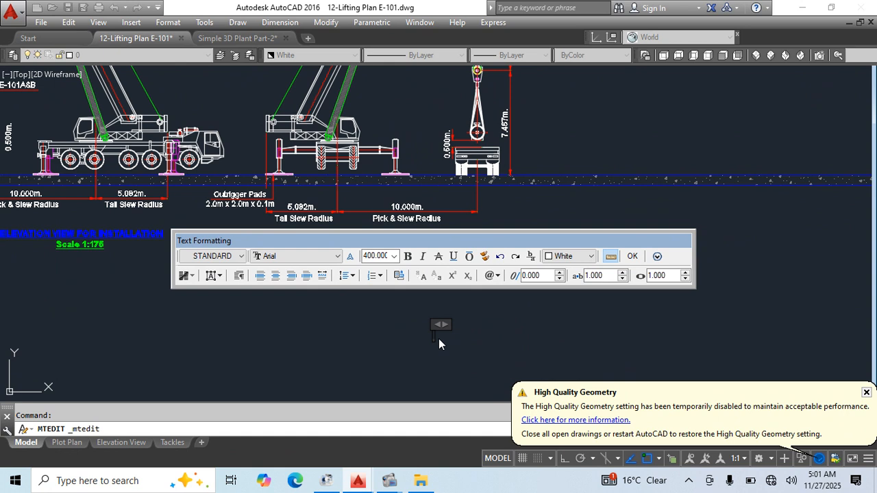
scroll(441, 342, up, 3)
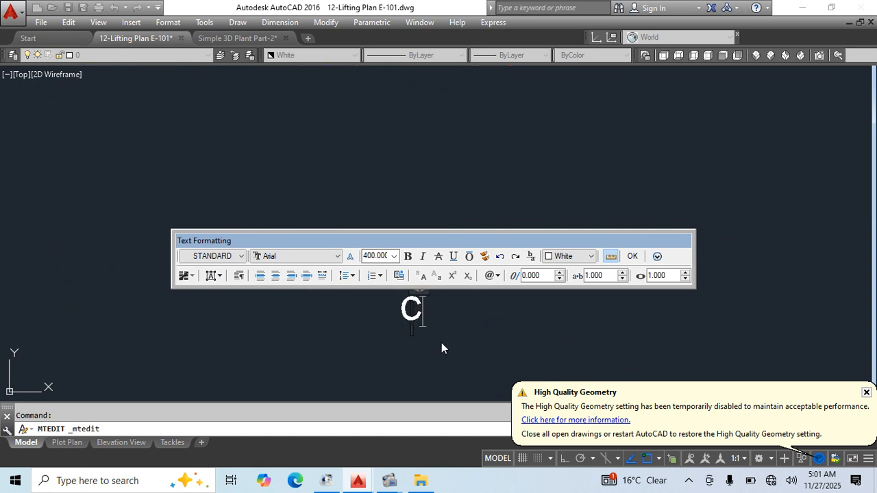
text(/Wt.)
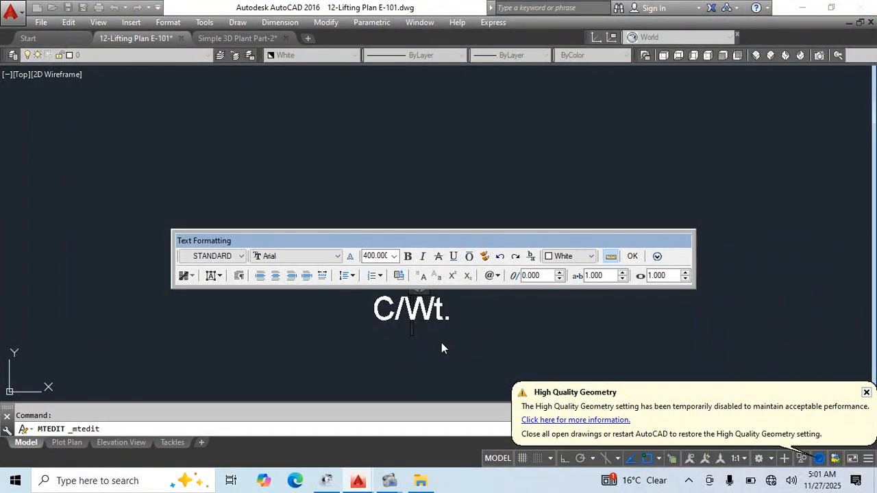
key(Return)
text(25.0t)
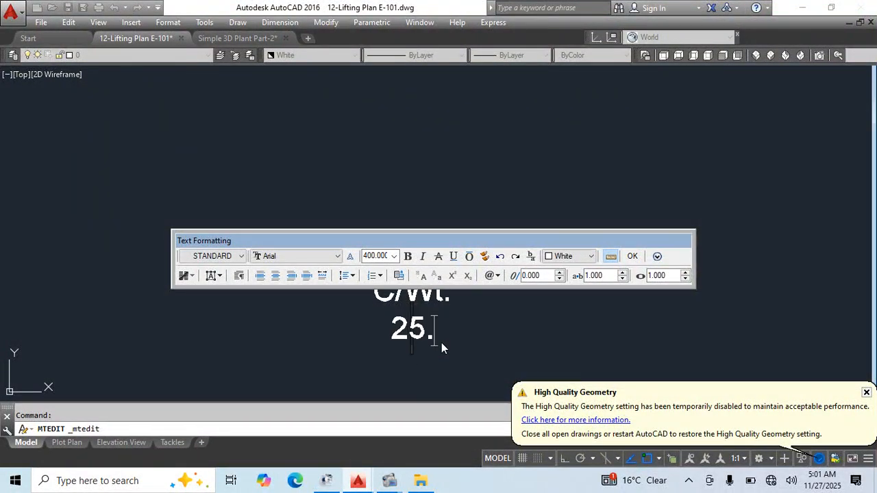
click(510, 377)
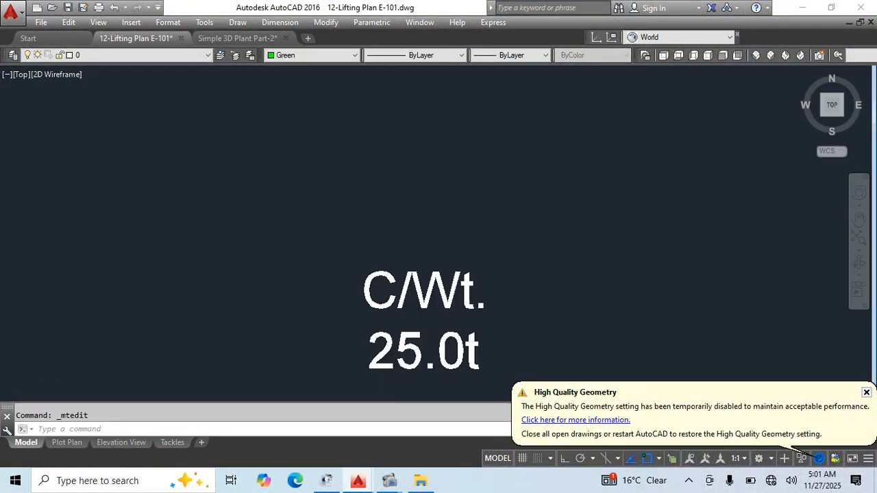
Move the C/Wt. 25.0t label to just above the picking crane's counterweight.
click(510, 299)
text(m)
key(space)
click(448, 320)
scroll(511, 194, down, 4)
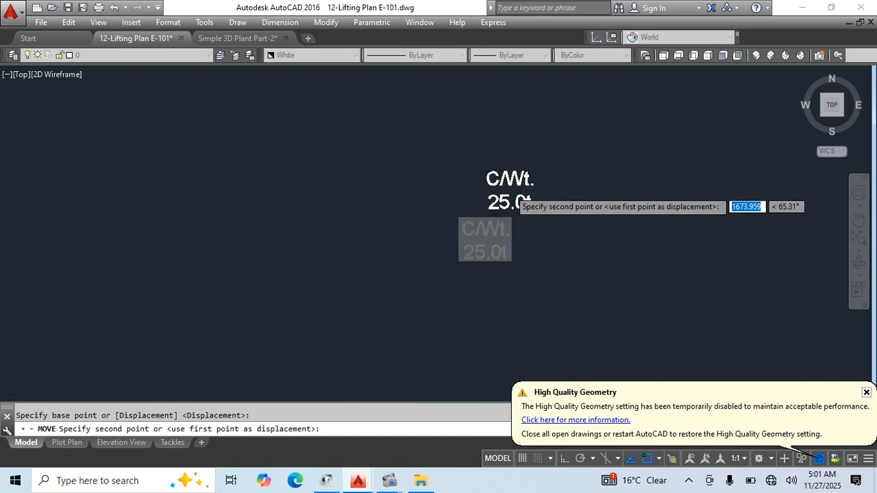
middle_drag(422, 182, 479, 344)
scroll(367, 147, up, 6)
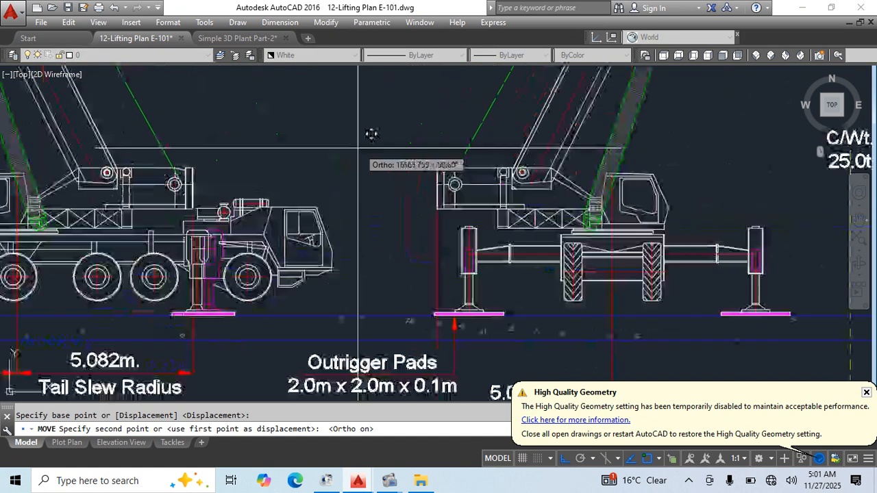
click(566, 458)
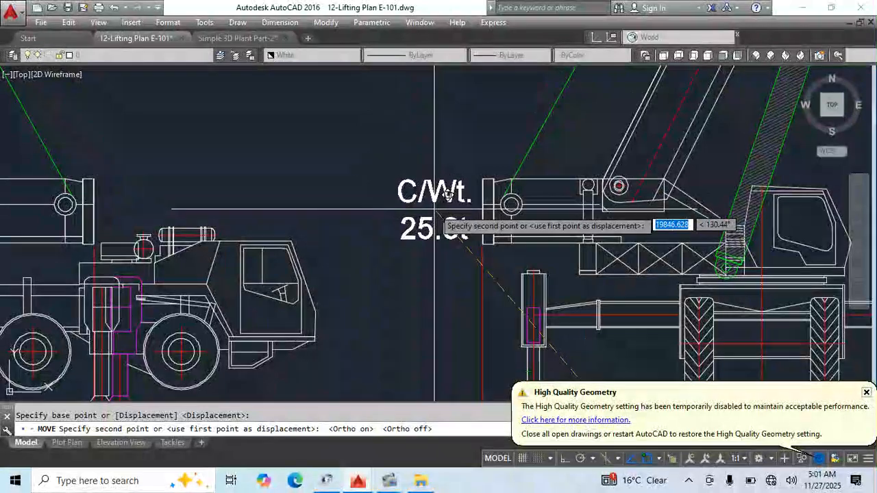
click(469, 127)
Copy the C/Wt. 25.0t label to just above the installation crane's counterweight.
scroll(508, 144, down, 3)
click(494, 146)
middle_drag(449, 227, 486, 229)
key(Return)
scroll(488, 206, up, 3)
click(571, 132)
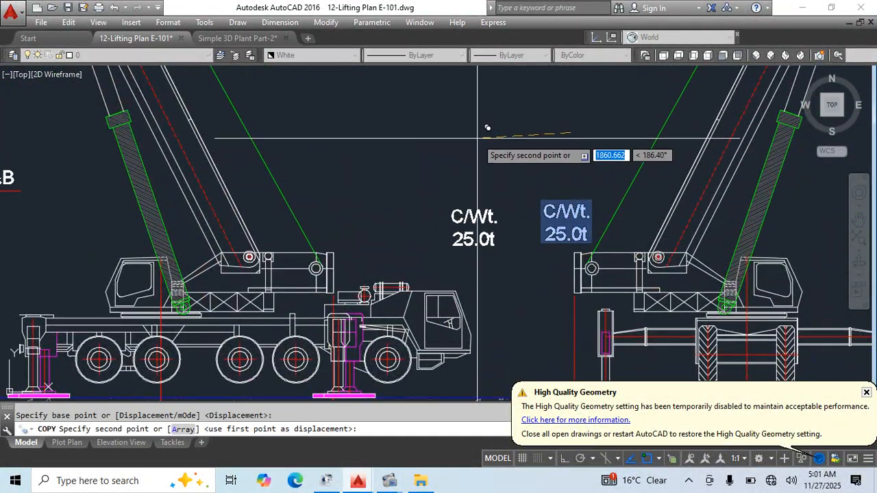
click(354, 131)
key(Escape)
scroll(452, 172, down, 5)
middle_drag(461, 145, 432, 296)
scroll(432, 295, up, 5)
scroll(552, 288, down, 5)
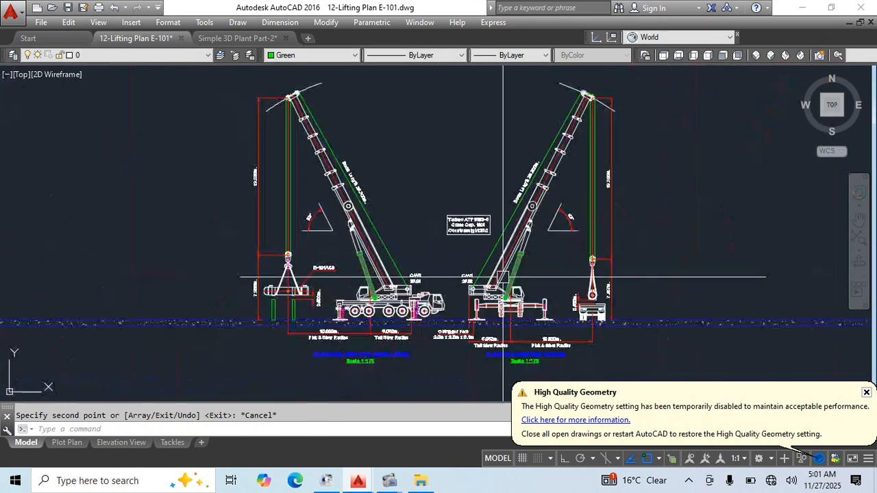
scroll(487, 165, up, 4)
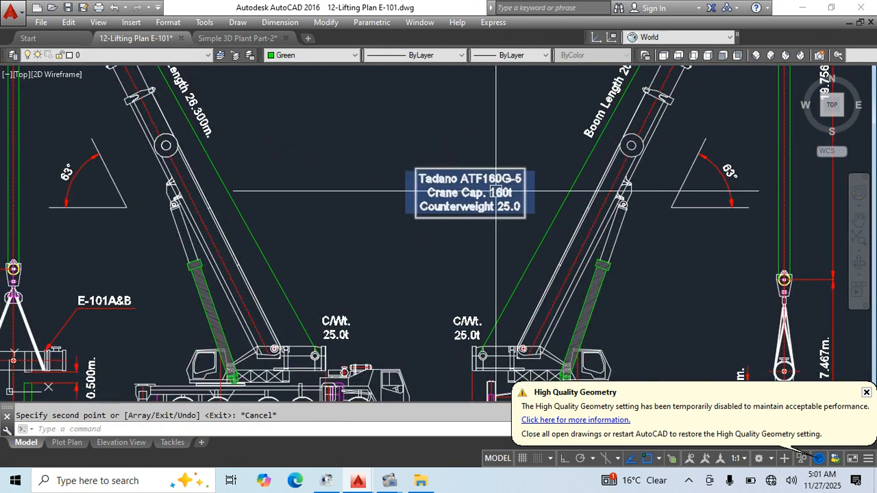
Check the C/Wt. 25.0t labels above both crane counterweights and save the lifting plan drawing.
scroll(511, 185, up, 1)
middle_drag(426, 393, 442, 231)
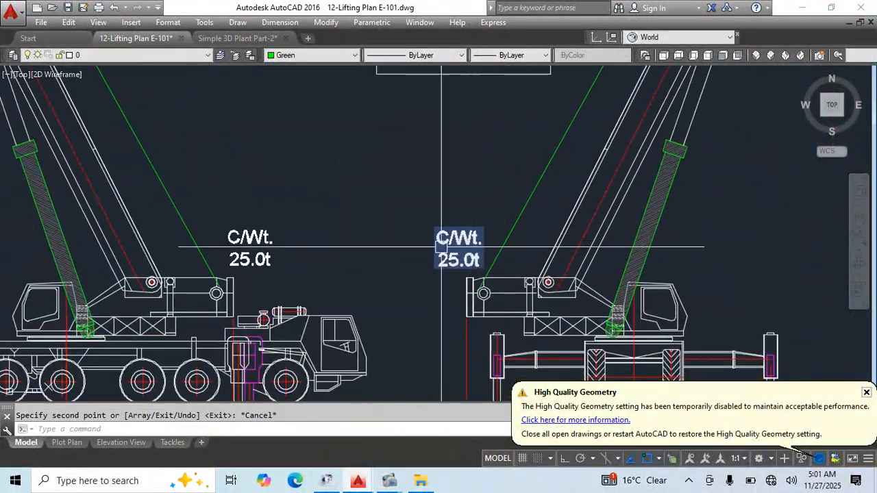
scroll(577, 191, down, 2)
scroll(493, 231, up, 2)
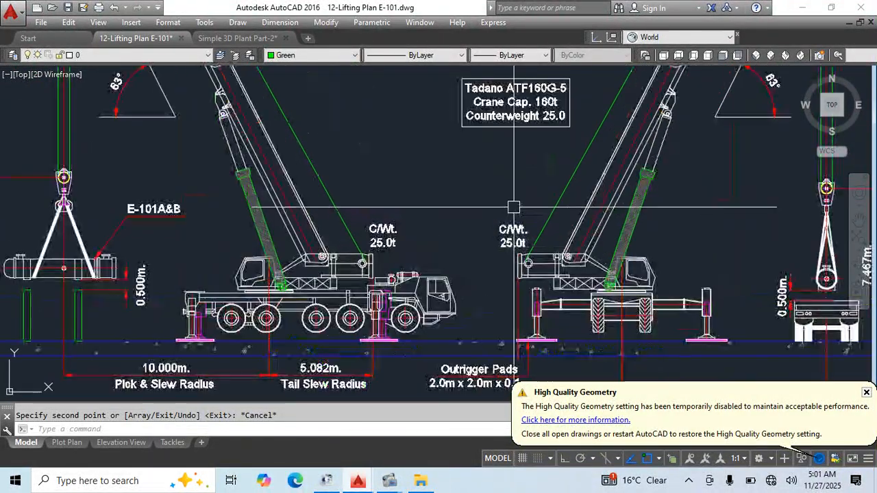
click(517, 205)
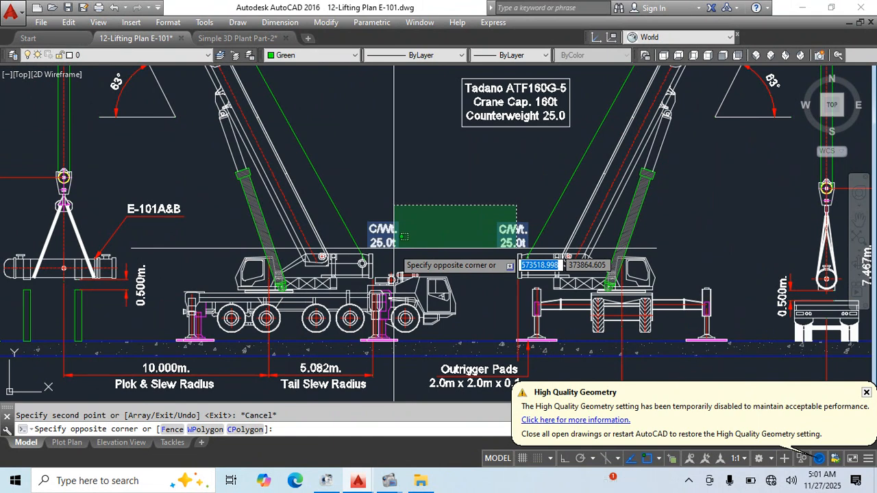
key(Escape)
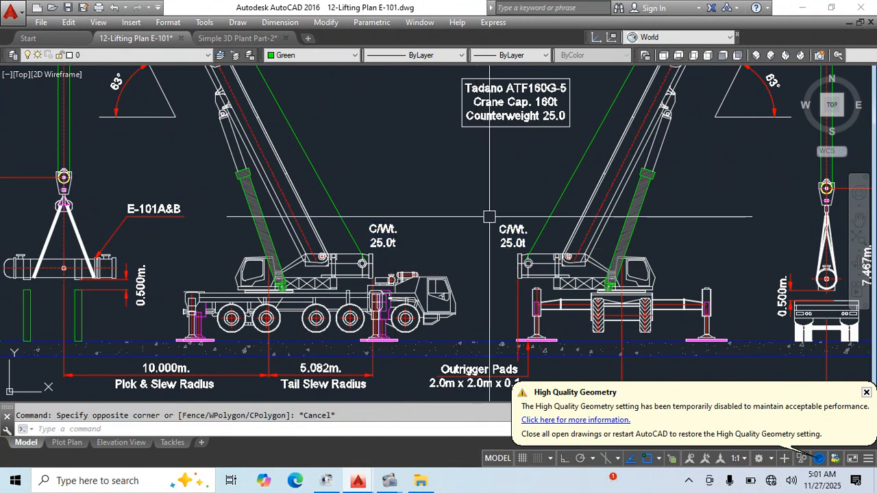
scroll(489, 216, down, 3)
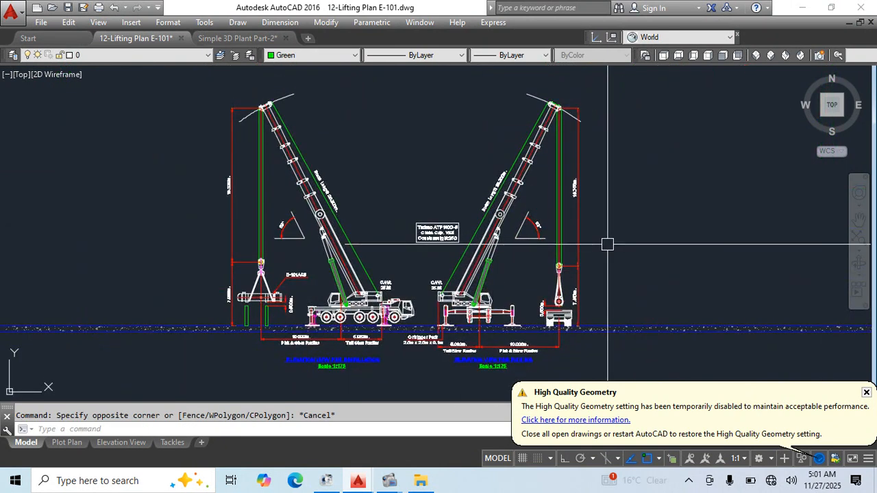
key(ctrl+s)
Copy the E-101A&B tag with its leader into the space between the picking crane and its suspended load.
scroll(336, 279, up, 4)
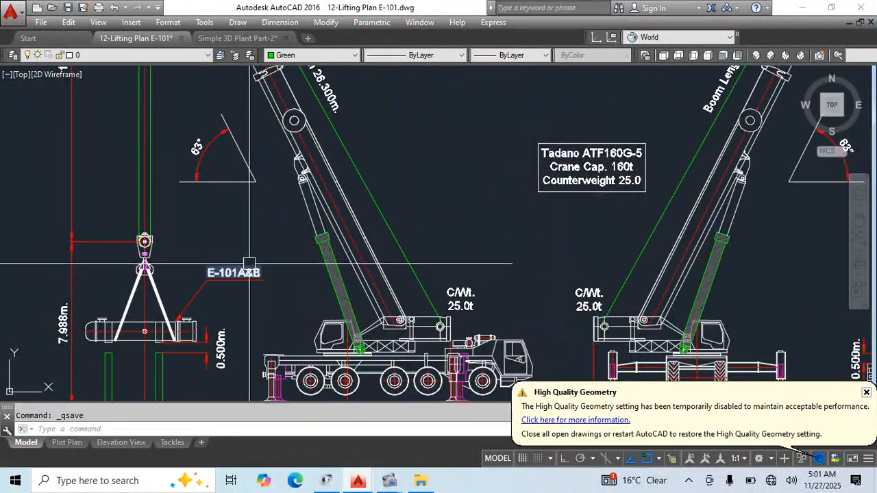
click(236, 272)
click(231, 253)
text(o)
key(Return)
click(226, 269)
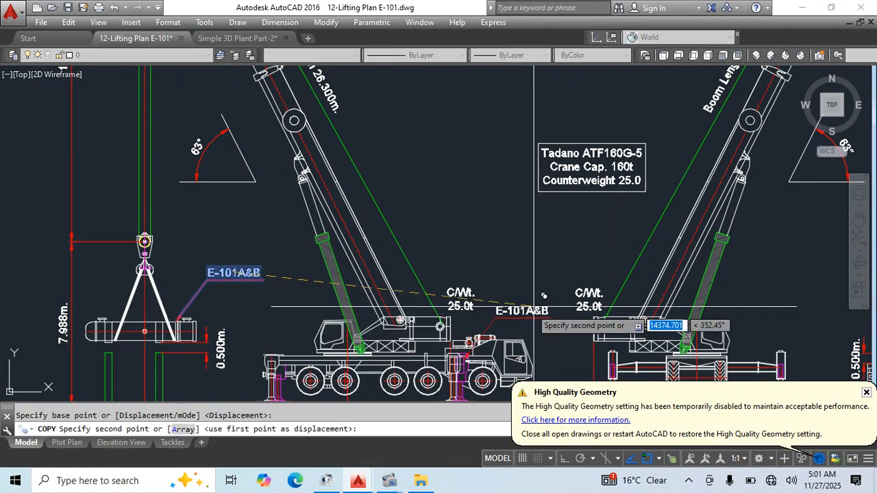
scroll(474, 280, up, 6)
key(Escape)
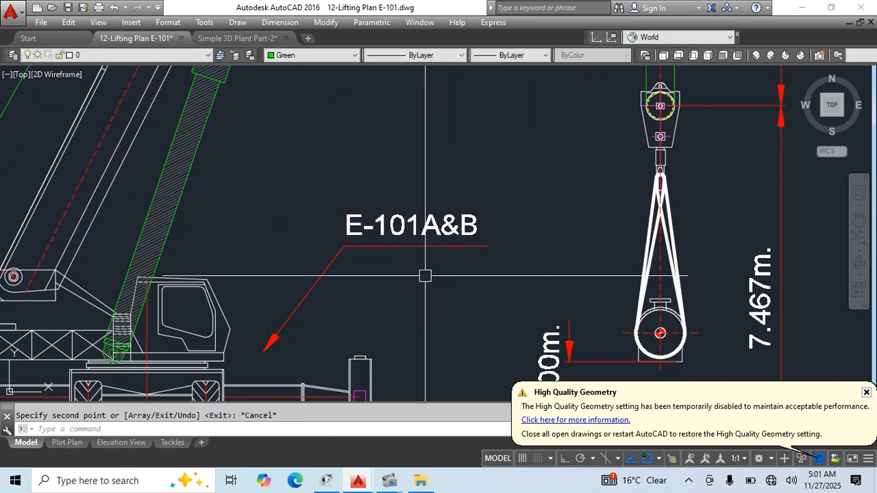
Mirror the copied E-101A&B tag and leader about a vertical line with Ortho on, and delete the unmirrored one.
text(mi)
key(Return)
click(431, 151)
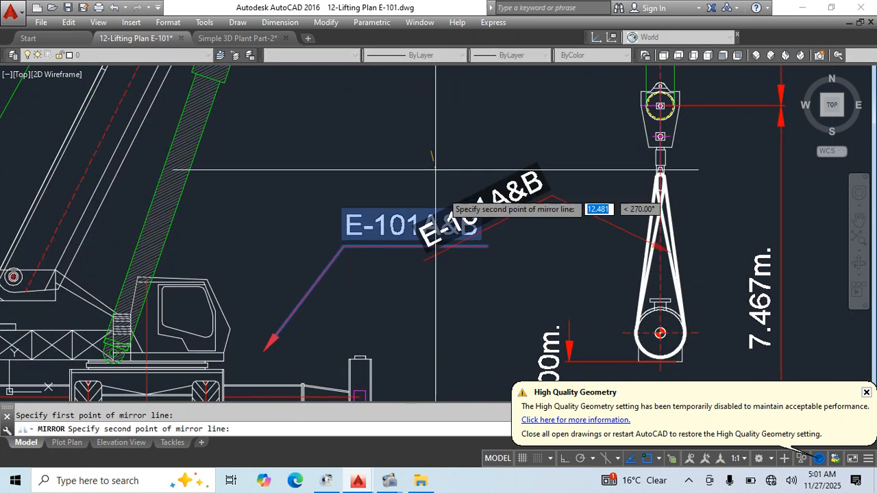
click(565, 458)
click(407, 293)
key(Return)
click(344, 194)
click(333, 260)
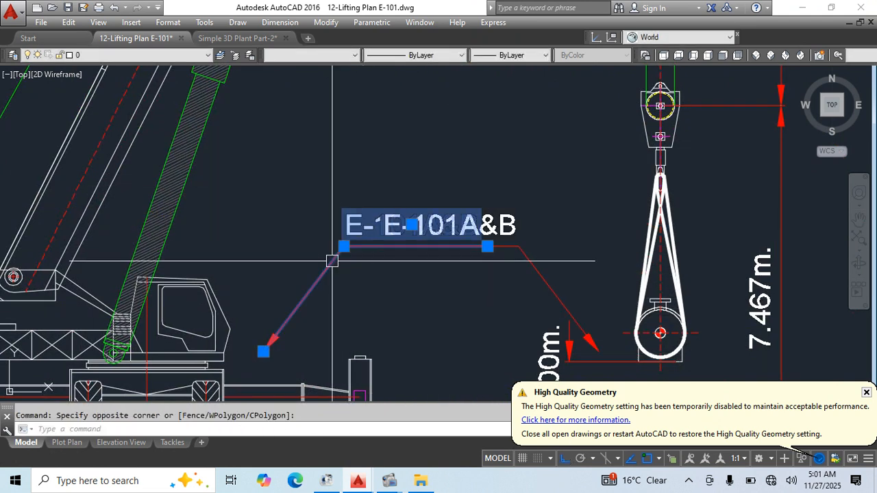
key(Delete)
Replace the mirrored tag's text with Trailer.
click(488, 225)
double_click(488, 225)
text(Tra)
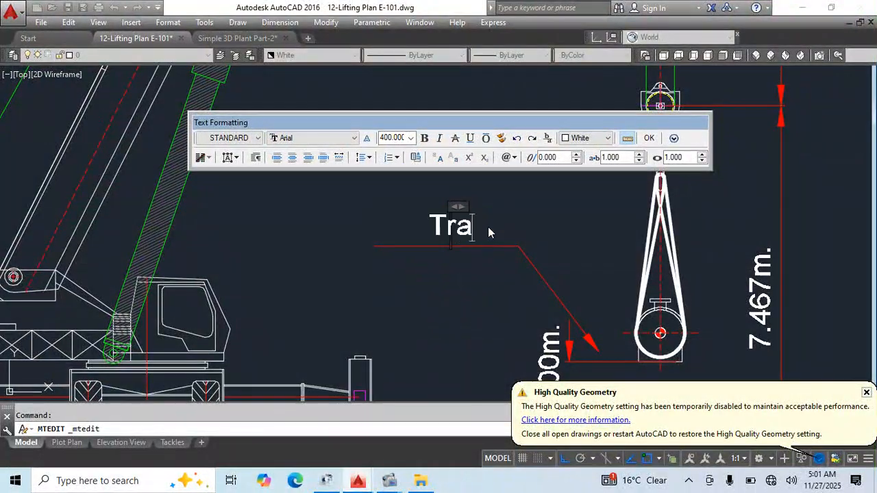
text(iler)
click(342, 263)
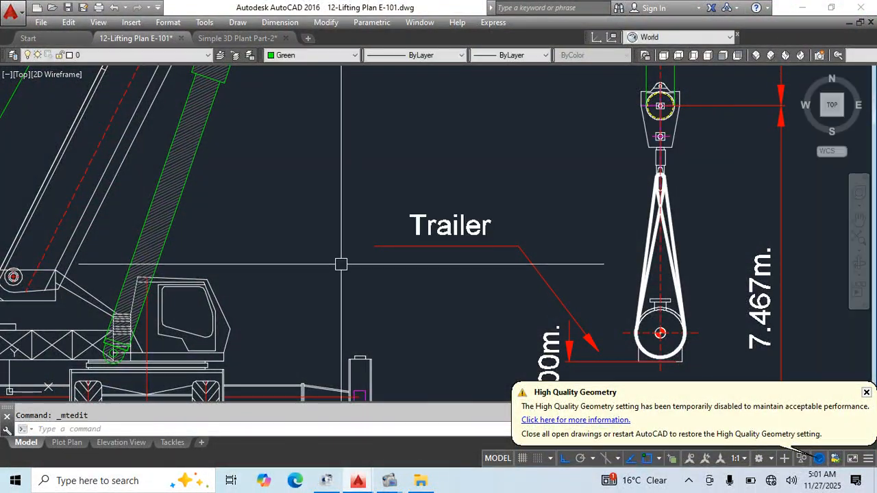
click(373, 246)
key(Escape)
Move the Trailer label and its leader straight down so the arrowhead lands on the trailer in the picking elevation.
scroll(472, 233, down, 3)
click(500, 204)
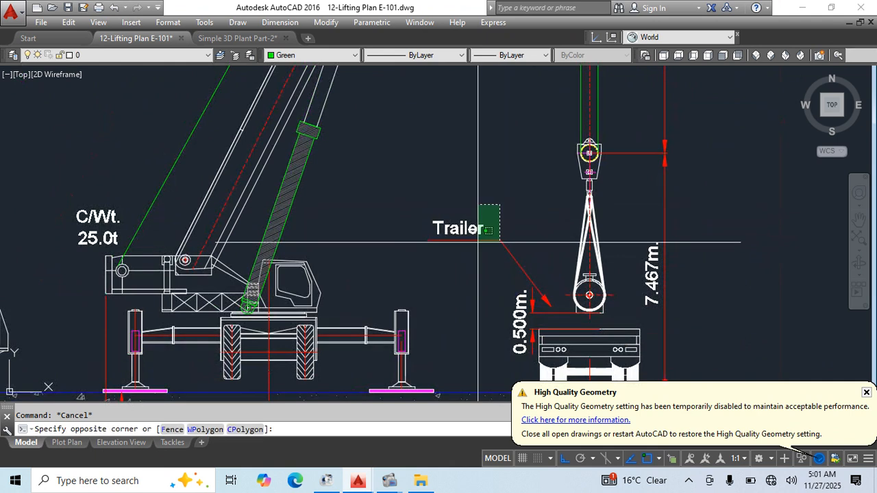
click(479, 242)
middle_drag(470, 293, 421, 267)
text(m)
key(space)
click(712, 184)
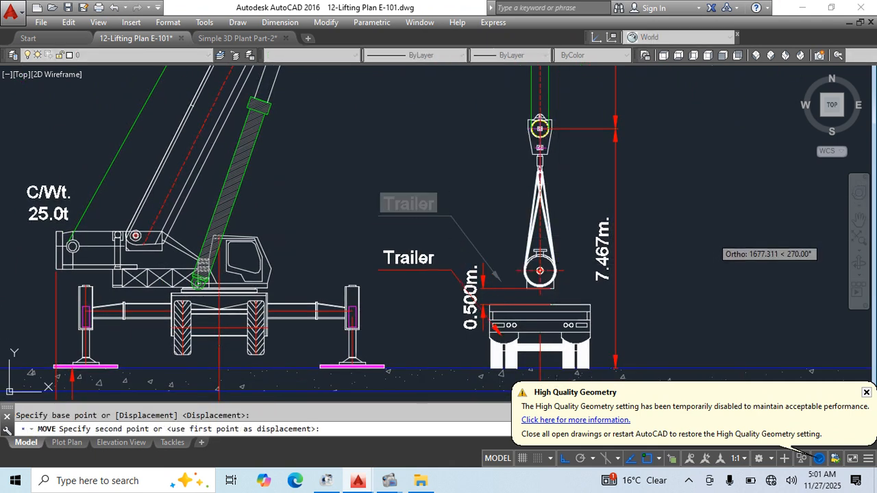
key(Escape)
Shift the 0.500m clearance dimension to the right side of the suspended exchanger above the trailer.
click(483, 288)
scroll(582, 295, up, 6)
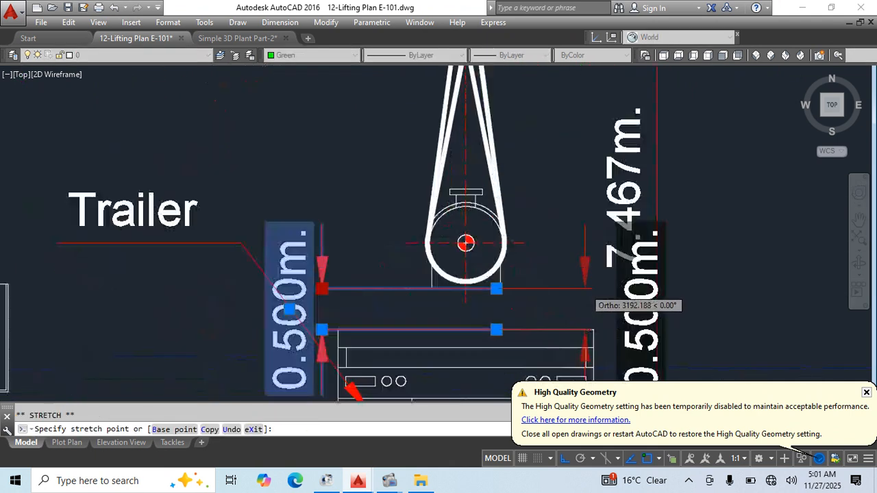
click(485, 275)
key(Escape)
scroll(527, 175, down, 5)
middle_drag(651, 237, 618, 250)
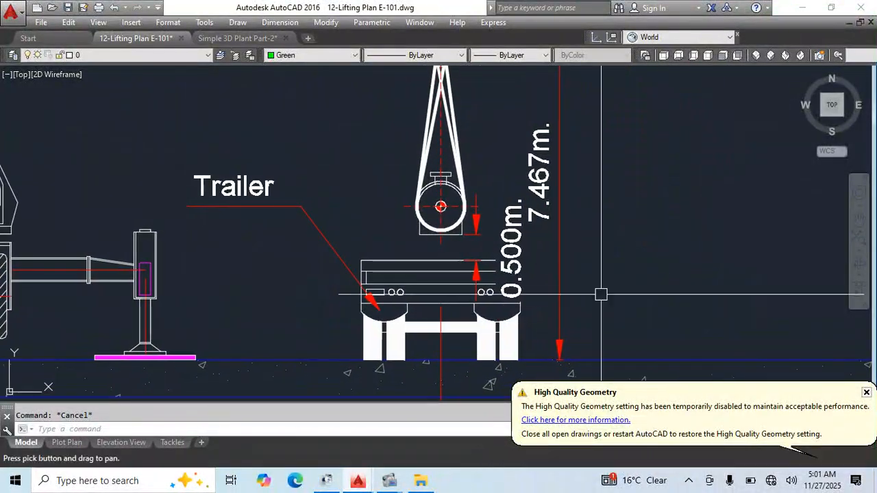
click(565, 343)
key(Escape)
Move the 0.500m dimension line to the left of the suspended exchanger and place its text above the upper arrow.
click(511, 250)
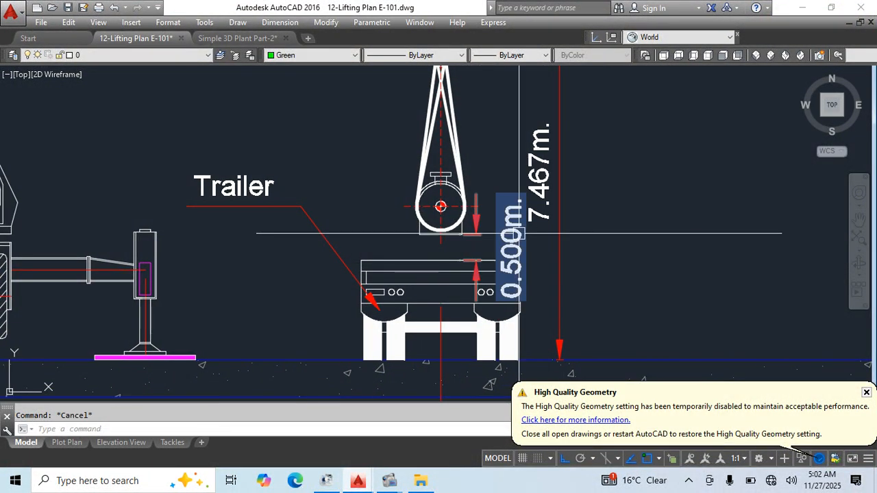
click(511, 248)
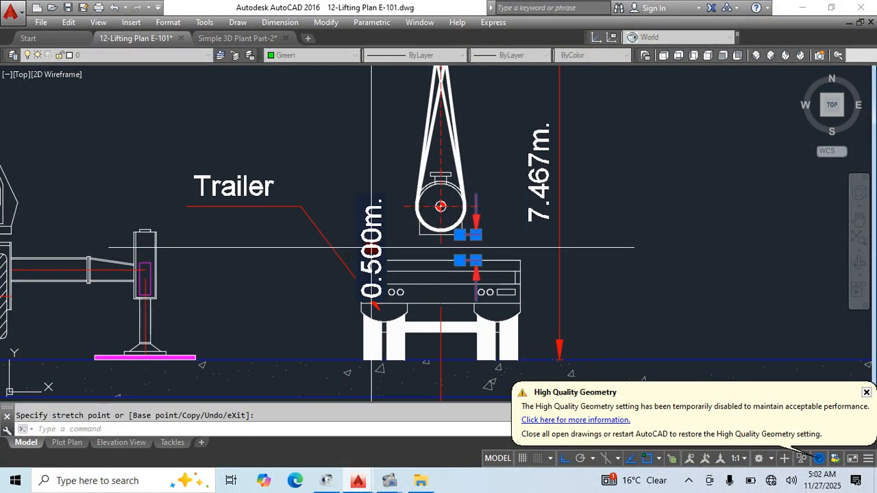
click(371, 135)
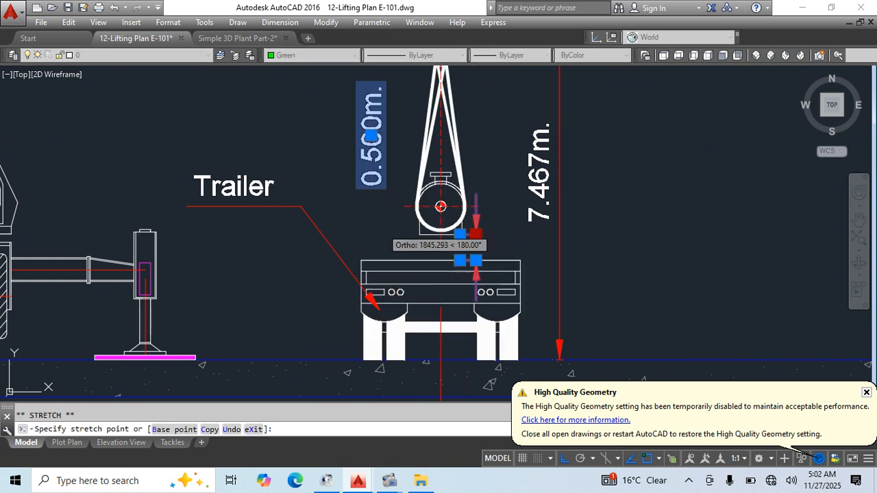
key(Escape)
click(370, 135)
key(Escape)
key(Escape)
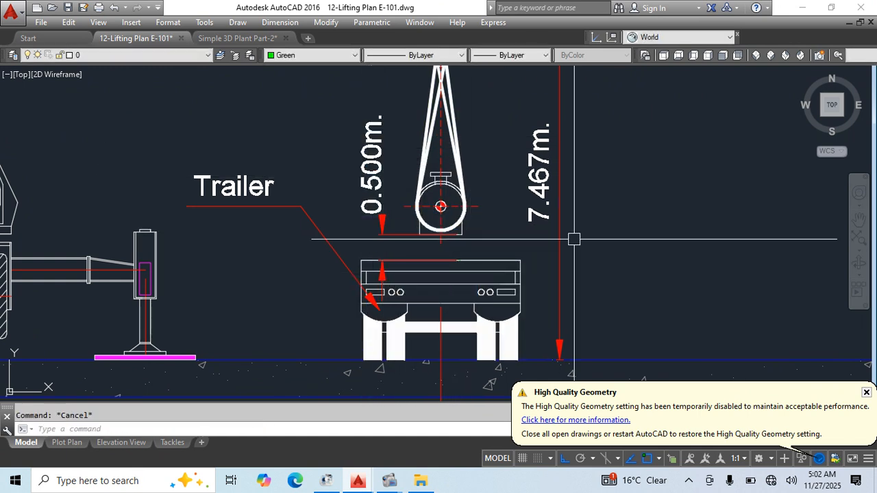
Shift the 0.500m dimension text slightly to the left of its dimension line.
scroll(353, 200, up, 2)
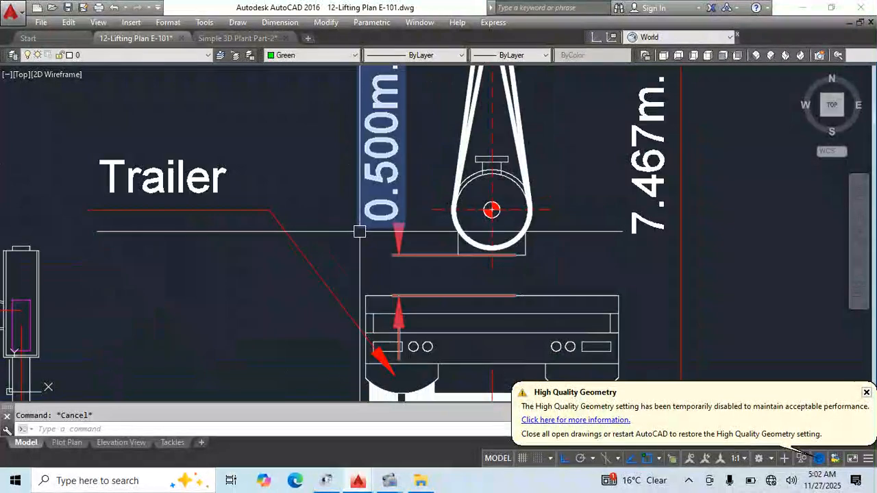
click(369, 161)
click(381, 142)
click(381, 142)
key(Escape)
key(Escape)
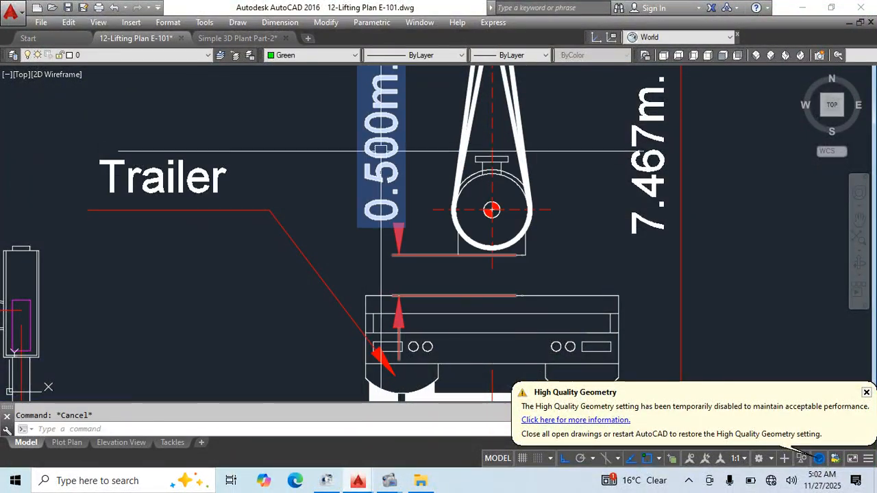
scroll(350, 135, up, 3)
click(420, 142)
click(422, 144)
scroll(370, 151, up, 3)
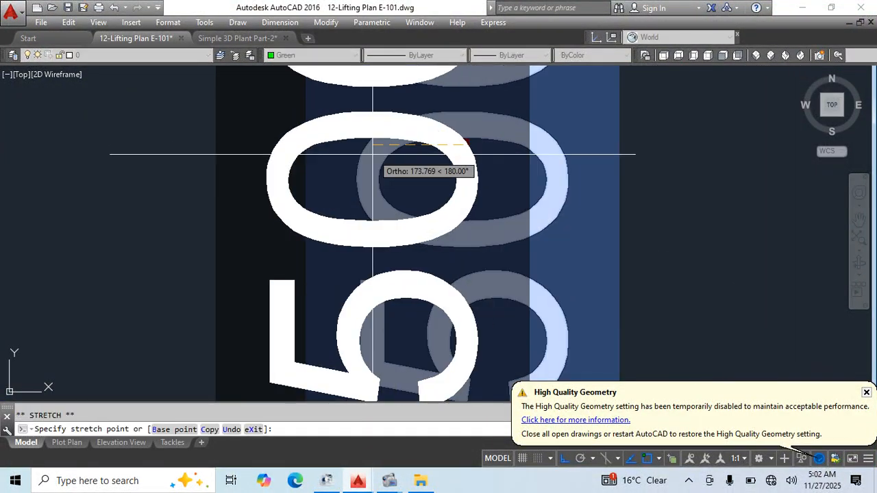
key(Escape)
scroll(425, 157, down, 6)
Stretch the Trailer leader's arrowhead to the upper left corner of the trailer bed.
scroll(486, 194, down, 6)
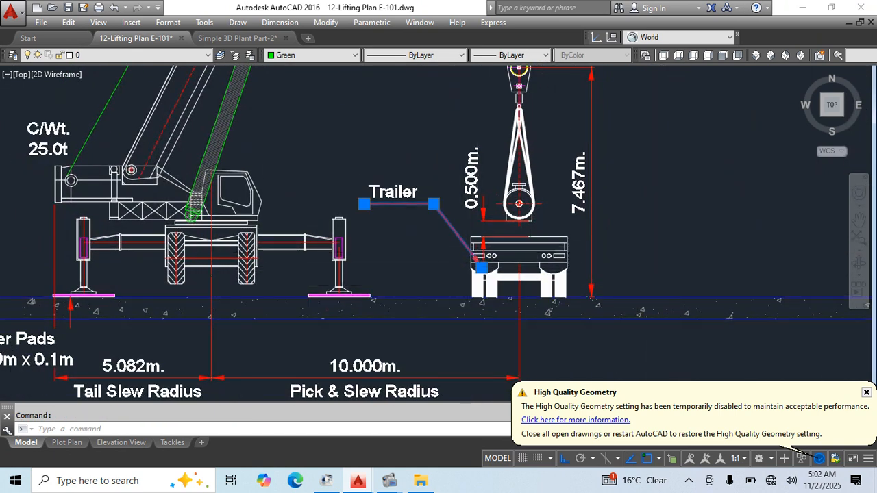
scroll(473, 260, up, 4)
click(483, 265)
click(471, 235)
key(Escape)
scroll(487, 233, down, 4)
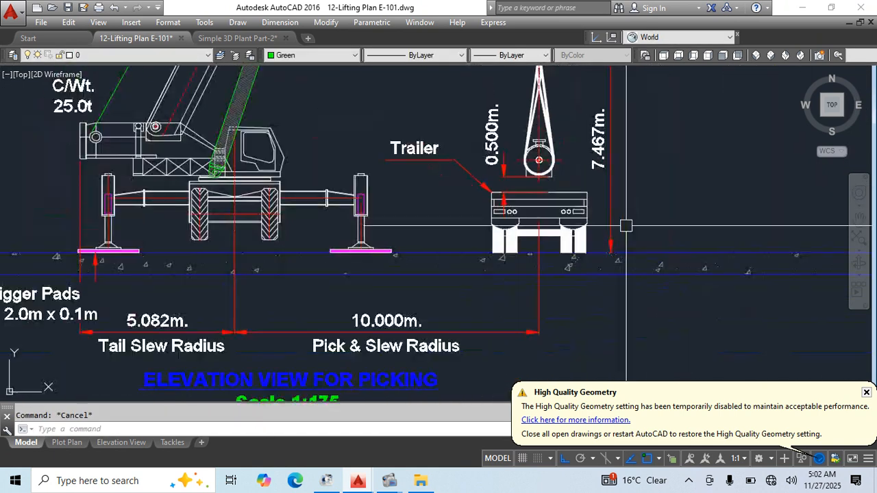
Change the Trailer label text to Transporter.
middle_drag(625, 226, 632, 267)
scroll(412, 175, up, 2)
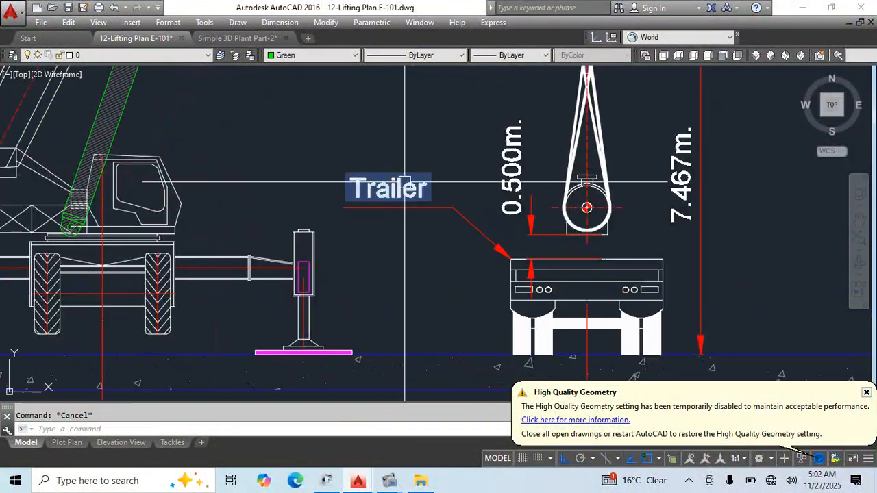
double_click(409, 184)
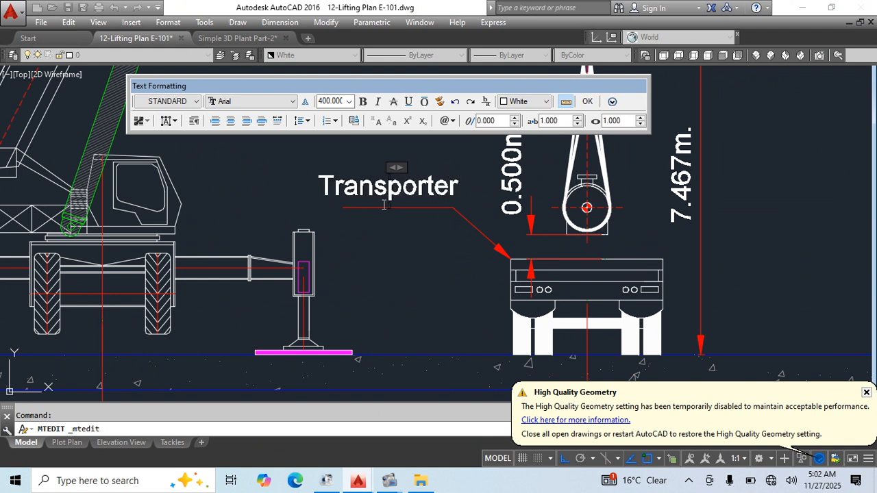
click(382, 211)
Extend the leader's horizontal line to the left so that it underlines the whole Transporter label.
click(343, 207)
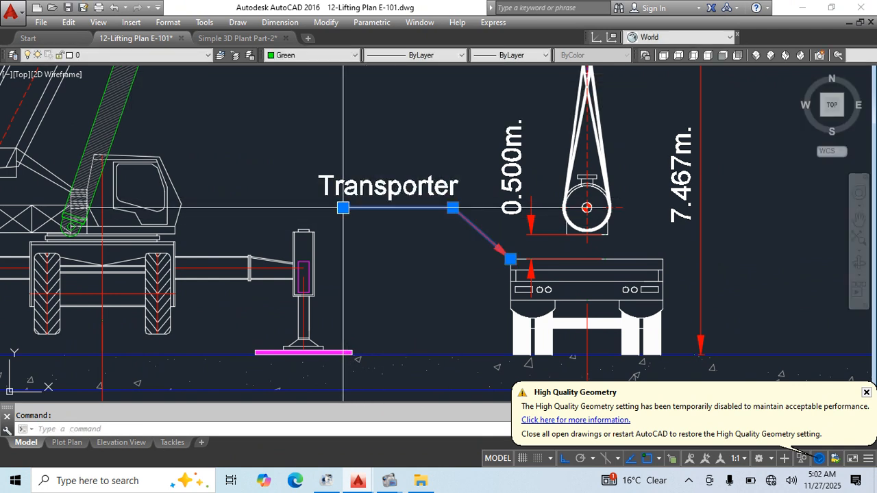
click(343, 207)
scroll(341, 221, up, 3)
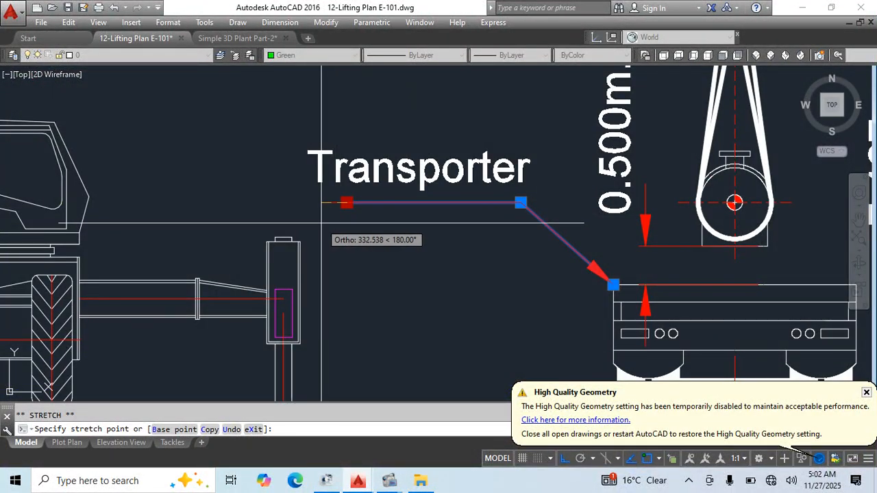
click(322, 222)
key(Escape)
Save the lifting plan drawing and dismiss the High Quality Geometry notification.
scroll(544, 318, down, 8)
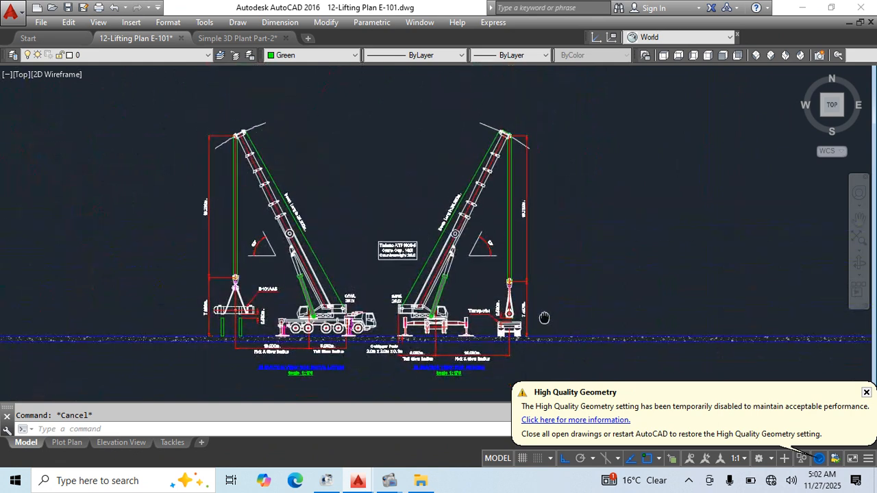
middle_drag(544, 318, 540, 317)
key(ctrl+s)
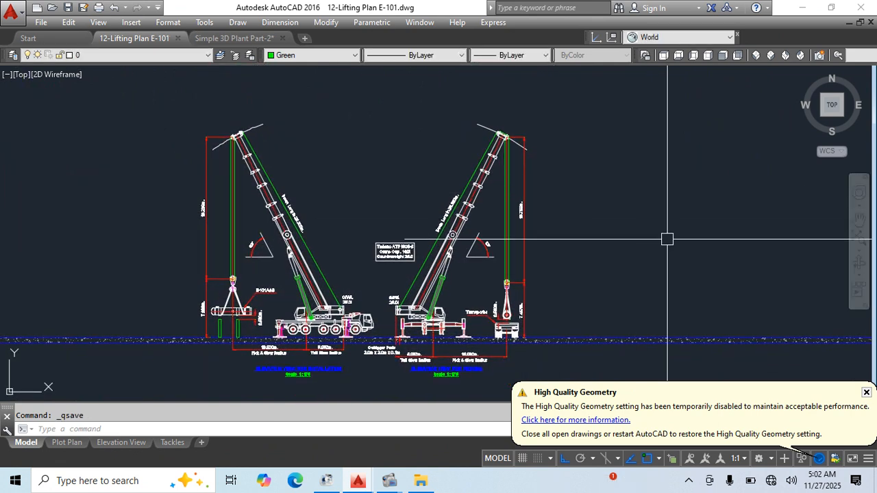
scroll(667, 239, down, 4)
click(866, 392)
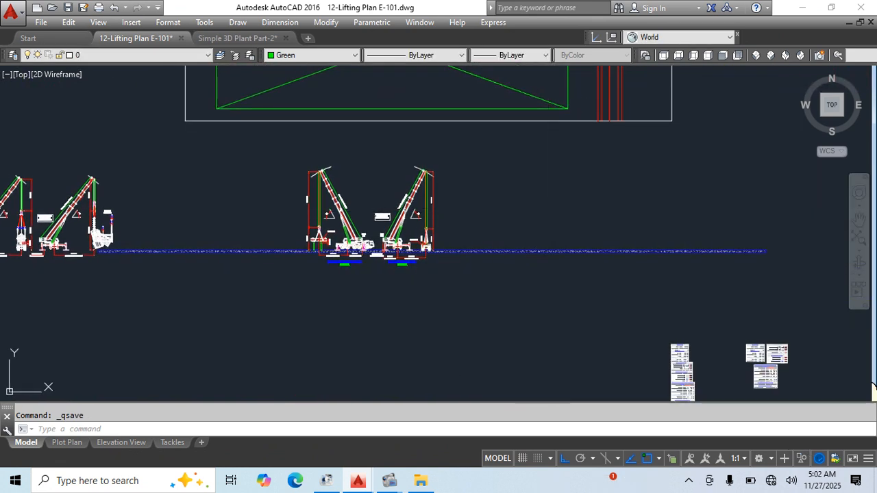
Open the Plot Plan layout and activate its main viewport, which holds the crane data tables.
middle_drag(704, 276, 523, 166)
scroll(509, 247, up, 2)
middle_drag(258, 225, 505, 264)
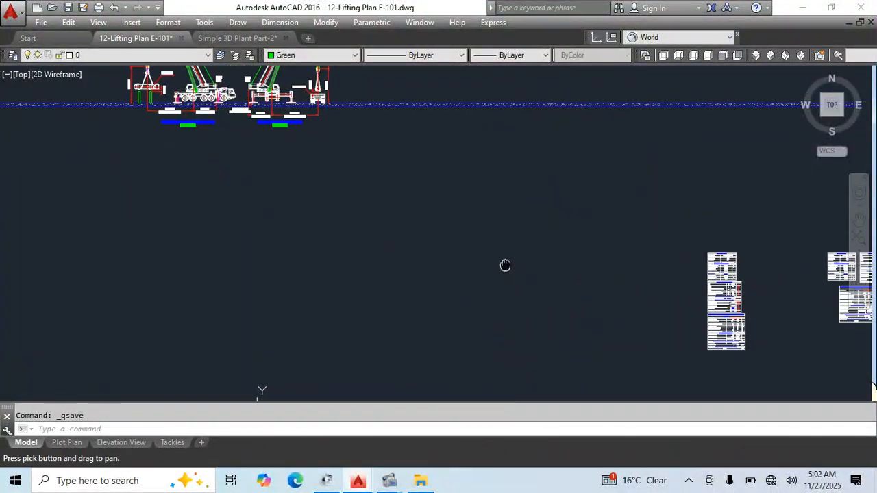
click(67, 442)
scroll(473, 205, down, 3)
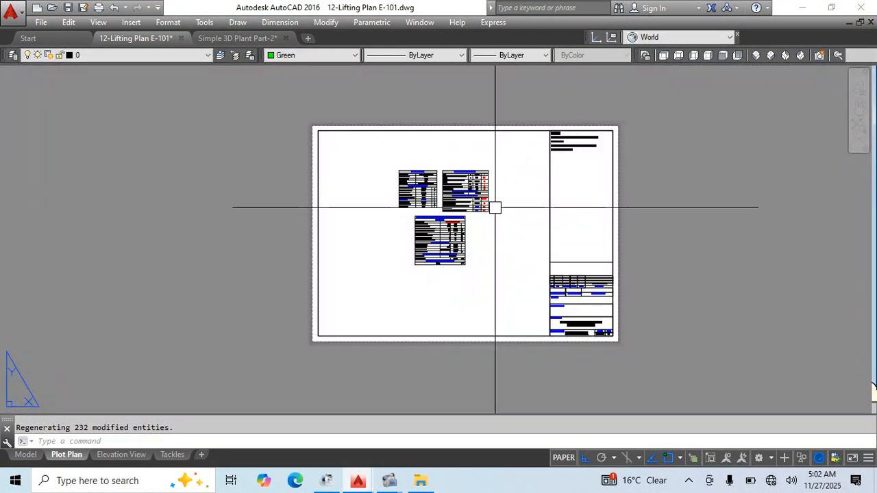
scroll(377, 202, up, 2)
double_click(386, 204)
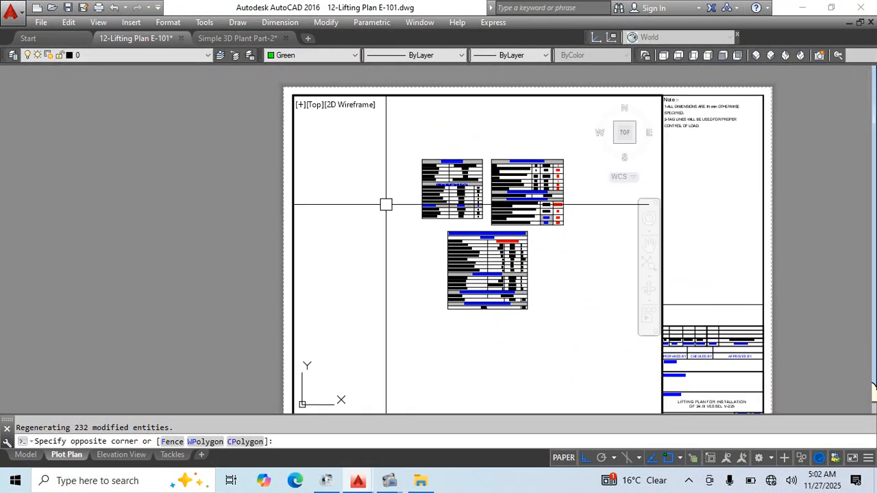
Zoom the main viewport to the drawing extents, shift the site plan towards its middle and return to paper space.
middle_click(427, 225)
middle_click(427, 226)
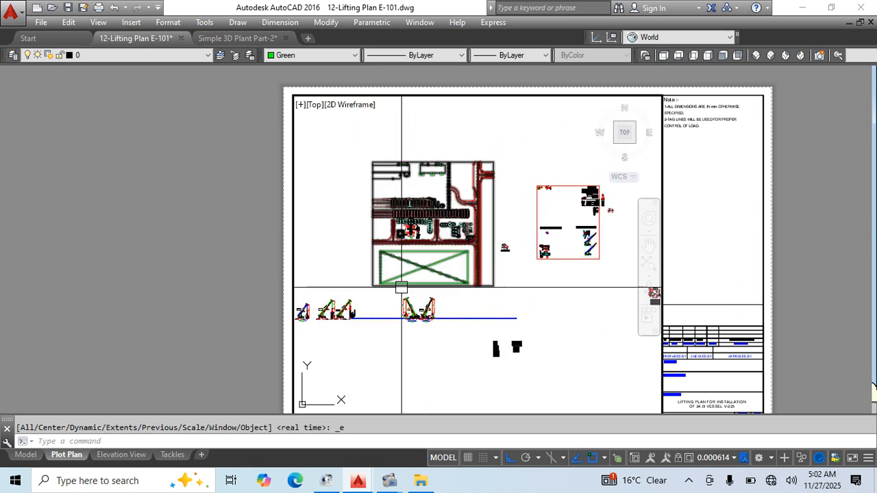
middle_drag(325, 325, 412, 316)
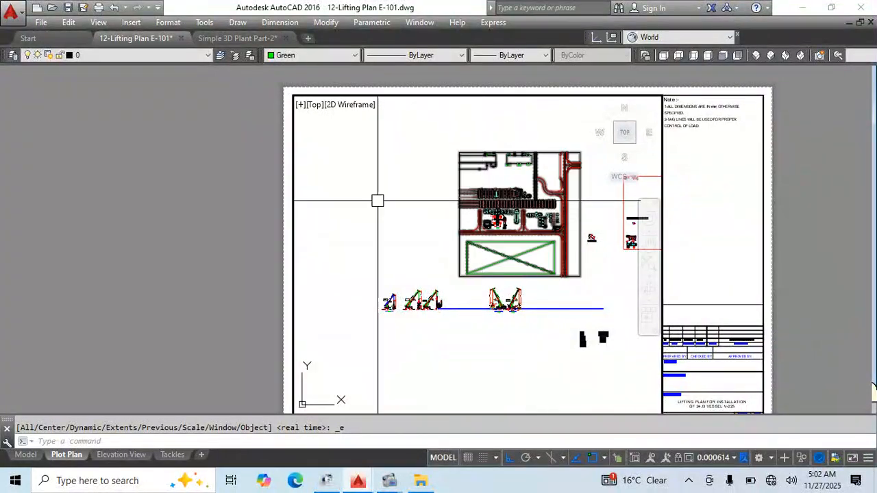
double_click(164, 189)
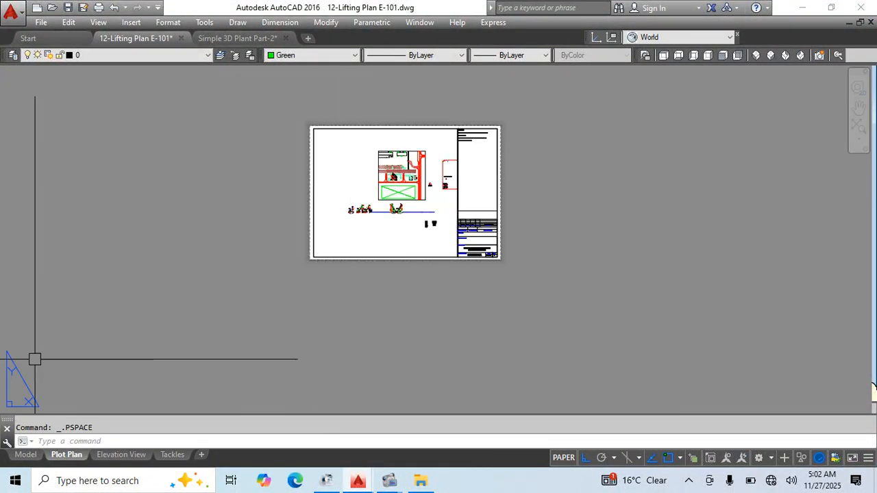
Copy the large viewport from the Elevation View layout and paste it beside the sheet on the Plot Plan layout.
click(120, 457)
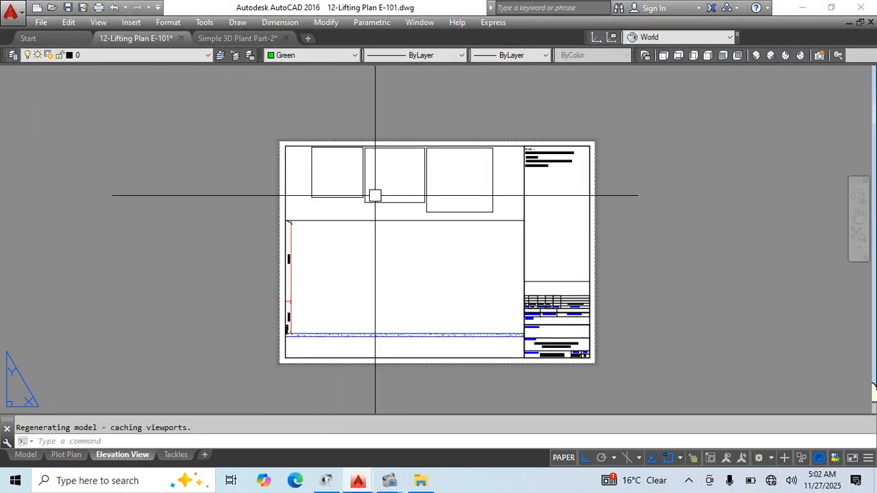
scroll(363, 219, up, 3)
click(359, 233)
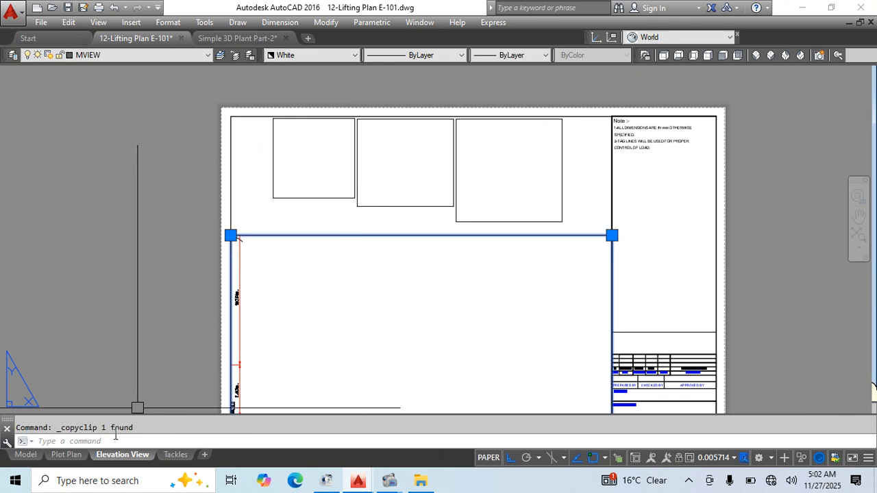
click(66, 455)
key(ctrl+v)
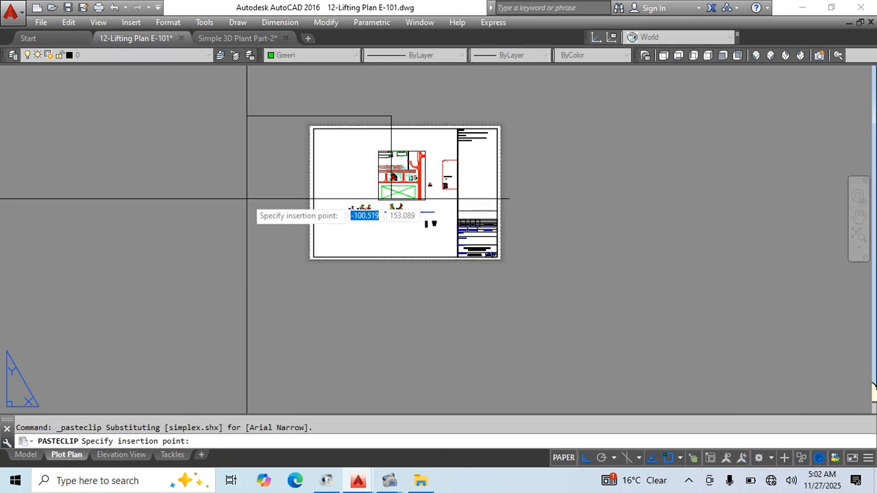
key(Escape)
scroll(349, 172, up, 2)
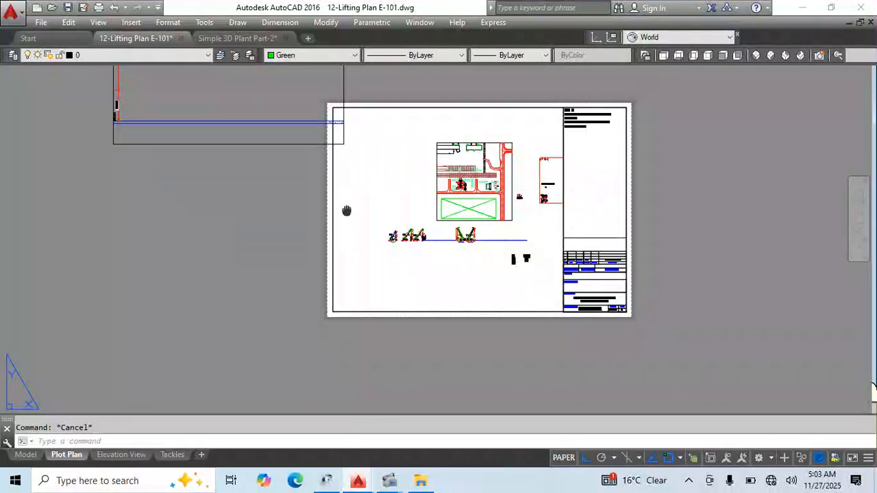
Match the properties of the pasted viewport onto the Plot Plan sheet's main viewport.
scroll(389, 249, up, 1)
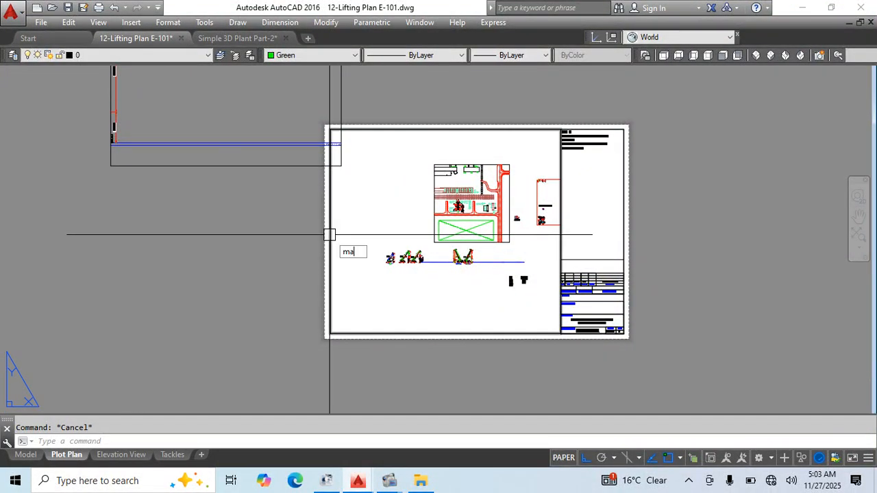
text(ma)
key(Return)
click(244, 166)
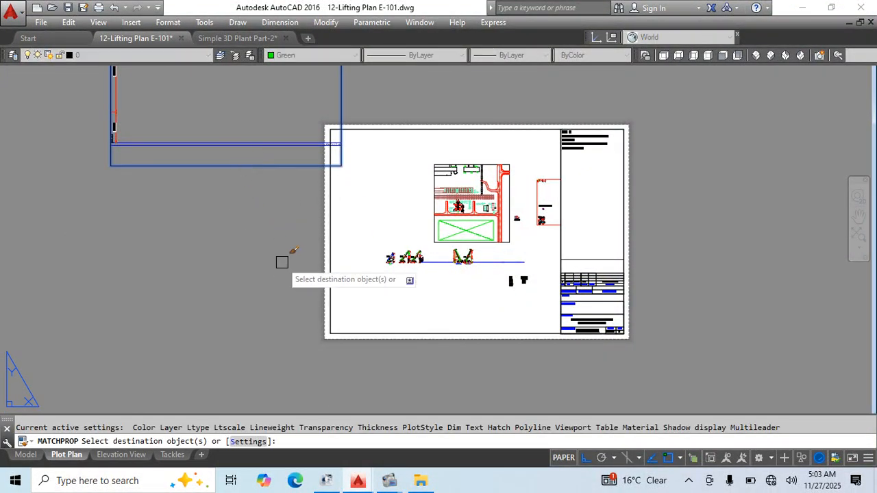
click(409, 131)
key(Escape)
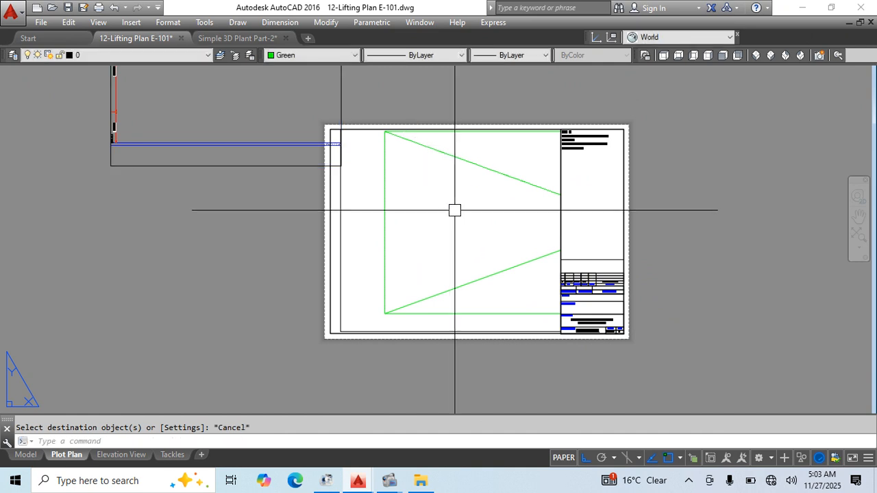
Bring the crane plan view into the main viewport's upper area without changing its scale, and return to paper space.
double_click(455, 207)
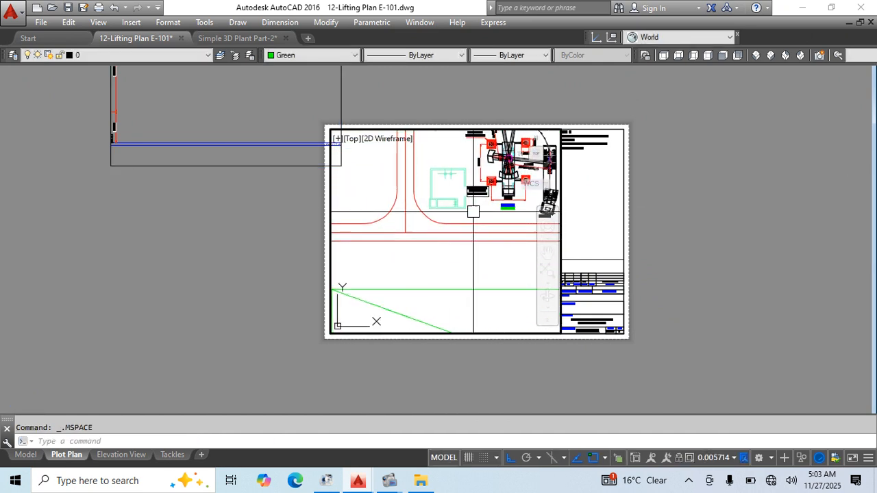
middle_drag(423, 250, 346, 243)
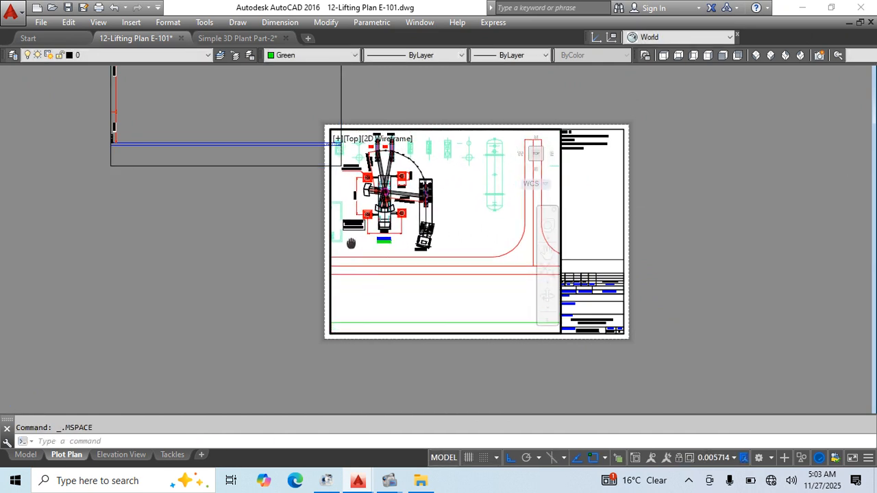
double_click(237, 243)
scroll(411, 240, up, 8)
scroll(539, 231, down, 8)
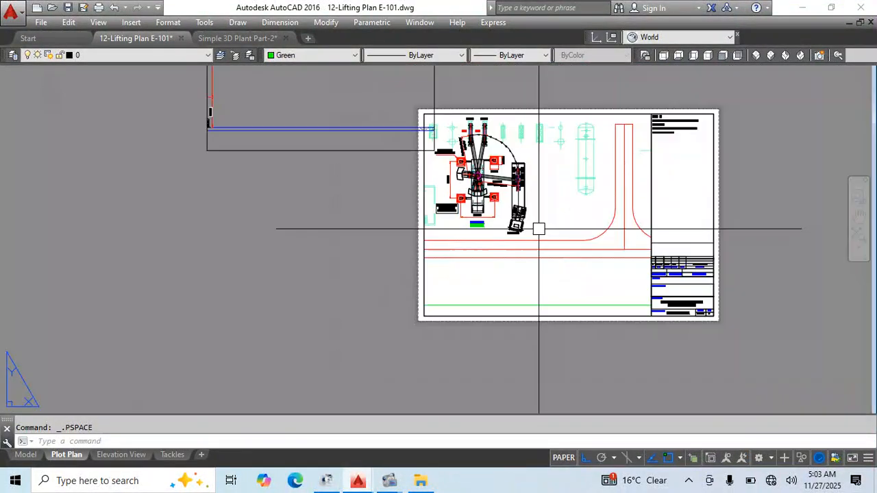
Shrink the main viewport around the crane plan view by pulling in its right edge and raising its lower edge.
scroll(548, 152, up, 2)
click(545, 146)
click(635, 146)
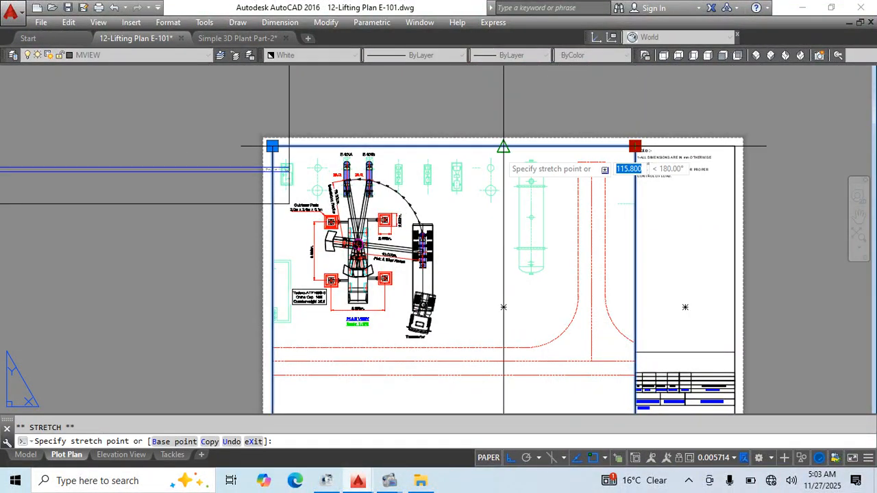
key(Escape)
scroll(287, 264, up, 2)
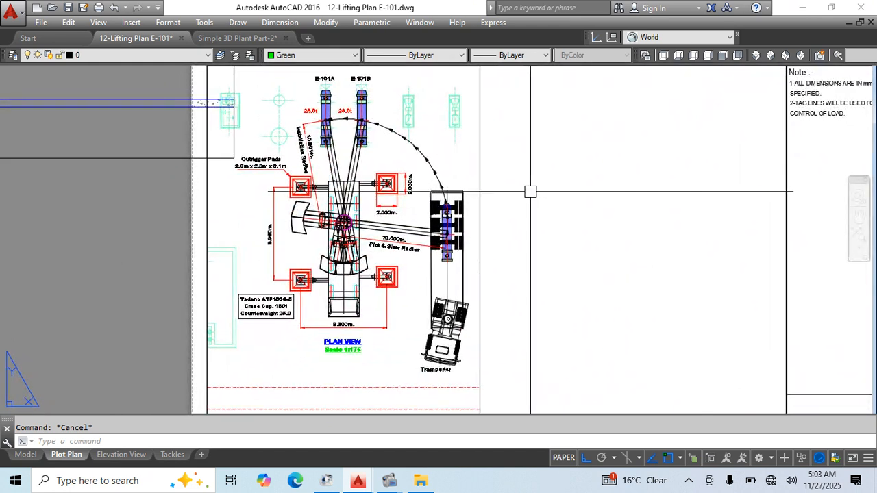
scroll(496, 303, down, 2)
middle_drag(497, 303, 535, 345)
click(493, 299)
click(489, 326)
click(489, 202)
key(Escape)
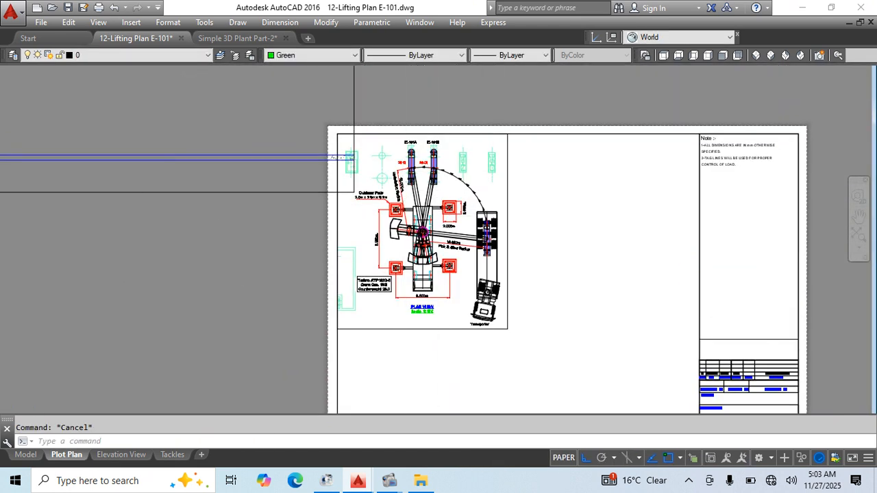
Reposition the crane plan view inside the resized viewport so it fits within the frame, and return to paper space.
scroll(407, 202, up, 1)
double_click(483, 200)
middle_drag(482, 200, 463, 195)
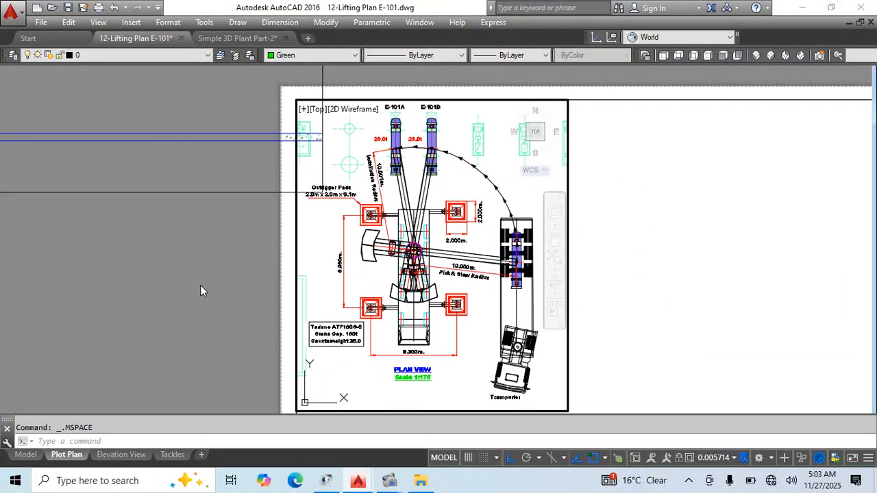
double_click(217, 268)
Erase the pasted elevation viewport lying outside the Plot Plan sheet.
scroll(311, 202, down, 2)
key(Escape)
click(271, 196)
text(e)
key(Return)
middle_drag(442, 320, 432, 245)
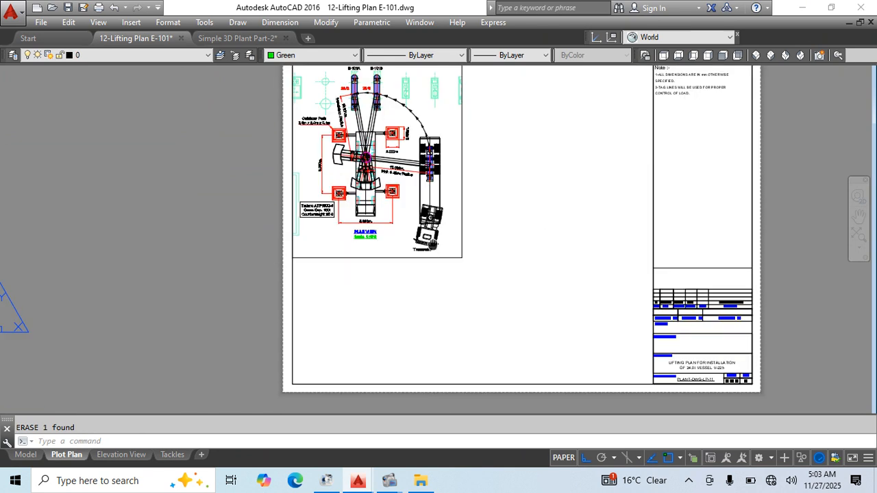
Copy the plan view viewport horizontally into the empty area between it and the title block.
click(440, 258)
middle_drag(486, 294, 467, 277)
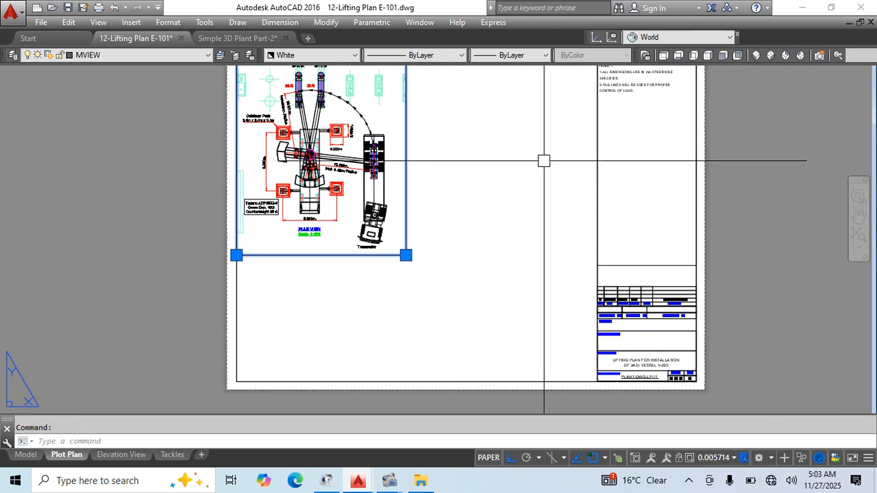
text(co)
key(Return)
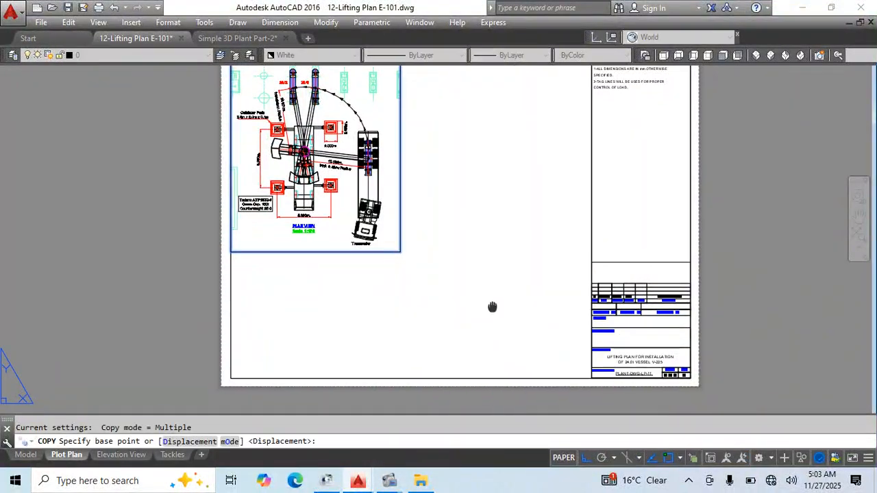
scroll(480, 309, down, 3)
click(325, 338)
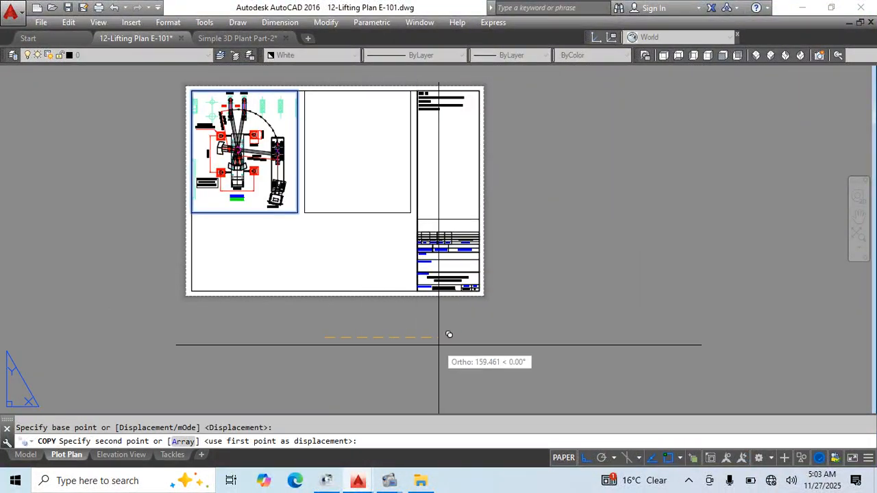
click(442, 345)
key(Escape)
Show the crane elevation with the Transporter and 10.000m pick radius in the copied viewport, and return to paper space.
scroll(328, 139, up, 5)
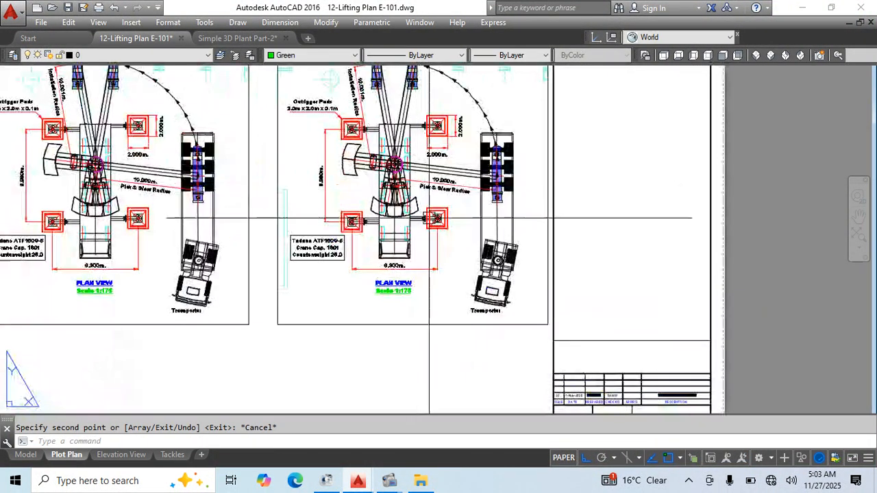
double_click(448, 229)
middle_drag(449, 288, 420, 87)
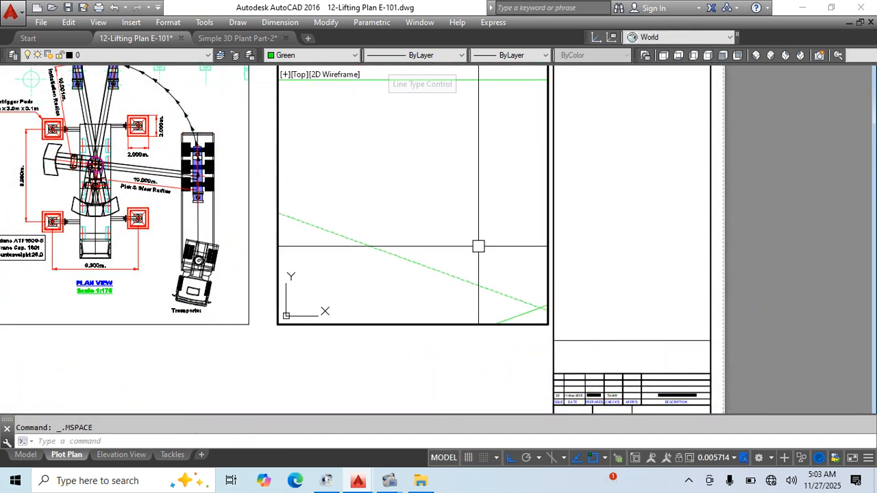
mouse_move(456, 208)
middle_down()
mouse_move(453, 137)
mouse_move(329, 165)
mouse_move(353, 148)
middle_up()
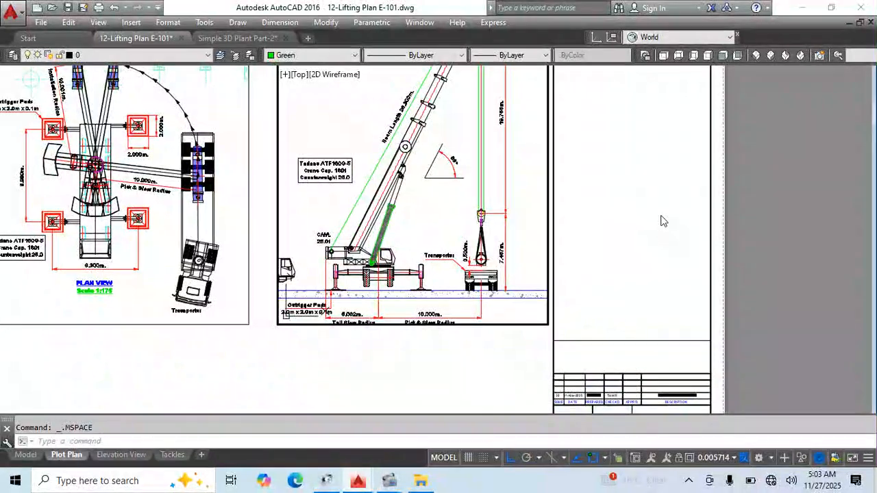
double_click(662, 219)
middle_drag(571, 200, 579, 151)
scroll(579, 151, down, 4)
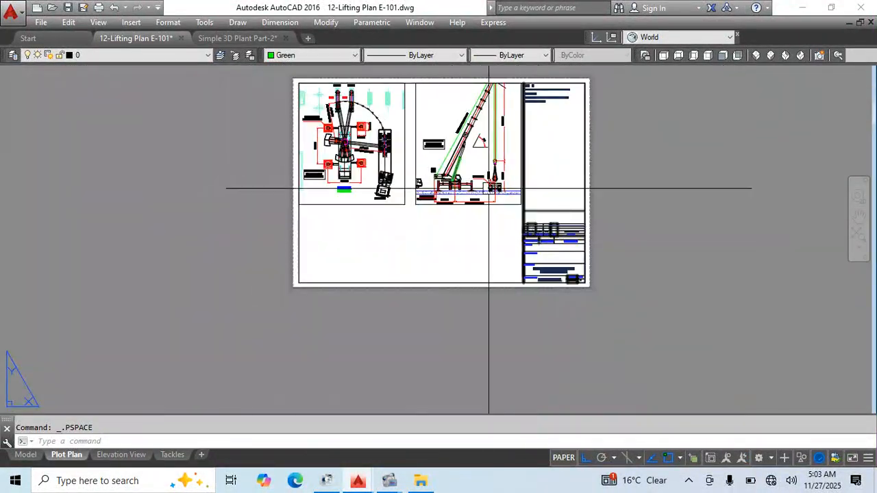
Examine the plan view's title, scale text and 8.300m outrigger dimension on the Plot Plan sheet.
scroll(354, 188, up, 8)
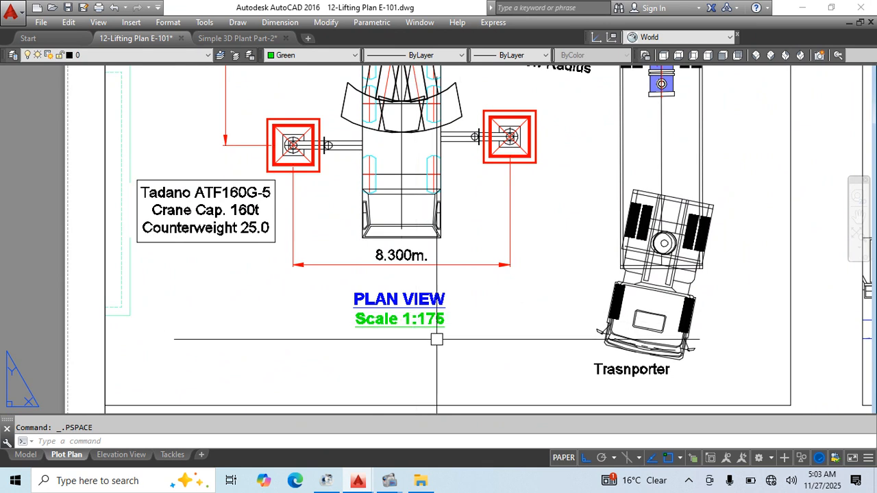
scroll(475, 302, down, 4)
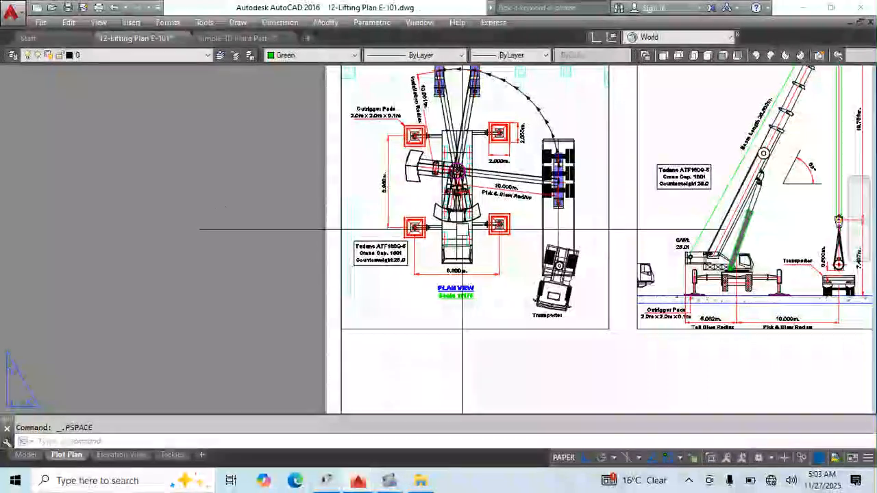
scroll(481, 298, up, 6)
scroll(470, 284, down, 2)
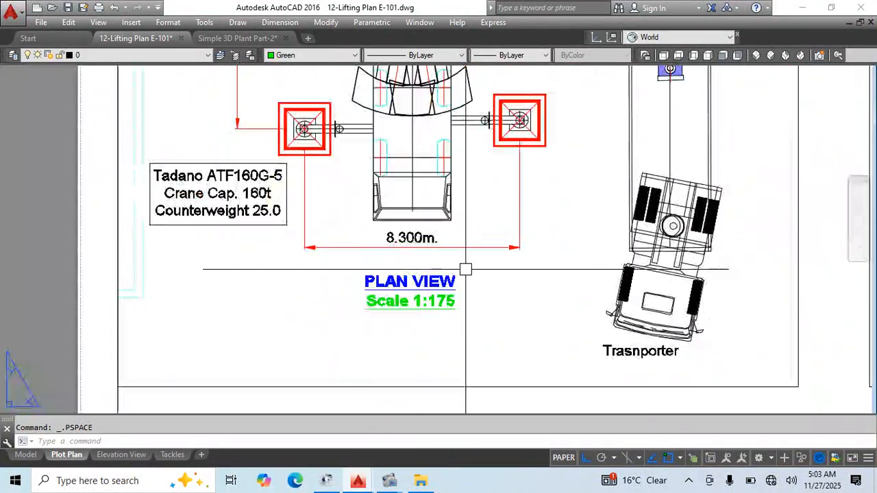
scroll(466, 268, down, 4)
scroll(156, 214, down, 4)
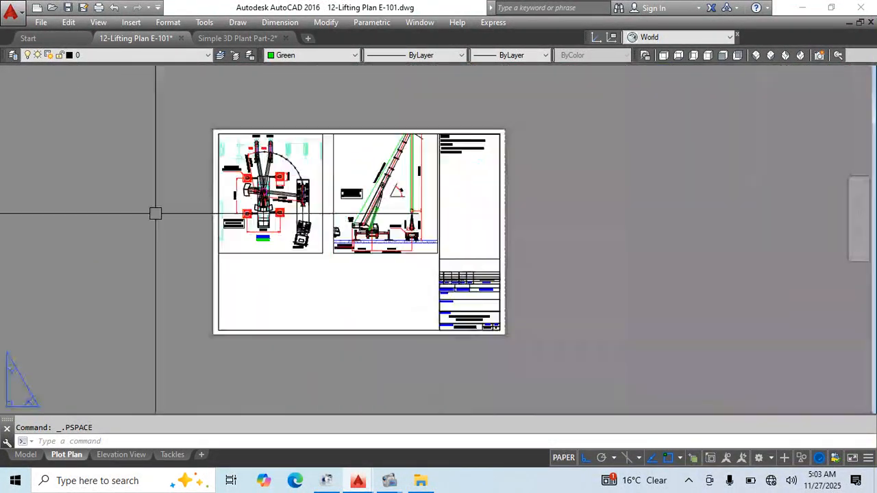
middle_drag(157, 213, 200, 221)
scroll(291, 217, up, 4)
scroll(276, 248, up, 3)
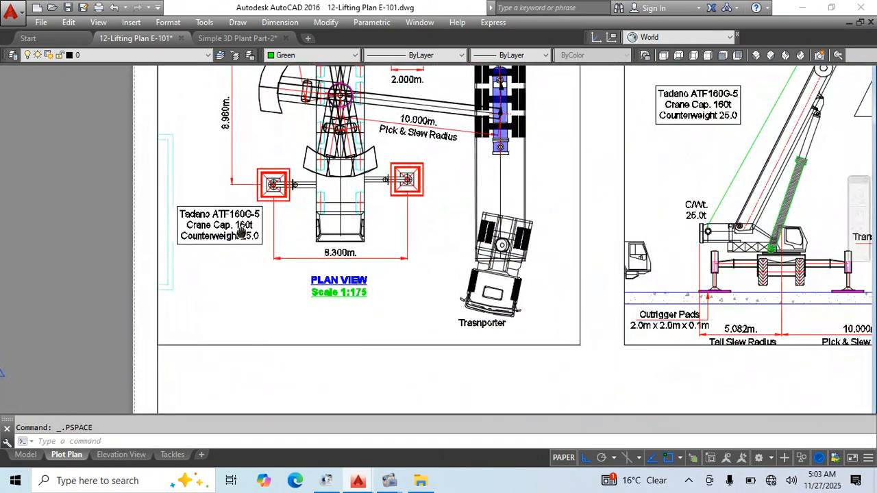
key(Return)
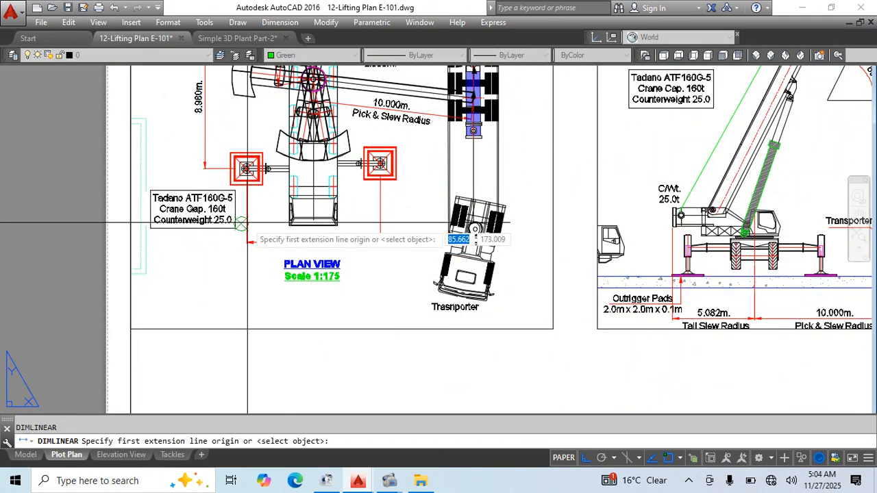
click(243, 224)
key(Escape)
key(Return)
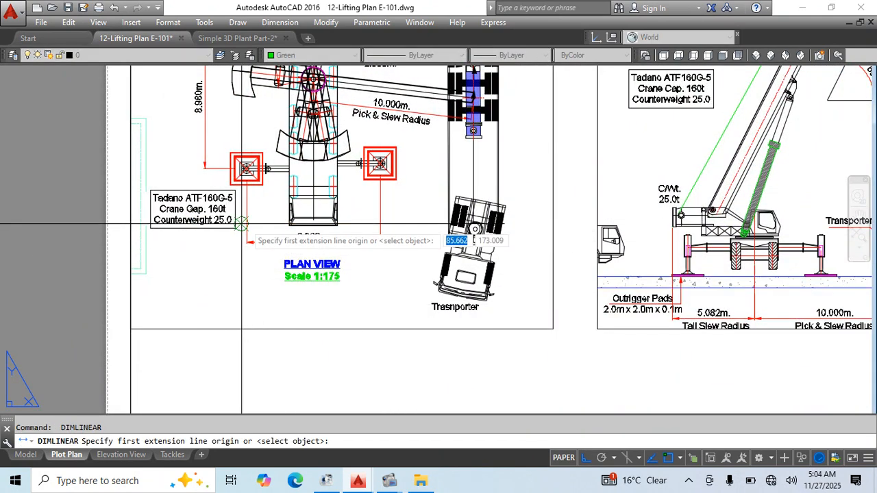
click(246, 223)
key(Escape)
key(Return)
click(246, 224)
key(Escape)
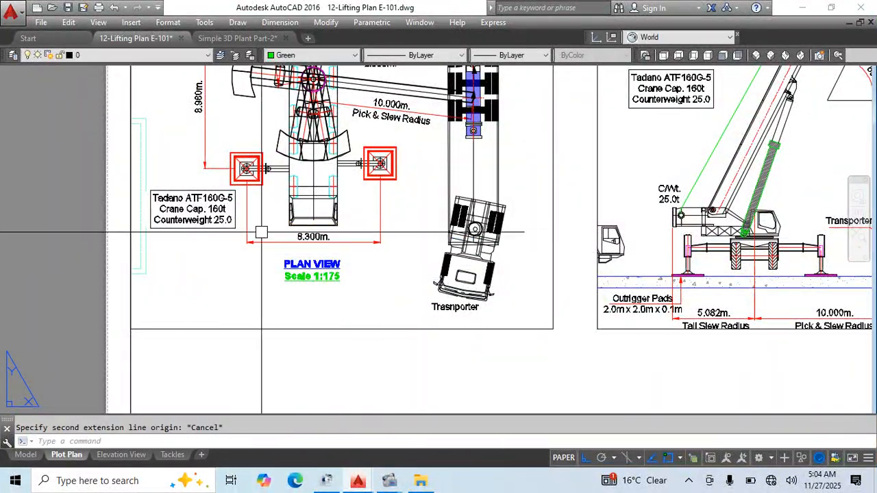
Place a paper space linear dimension between the extension lines of the plan view's 8.300m outrigger dimension.
key(Return)
scroll(246, 226, up, 4)
click(220, 236)
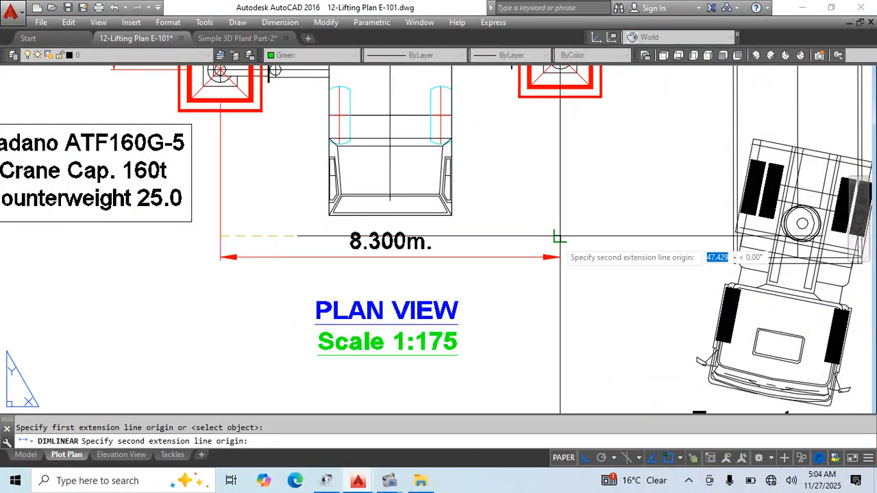
click(525, 244)
scroll(494, 269, down, 8)
scroll(494, 269, down, 8)
click(471, 348)
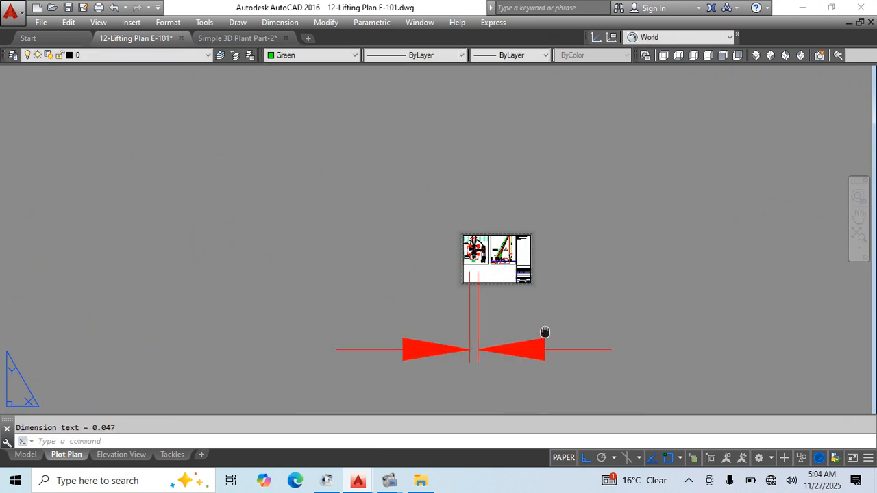
In Calculator, divide 8.3 by the plan's 175 scale to check the paper space dimension, and compute the scale factor for 1:200.
middle_drag(544, 333, 520, 235)
click(95, 483)
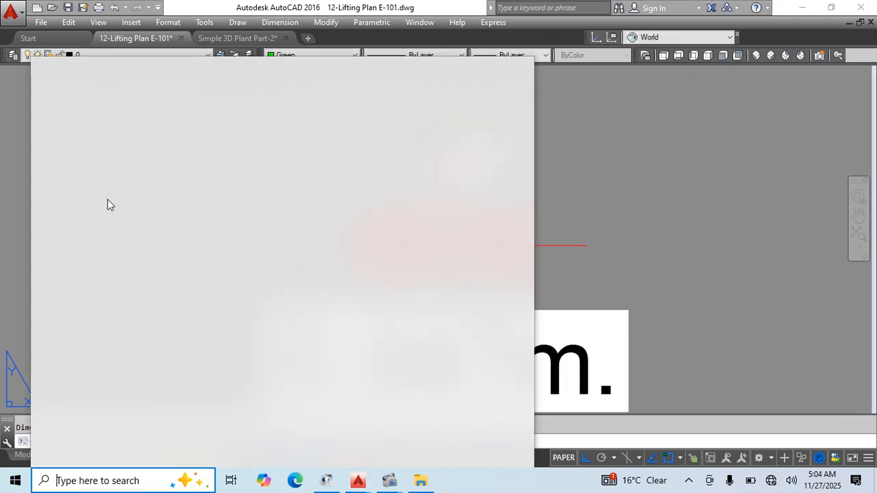
click(113, 265)
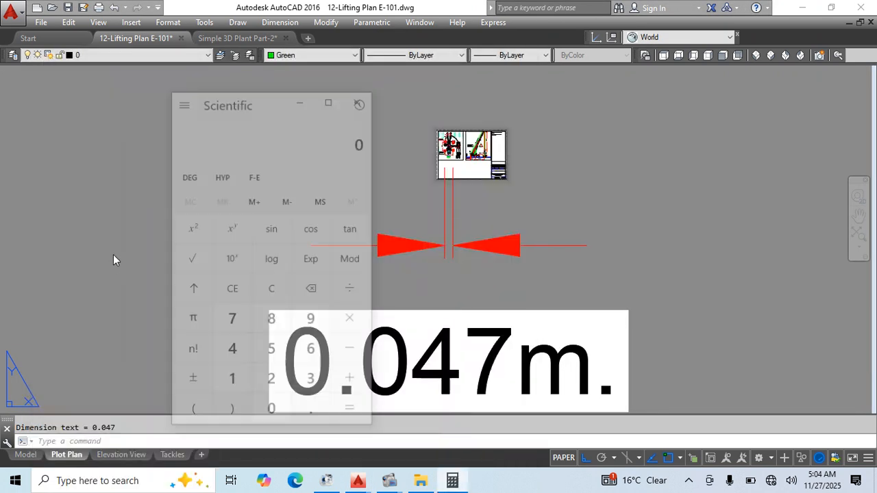
click(272, 327)
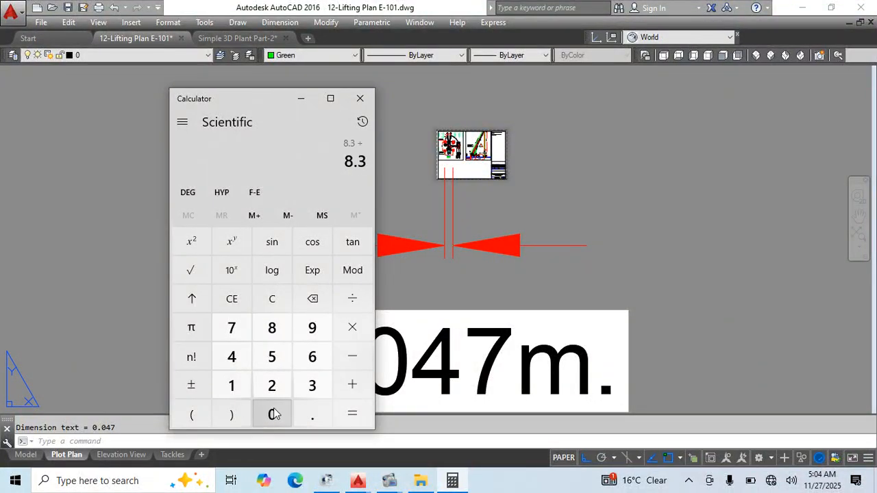
click(231, 330)
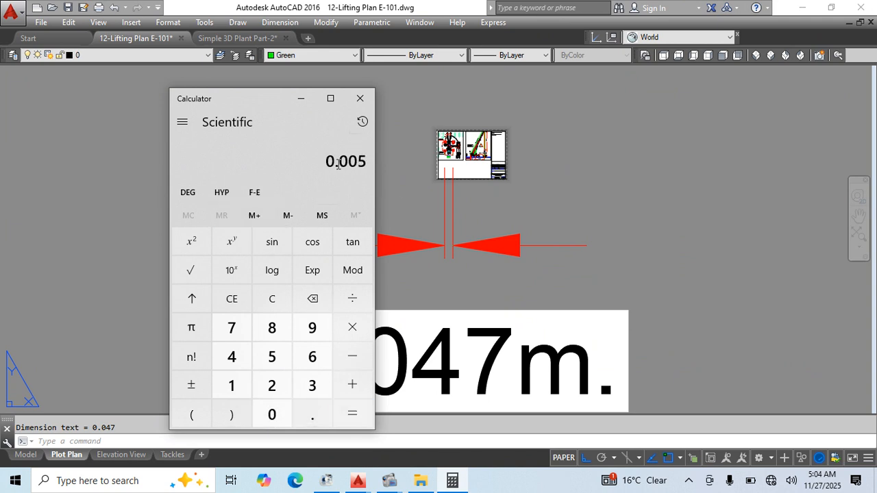
Return to the drawing and delete the paper space dimension below the Plot Plan sheet.
click(617, 236)
key(Escape)
click(609, 223)
click(409, 287)
key(Delete)
Set the plan view viewport's custom scale to 0.005.
scroll(455, 147, up, 4)
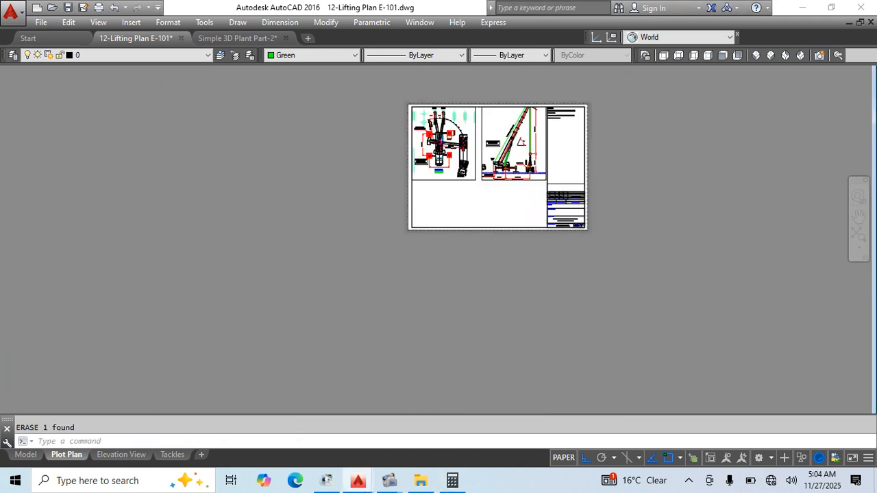
click(418, 222)
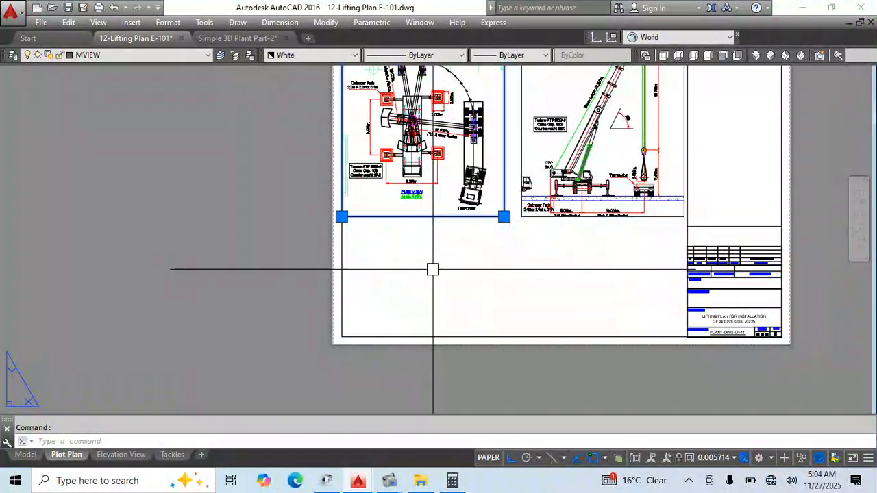
key(ctrl+1)
click(156, 320)
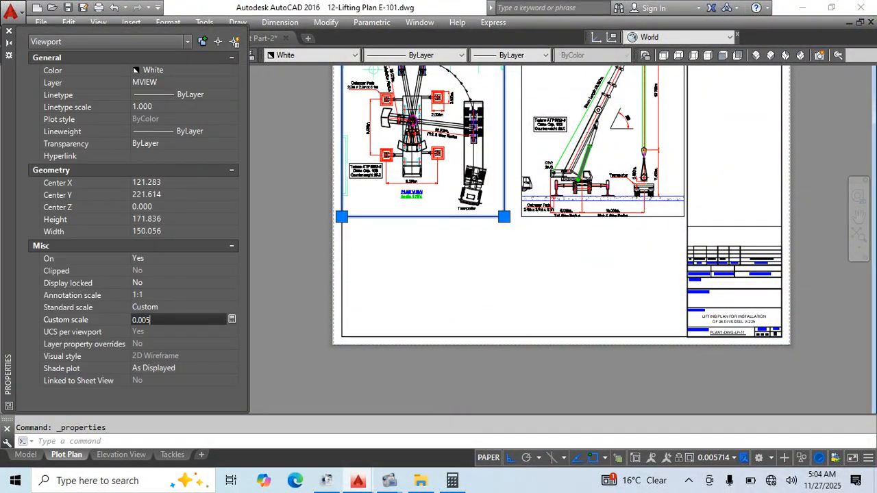
key(Return)
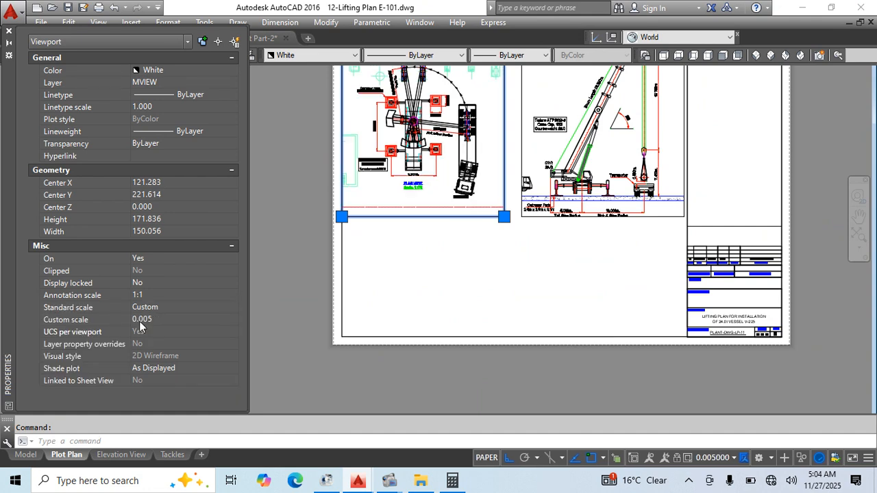
Shift the crane plan up and to the left inside its viewport, and return to paper space.
middle_drag(444, 230, 448, 308)
scroll(427, 167, up, 2)
key(Escape)
scroll(466, 162, down, 1)
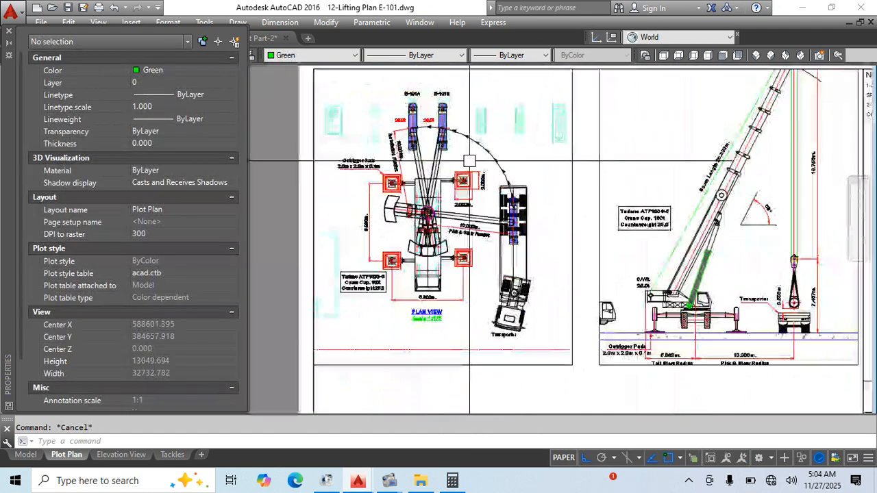
double_click(464, 159)
middle_drag(463, 158, 448, 144)
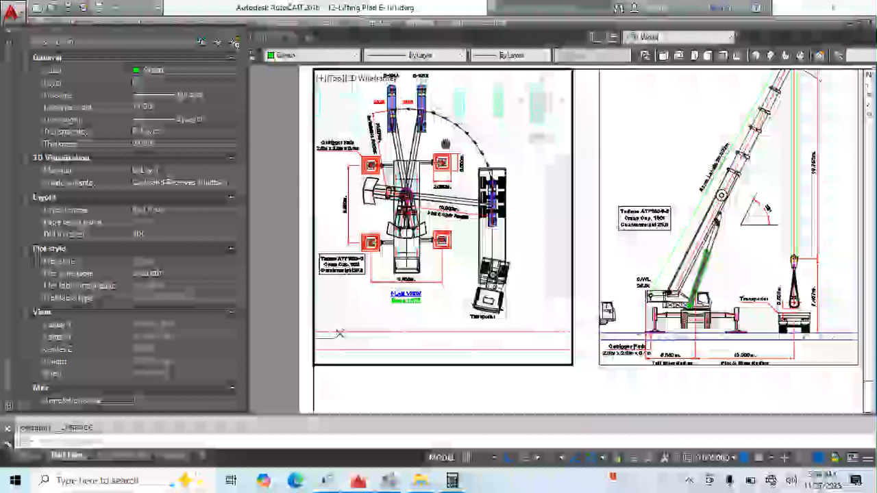
double_click(267, 157)
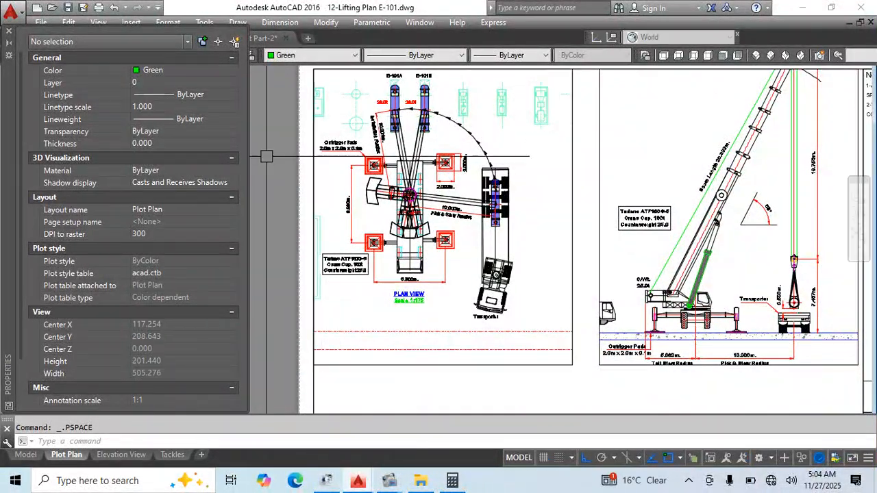
Shrink the plan view viewport from its lower right corner to about 127 x 147, close around the crane plan.
click(442, 352)
click(435, 367)
click(572, 365)
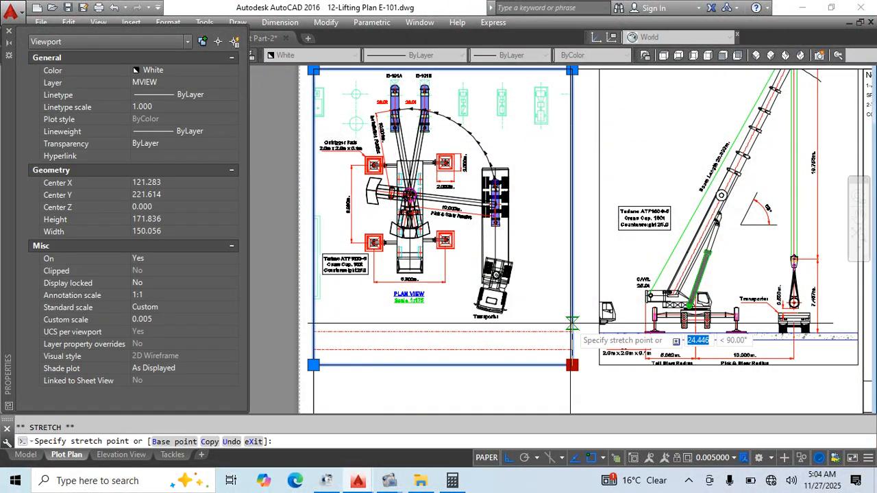
click(533, 323)
Match the plan viewport's properties onto the elevation viewport so it takes the same scale, and close the object properties.
middle_drag(594, 377, 405, 364)
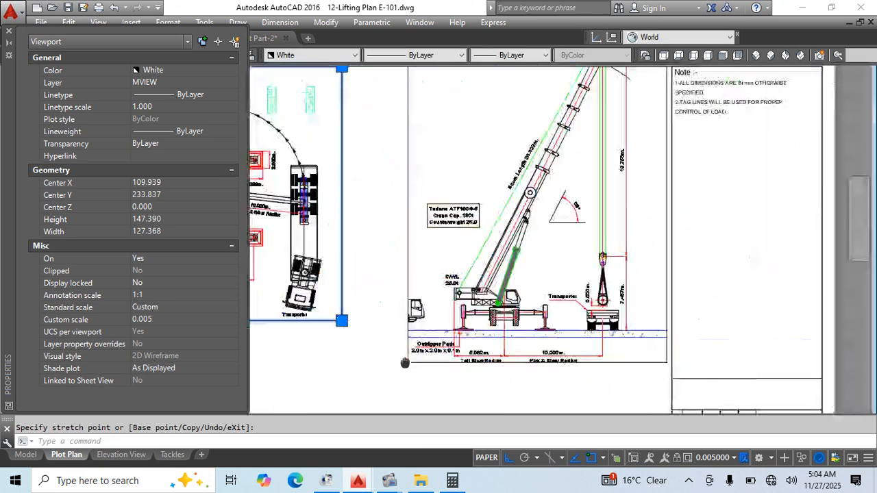
key(Escape)
scroll(578, 280, down, 1)
middle_drag(514, 310, 531, 298)
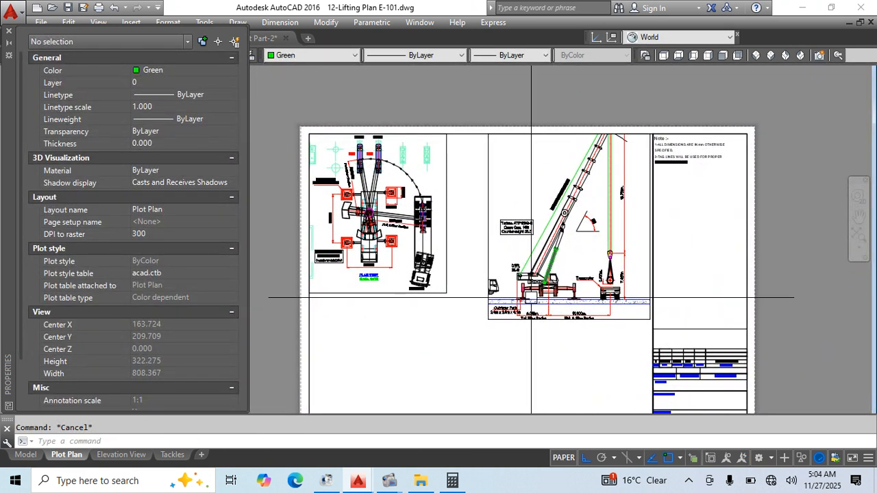
text(ma)
key(Return)
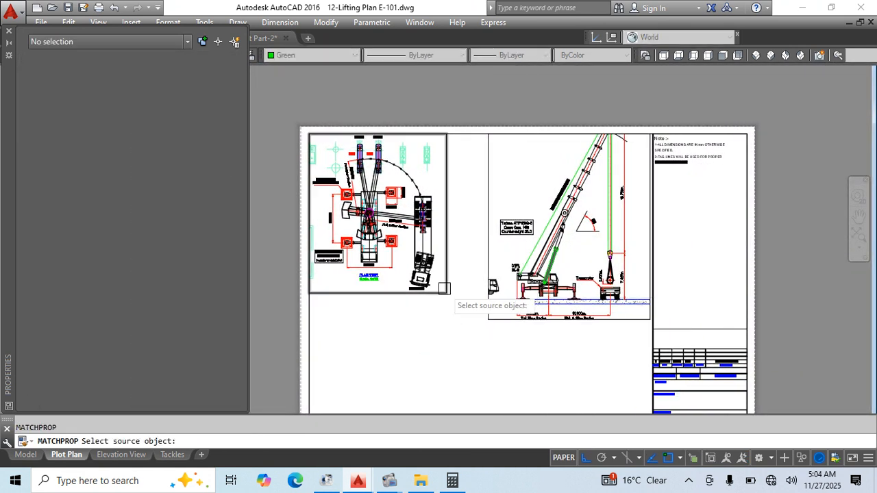
click(447, 288)
click(484, 324)
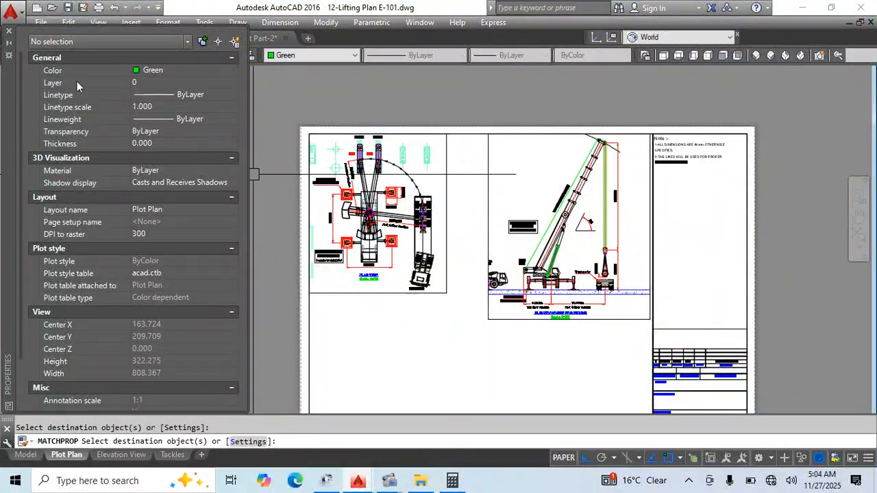
key(Escape)
click(8, 31)
Change the scale text under the PLAN VIEW title to "Scale 1:200" and return to paper space.
scroll(370, 278, up, 10)
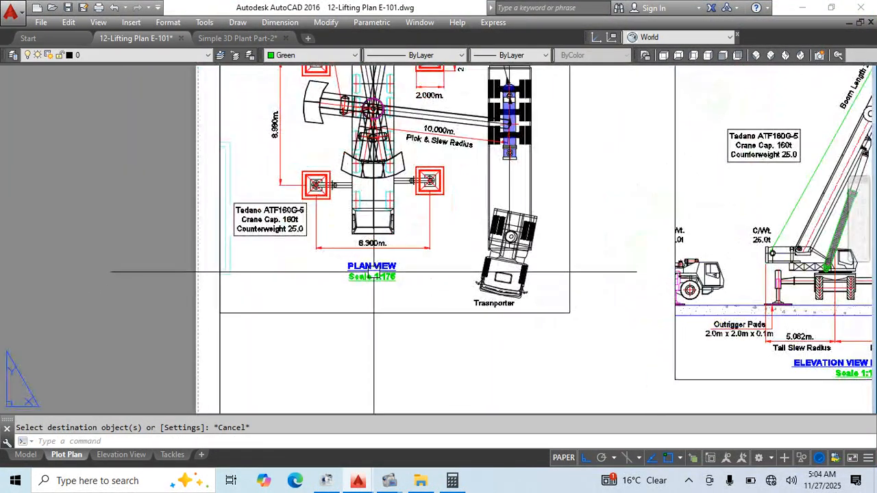
double_click(427, 278)
double_click(392, 281)
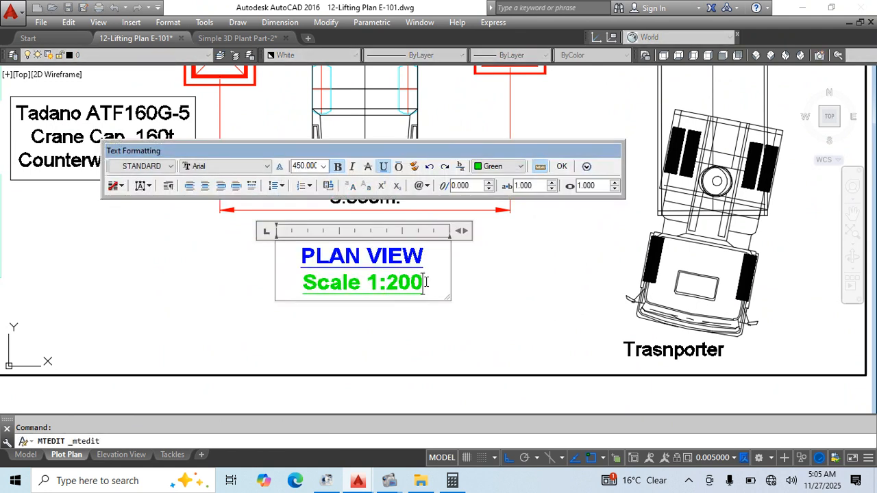
click(476, 341)
key(Return)
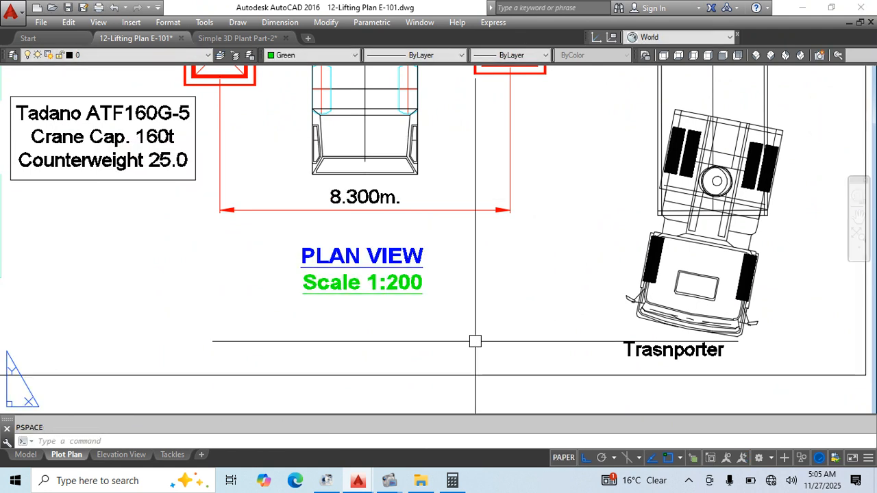
Shift the picking elevation to the right inside its viewport, and return to paper space.
scroll(477, 322, down, 8)
middle_drag(479, 295, 468, 374)
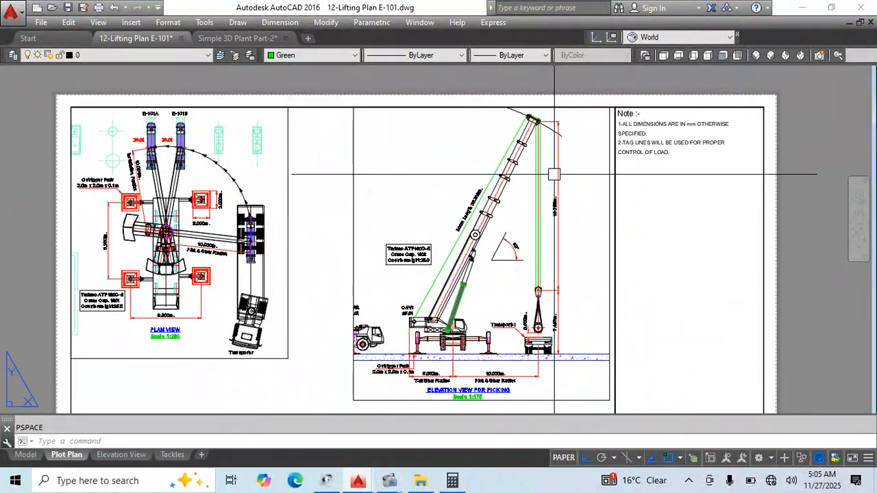
double_click(535, 205)
middle_drag(521, 210, 558, 212)
double_click(628, 251)
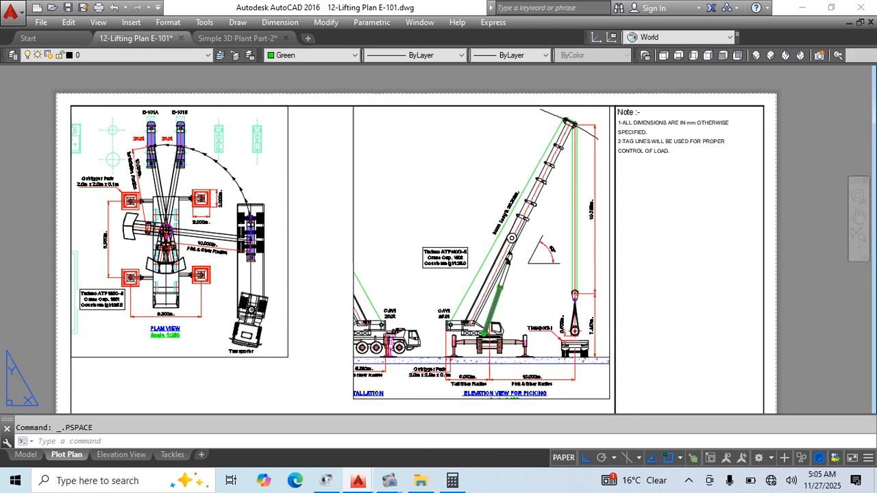
Stretch the elevation viewport's left edge inward to crop out the neighbouring installation elevation.
middle_drag(380, 384, 379, 291)
scroll(380, 291, up, 1)
scroll(384, 321, up, 1)
click(337, 313)
click(337, 313)
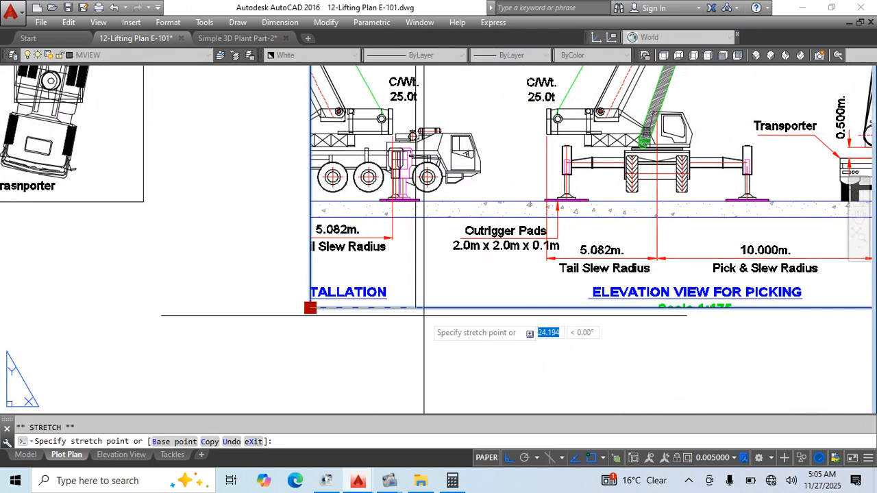
click(451, 316)
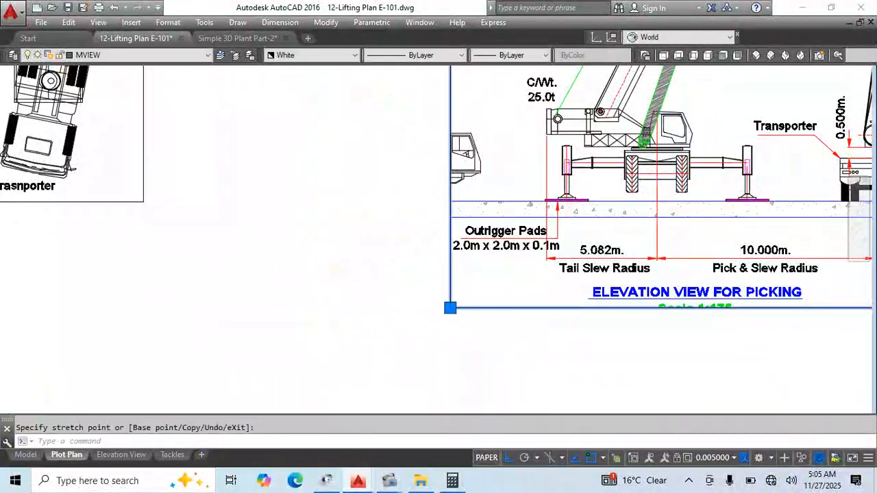
scroll(535, 223, down, 3)
key(Escape)
Try to move the elevation viewport down to the sheet's bottom border, beneath the plan view.
middle_drag(589, 309, 562, 357)
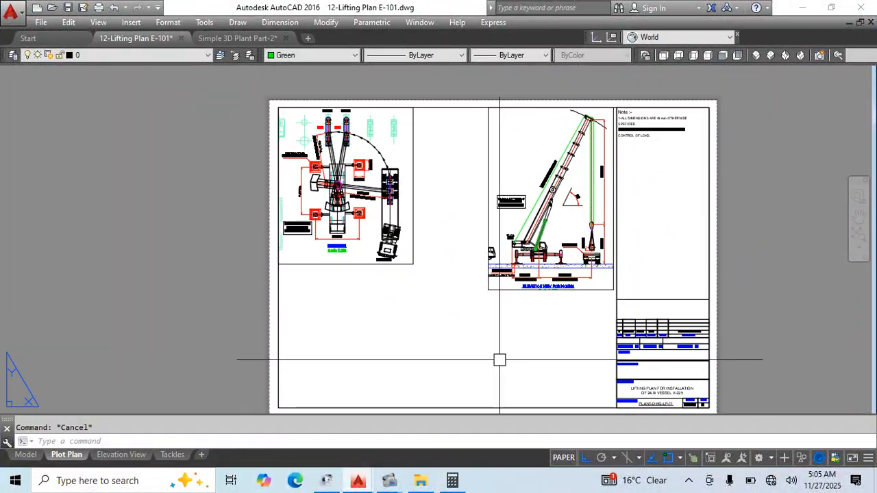
middle_drag(509, 321, 514, 293)
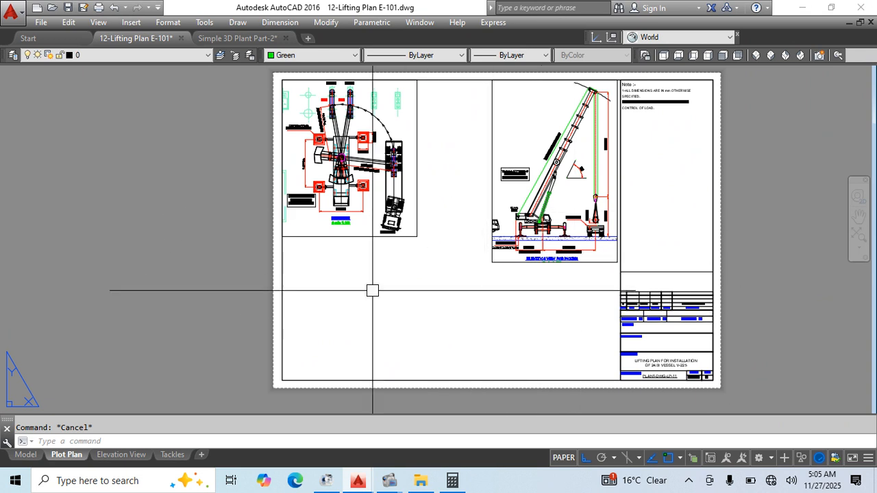
click(554, 293)
click(495, 248)
text(m)
key(Return)
click(532, 262)
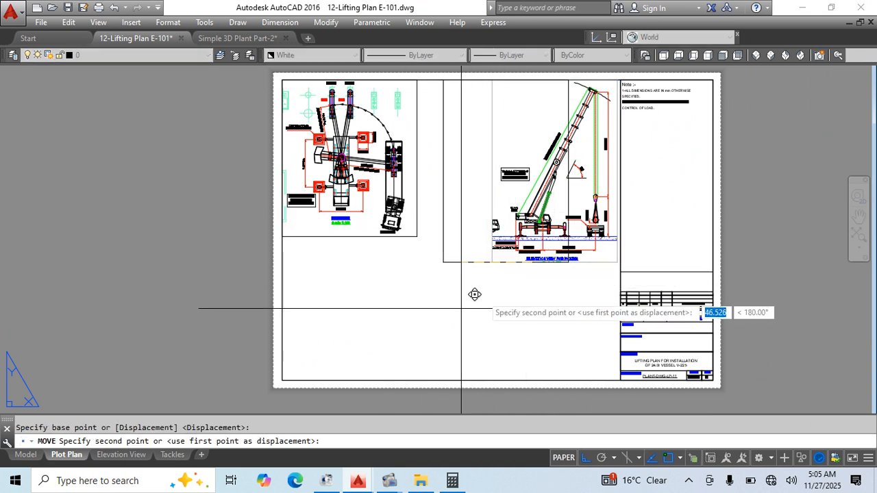
click(327, 381)
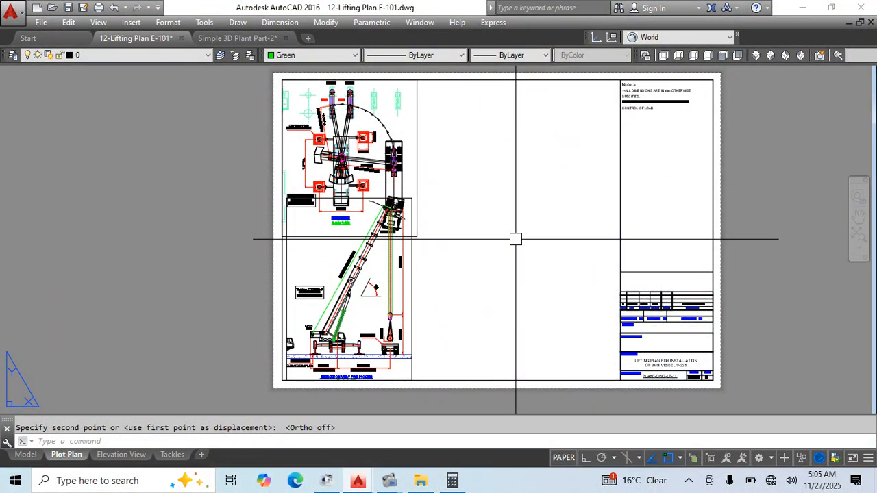
Undo the elevation viewport's move and the stretch of its left edge.
key(ctrl+z)
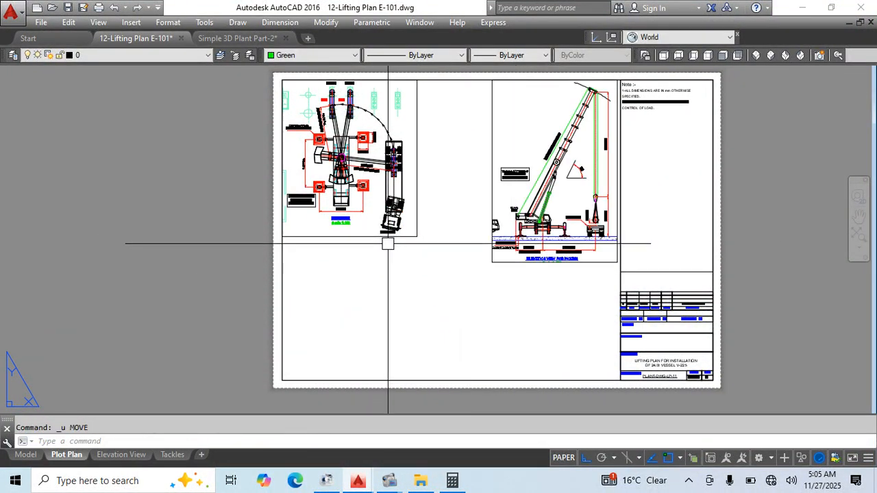
key(ctrl+z)
key(ctrl+z)
key(ctrl+z)
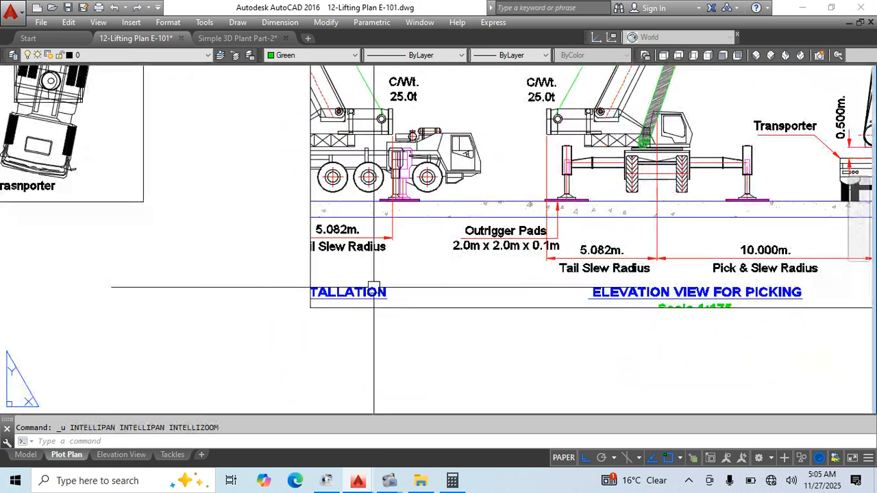
double_click(306, 273)
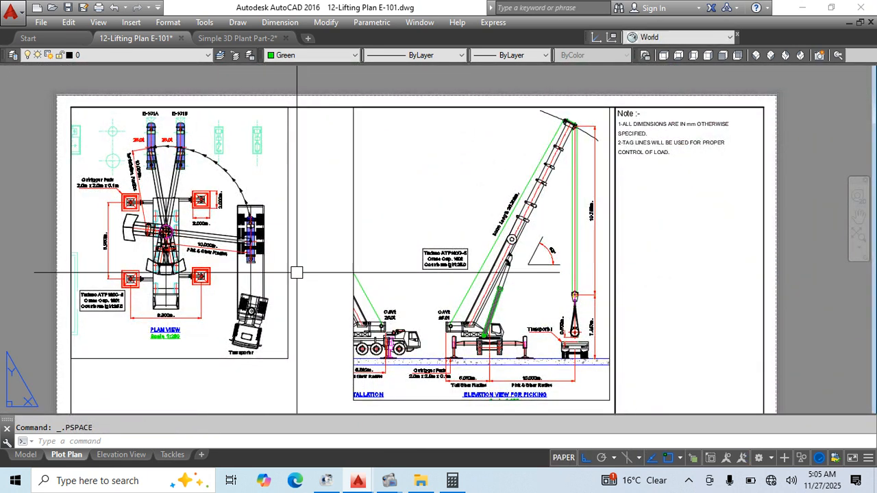
Calculate the full-precision viewport scale factor for 1:175 in Calculator and close it.
middle_drag(385, 240, 508, 185)
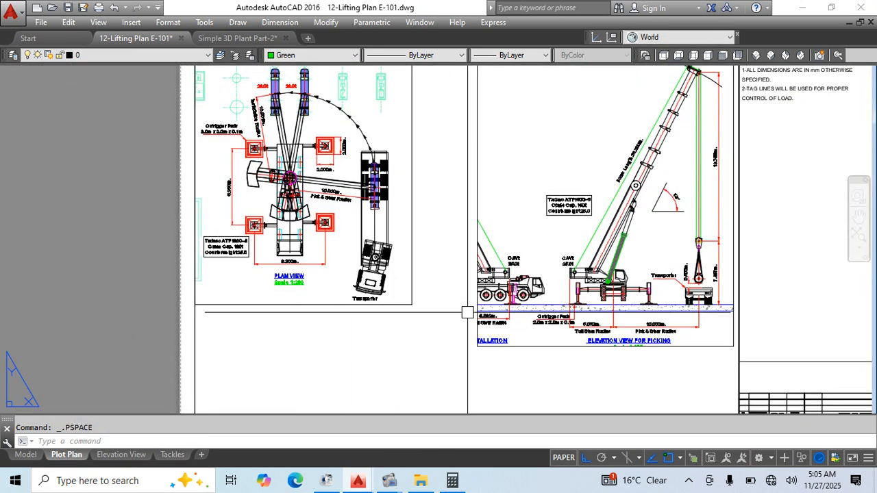
scroll(484, 270, down, 2)
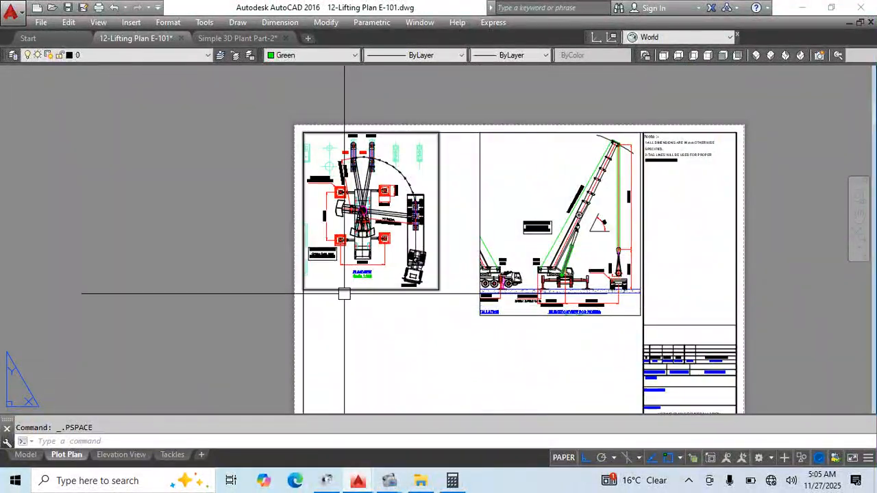
click(452, 481)
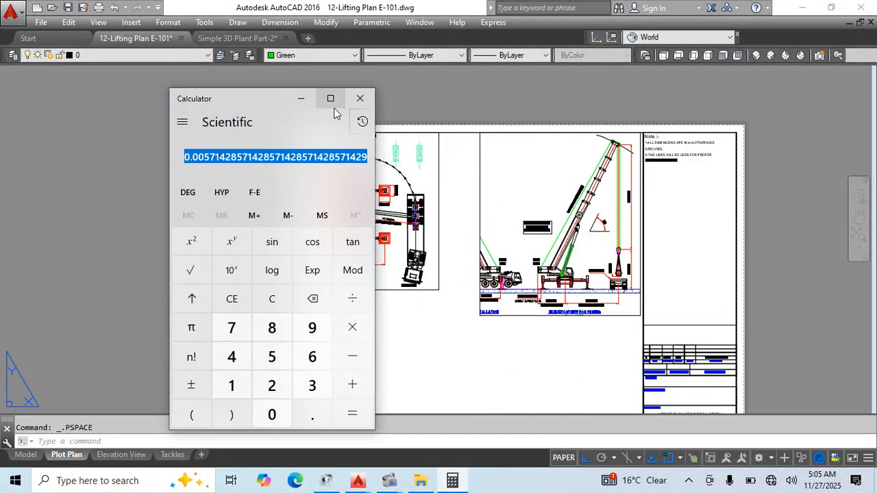
click(352, 103)
Set the plan viewport's custom scale to the calculated 1:175 factor, 0.0057142857.
click(361, 283)
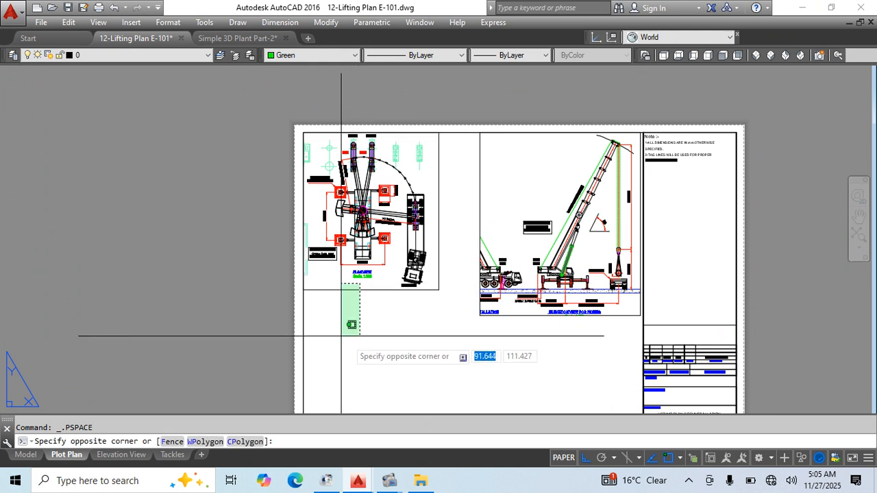
click(334, 336)
key(ctrl+1)
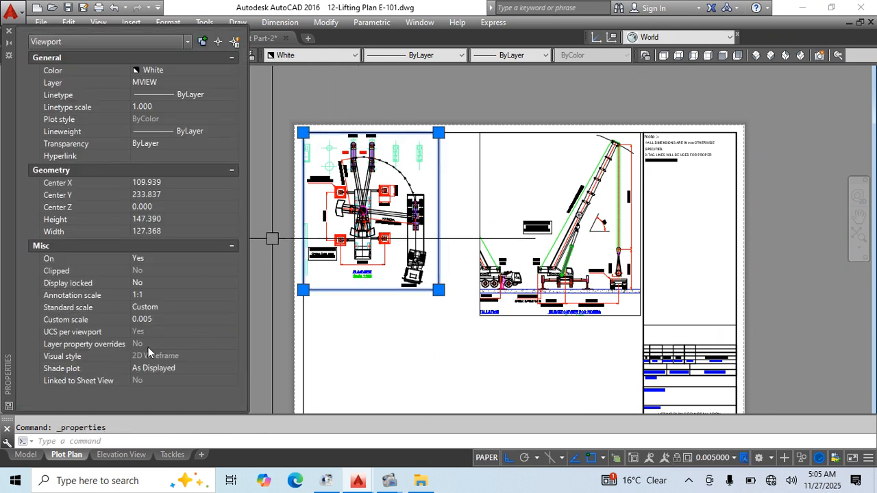
click(155, 319)
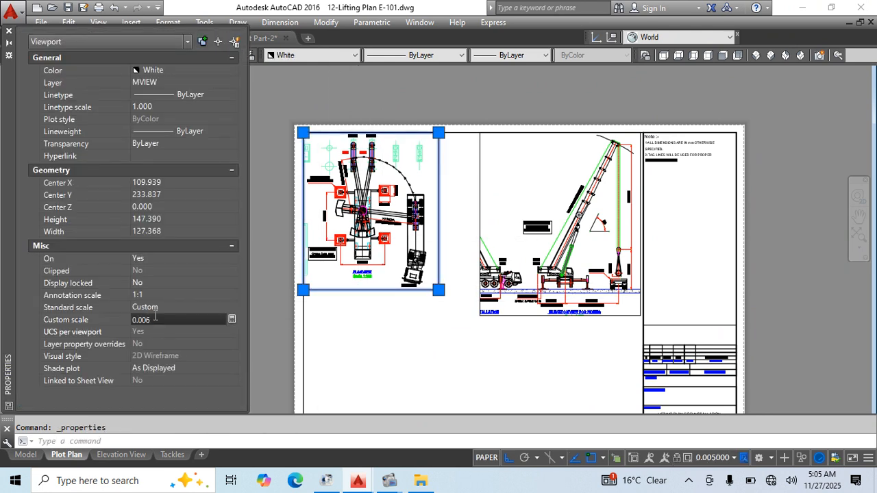
text(0.006)
key(Return)
key(Escape)
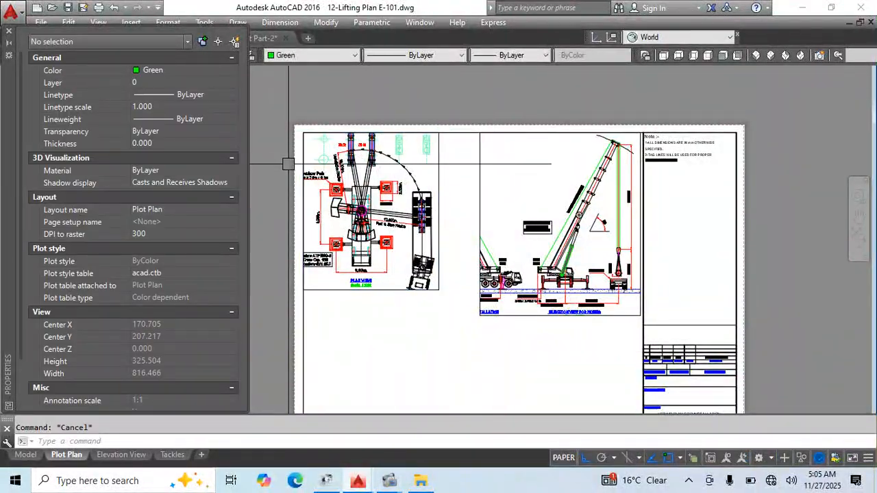
Reposition the plan drawing inside its viewport, then extend the viewport's right and bottom edges to show the whole transporter and title.
scroll(357, 177, up, 2)
double_click(411, 167)
middle_drag(411, 168, 429, 177)
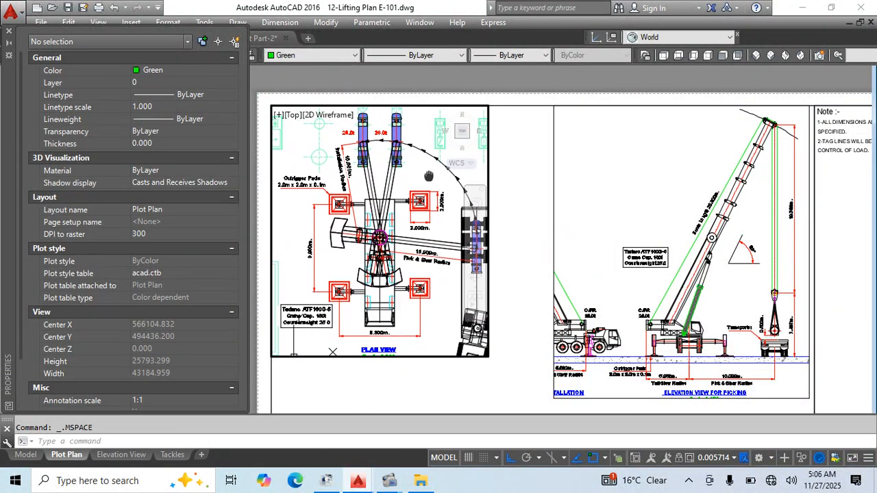
double_click(463, 76)
click(489, 104)
click(488, 104)
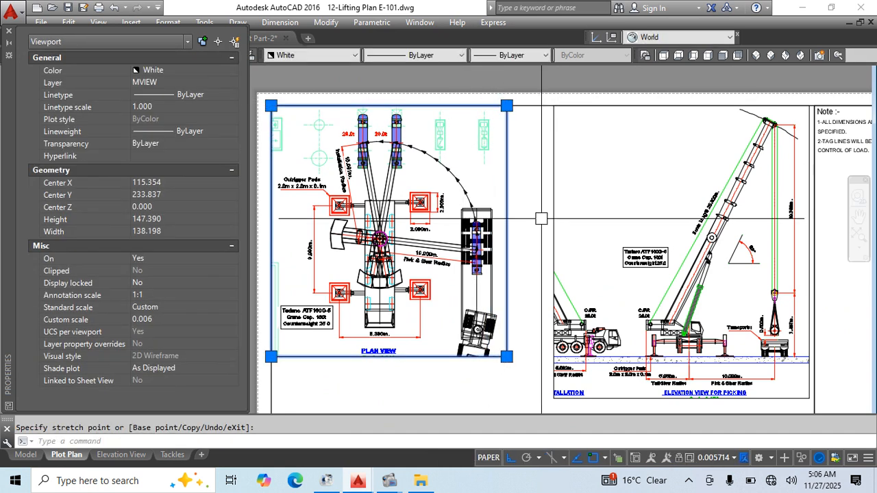
scroll(538, 189, down, 4)
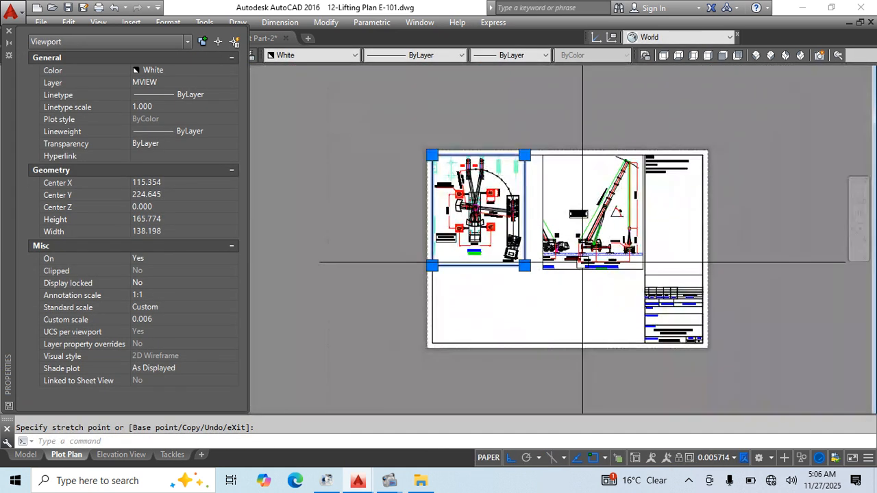
key(Escape)
key(Escape)
key(ctrl+1)
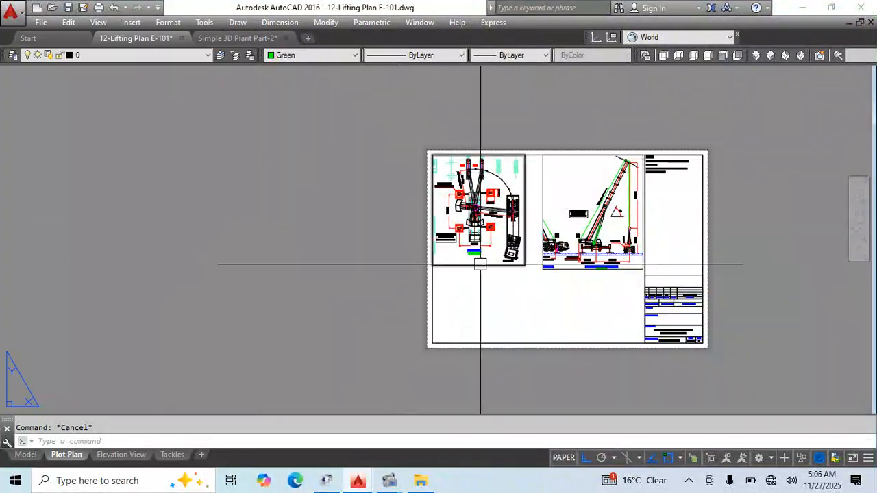
Change the scale line beneath the PLAN VIEW title to 1:175 and return to paper space.
scroll(480, 265, up, 2)
scroll(477, 252, up, 6)
double_click(491, 307)
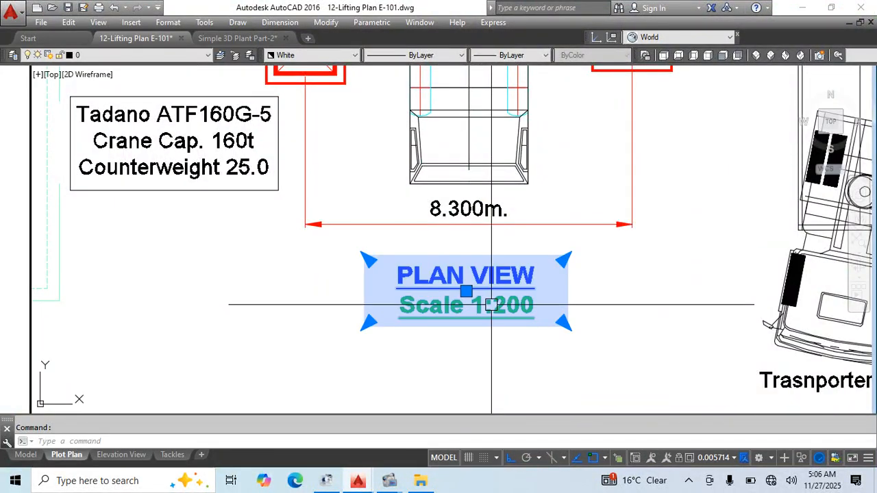
double_click(491, 303)
drag(493, 307, 528, 307)
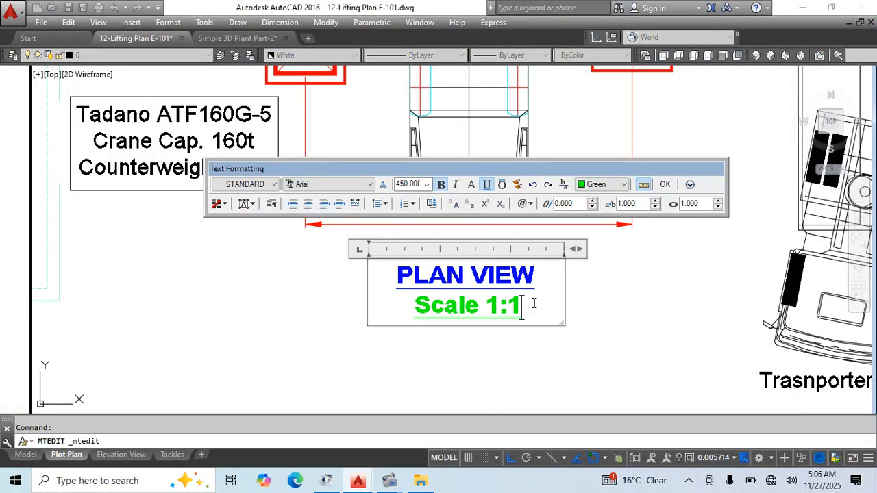
key(Escape)
text(o)
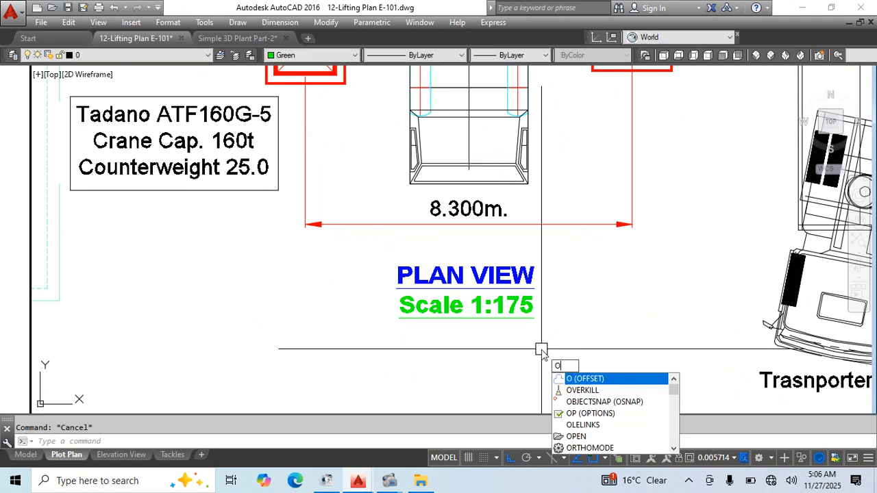
text(ps)
key(Escape)
text(ps)
key(Return)
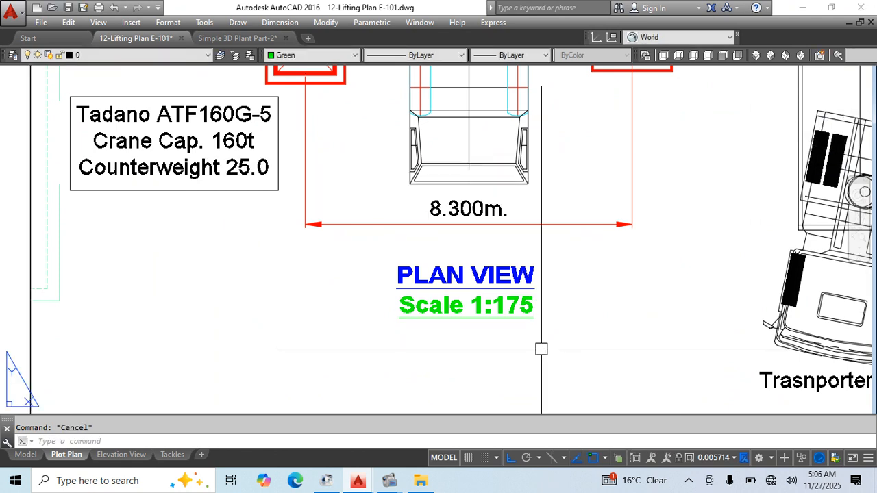
scroll(433, 252, down, 1)
scroll(411, 250, down, 3)
middle_drag(564, 323, 481, 352)
text(ma)
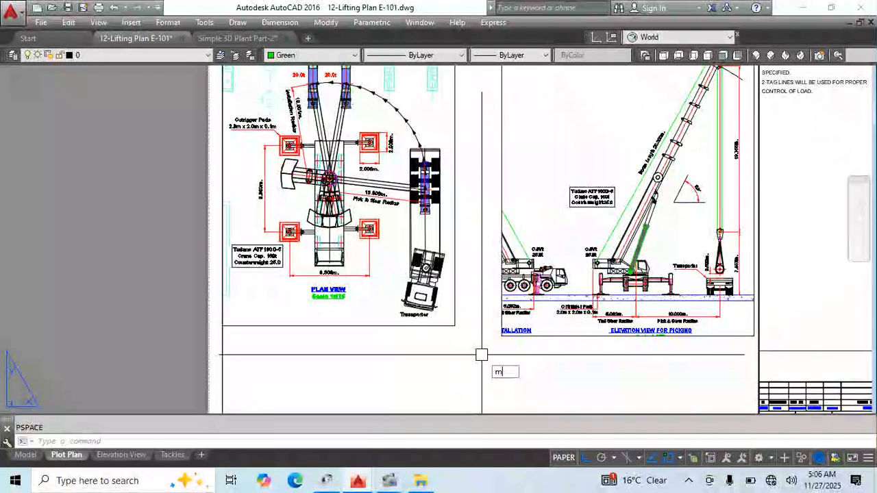
key(Return)
click(433, 326)
key(Escape)
Delete the elevation viewport from the Plot Plan sheet.
scroll(672, 342, down, 4)
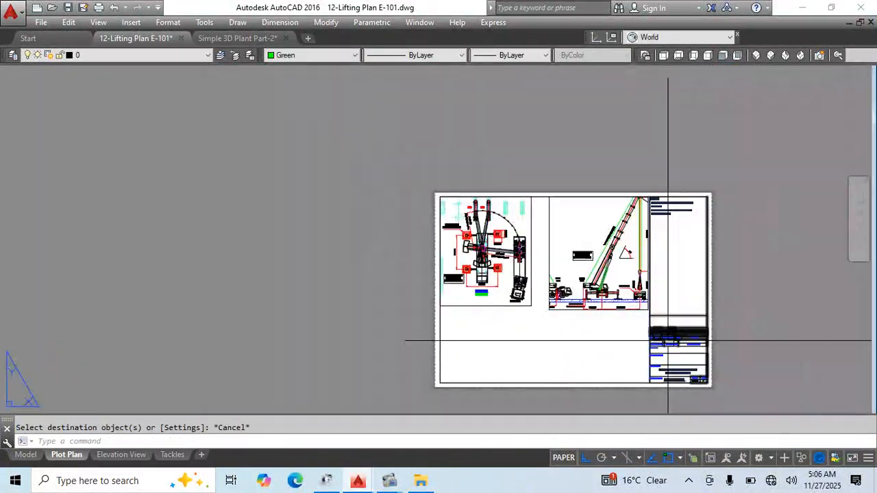
scroll(675, 342, up, 2)
scroll(535, 316, up, 3)
scroll(522, 245, down, 3)
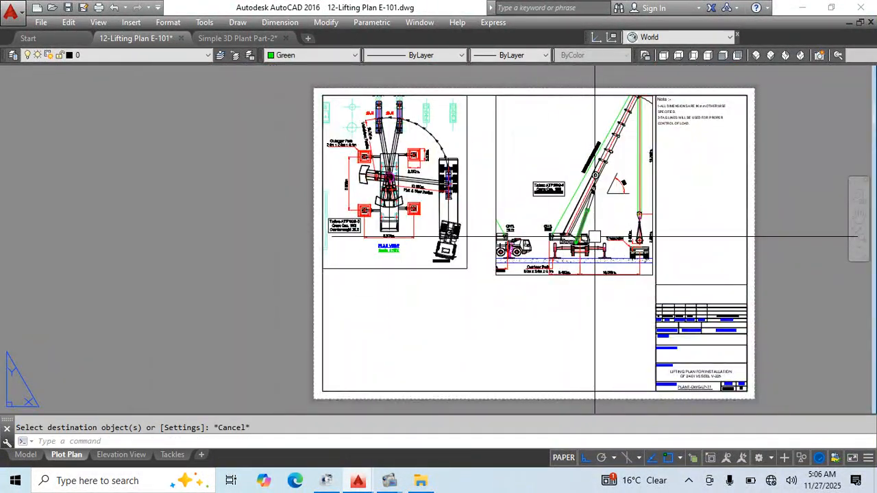
click(570, 287)
key(Delete)
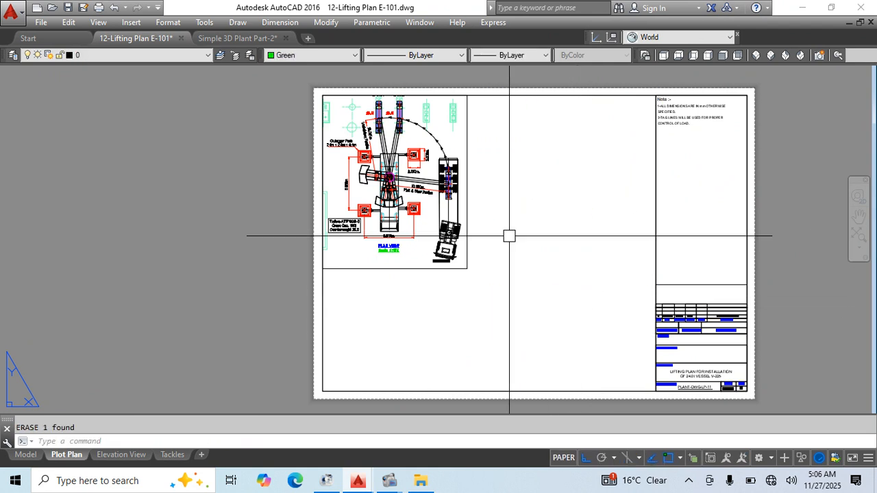
click(123, 456)
click(579, 154)
click(213, 165)
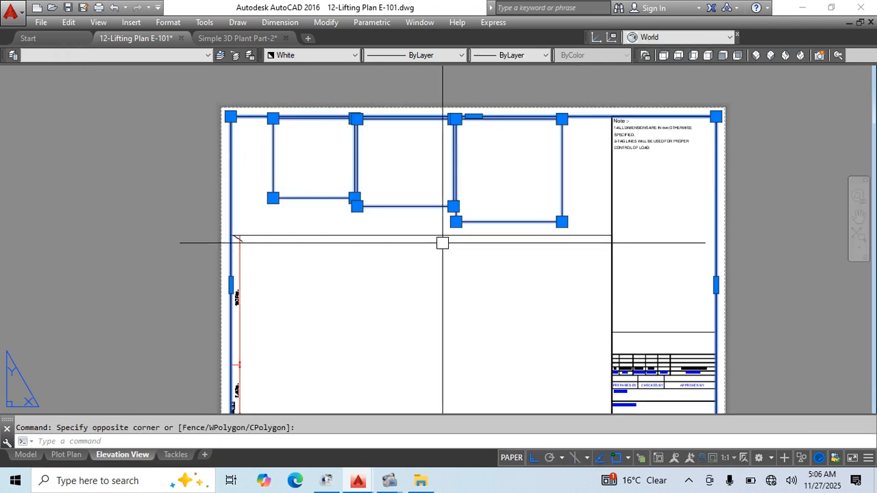
key(Escape)
click(581, 142)
click(317, 182)
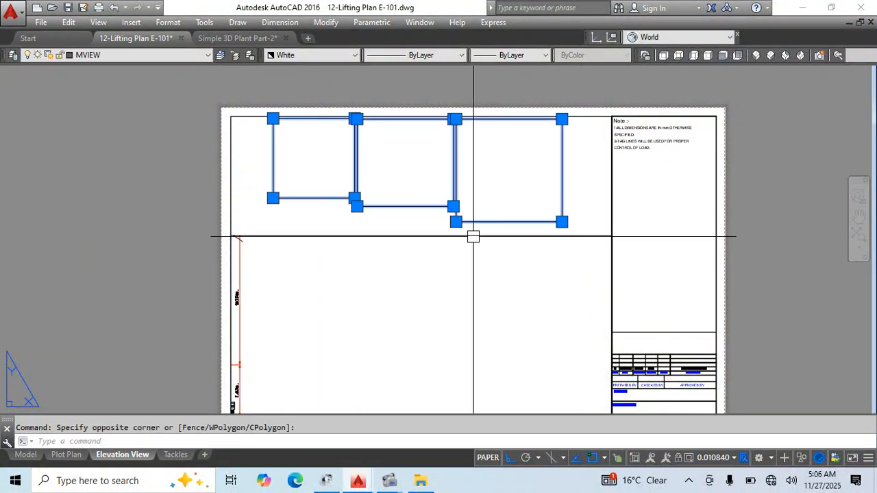
key(Escape)
middle_drag(441, 278, 452, 235)
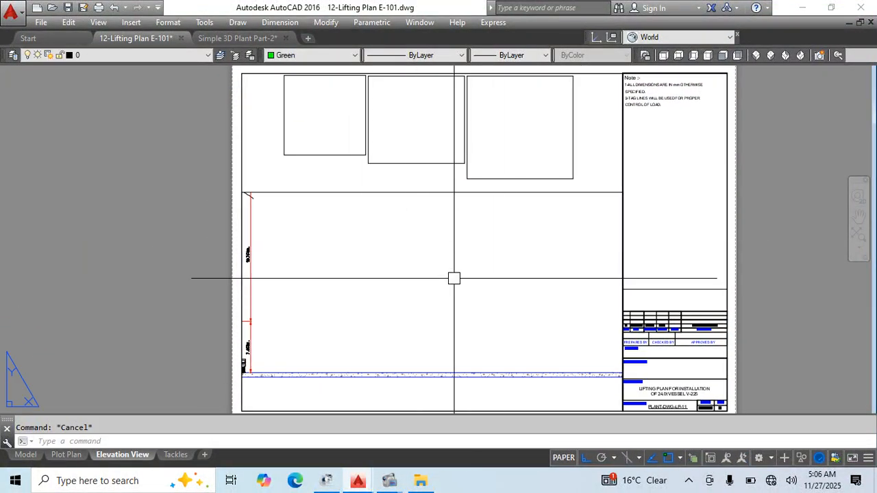
click(81, 455)
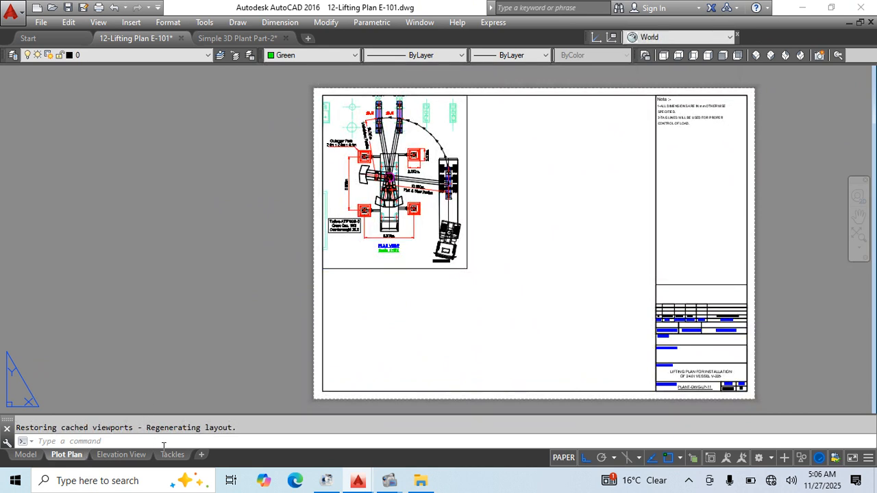
Copy the large viewport and the smaller one above it from the Tackles sheet onto the Plot Plan sheet, beside the plan view.
click(173, 455)
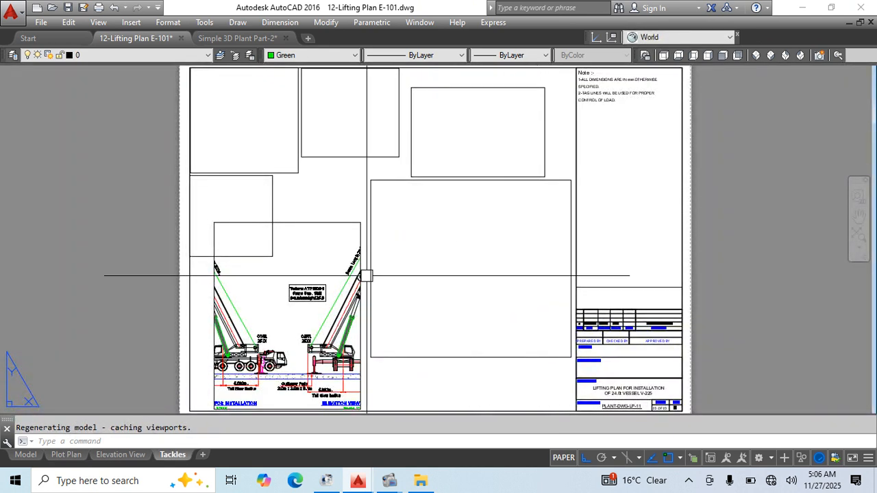
scroll(366, 276, down, 2)
key(Escape)
click(505, 215)
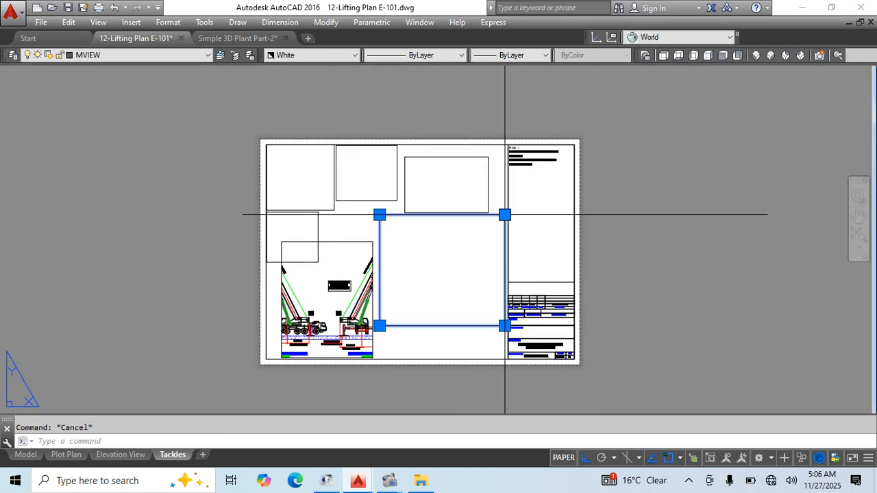
scroll(505, 214, up, 2)
click(505, 178)
click(445, 297)
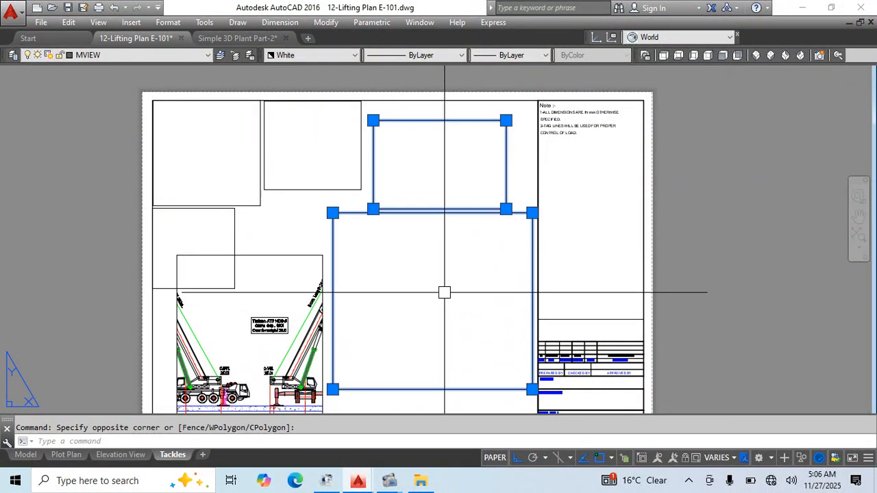
key(ctrl+c)
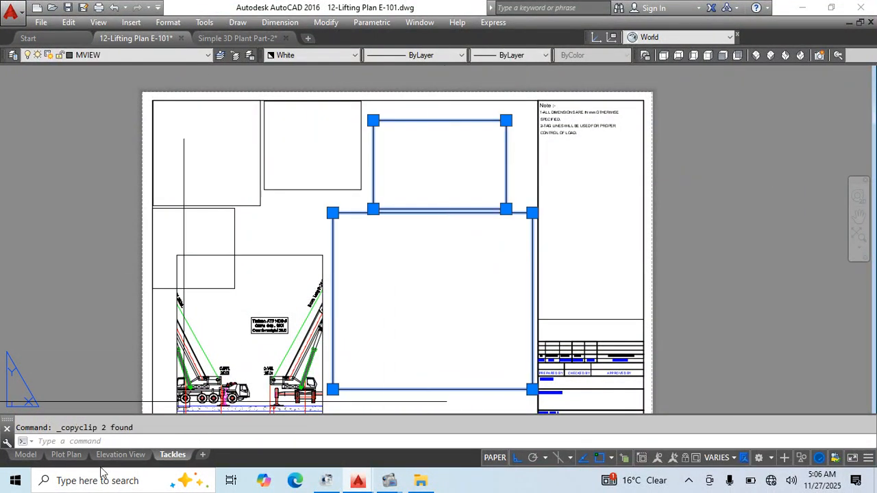
click(67, 455)
key(ctrl+v)
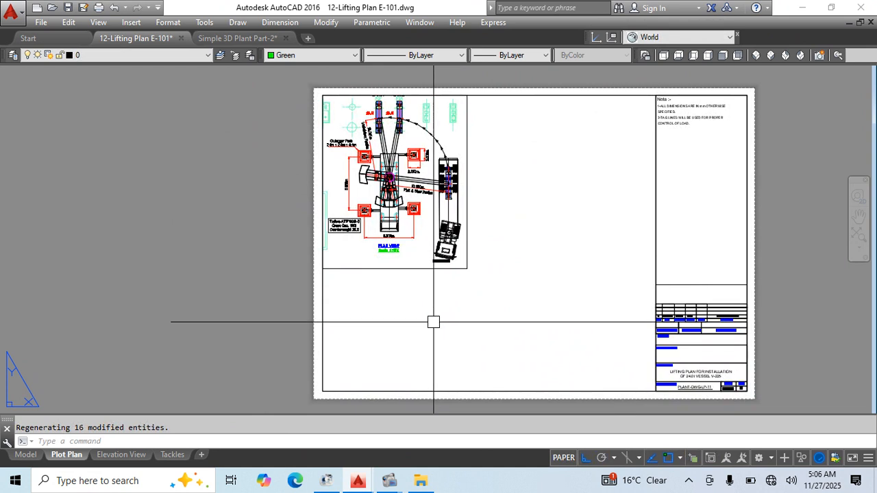
click(473, 346)
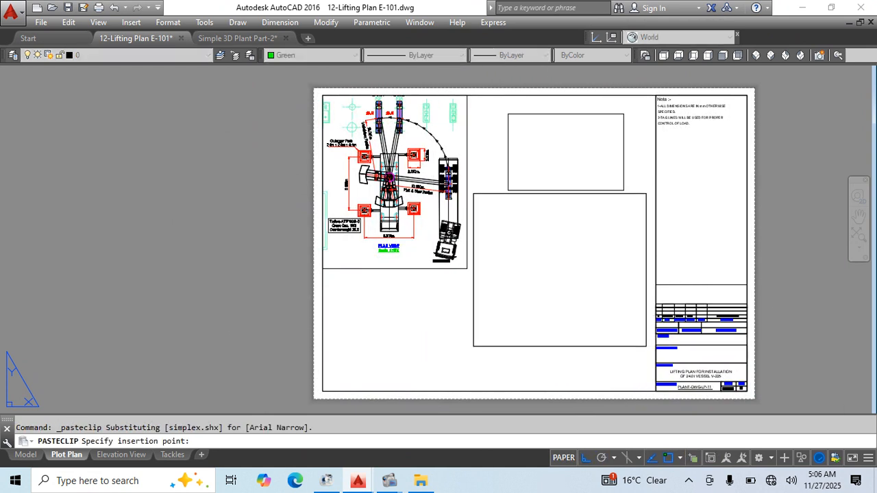
key(Escape)
click(622, 137)
scroll(568, 157, down, 1)
middle_drag(551, 254, 438, 392)
click(488, 268)
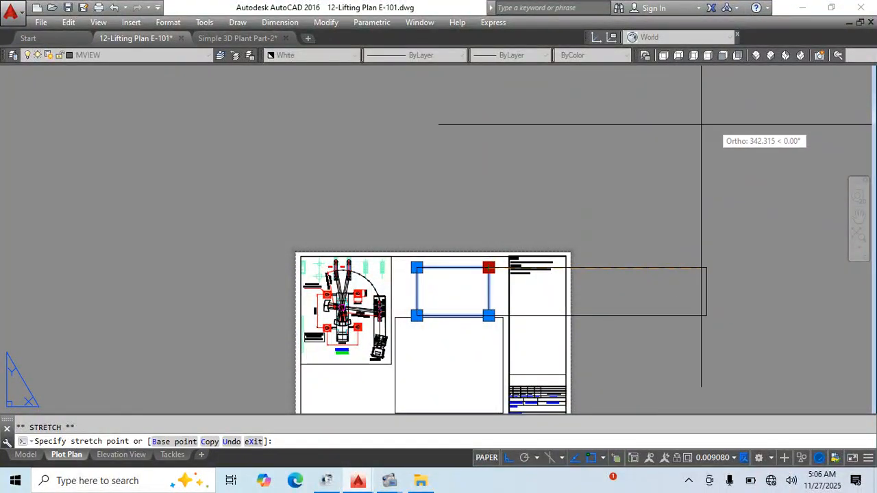
key(Escape)
key(Escape)
click(421, 293)
key(Escape)
Copy the two pasted viewports horizontally to the empty area right of the Plot Plan sheet.
click(455, 301)
click(427, 339)
middle_drag(446, 363, 387, 305)
text(co)
key(Return)
click(385, 301)
click(701, 300)
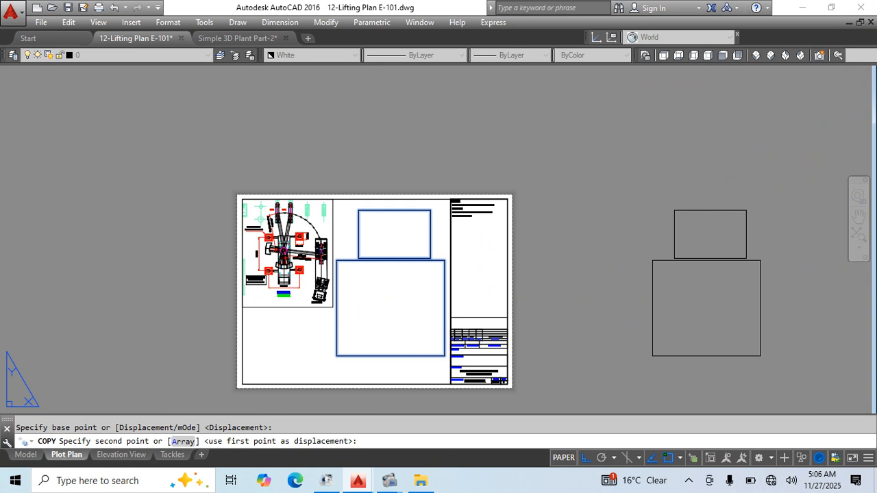
key(Escape)
Bring the Tools & Tackles Calculation table into view inside the small upper viewport on the sheet and return to paper space.
scroll(377, 237, up, 4)
double_click(435, 220)
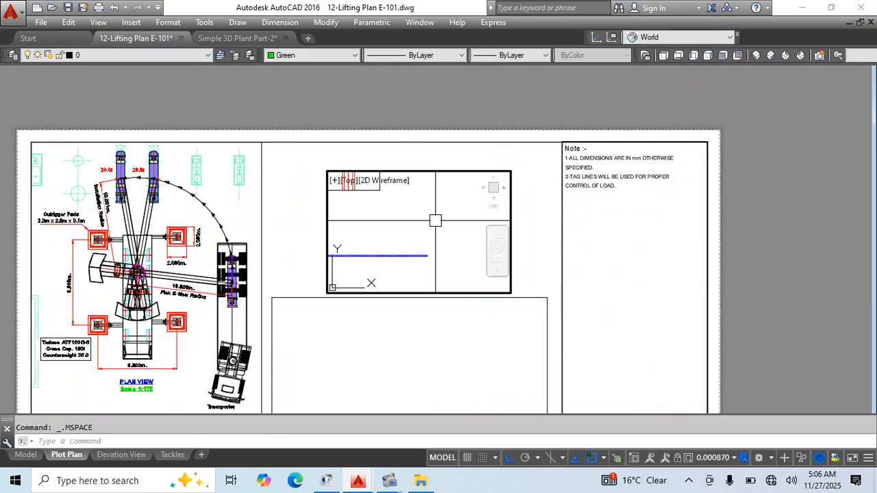
scroll(436, 222, down, 5)
middle_drag(427, 254, 418, 282)
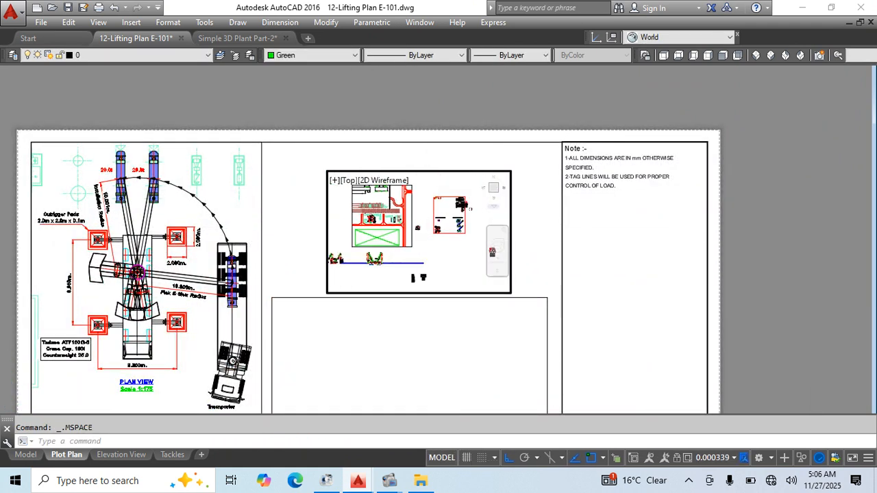
scroll(384, 182, up, 10)
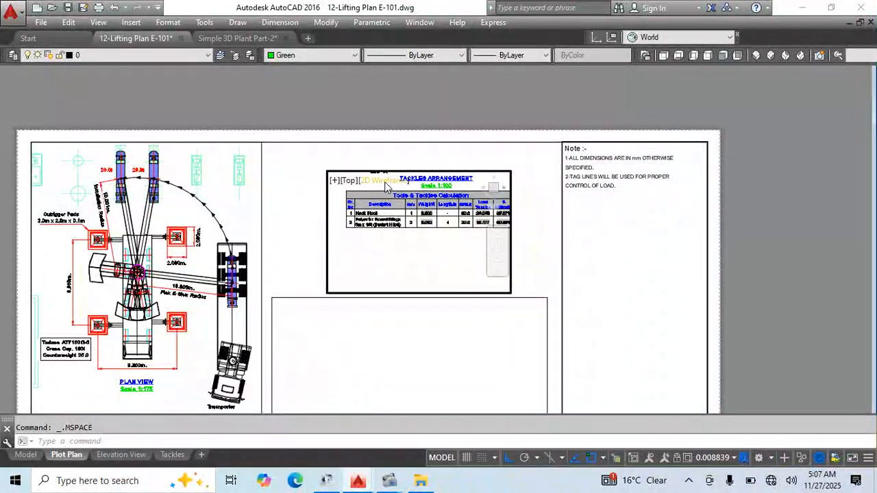
middle_drag(384, 181, 380, 211)
middle_drag(386, 358, 424, 343)
scroll(391, 195, down, 1)
scroll(425, 275, up, 4)
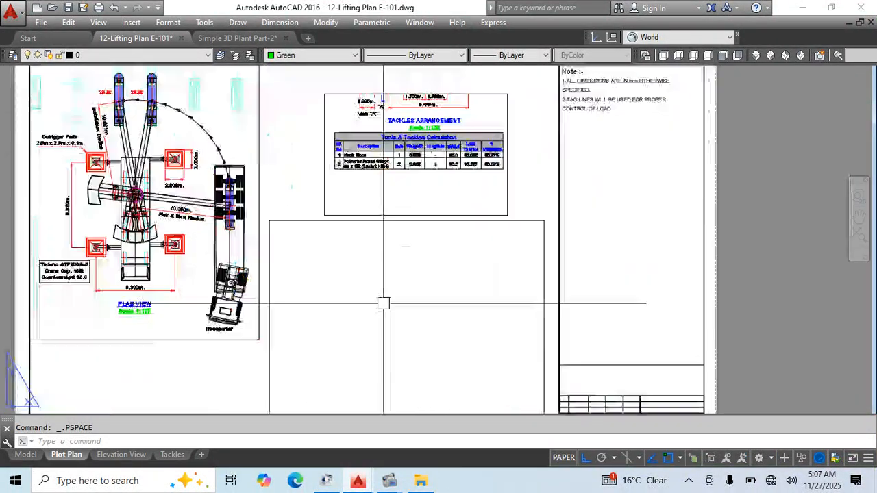
Frame the tackles arrangement and its calculation table inside the large viewport below.
double_click(446, 243)
scroll(432, 239, down, 5)
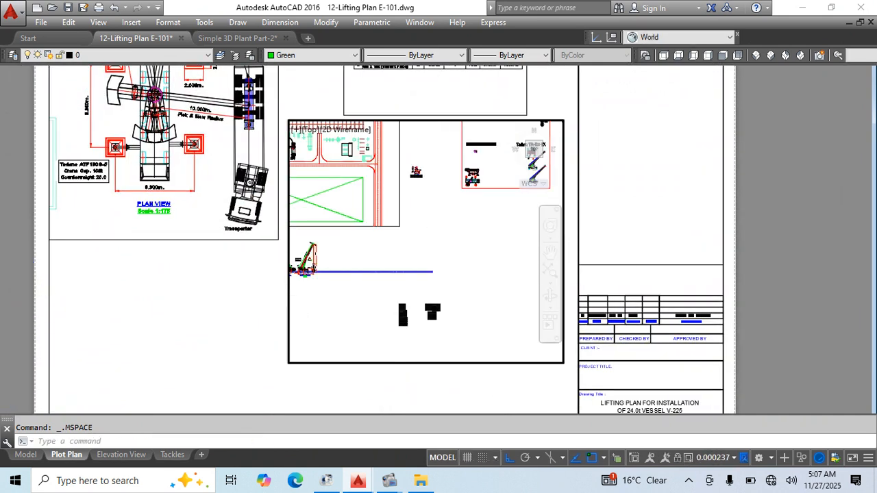
scroll(424, 212, up, 4)
scroll(421, 229, up, 5)
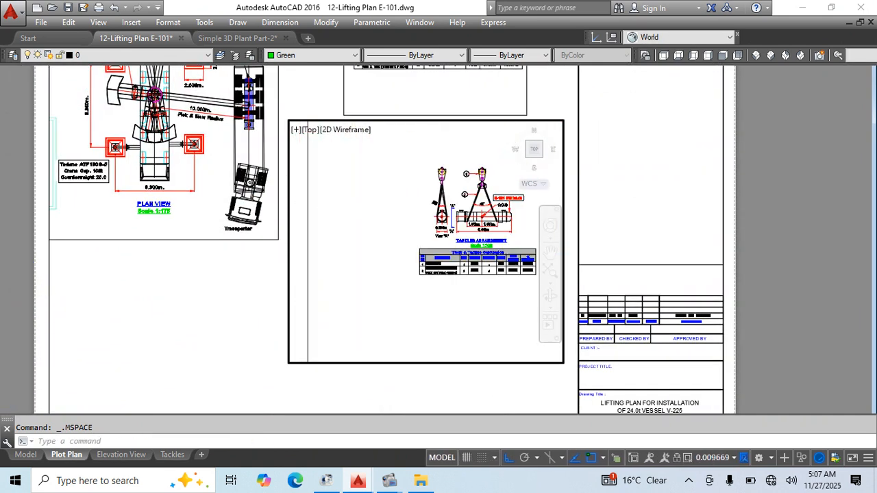
scroll(320, 357, down, 2)
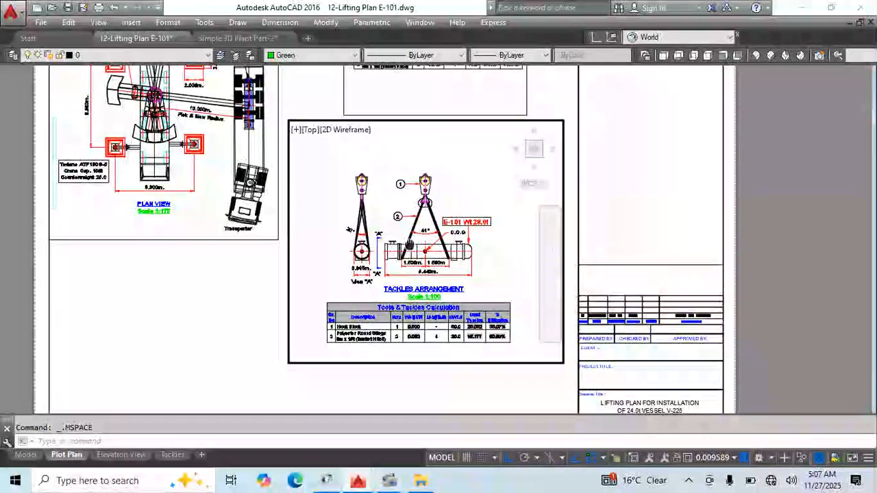
Return to paper space and match the tackles viewport's properties to those of the large empty viewport copy outside the sheet.
double_click(203, 270)
scroll(201, 260, up, 2)
middle_drag(378, 265, 377, 270)
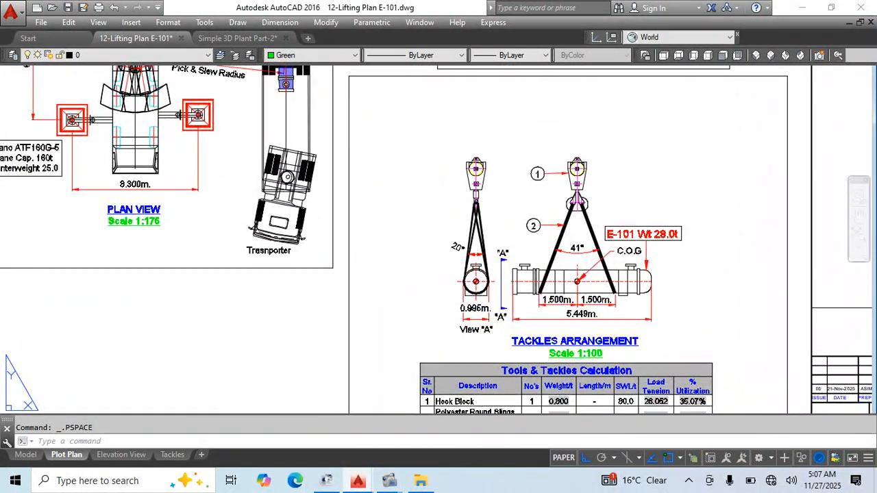
scroll(512, 202, down, 3)
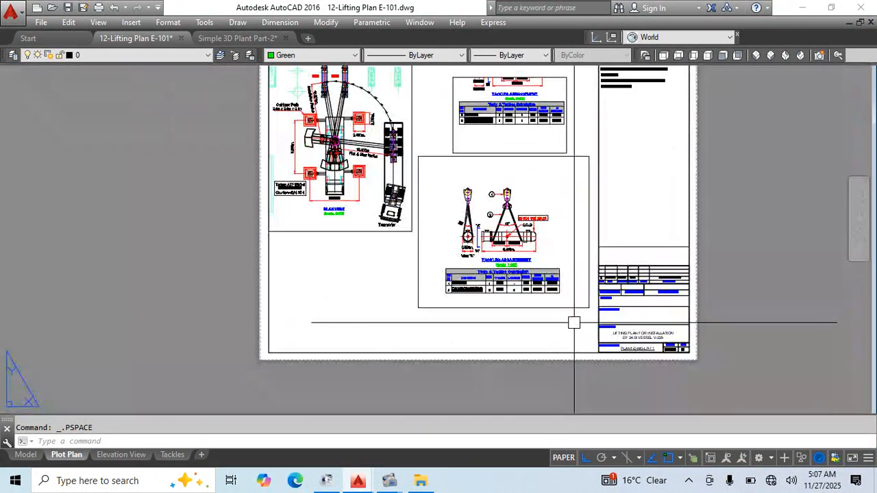
middle_drag(573, 320, 446, 319)
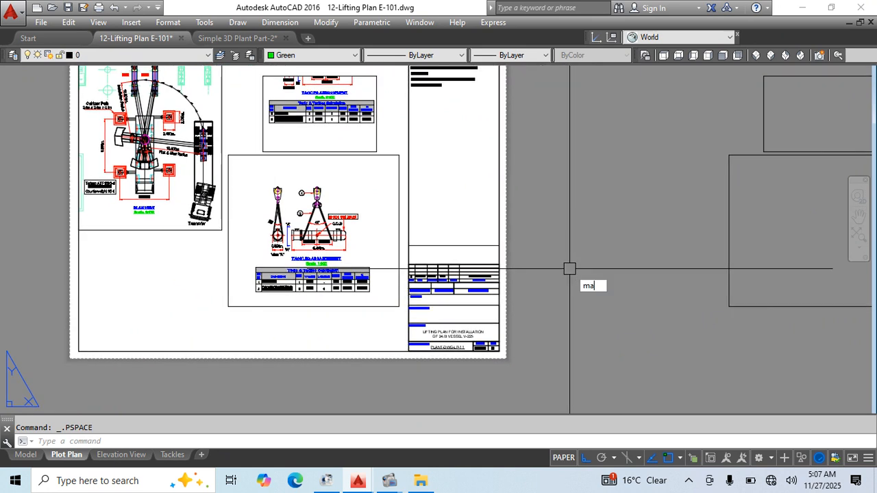
key(Return)
click(729, 300)
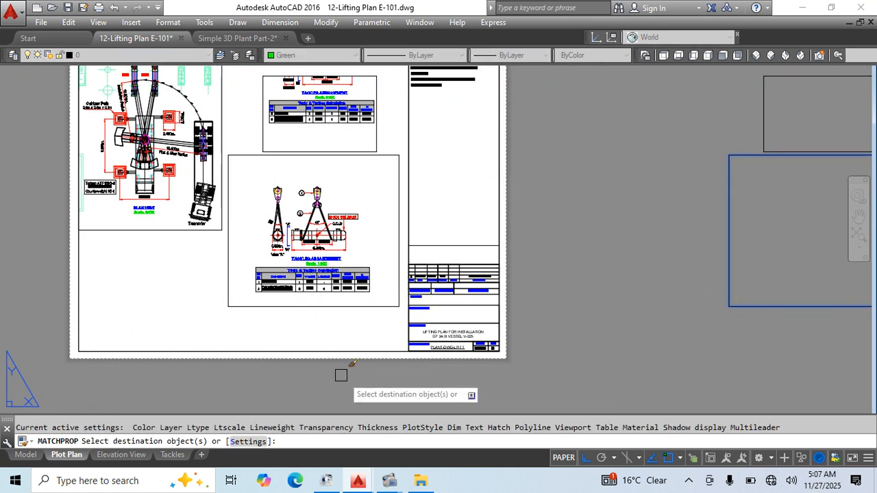
click(331, 307)
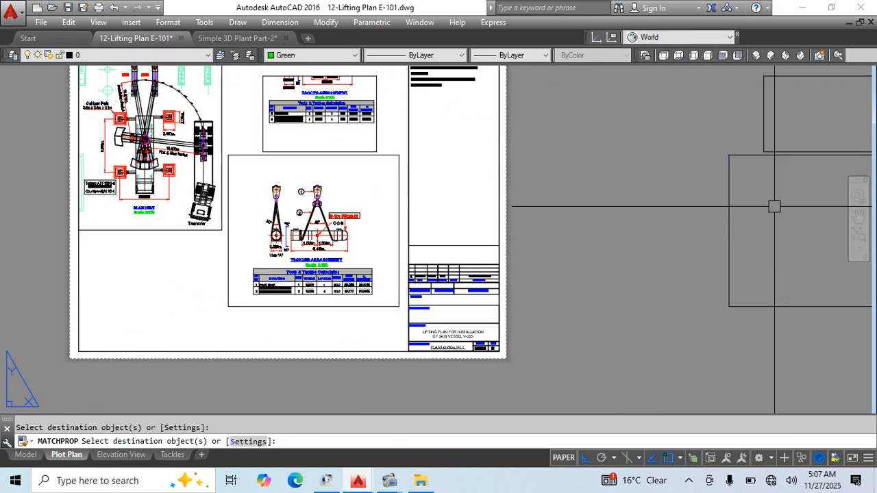
key(Escape)
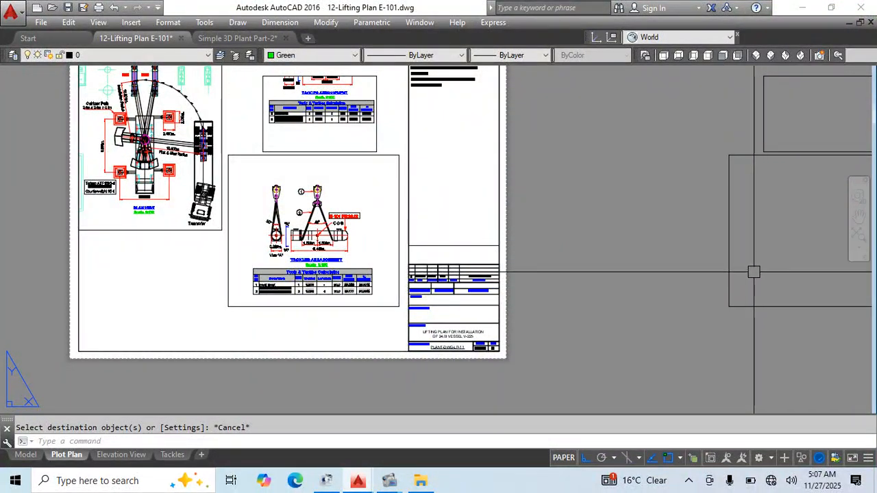
Examine the tackles drawing and tables in model space, the Tackles sheet, and the scale caption on the Plot Plan sheet.
click(27, 458)
scroll(507, 252, down, 3)
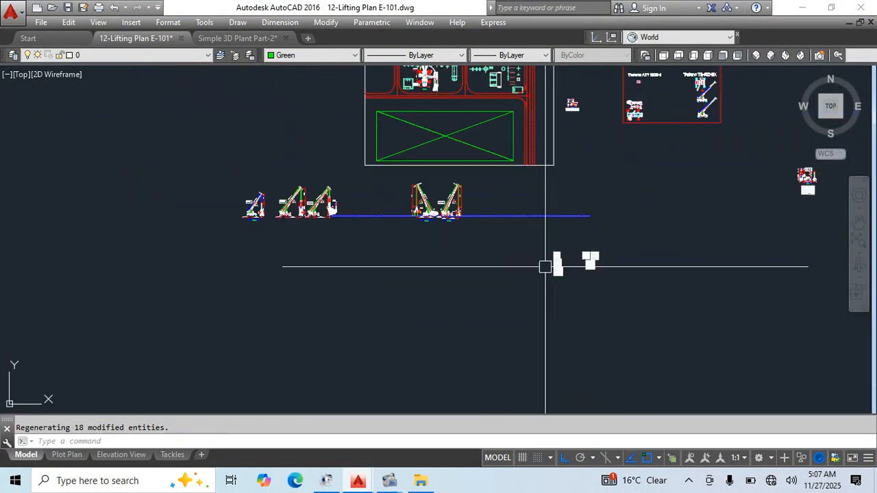
middle_drag(545, 266, 486, 379)
scroll(753, 295, up, 10)
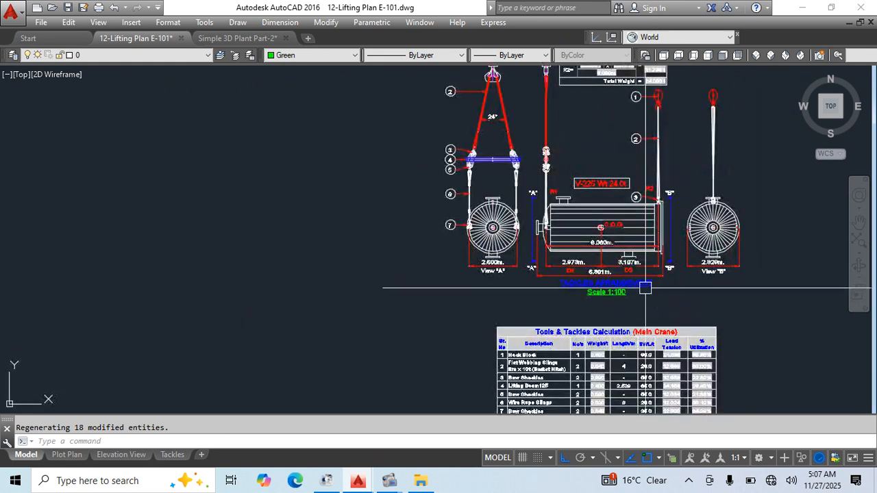
scroll(601, 292, down, 6)
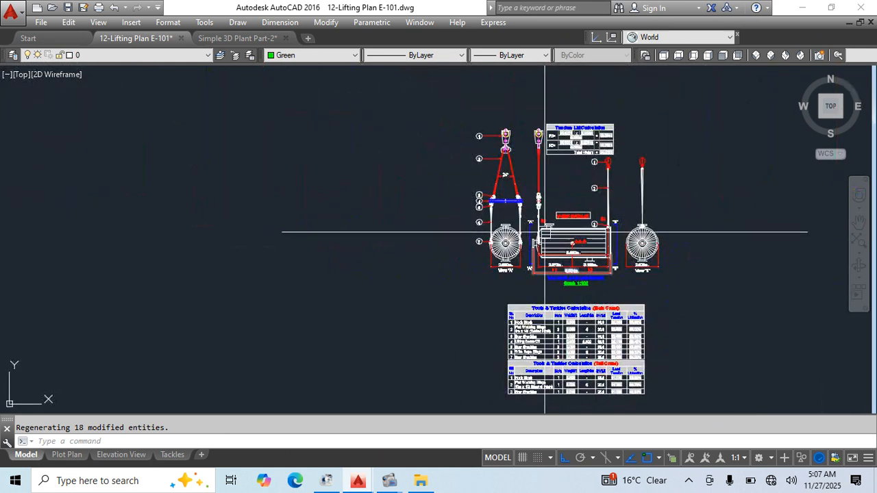
middle_drag(662, 242, 623, 175)
scroll(554, 212, up, 2)
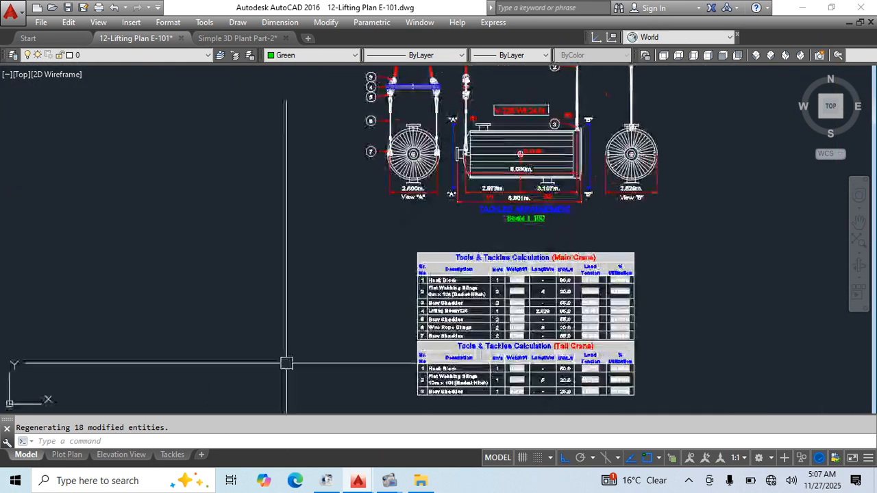
click(172, 455)
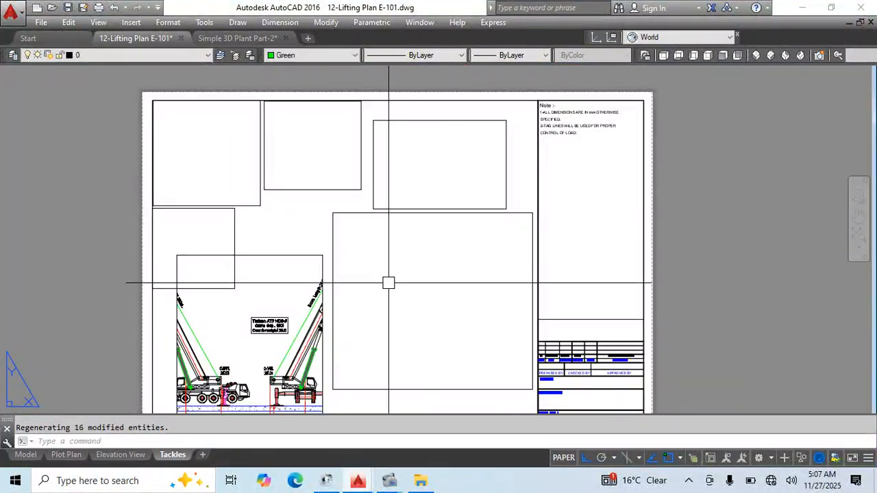
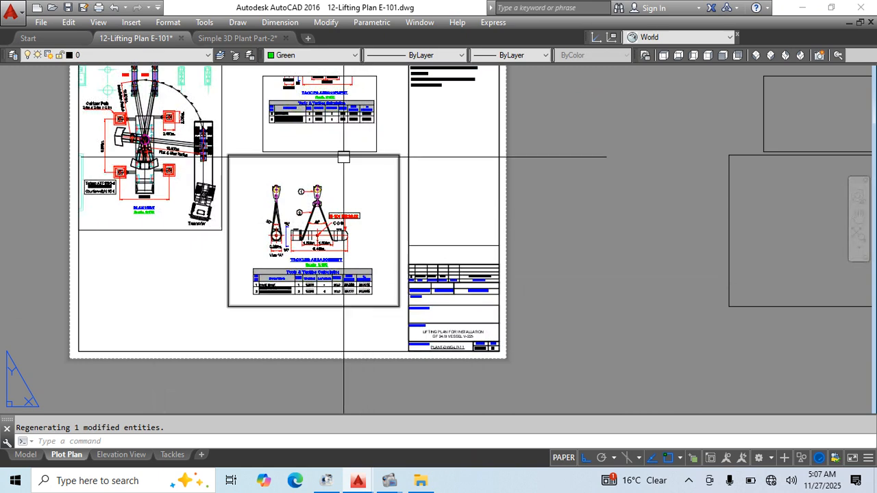
scroll(382, 268, up, 10)
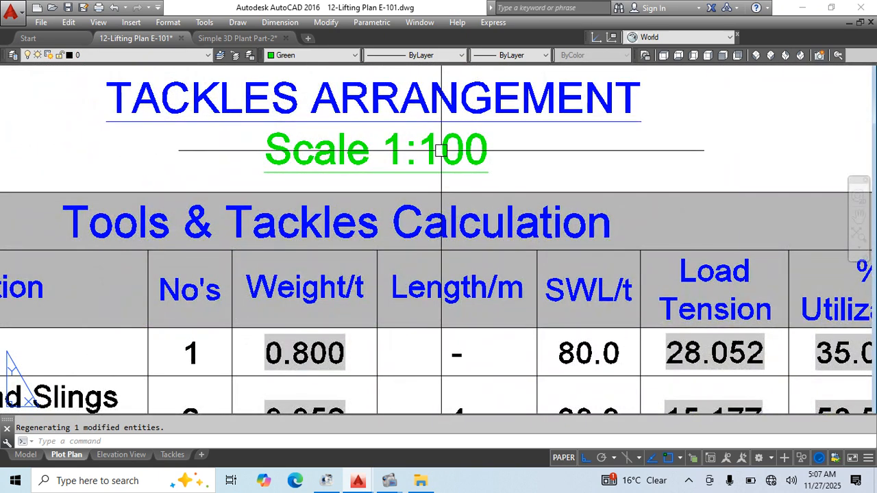
scroll(442, 150, down, 10)
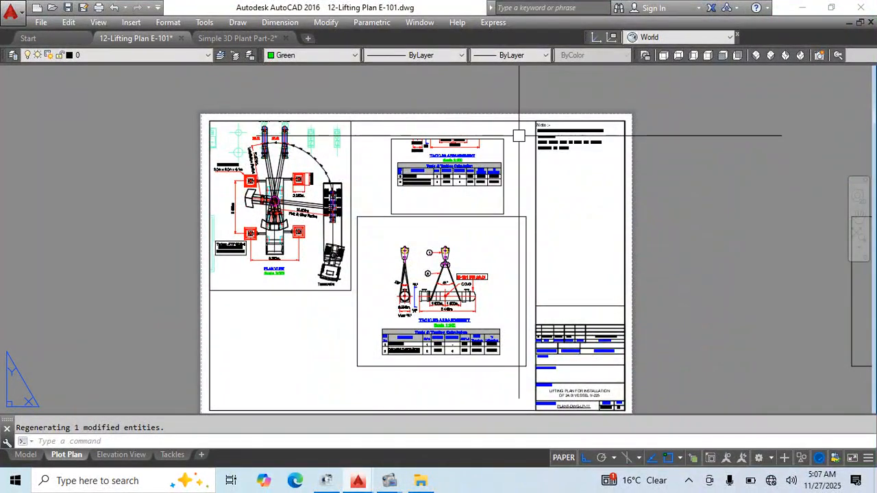
Erase the small upper viewport that shows the duplicate tackles table on the Plot Plan sheet.
click(518, 136)
click(468, 165)
text(e)
key(Return)
Shrink the large tackles viewport from its right, left and upper edges to fit closely around the drawing and table.
click(463, 205)
click(433, 239)
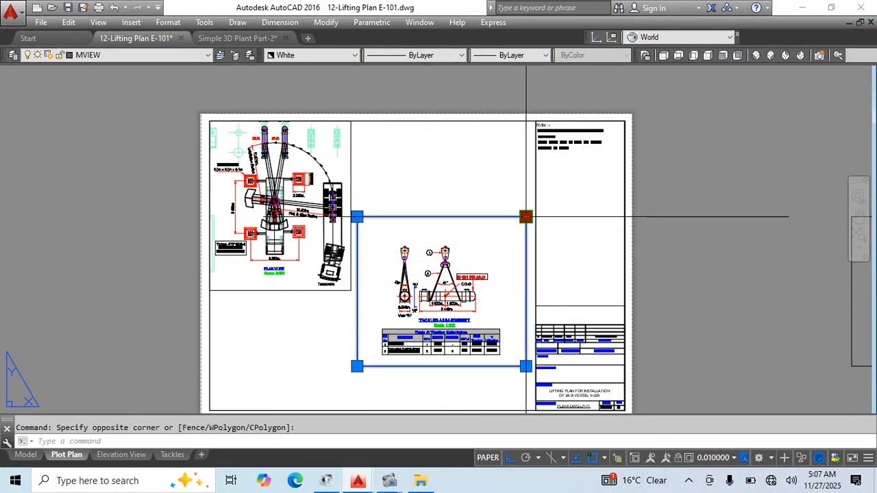
click(525, 216)
click(503, 216)
click(357, 217)
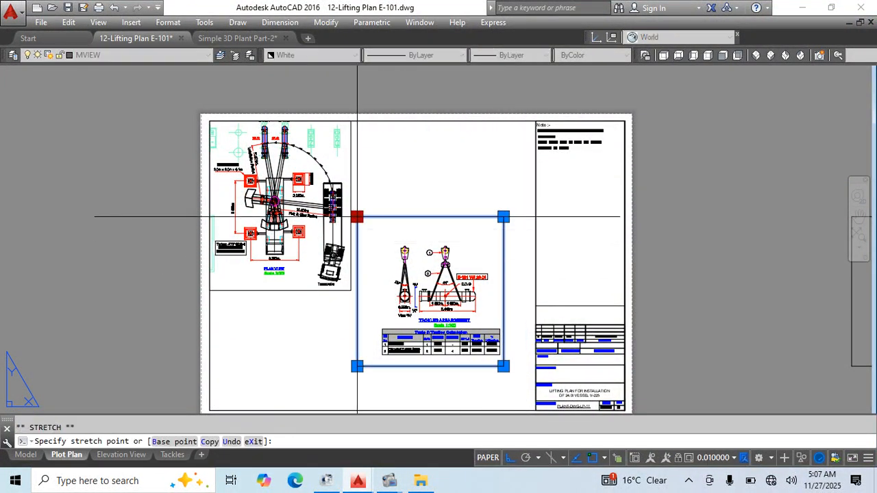
click(377, 216)
click(377, 216)
click(377, 239)
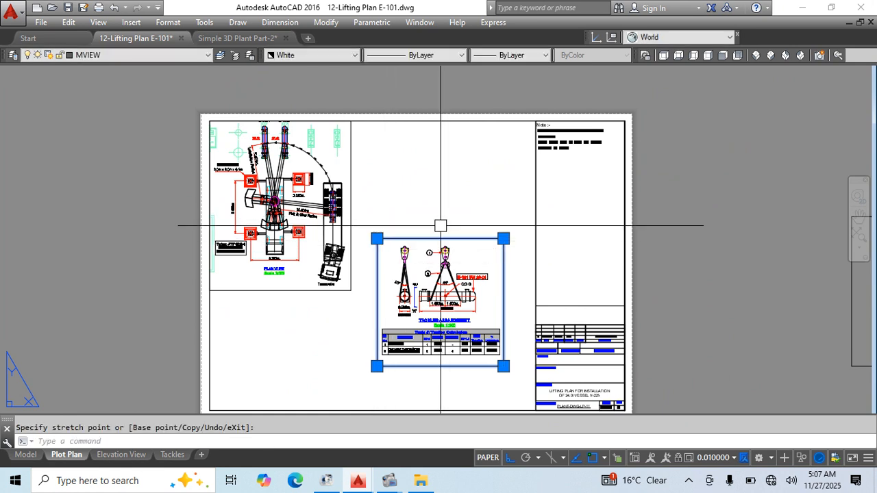
Move the resized tackles viewport straight up to the empty area above the sheet.
click(418, 268)
click(420, 270)
scroll(422, 271, down, 1)
key(m)
key(space)
click(591, 311)
click(603, 141)
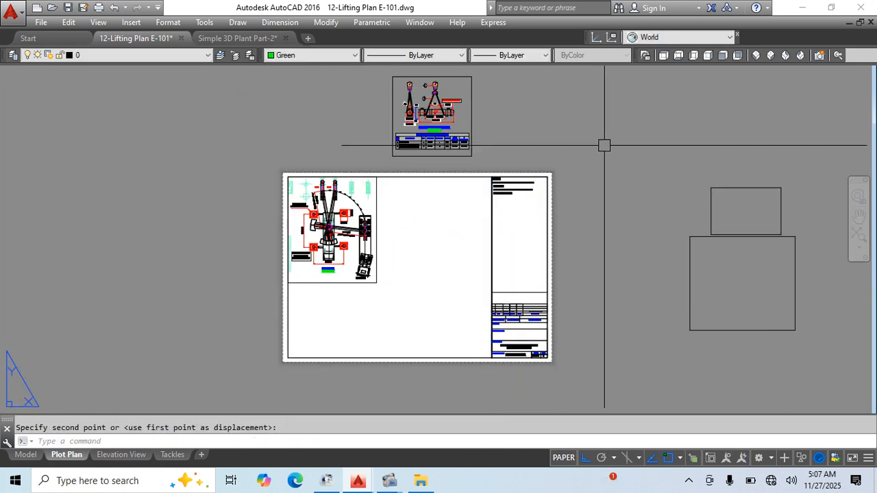
key(Escape)
Erase the two spare empty viewports beside the Plot Plan sheet.
click(814, 171)
click(668, 291)
key(e)
key(space)
Stretch the plan view viewport down to the lower border line of the sheet.
click(403, 265)
click(370, 303)
click(376, 282)
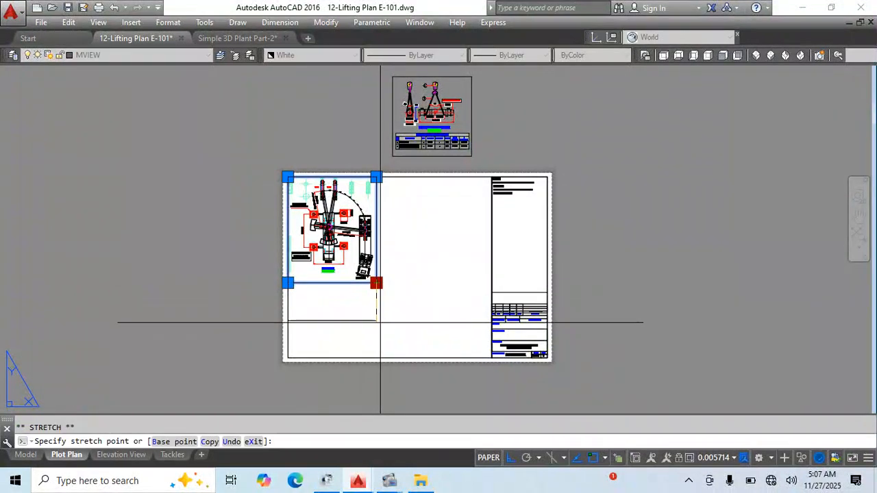
click(376, 357)
key(Escape)
Move the tackles viewport from above the sheet down onto it, near the title block column.
click(501, 128)
click(404, 153)
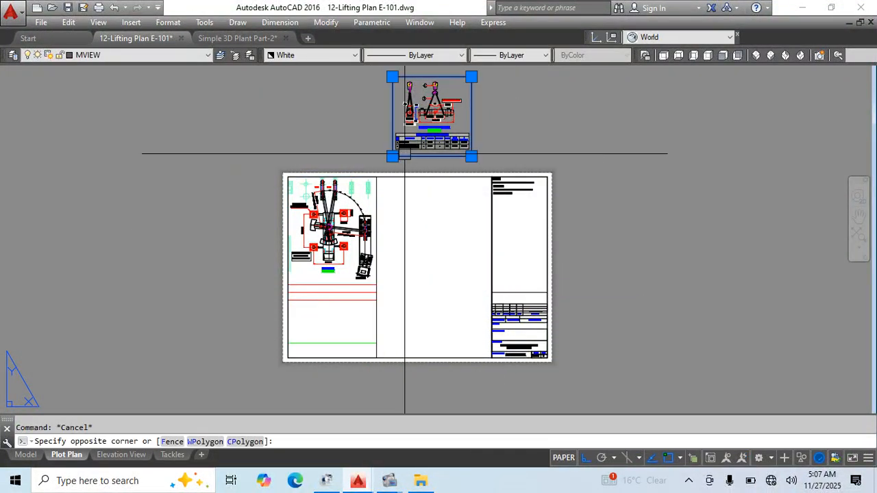
middle_drag(487, 176, 462, 212)
key(m)
key(space)
click(497, 129)
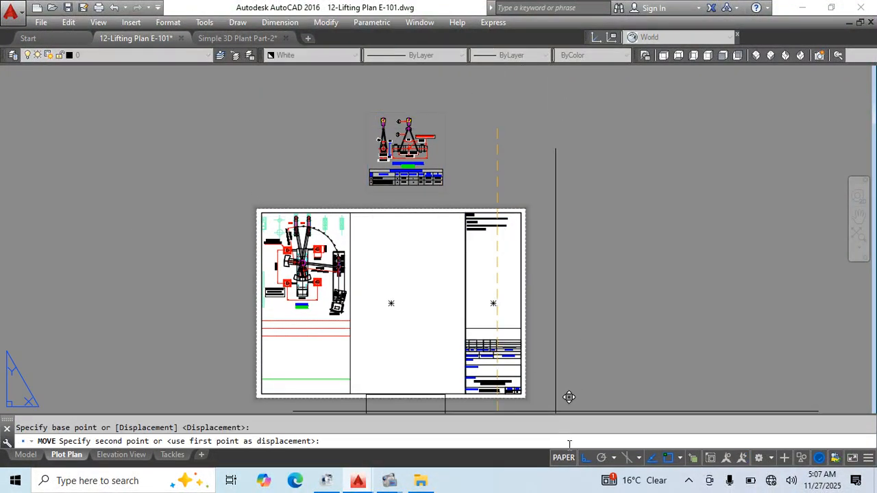
click(516, 284)
Shift the tackles viewport up and left so it sits under the upper border, beside the notes column.
scroll(510, 302, up, 5)
click(494, 268)
click(488, 288)
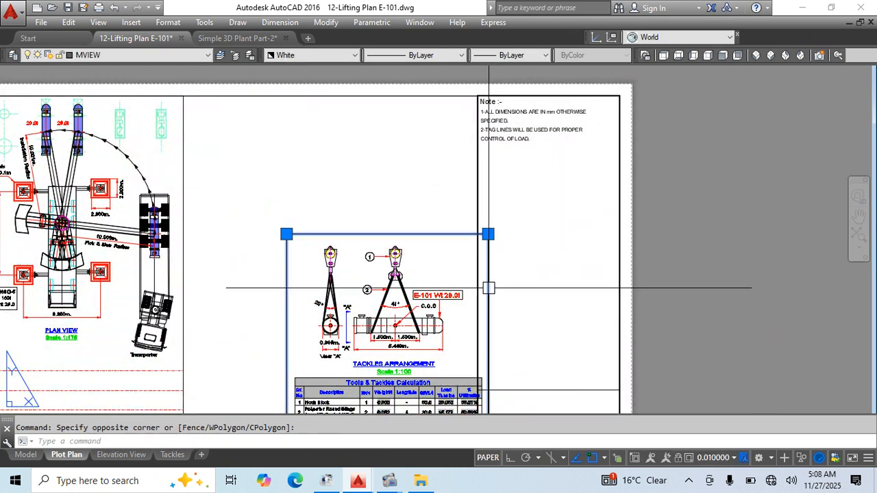
key(m)
key(space)
click(536, 281)
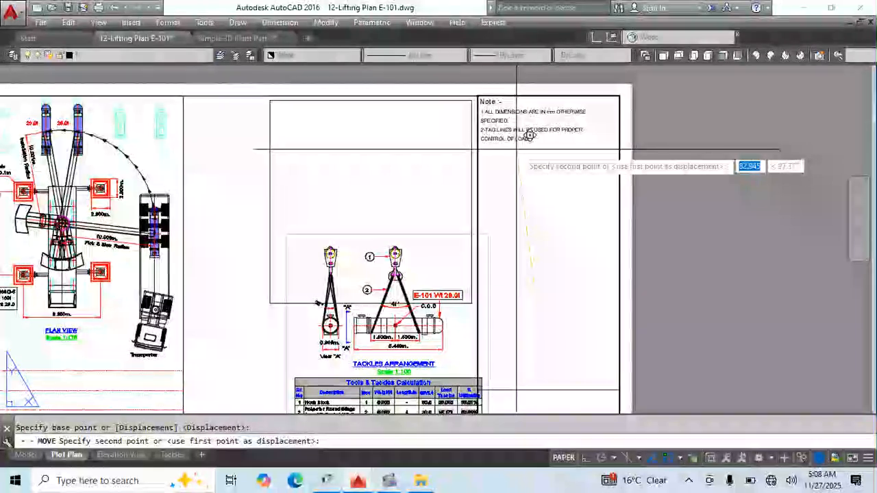
click(518, 149)
Widen the plan view viewport so that its right edge reaches the tackles viewport.
scroll(557, 166, down, 2)
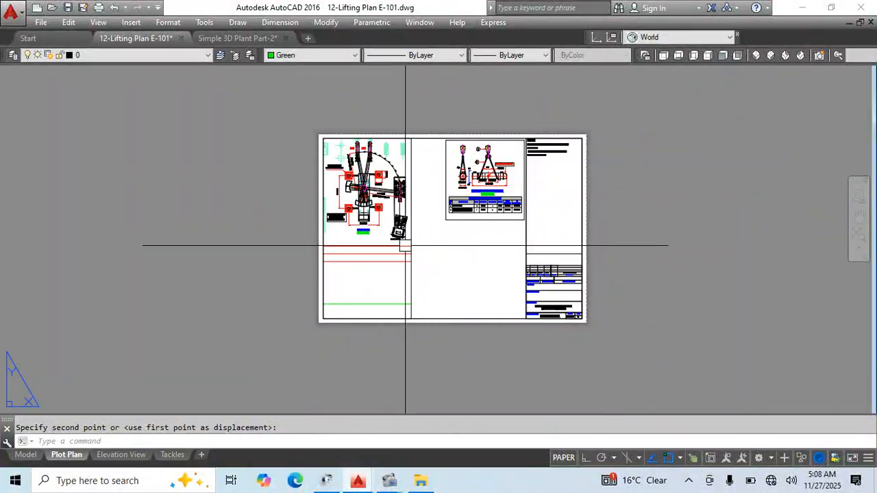
click(411, 147)
click(411, 137)
scroll(436, 138, up, 6)
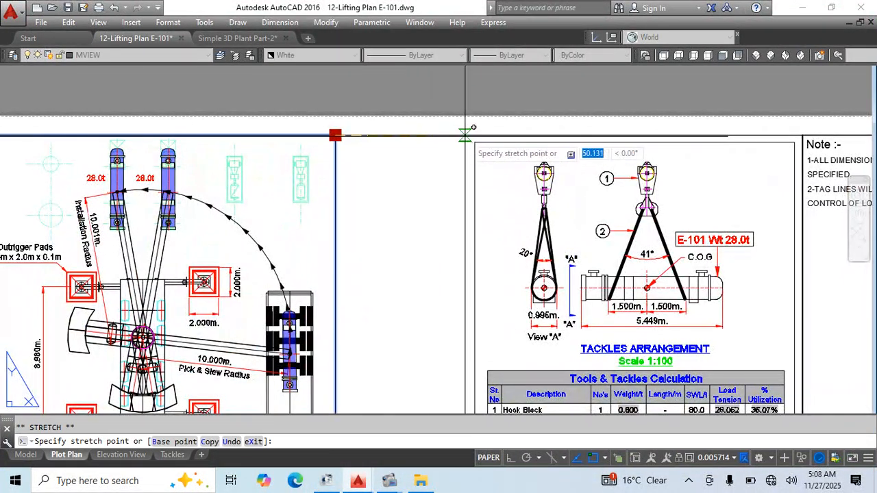
key(Escape)
scroll(515, 313, down, 6)
Reposition the plan view lower and more centrally inside its enlarged viewport and return to paper space.
click(446, 232)
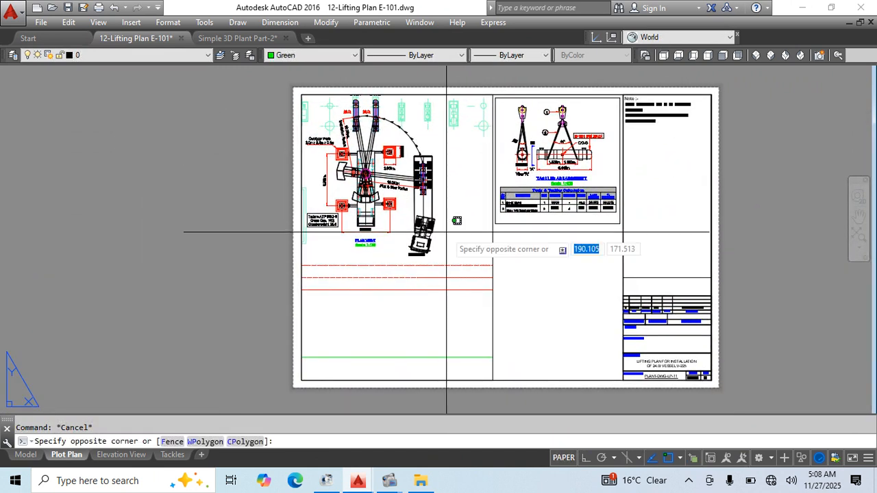
click(446, 232)
mouse_move(434, 222)
middle_down()
mouse_move(475, 316)
mouse_move(472, 306)
middle_up()
double_click(465, 276)
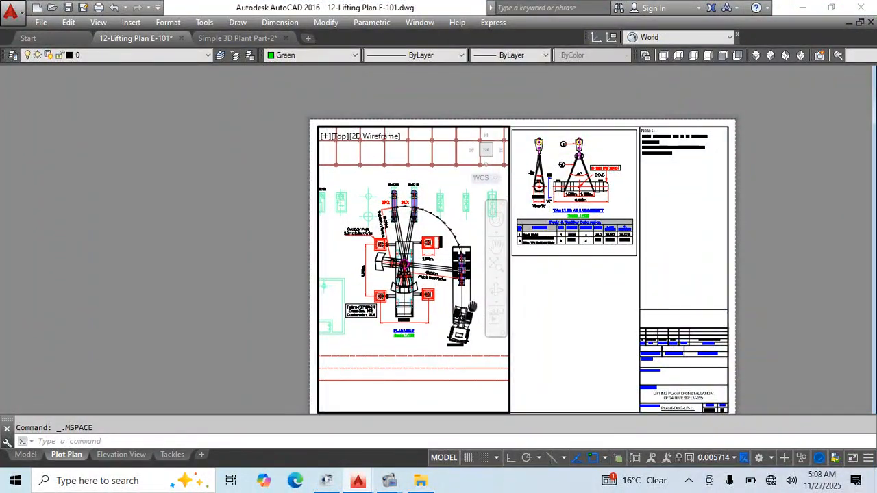
double_click(266, 280)
Change the sheet number in the Plot Plan title block to 01 OF 02.
scroll(607, 254, up, 5)
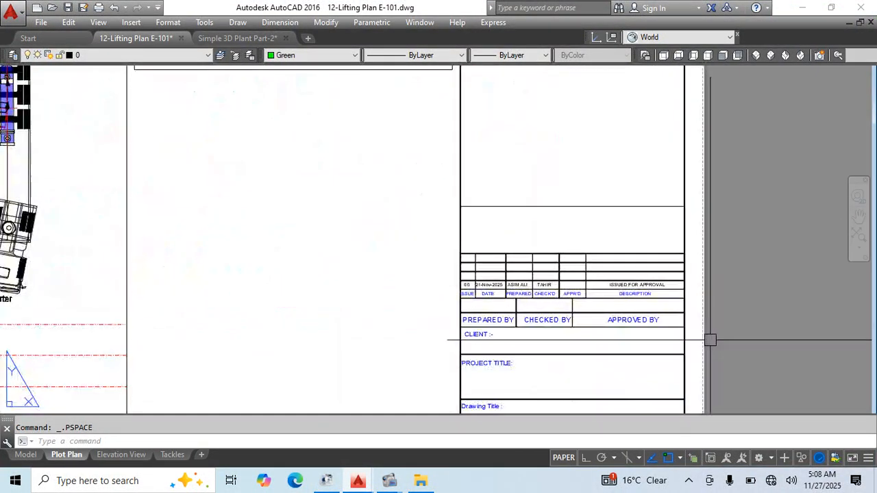
scroll(555, 249, down, 4)
scroll(531, 320, up, 10)
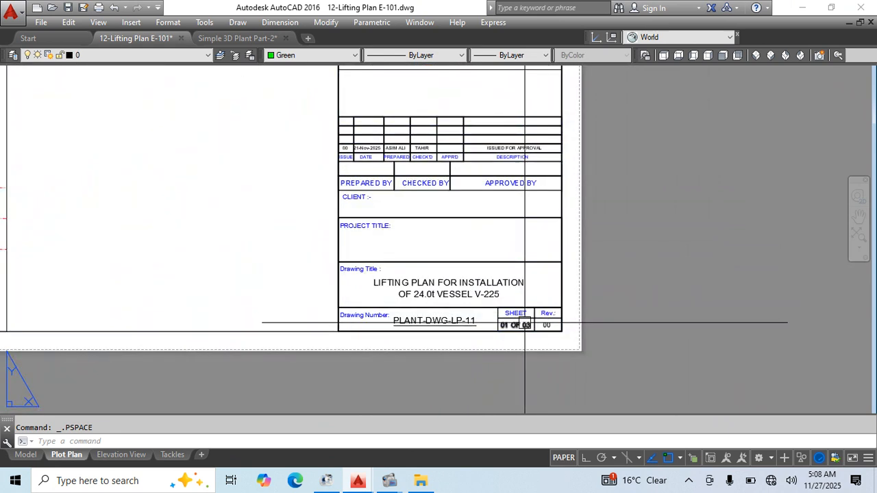
click(541, 334)
double_click(541, 335)
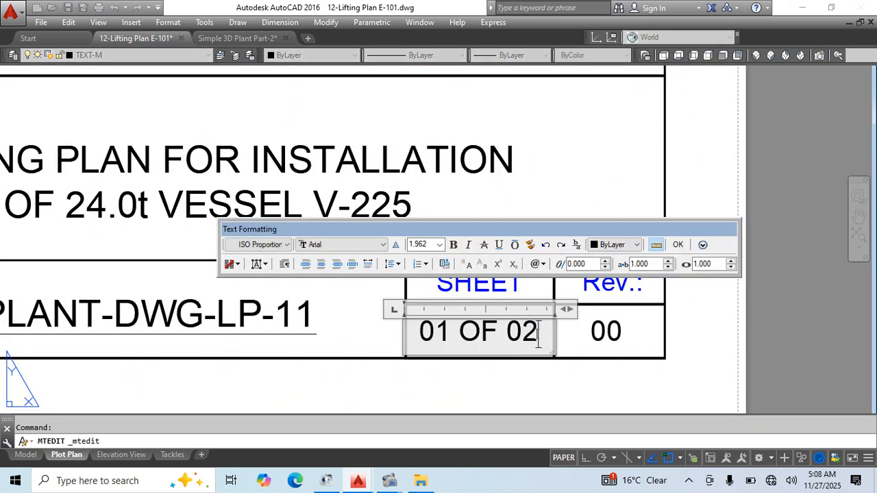
text(2)
click(725, 316)
scroll(513, 344, down, 2)
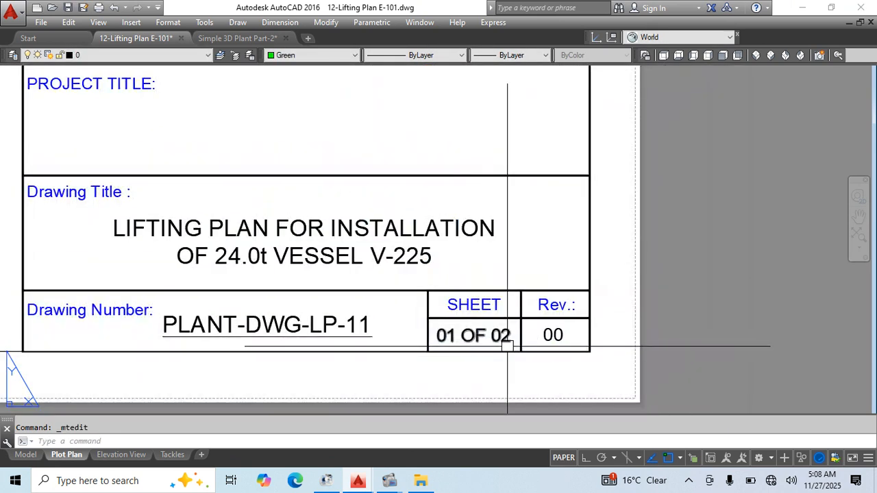
Delete the Tackles layout from the drawing and confirm the deletion.
right_click(168, 456)
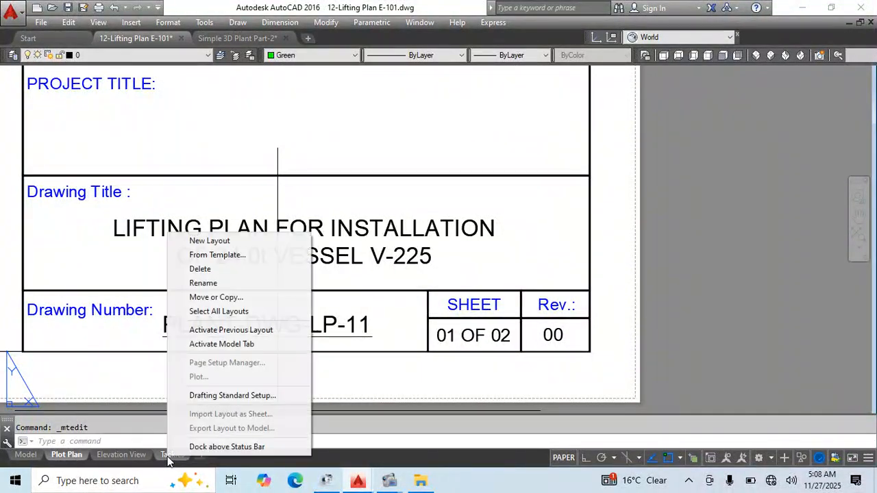
click(202, 269)
click(459, 280)
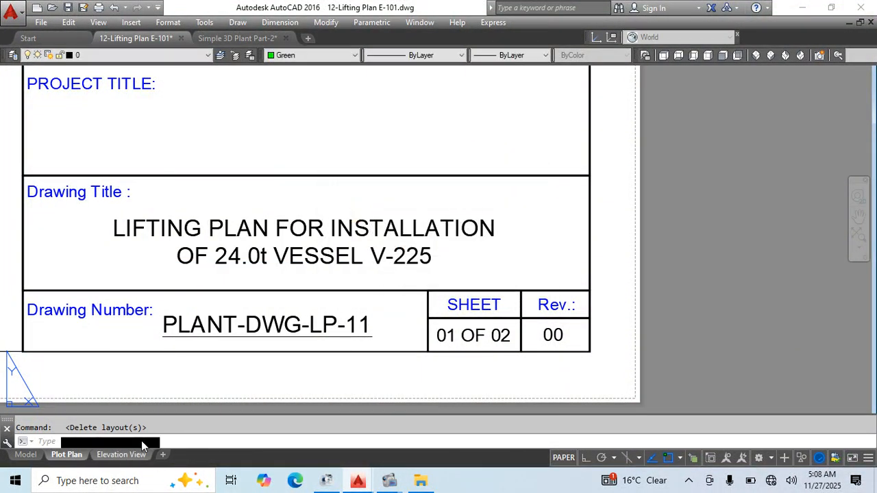
Open the Elevation View layout and check the first empty viewport above the elevation, returning to paper space.
click(127, 455)
scroll(384, 243, up, 3)
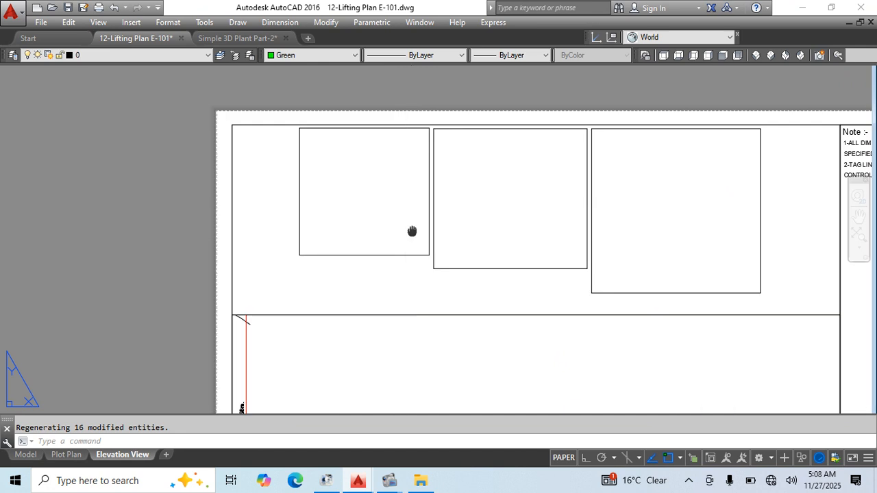
middle_drag(412, 231, 405, 229)
double_click(405, 229)
key(Escape)
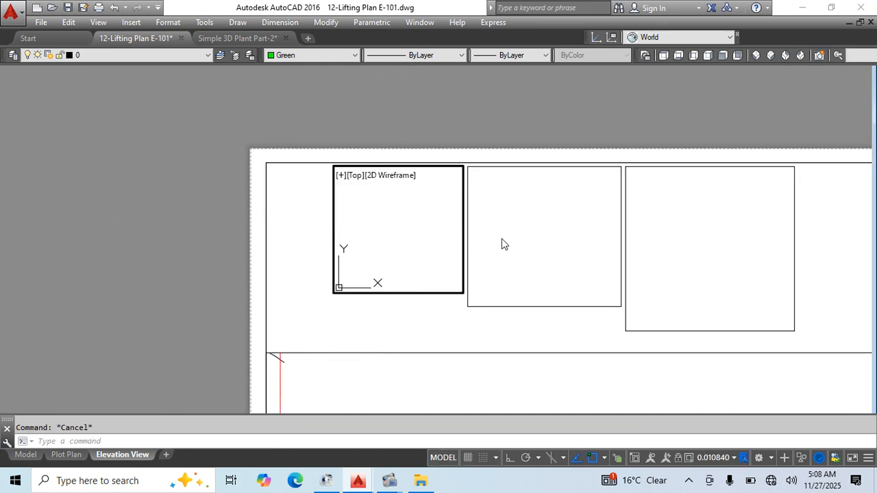
double_click(453, 118)
Copy the three empty table viewports to the blank area above the sheet as scale references.
click(681, 215)
click(440, 264)
text(c)
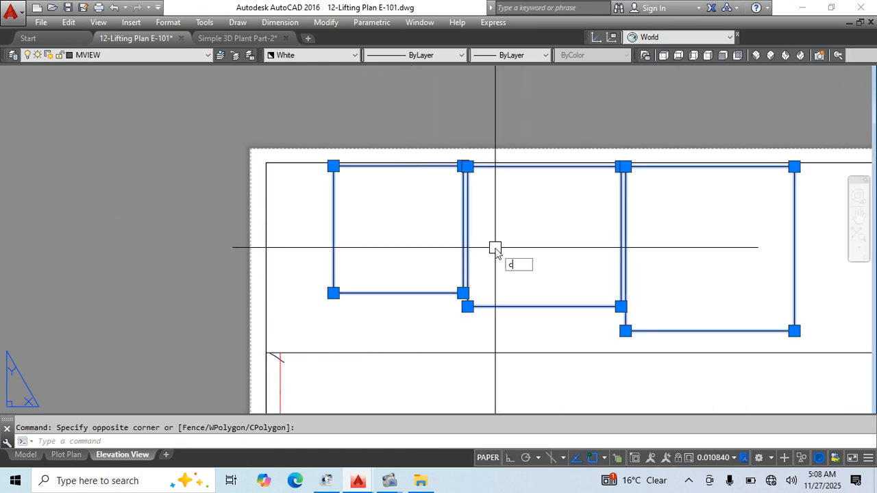
text(o)
key(Return)
click(494, 248)
scroll(495, 248, down, 4)
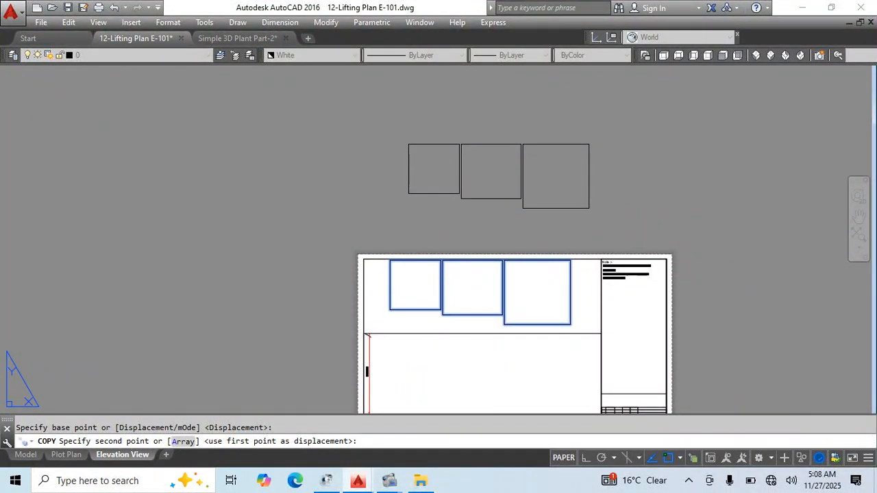
click(413, 278)
key(Escape)
Bring the Crane Detail and Crane Lifting Data tables into view inside the first viewport on the sheet.
scroll(412, 278, up, 2)
double_click(432, 284)
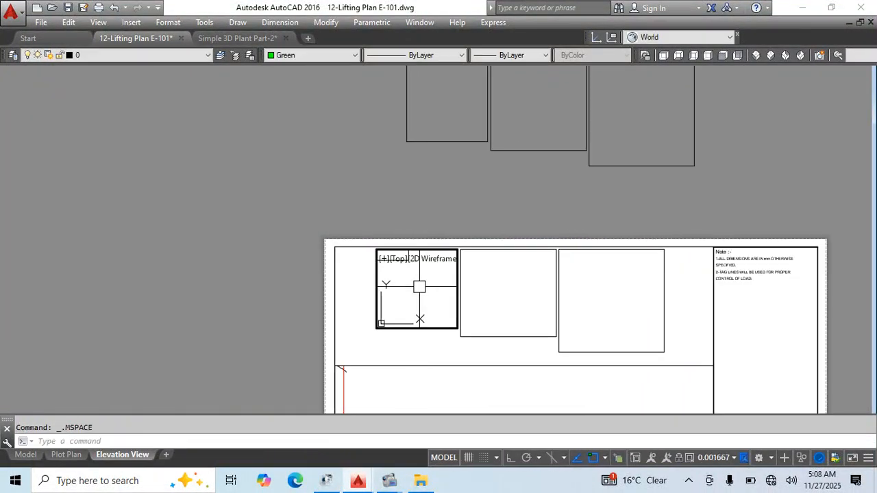
double_click(293, 295)
scroll(411, 308, up, 8)
scroll(411, 293, down, 4)
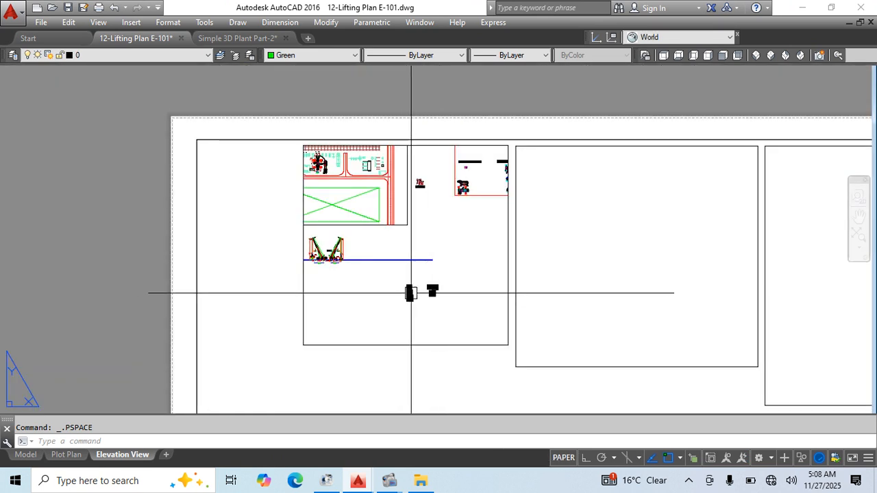
double_click(410, 287)
middle_drag(411, 291, 409, 204)
scroll(401, 201, up, 4)
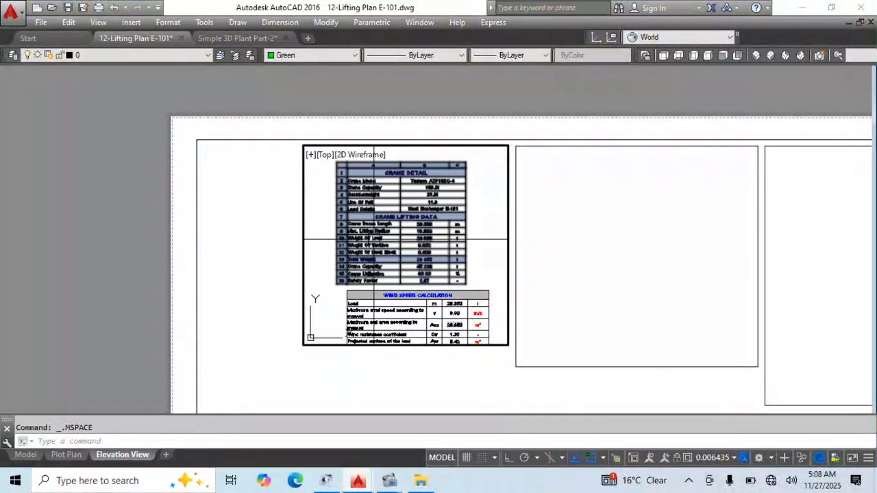
Match the crane table viewport's properties to the first reference viewport above the sheet to restore its scale.
double_click(52, 208)
key(Return)
scroll(583, 221, down, 8)
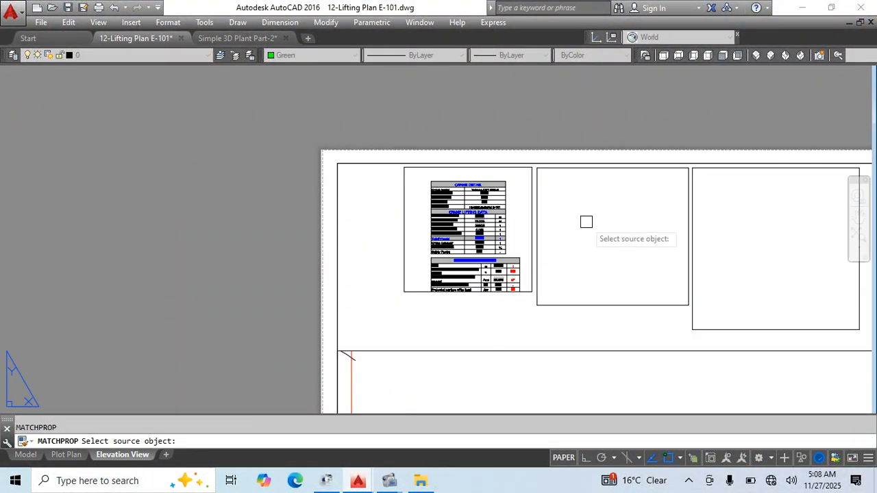
click(540, 202)
scroll(518, 240, up, 4)
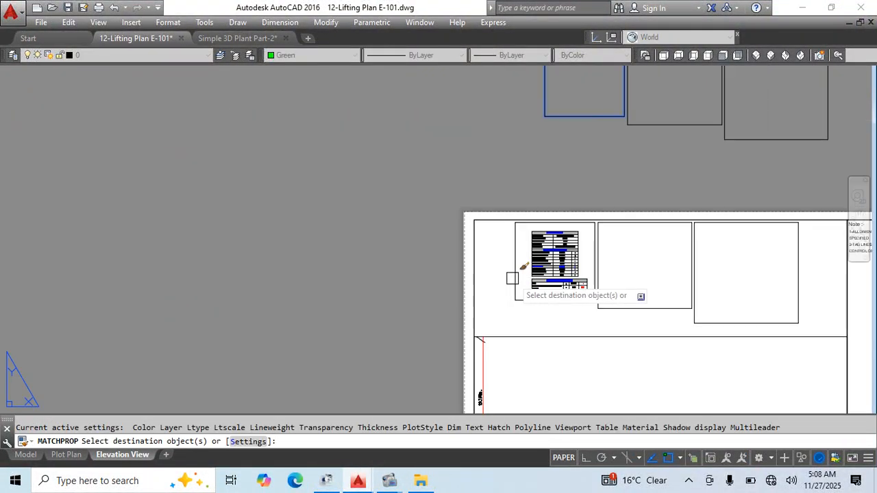
scroll(564, 250, up, 6)
key(Escape)
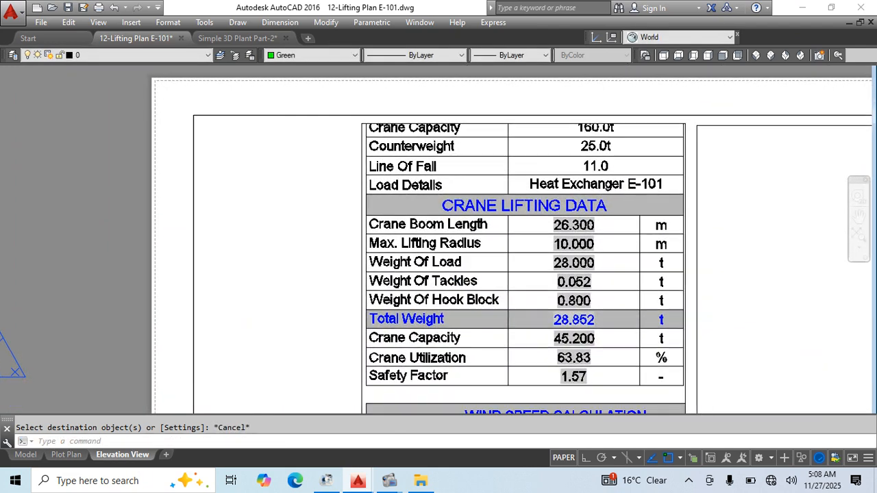
Center the Crane Detail and Crane Lifting Data tables inside their viewport and return to paper space.
scroll(507, 185, down, 2)
scroll(493, 185, up, 2)
double_click(492, 172)
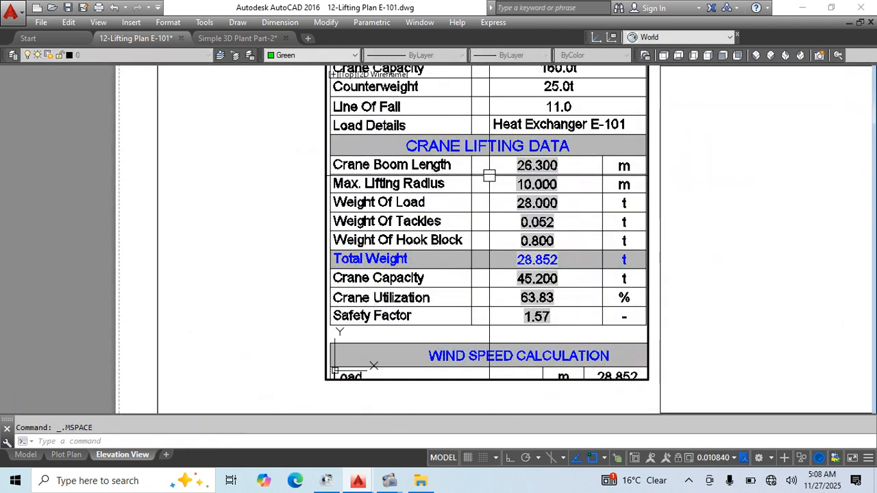
middle_drag(492, 170, 445, 239)
double_click(302, 223)
double_click(448, 199)
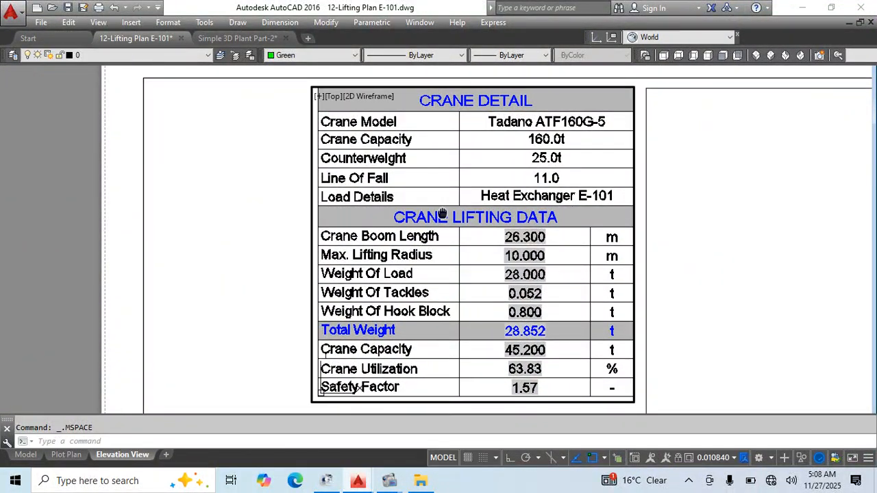
double_click(266, 206)
Try to enlarge the empty middle viewport by stretching its lower-right corner beyond the sheet, and undo the change.
scroll(544, 143, down, 2)
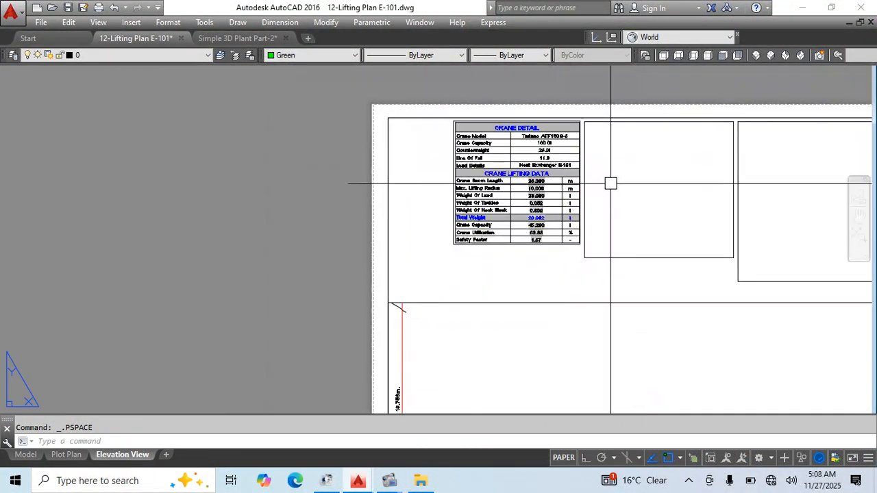
middle_drag(611, 182, 508, 238)
double_click(550, 221)
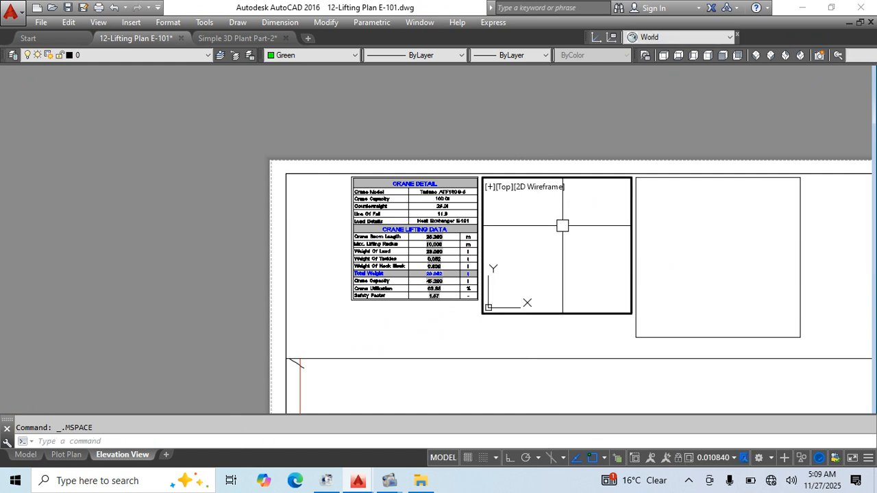
double_click(637, 173)
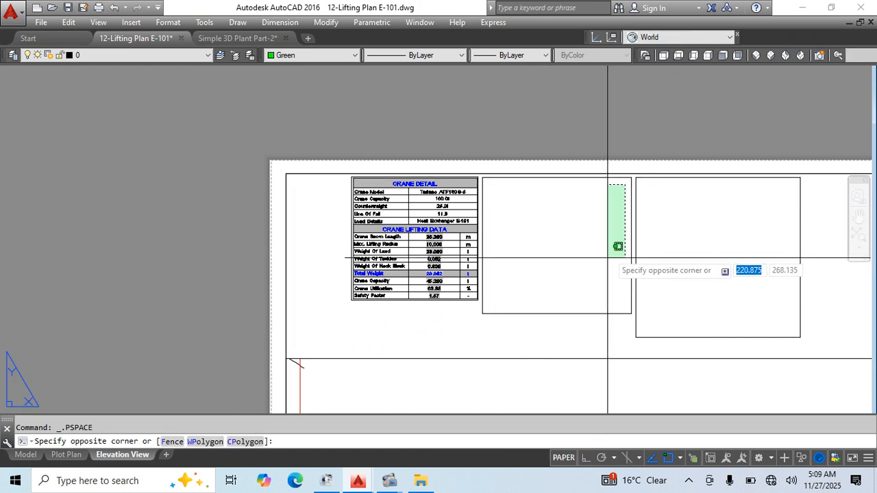
key(Escape)
click(594, 312)
scroll(566, 182, down, 2)
click(590, 233)
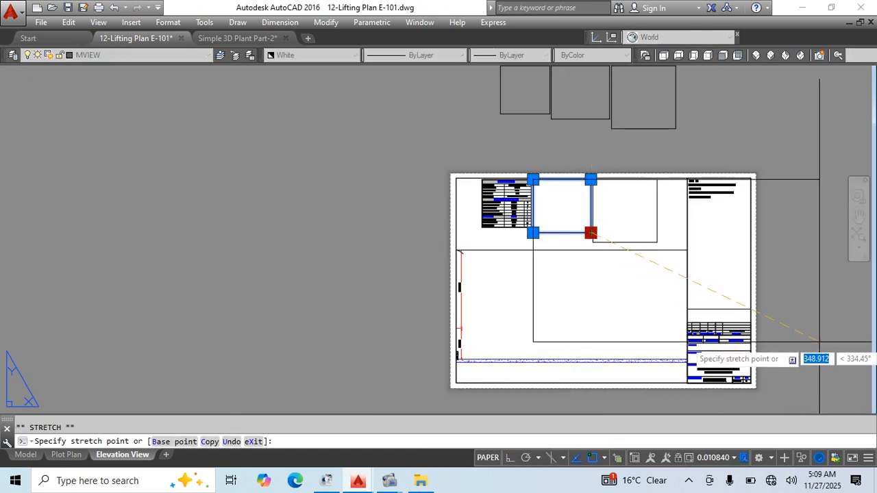
middle_drag(818, 341, 587, 248)
click(718, 335)
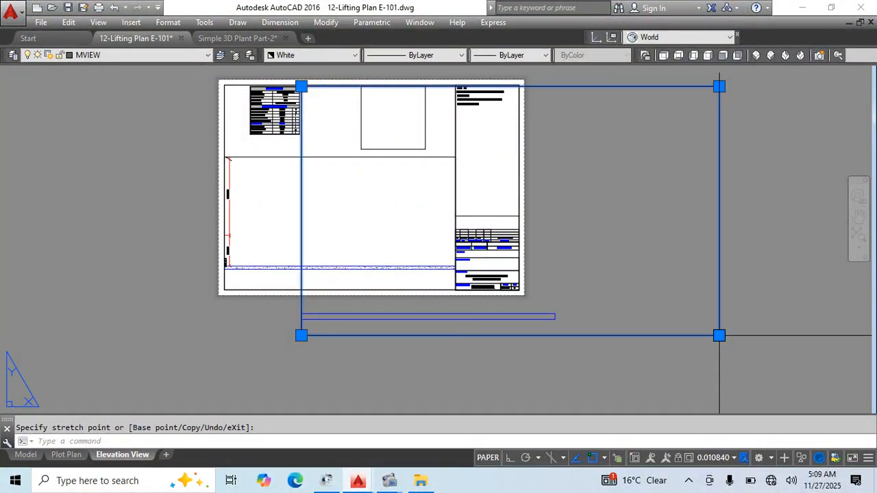
key(ctrl+z)
key(ctrl+z)
key(ctrl+z)
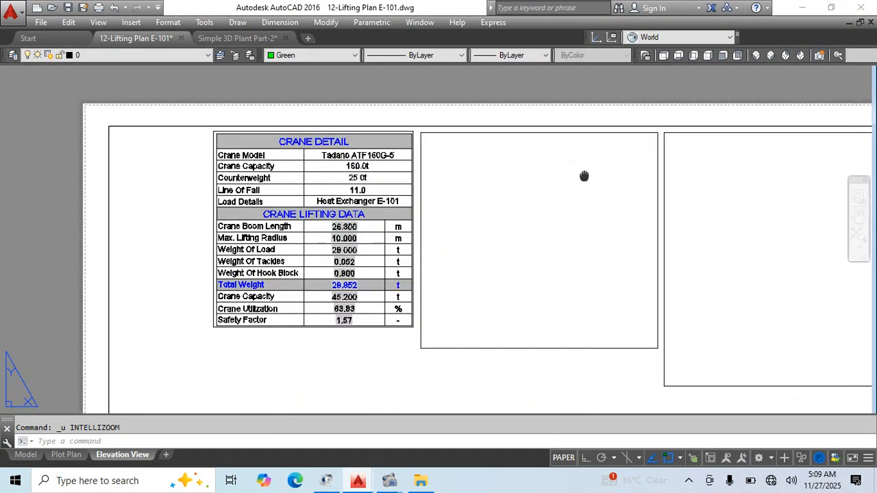
Bring the Wind Speed Calculation table into view inside the middle viewport.
scroll(520, 217, down, 6)
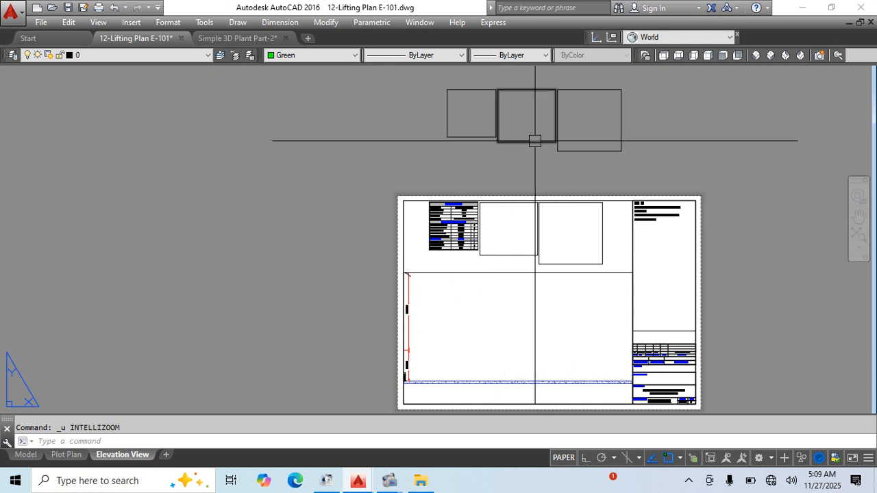
scroll(535, 141, up, 6)
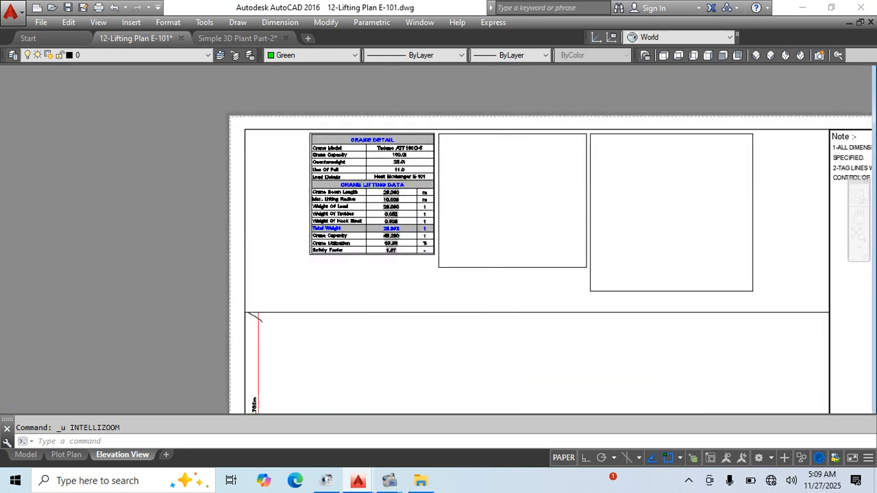
double_click(516, 205)
scroll(510, 183, down, 8)
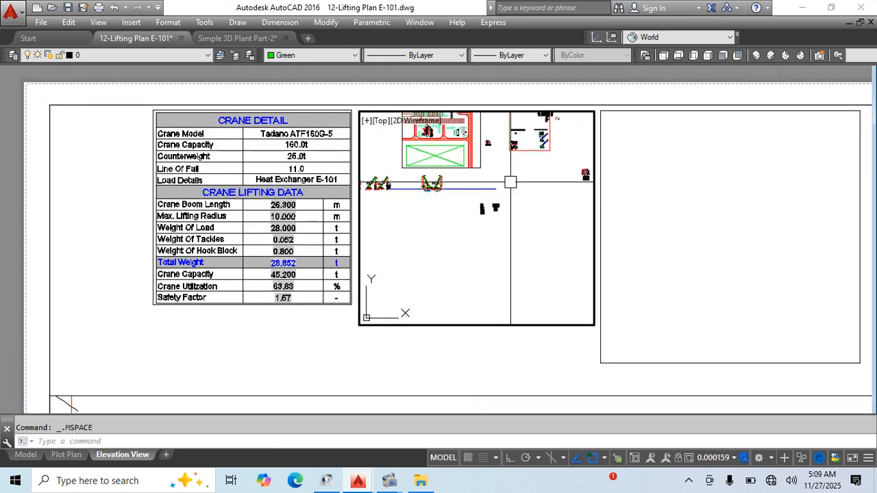
scroll(482, 211, up, 18)
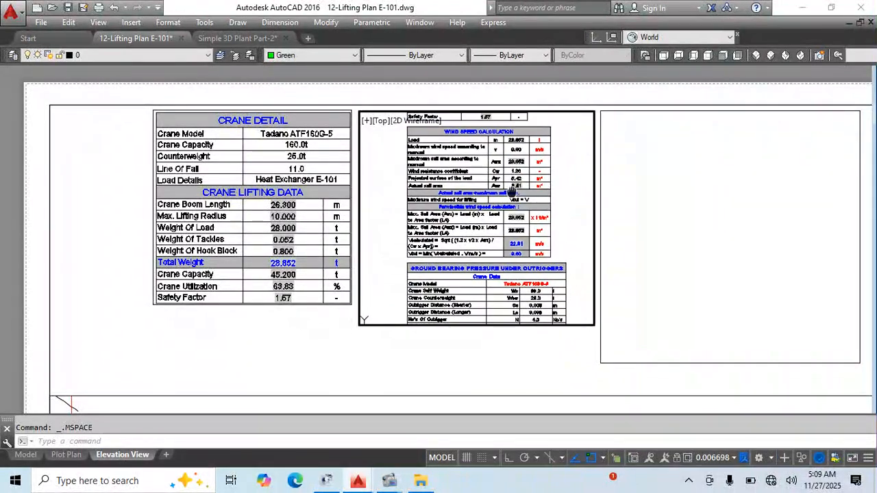
middle_drag(564, 125, 573, 217)
Match the wind speed viewport's properties to the middle reference viewport above the sheet to restore its scale.
double_click(620, 82)
scroll(613, 124, down, 4)
key(Return)
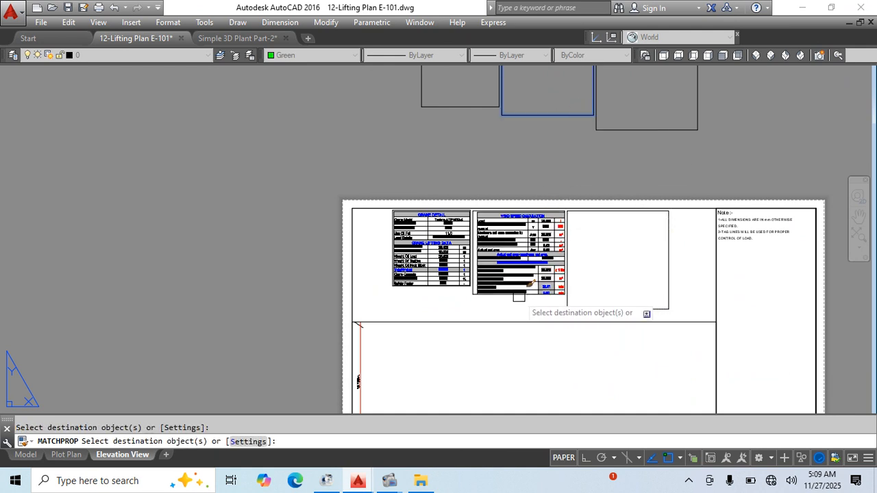
scroll(493, 233, up, 7)
key(Escape)
Align the Wind Speed Calculation table within its viewport frame and return to paper space.
double_click(545, 234)
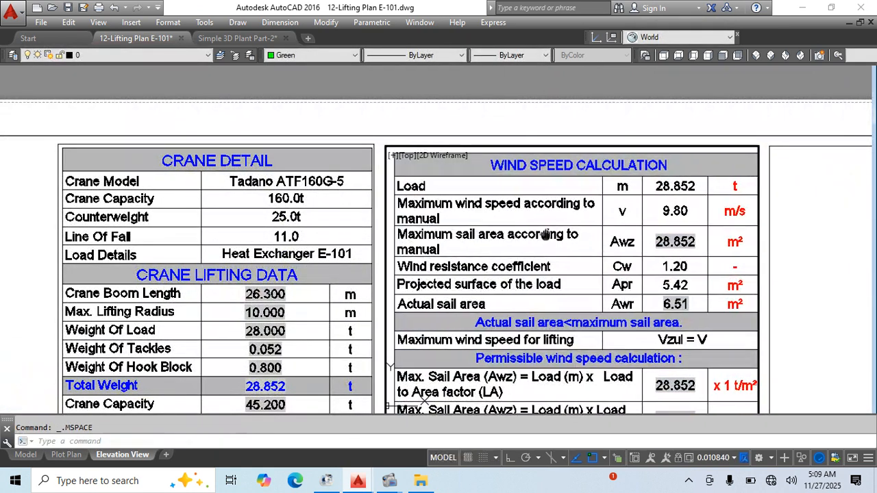
middle_drag(545, 235, 541, 233)
double_click(678, 88)
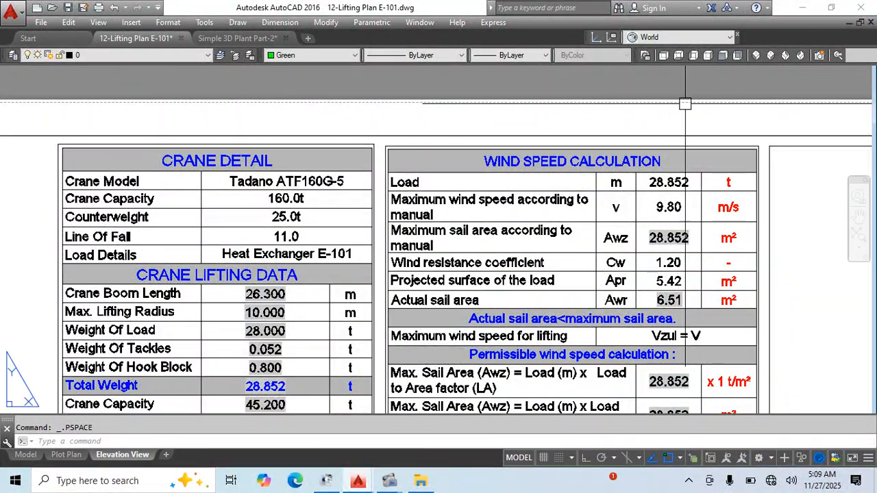
Bring the Ground Bearing Pressure Under Outriggers table into view inside the third viewport and return to paper space.
middle_drag(685, 301, 637, 139)
scroll(655, 236, down, 4)
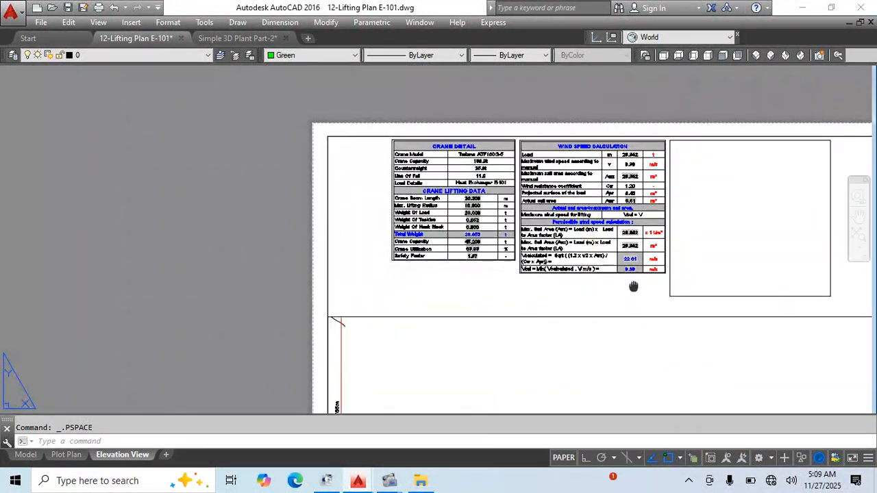
scroll(637, 287, up, 2)
double_click(585, 246)
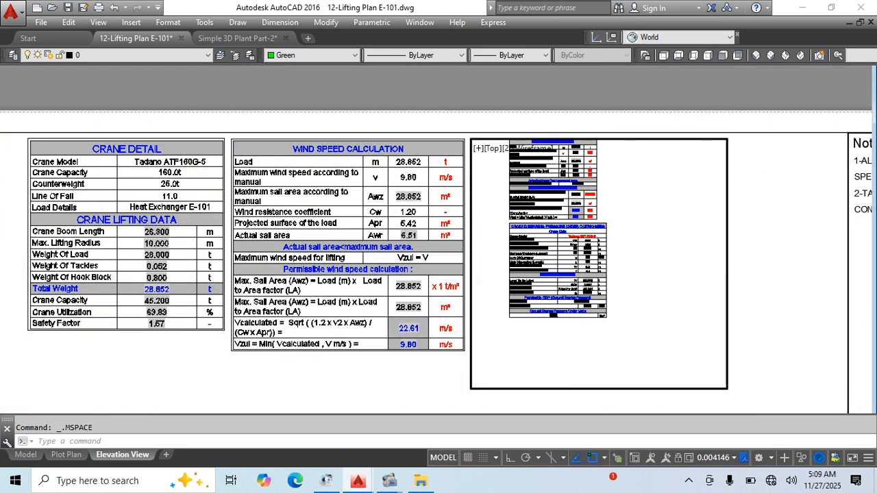
double_click(785, 246)
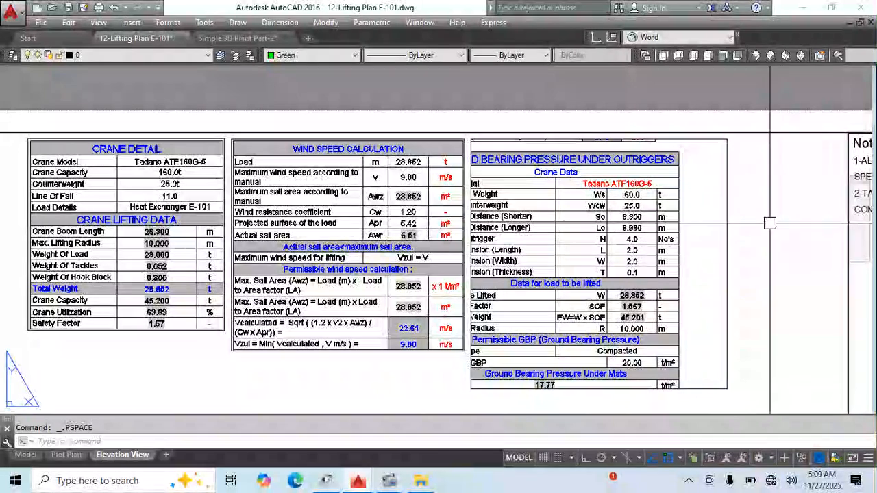
Match the ground bearing pressure viewport's properties to the third reference viewport above the sheet to restore its scale.
middle_drag(785, 245, 730, 362)
text(ma)
key(Return)
scroll(595, 162, down, 3)
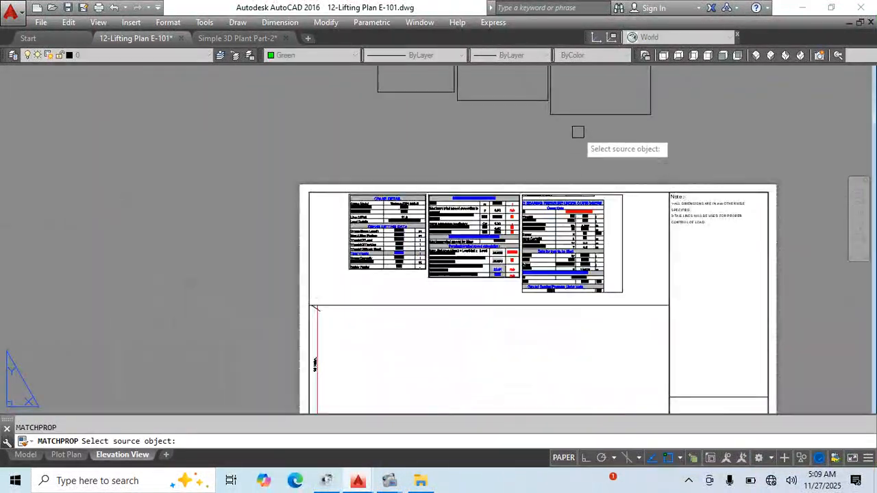
click(600, 115)
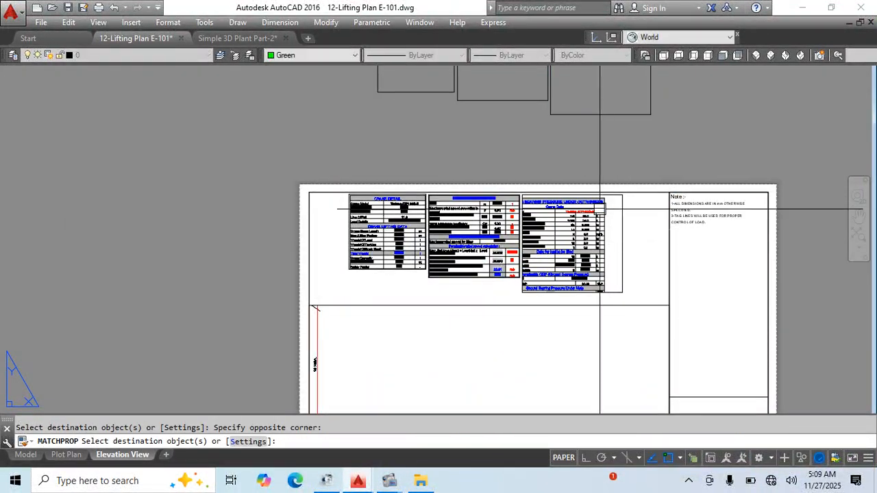
key(Escape)
Align the Ground Bearing Pressure Under Outriggers table within its viewport frame and return to paper space.
scroll(600, 209, up, 10)
double_click(574, 259)
middle_drag(575, 258, 645, 252)
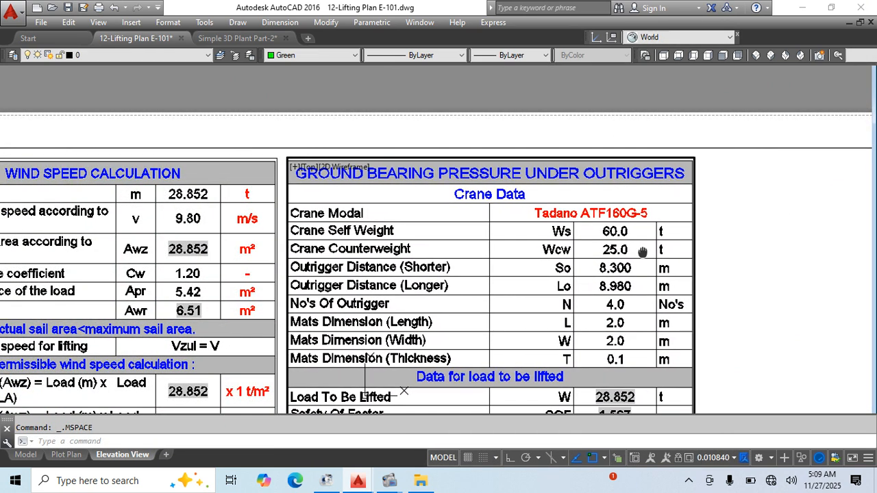
middle_drag(642, 252, 643, 251)
double_click(793, 235)
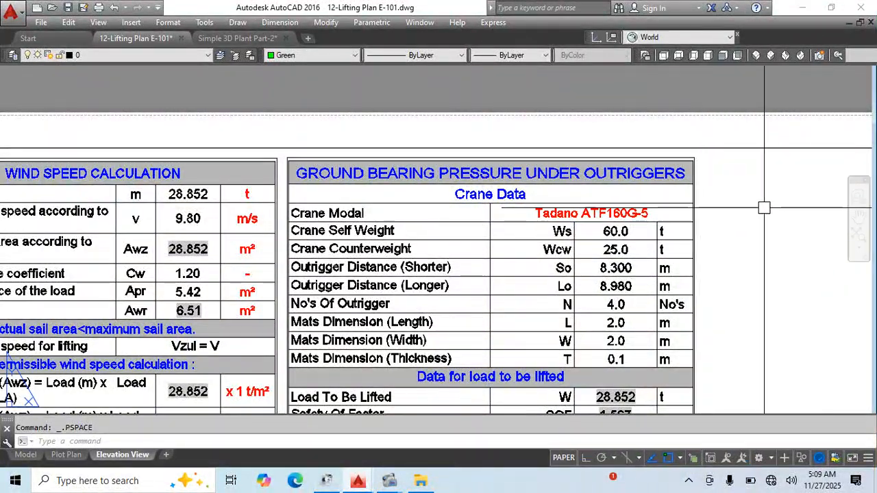
Check how the ground bearing pressure viewport's frame fits the table at its lower right corner.
scroll(764, 207, down, 4)
scroll(664, 341, up, 4)
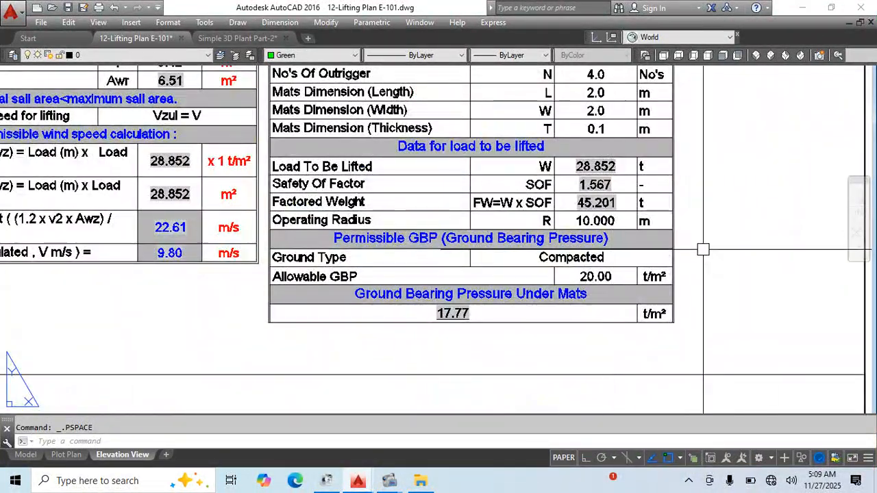
scroll(688, 323, up, 4)
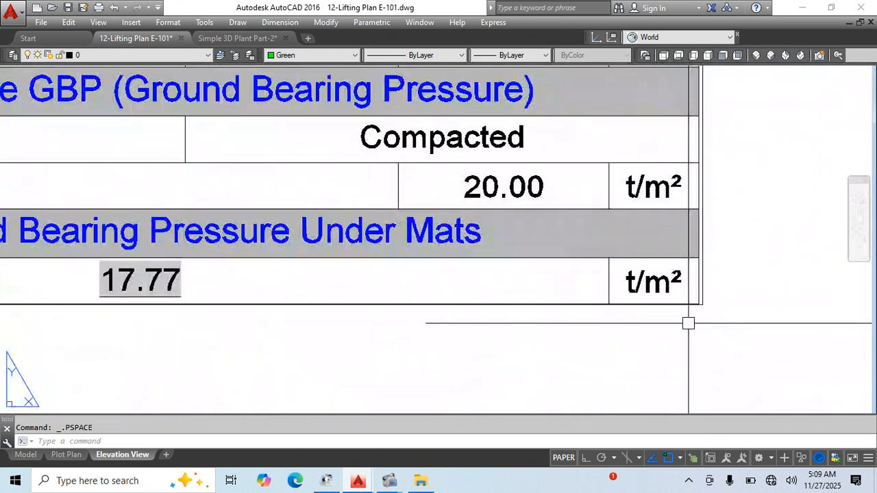
scroll(688, 306, up, 4)
click(726, 305)
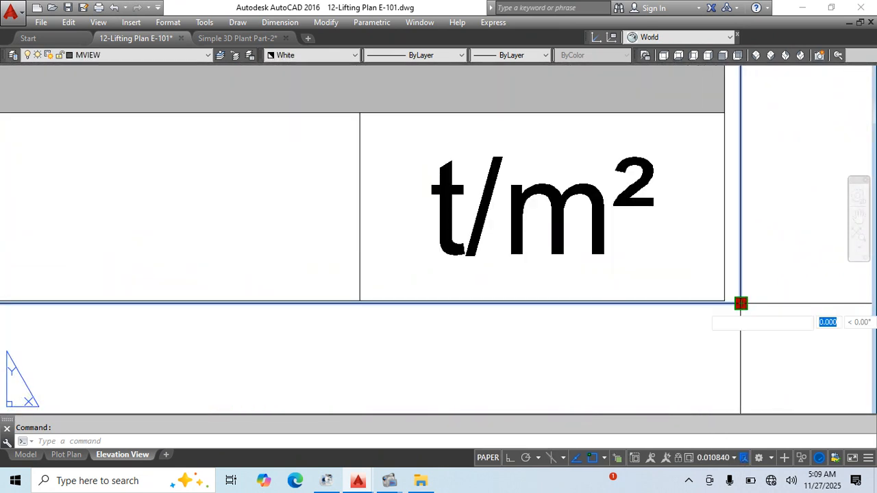
key(Escape)
Bring both crane elevations into view inside the large lower viewport and return to paper space.
scroll(685, 294, down, 8)
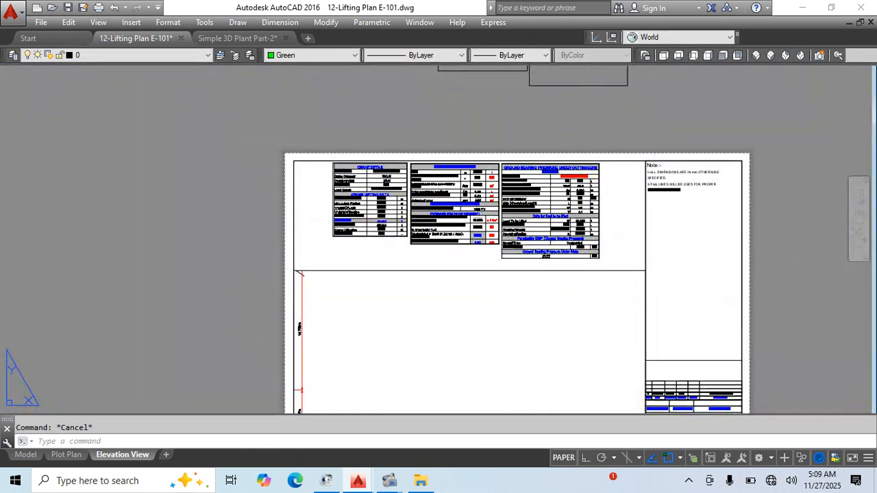
middle_drag(405, 352, 688, 288)
double_click(415, 276)
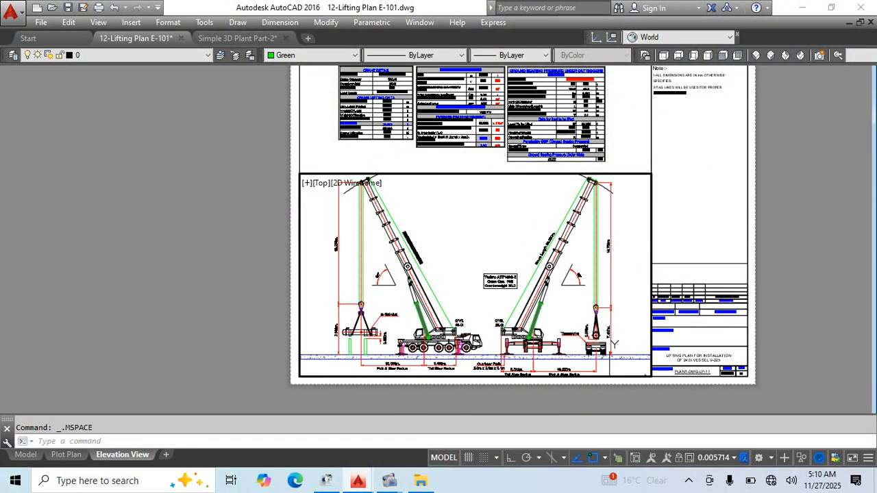
double_click(821, 254)
Stretch the elevation viewport's top edge up to just below the Ground Bearing Pressure table.
scroll(612, 171, up, 4)
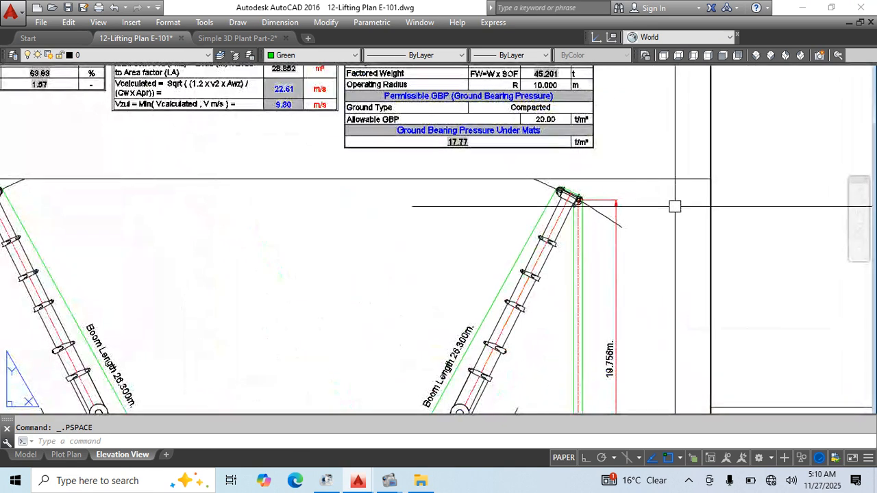
click(711, 202)
click(710, 178)
key(Escape)
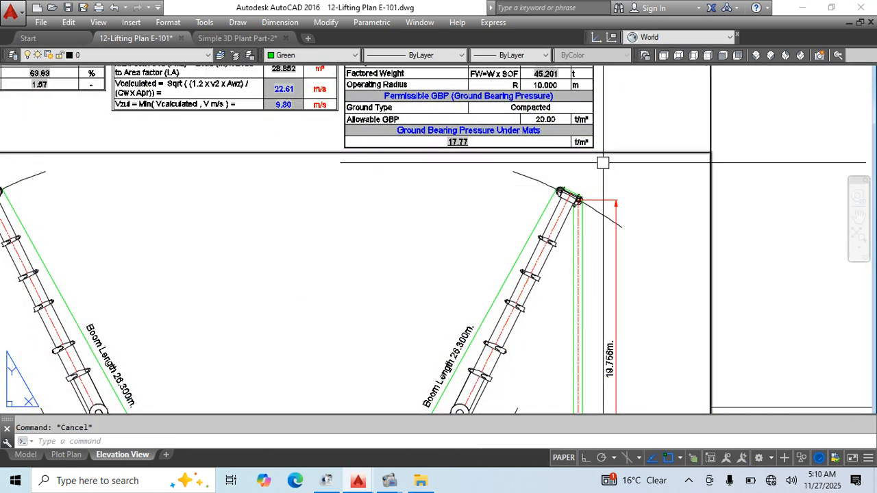
Shift the crane elevations slightly up inside the enlarged viewport and return to paper space.
scroll(534, 169, down, 3)
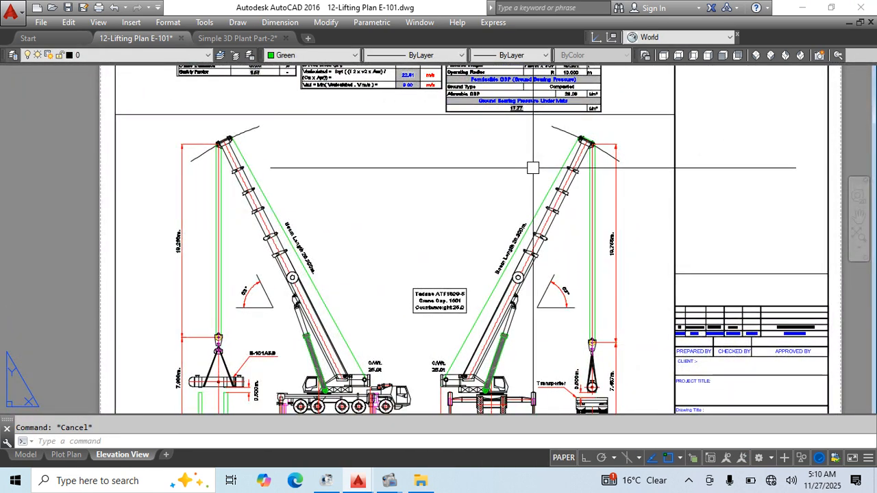
middle_drag(499, 155, 504, 192)
double_click(490, 225)
middle_drag(495, 226, 495, 212)
double_click(733, 198)
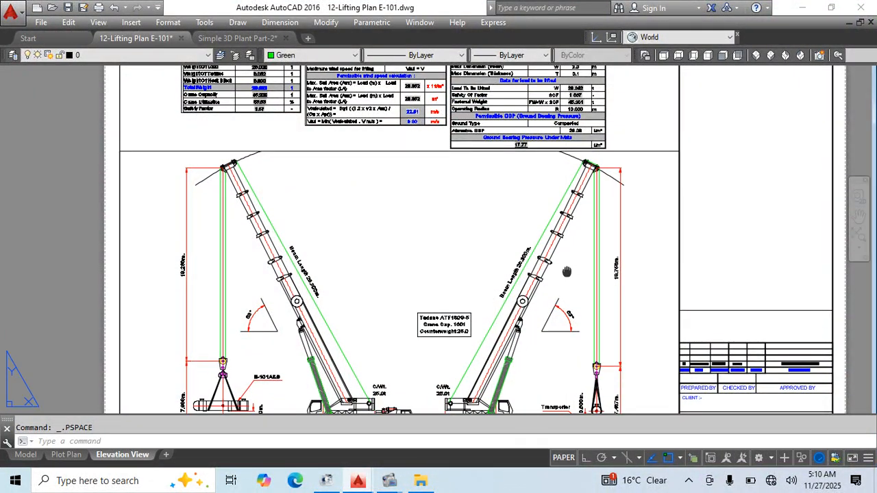
Move the Wind Speed Calculation viewport out of the middle, over to the notes column with Ortho on.
middle_drag(568, 272, 570, 139)
scroll(526, 335, up, 2)
scroll(522, 171, down, 2)
middle_drag(523, 171, 562, 411)
middle_drag(485, 255, 456, 373)
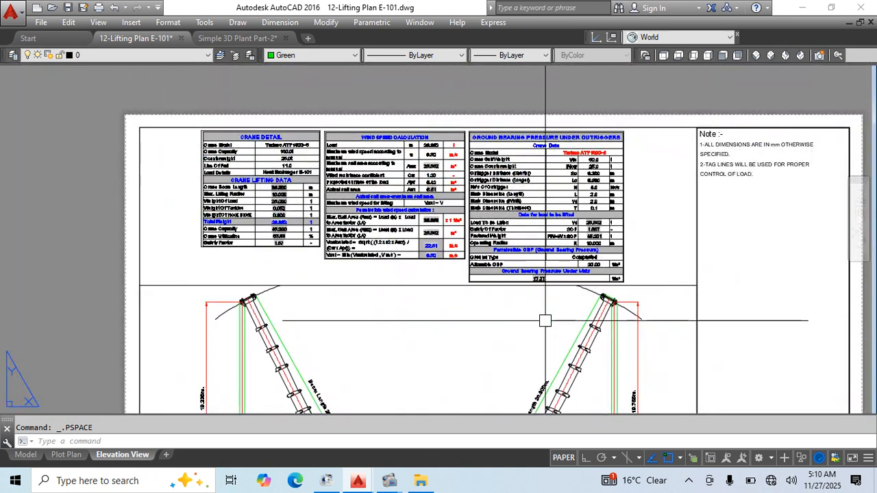
click(379, 264)
click(377, 241)
middle_drag(434, 282, 407, 321)
text(m)
key(Return)
click(264, 109)
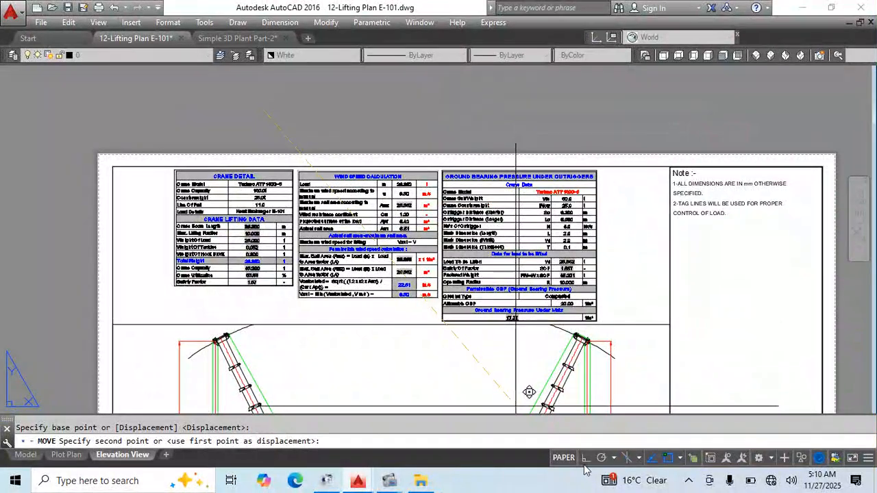
click(654, 189)
key(Escape)
Move the Ground Bearing Pressure Under Outriggers viewport horizontally to sit beside the Crane Detail table.
click(627, 190)
click(570, 158)
text(m)
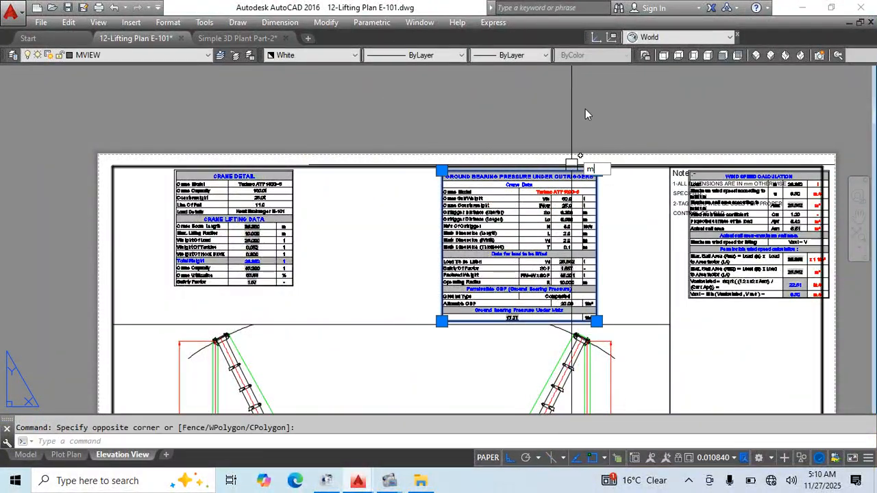
key(Return)
click(602, 92)
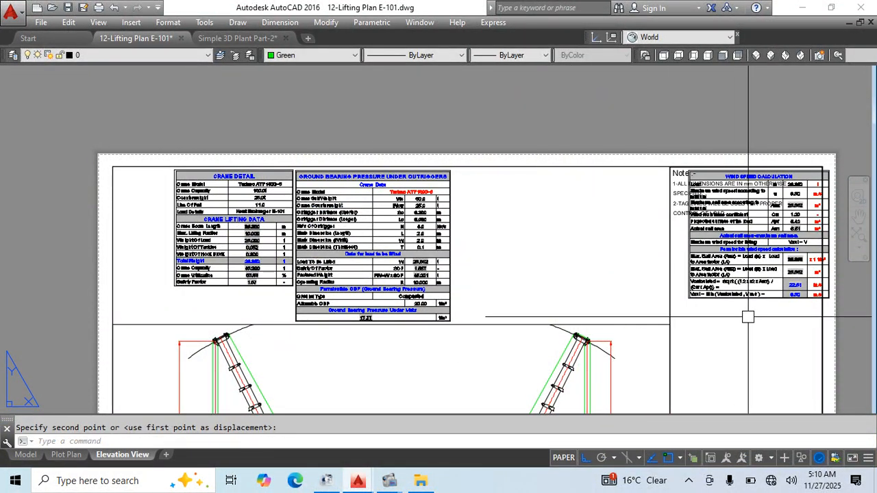
Move the Wind Speed Calculation viewport horizontally from the notes column to the right of the ground bearing pressure table.
click(753, 316)
click(731, 293)
key(space)
click(748, 115)
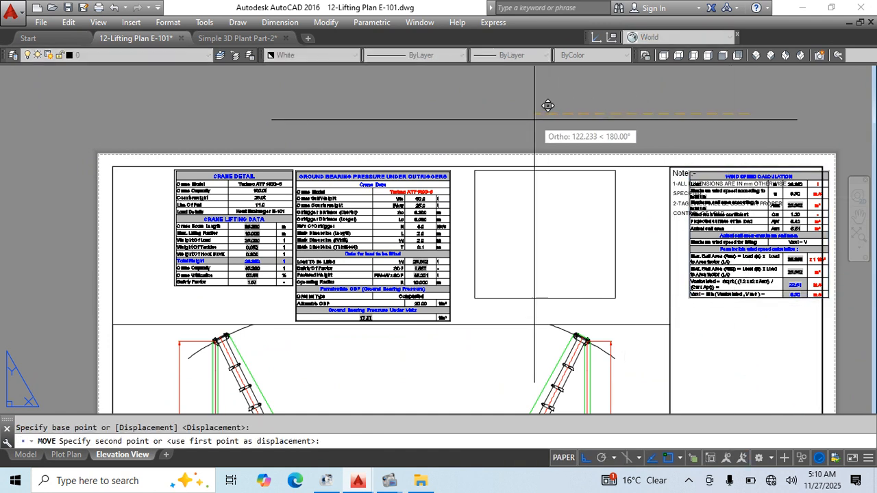
click(530, 106)
key(Escape)
Shift the crane elevations further up inside their viewport and return to paper space.
double_click(480, 358)
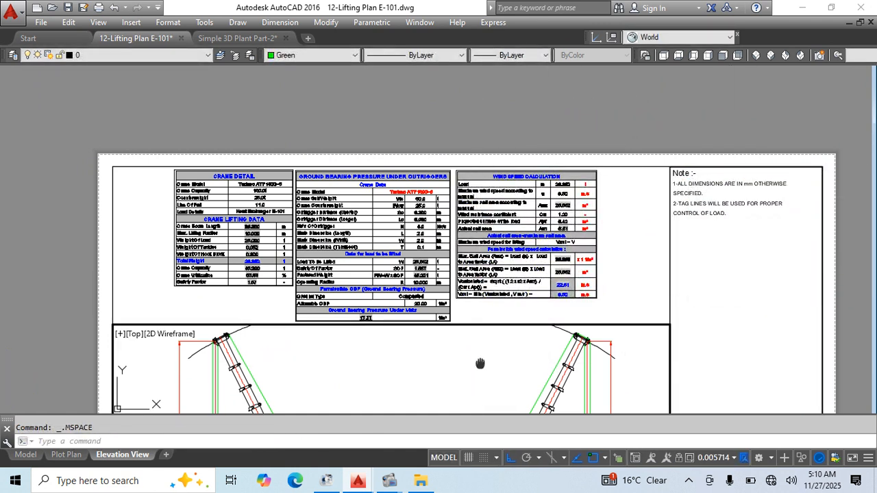
middle_drag(480, 358, 480, 348)
double_click(765, 329)
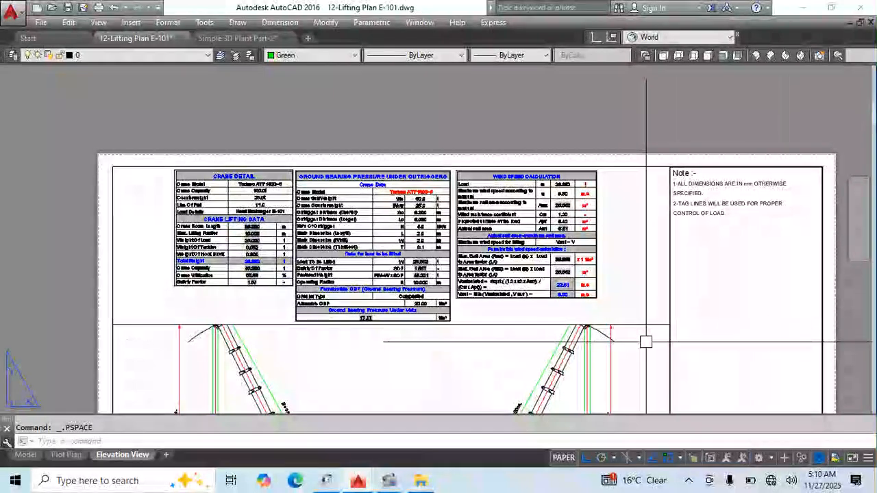
Stretch the elevation viewport's top edge further up, past the bottom of the ground bearing pressure table.
click(662, 324)
click(670, 325)
click(669, 303)
key(Escape)
Check the installation and picking elevation titles and scales near the sheet's lower border.
middle_drag(695, 250, 676, 11)
middle_drag(543, 379, 565, 293)
scroll(357, 331, up, 2)
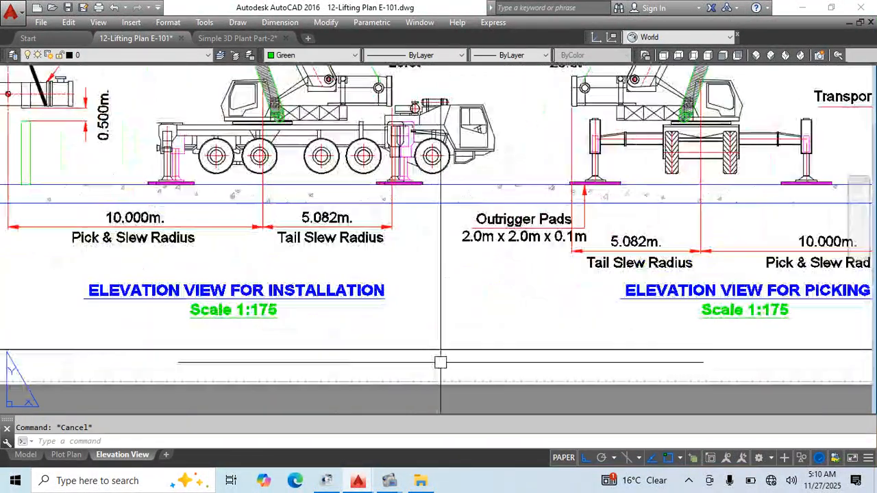
scroll(479, 255, down, 2)
scroll(577, 283, up, 1)
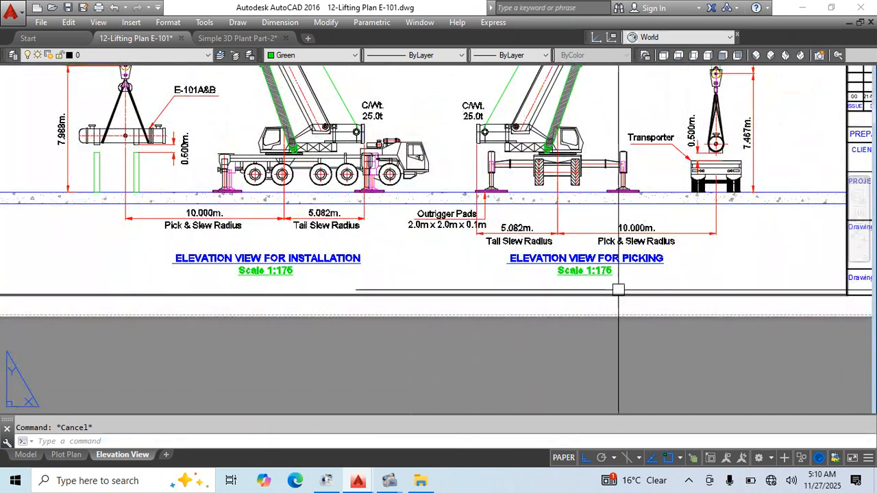
scroll(574, 275, down, 2)
middle_drag(509, 297, 526, 314)
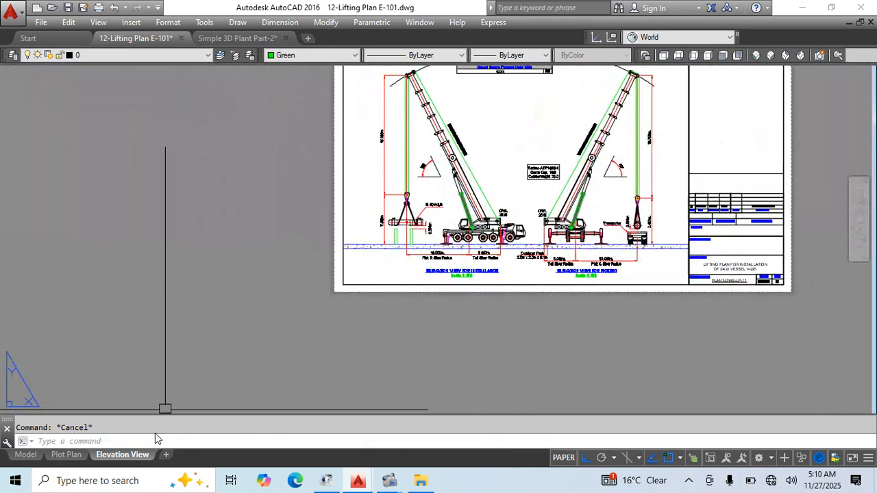
Copy the plan view viewport from the Plot Plan layout and paste it beside the sheet on Elevation View.
click(65, 455)
scroll(458, 290, down, 3)
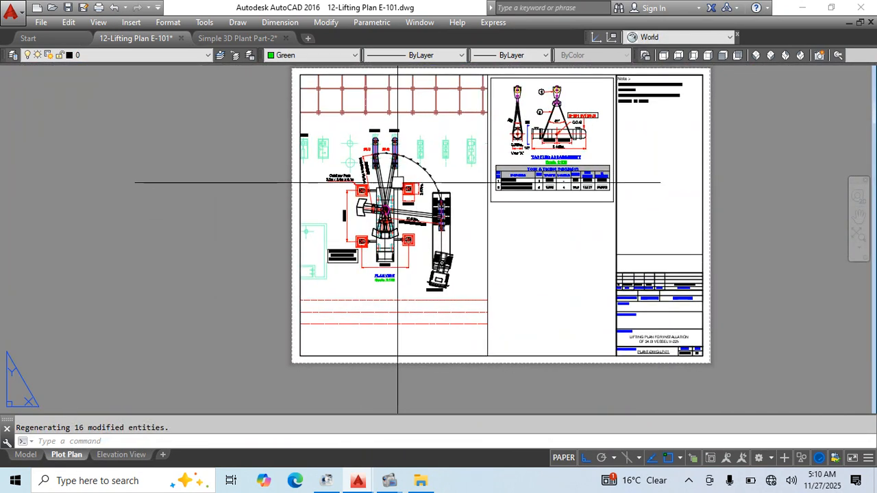
click(487, 272)
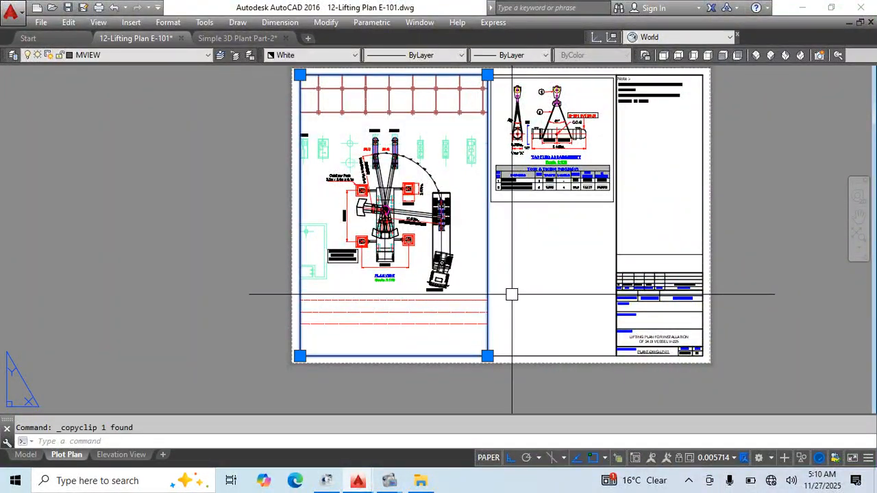
click(127, 456)
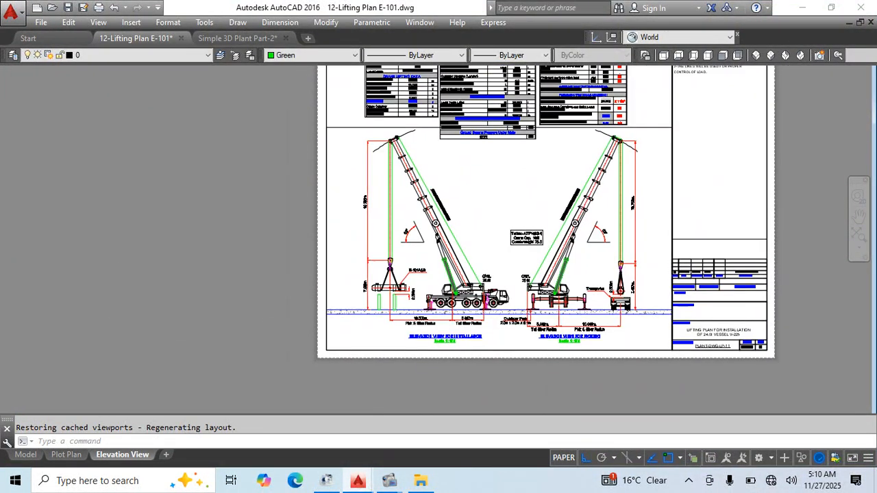
key(ctrl+v)
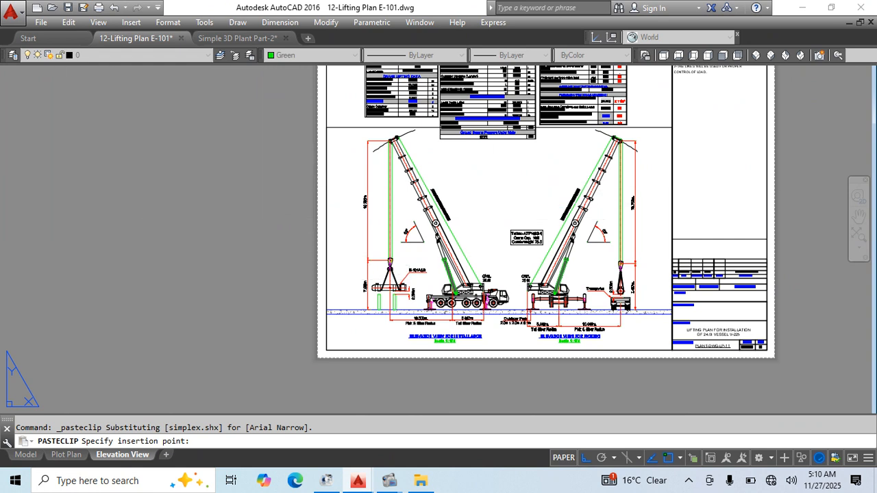
key(Escape)
Try matching the elevation viewport's properties to the pasted plan view viewport.
text(m)
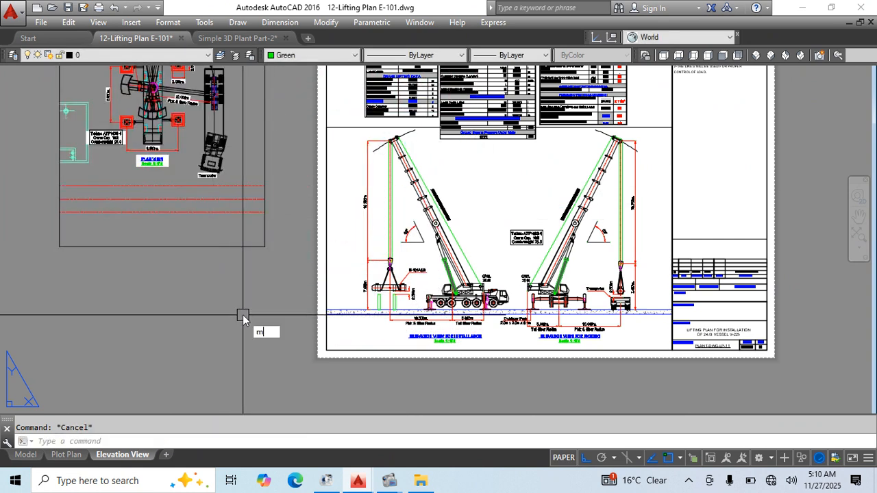
text(a)
key(Return)
click(239, 247)
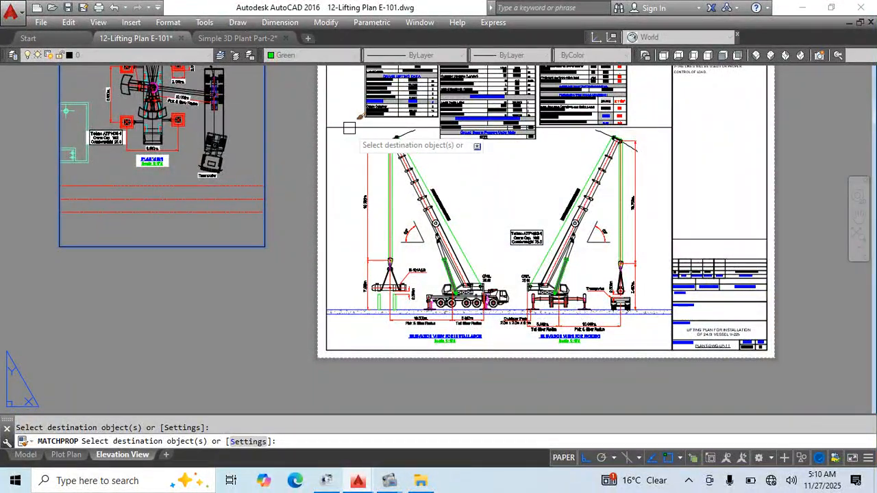
key(Escape)
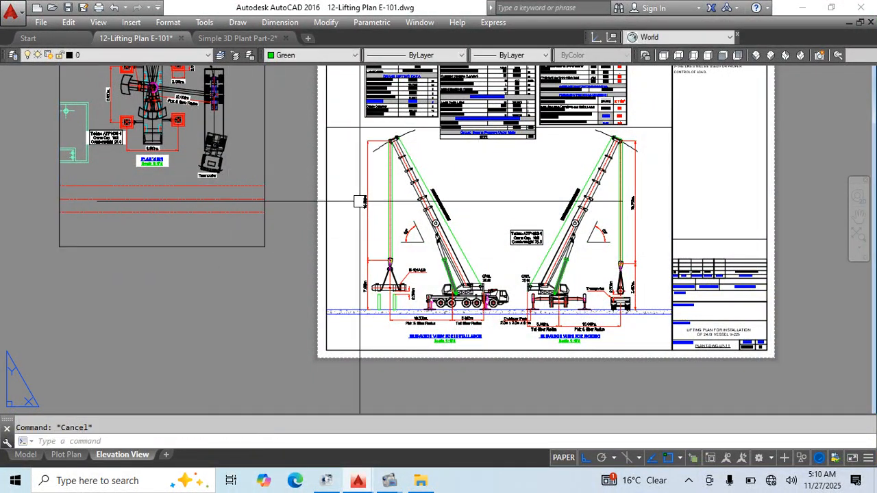
Zoom out the elevations inside their viewport, return to paper space and match its scale to the pasted plan view viewport.
double_click(455, 191)
scroll(460, 192, down, 2)
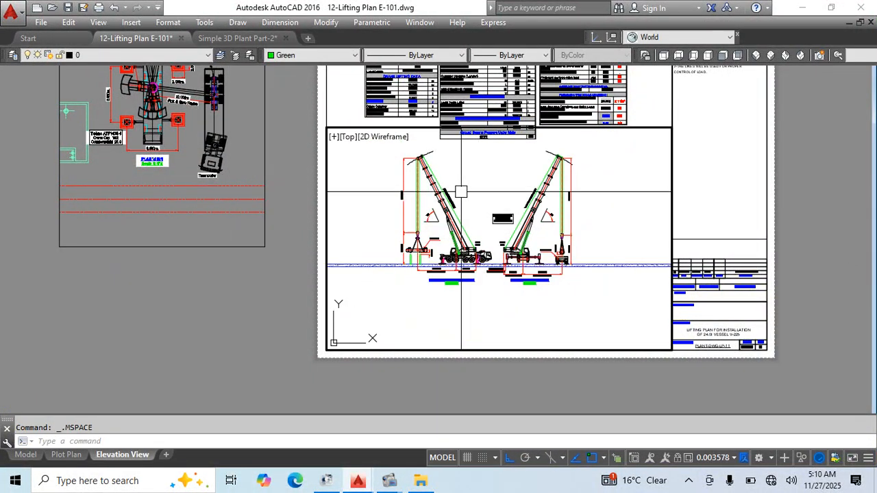
double_click(257, 302)
text(ma)
key(Return)
click(262, 244)
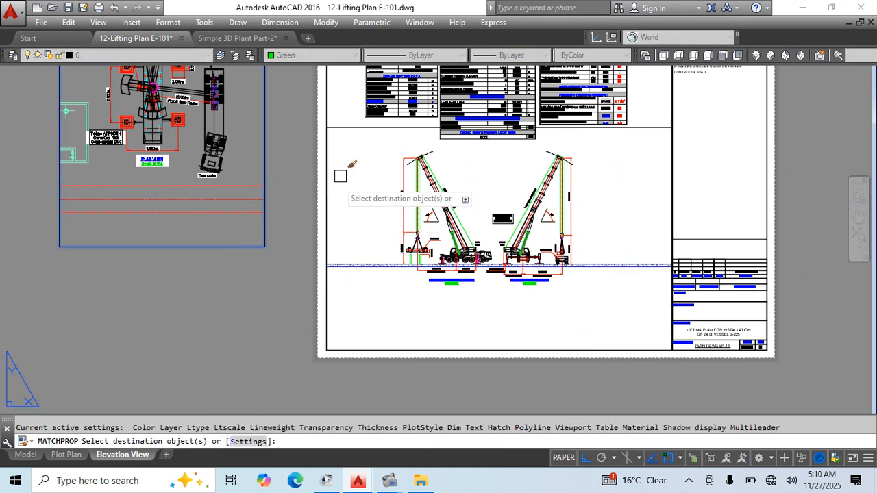
click(352, 131)
key(Escape)
Delete the pasted plan view viewport and reposition the crane elevations fully inside their viewport frame.
click(181, 246)
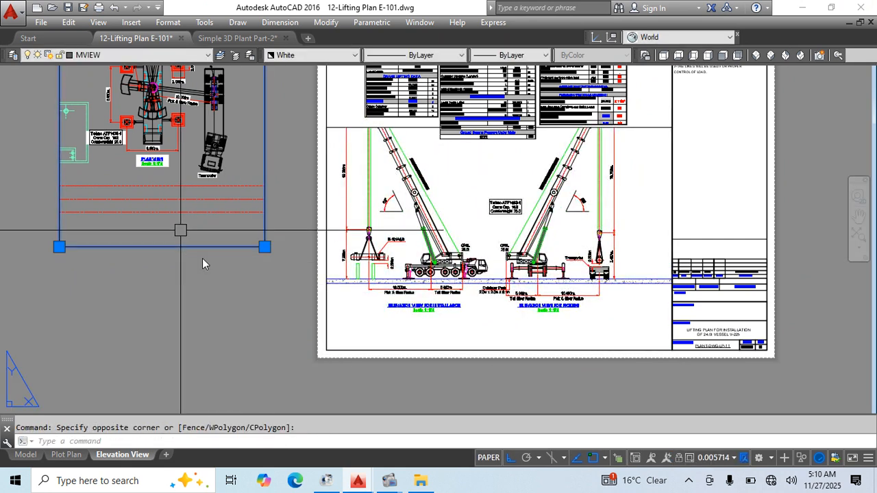
key(Delete)
double_click(475, 171)
middle_drag(474, 171, 486, 205)
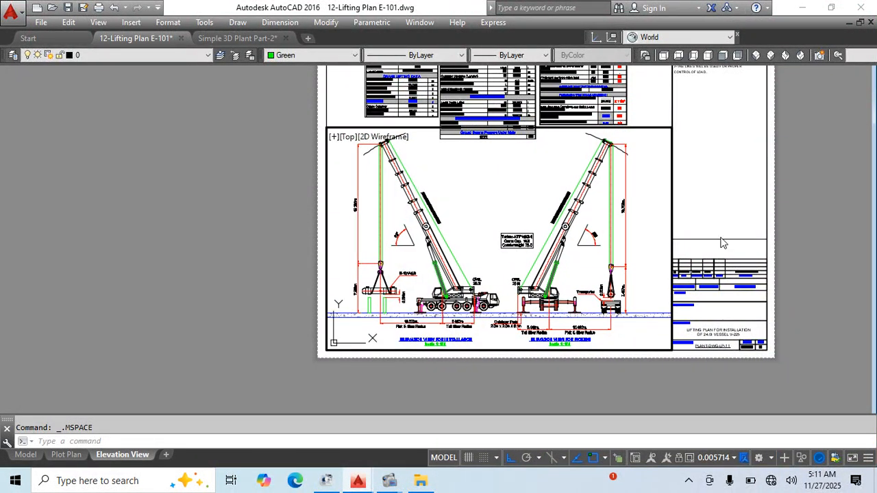
double_click(829, 254)
Examine the ground bearing pressure and wind speed calculation tables and the elevations on the sheet.
scroll(587, 190, up, 3)
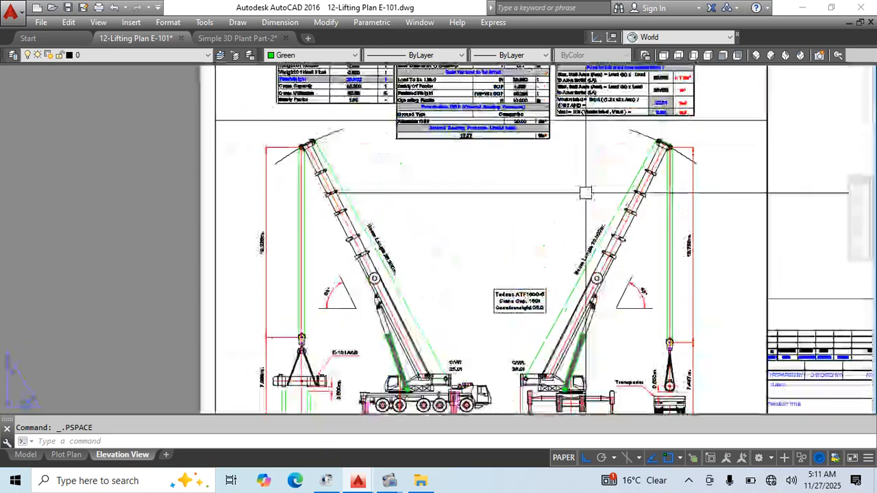
scroll(414, 130, up, 5)
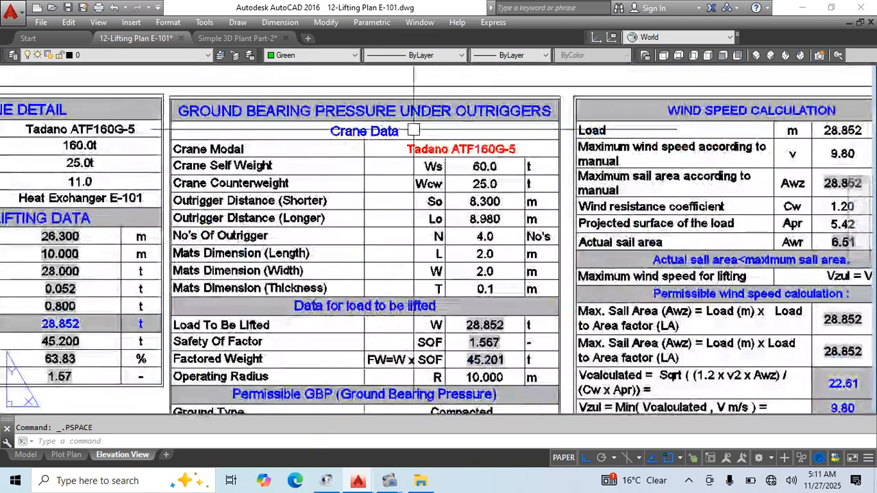
middle_drag(785, 269, 607, 240)
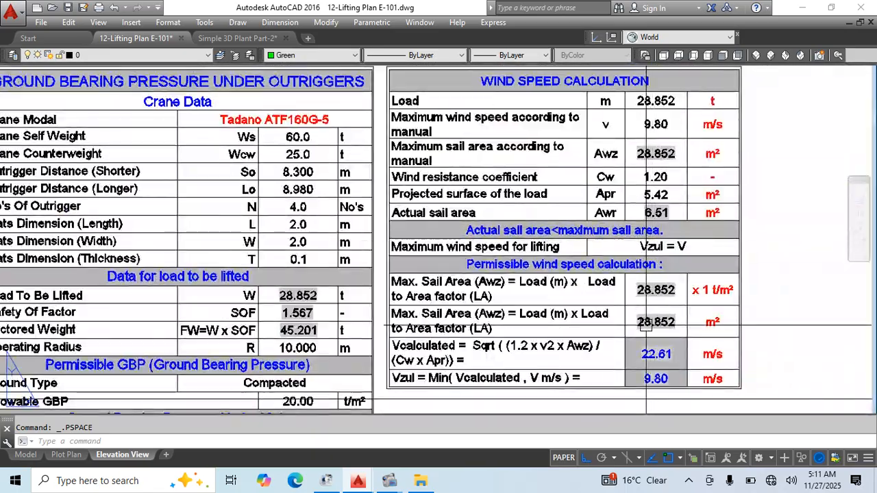
middle_drag(662, 275, 663, 138)
scroll(663, 137, down, 6)
scroll(503, 210, up, 4)
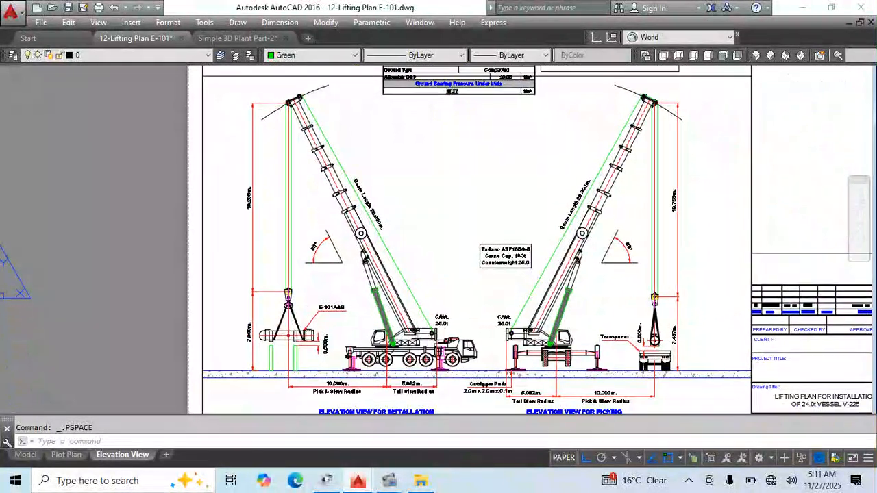
Move the Tadano ATF160G-5 crane note left to centre it between the two elevations and return to paper space.
click(504, 209)
click(491, 268)
drag(505, 254, 481, 254)
double_click(150, 268)
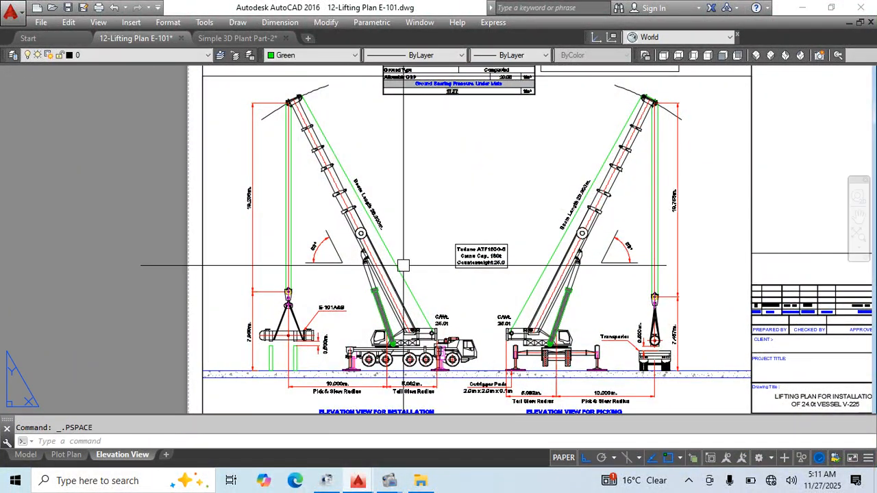
Open the title block of the Elevation View sheet for in-place reference editing.
middle_drag(624, 388, 424, 292)
scroll(727, 367, up, 2)
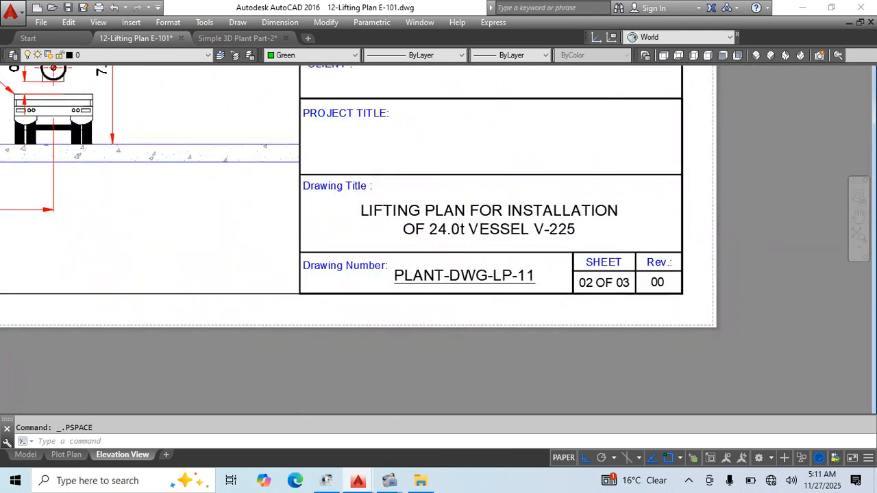
scroll(727, 366, down, 2)
middle_drag(727, 367, 670, 410)
click(590, 291)
click(581, 277)
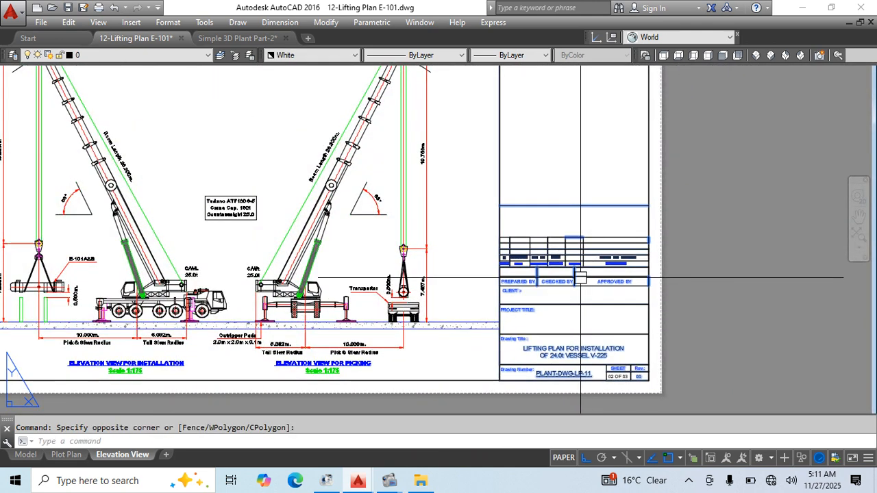
double_click(505, 363)
click(431, 336)
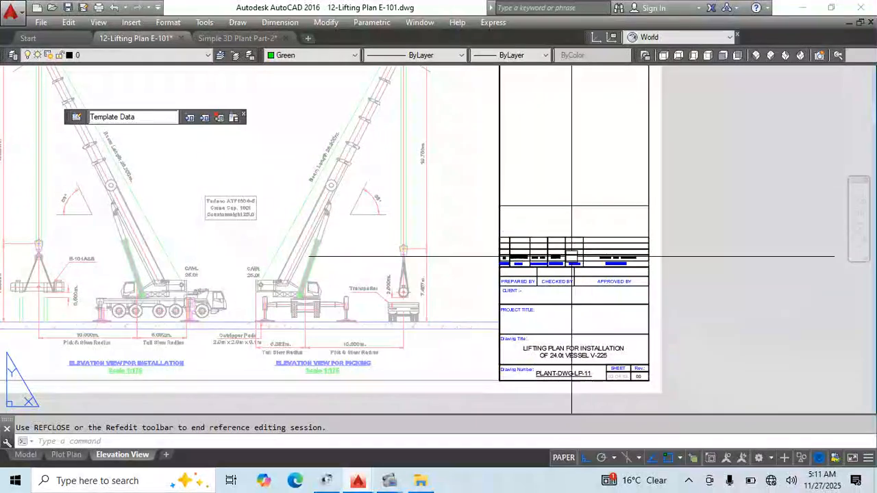
Change the issue date in the revision table to 27-Nov-2025.
middle_drag(572, 113, 522, 401)
scroll(488, 218, up, 1)
middle_drag(515, 209, 629, 77)
middle_drag(659, 383, 542, 80)
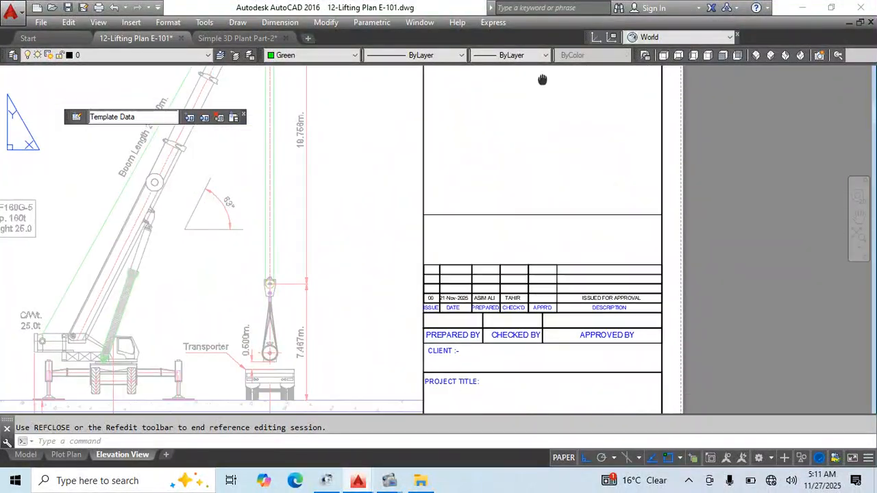
scroll(455, 294, up, 3)
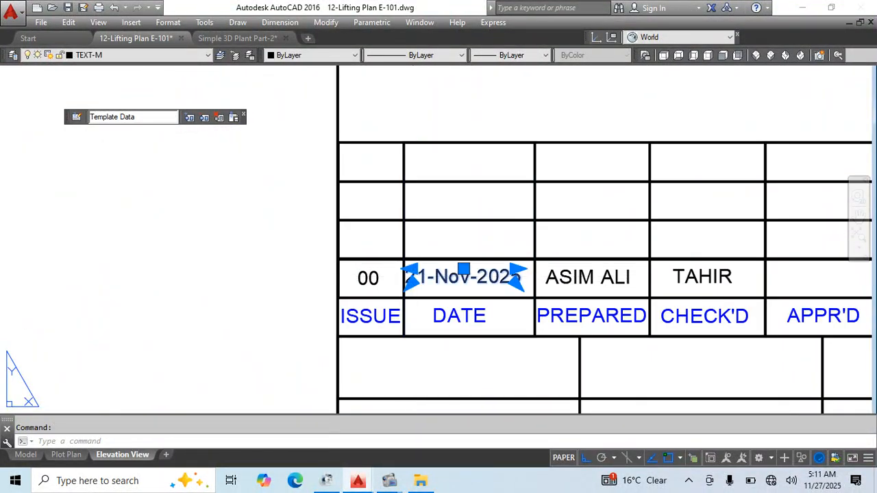
double_click(463, 277)
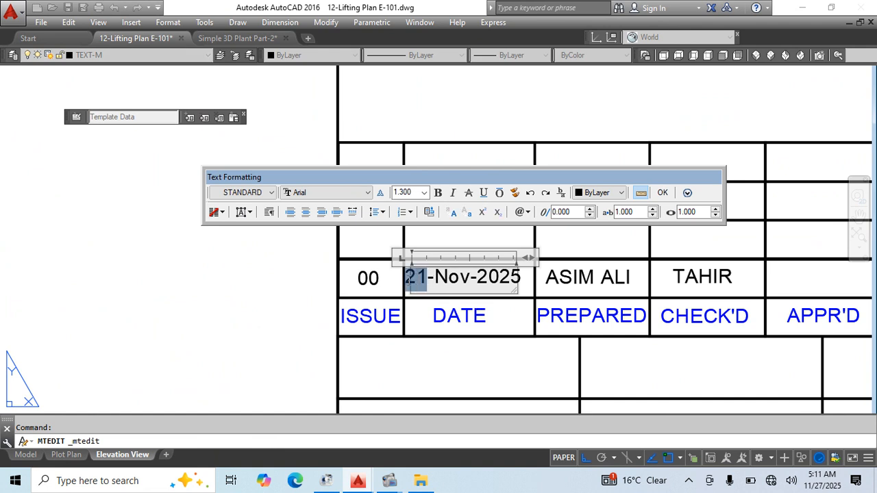
click(562, 356)
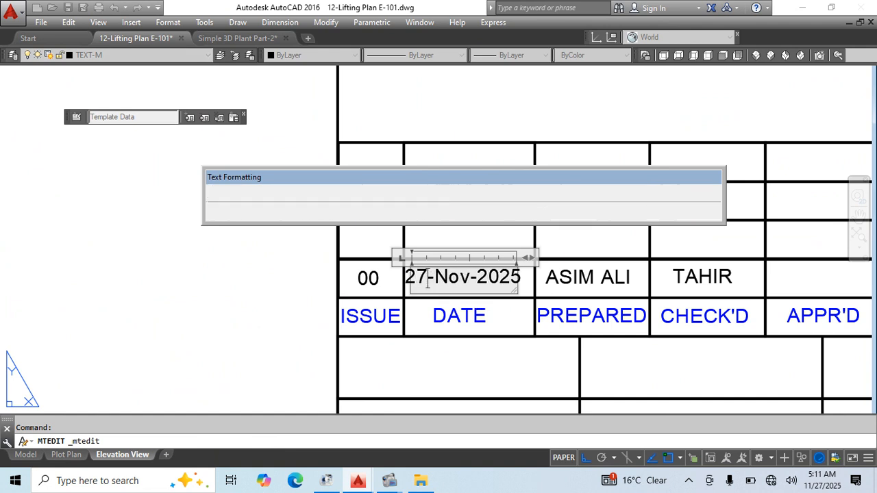
Reword the drawing title to read LIFTING PLAN FOR INSTALLATION OF 28.0t HEAT EXCHANGER E-101.
scroll(507, 274, down, 2)
scroll(494, 290, up, 5)
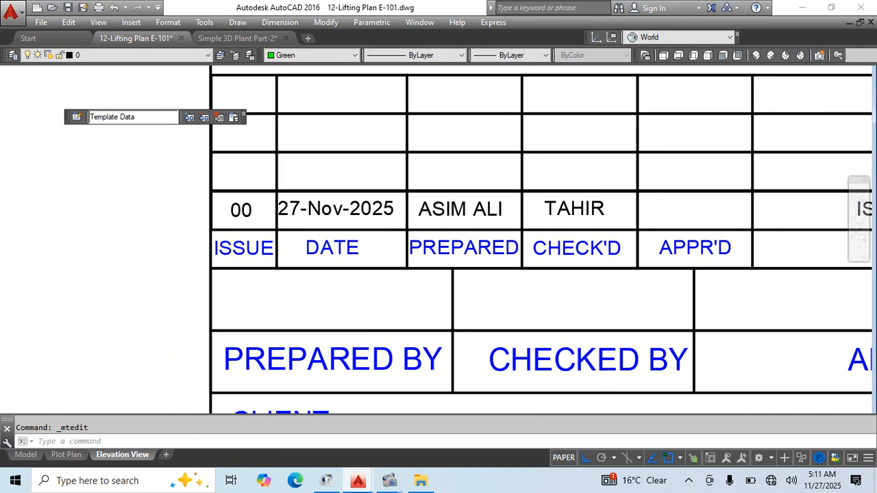
scroll(475, 256, down, 5)
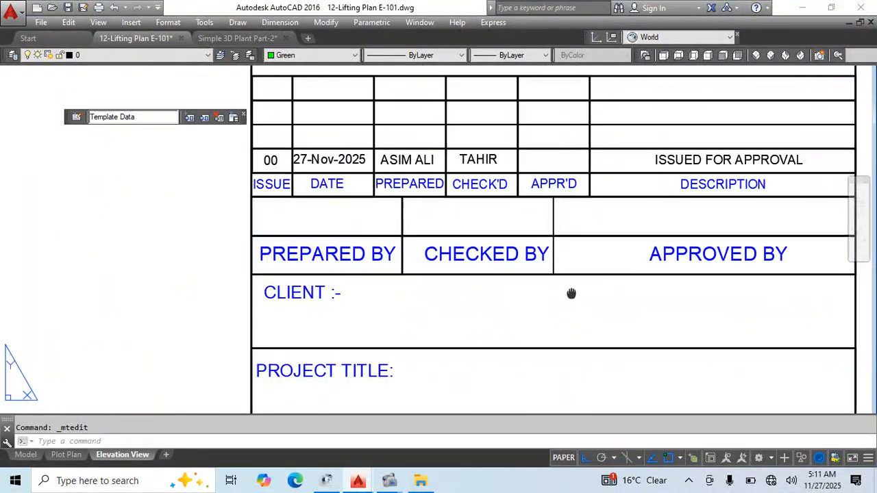
scroll(475, 256, up, 4)
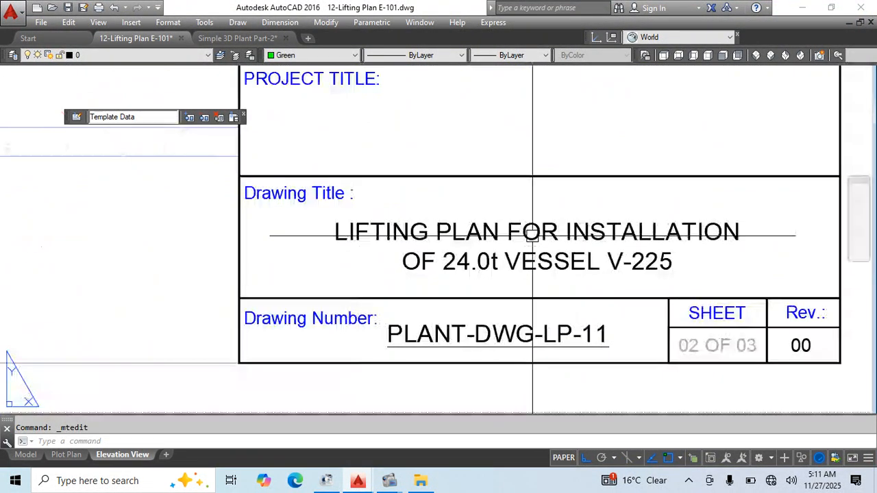
double_click(450, 262)
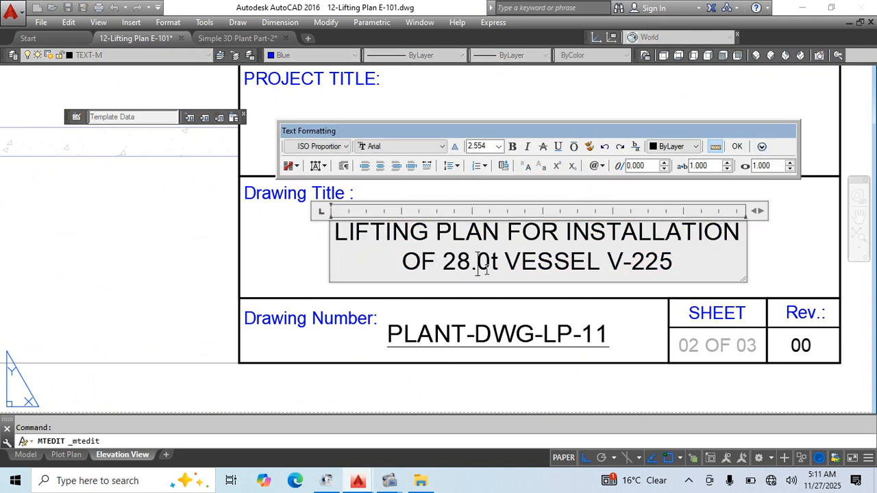
drag(506, 262, 671, 268)
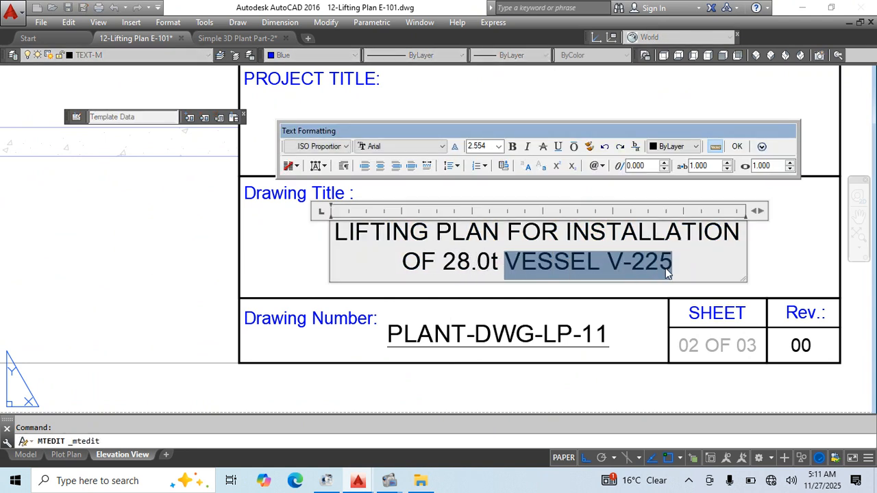
text(HEa)
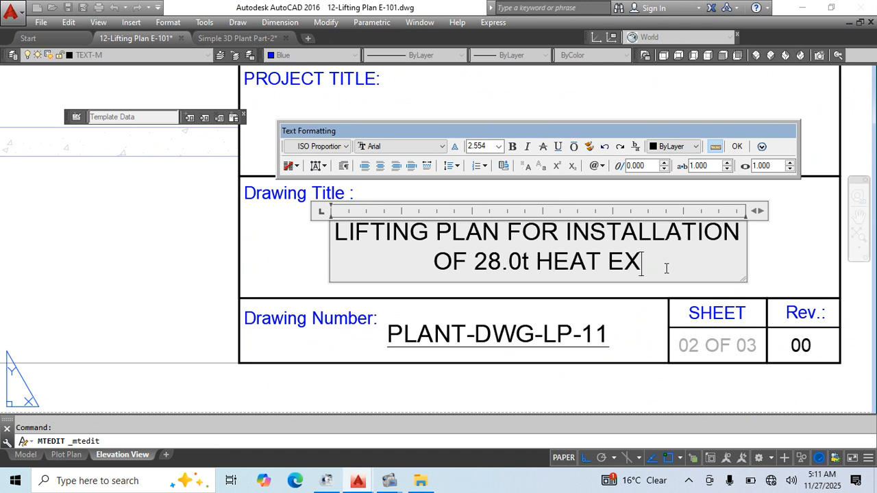
text(T EXCHANGER)
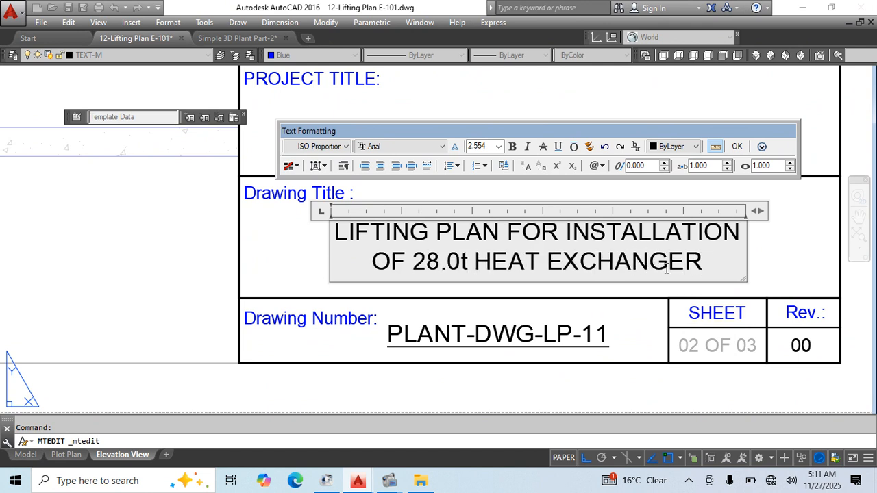
text( E-)
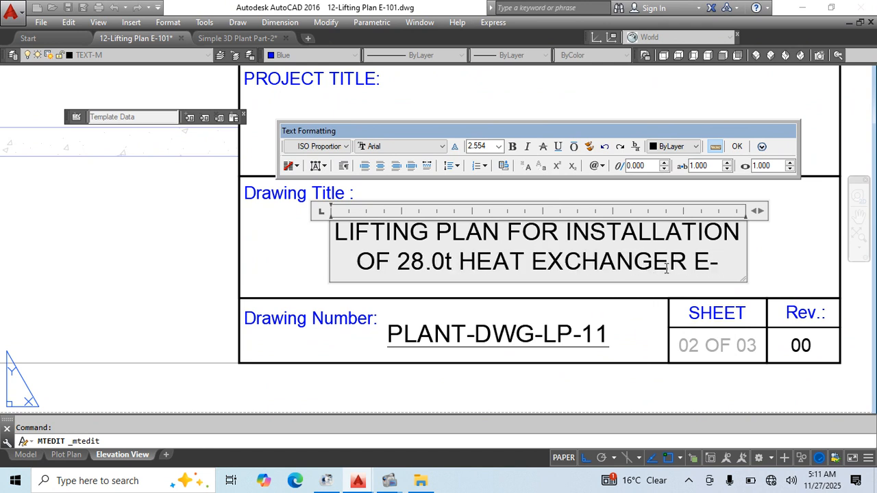
text(101)
click(802, 250)
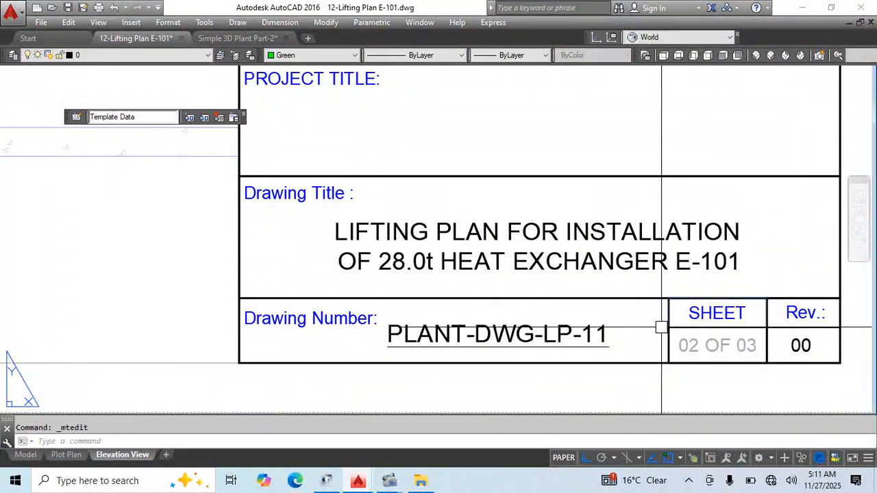
Set the drawing number in the title block to PLANT-DWG-LP-12.
double_click(600, 336)
drag(600, 336, 615, 337)
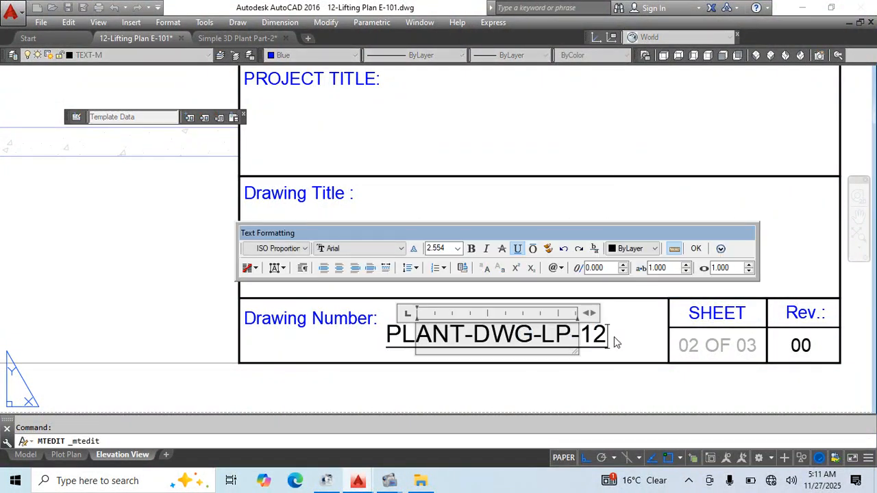
click(622, 341)
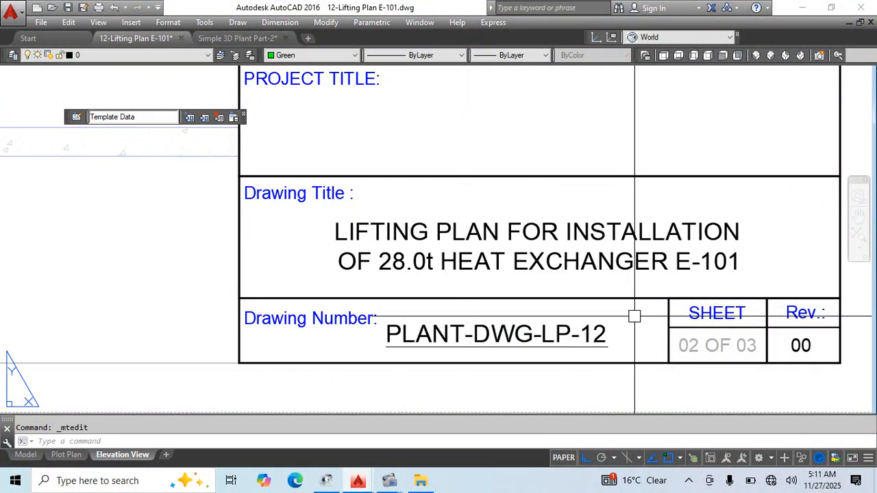
Close the title block reference edit with REFCLOSE and save the changes to the block.
scroll(627, 231, down, 4)
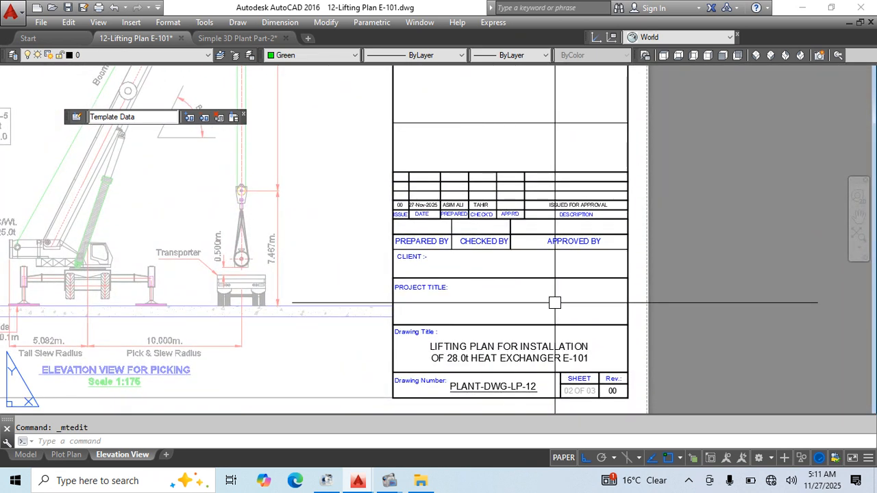
text(REFCLOSE)
key(Return)
key(Return)
key(Return)
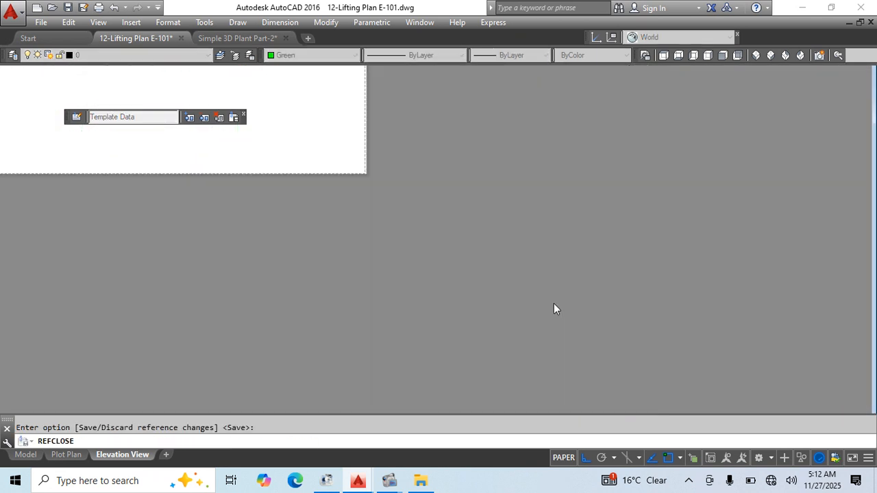
Change the sheet number on the Elevation View sheet to 02 OF 02.
scroll(520, 394, up, 7)
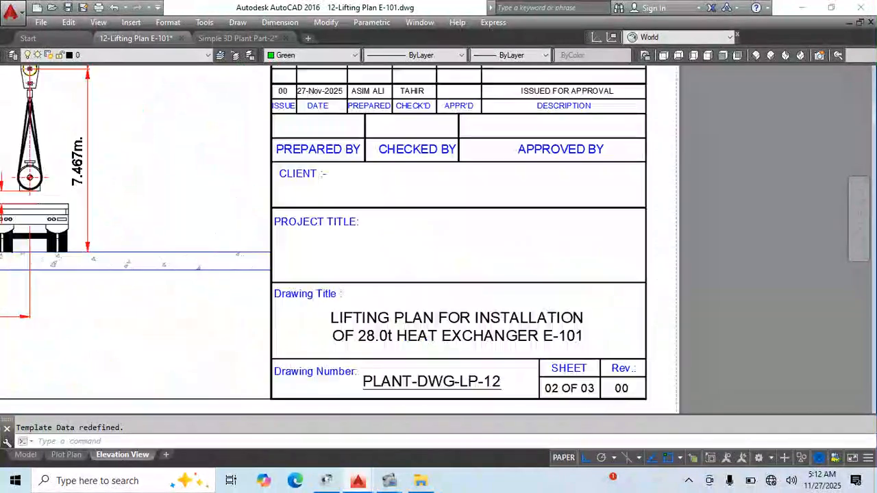
double_click(572, 363)
drag(572, 363, 587, 358)
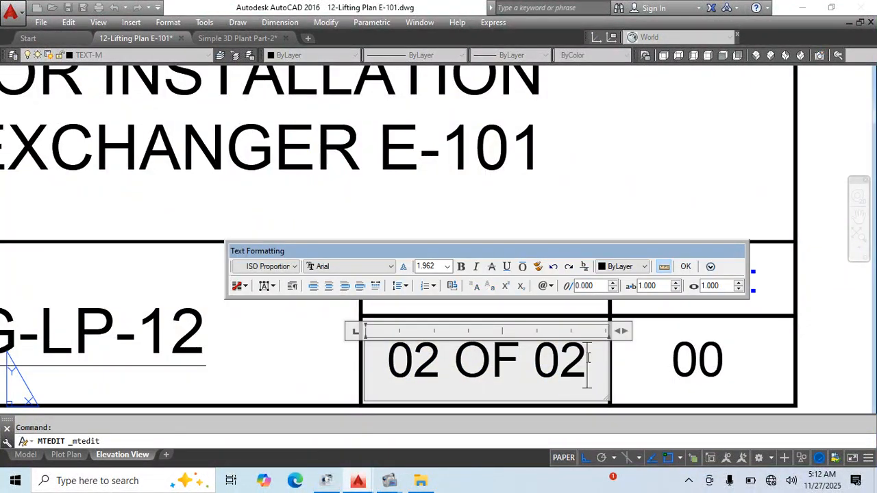
click(827, 294)
On the Plot Plan sheet, move the tackles arrangement viewport straight down to about the middle of its column.
scroll(490, 213, down, 4)
middle_drag(477, 294, 684, 339)
scroll(684, 339, down, 1)
scroll(627, 279, down, 2)
middle_drag(628, 280, 650, 387)
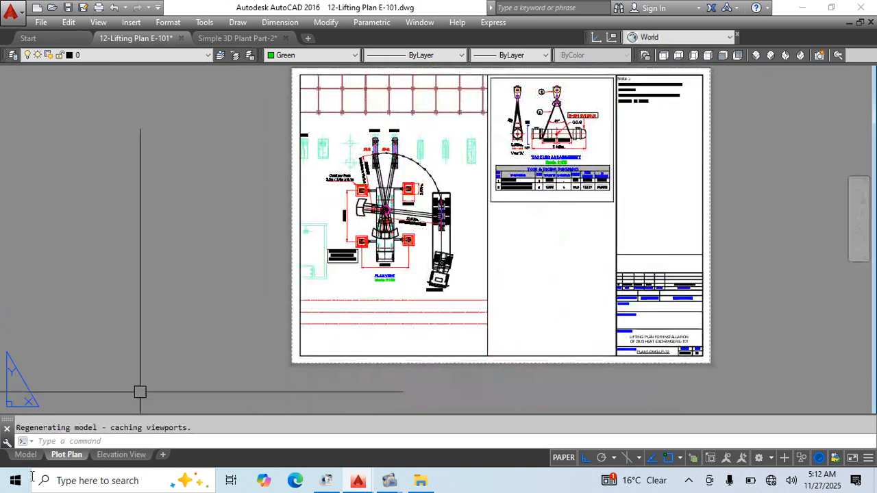
middle_drag(553, 204, 539, 219)
click(544, 247)
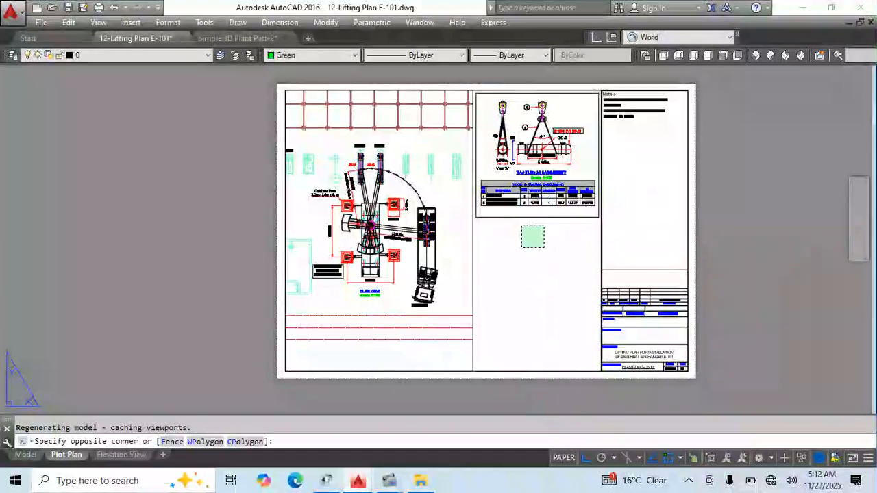
click(515, 209)
middle_drag(571, 275, 545, 276)
text(m)
key(Return)
click(739, 152)
click(729, 219)
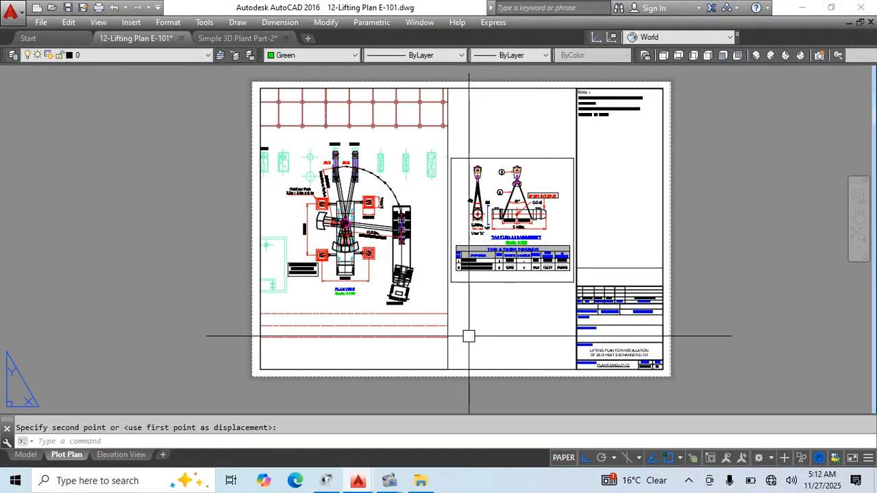
Change the sheet number on the Plot Plan sheet to 01 OF 02 and fit the whole sheet in view.
scroll(617, 361, up, 2)
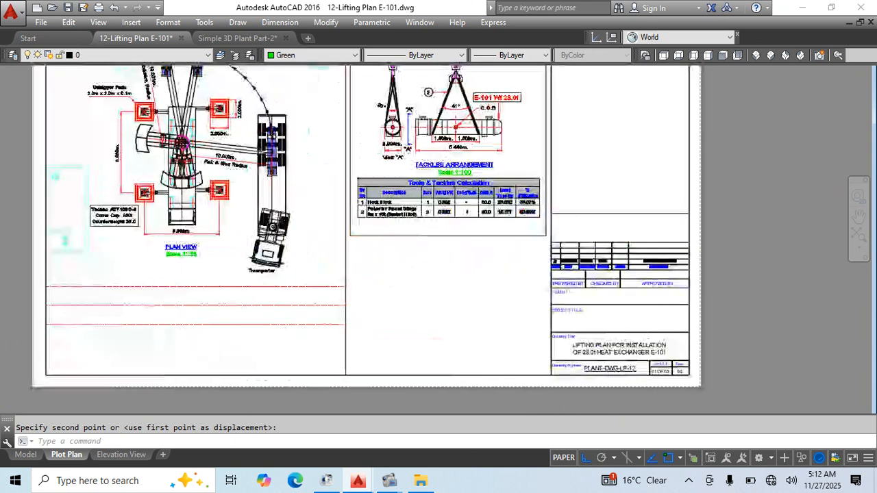
scroll(628, 152, up, 2)
scroll(628, 151, down, 5)
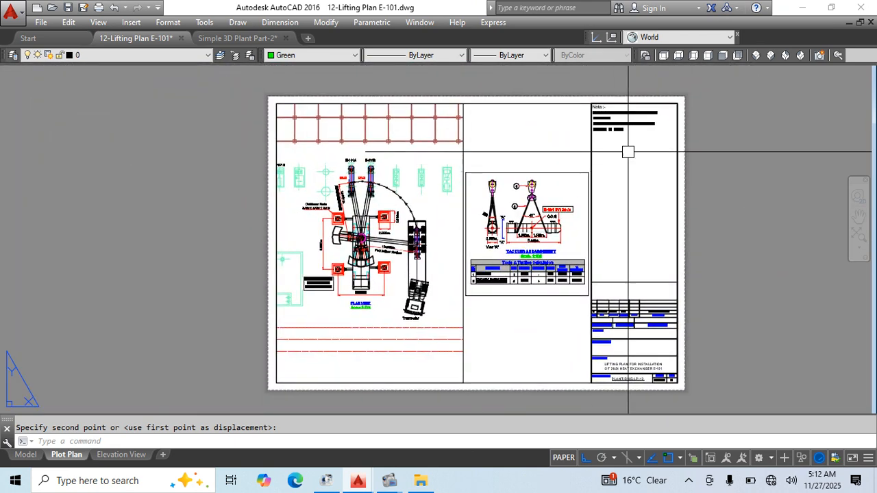
scroll(601, 134, up, 4)
middle_drag(505, 329, 542, 182)
middle_drag(669, 304, 636, 200)
scroll(564, 218, down, 2)
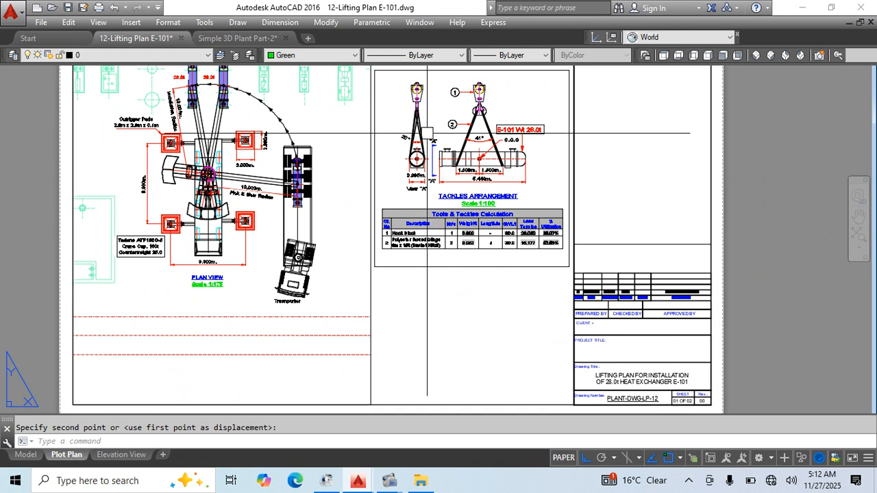
scroll(366, 141, down, 3)
middle_click(578, 227)
middle_click(578, 227)
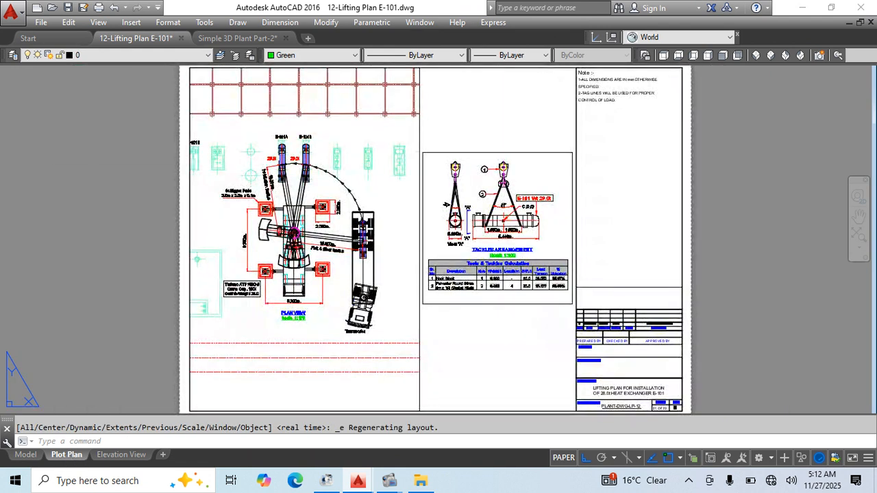
On the Elevation View layout, delete the three leftover viewports lying outside the sheet above its upper edge.
click(129, 455)
middle_click(795, 272)
middle_click(795, 272)
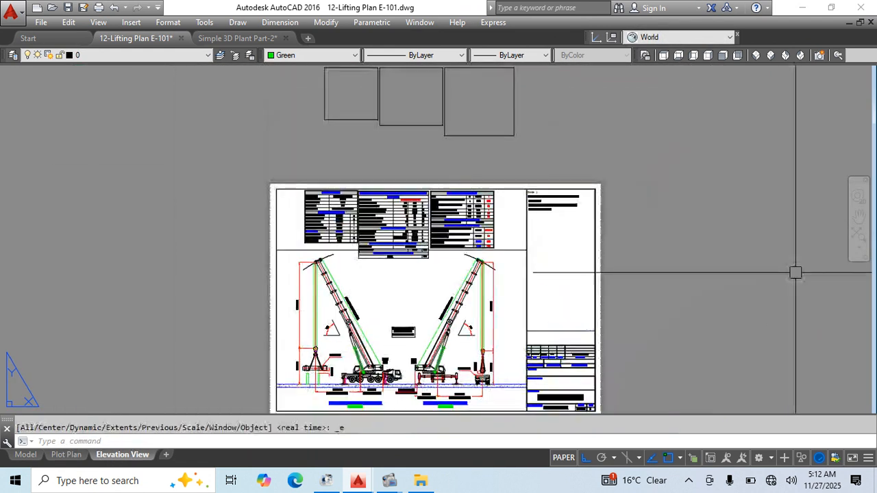
click(574, 96)
click(391, 110)
click(587, 92)
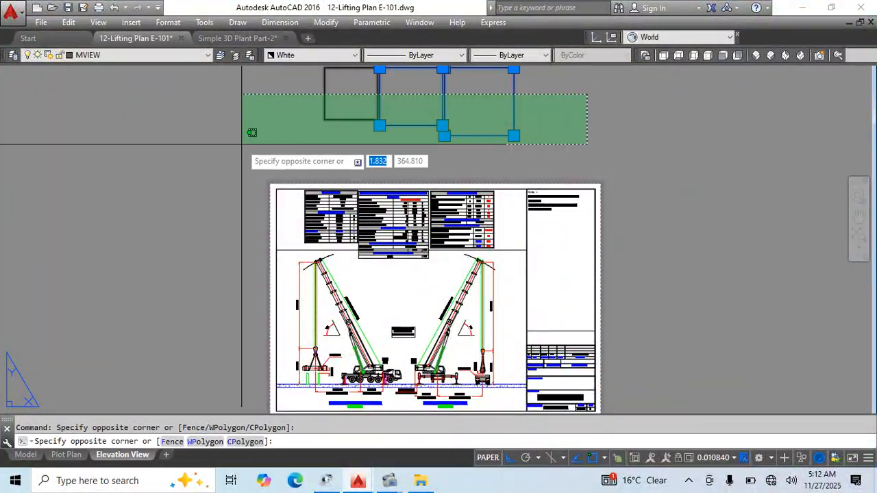
click(243, 144)
key(Delete)
middle_click(724, 214)
middle_click(724, 213)
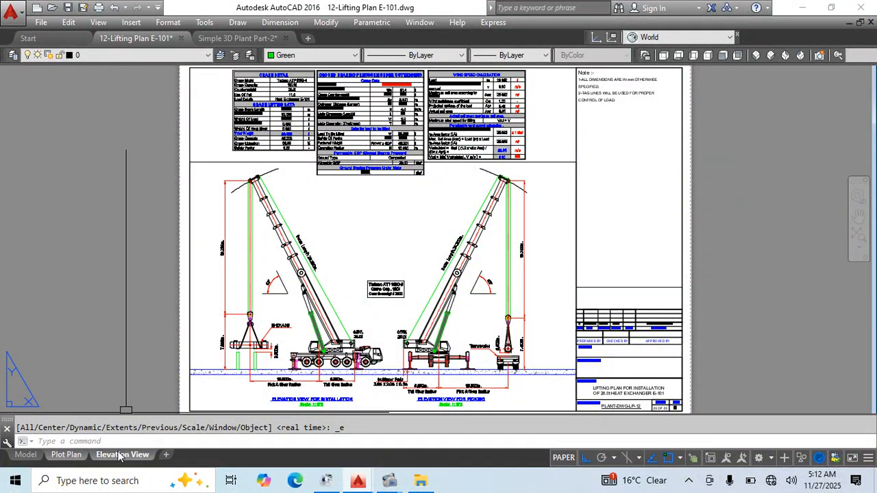
Publish the Plot Plan and Elevation View layouts together as a multi-sheet PDF.
right_click(73, 463)
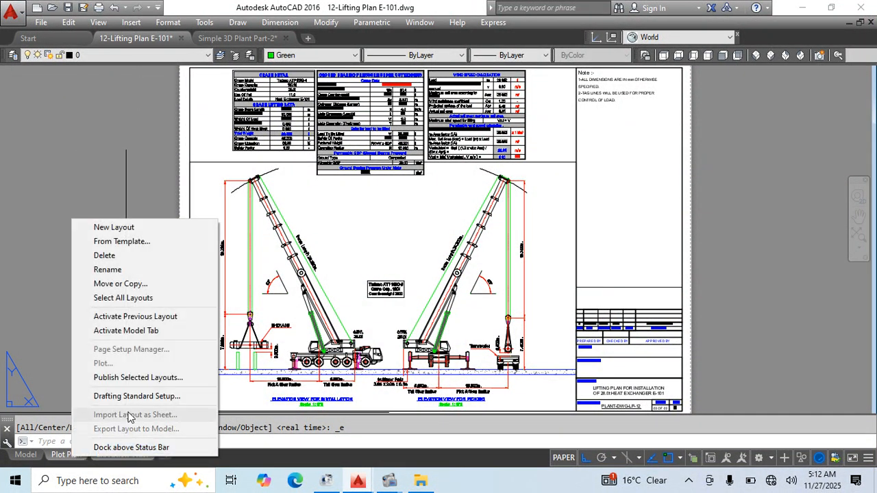
click(134, 383)
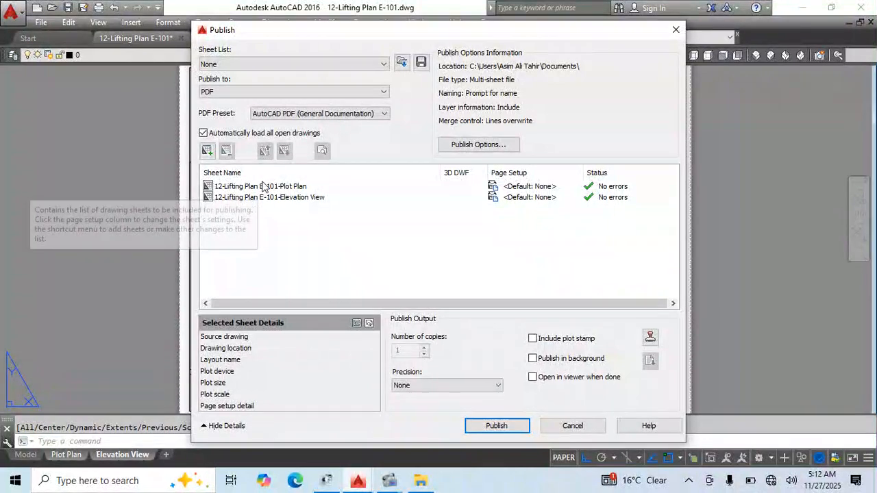
click(496, 426)
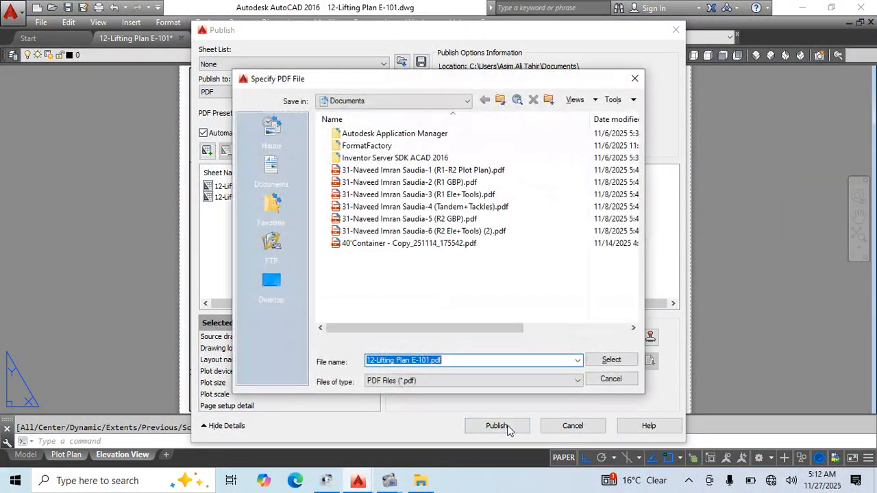
Set the PDF's save location to the 12-Lifting Plan E-101 folder within 1-Crane Lifting Plan, reached through the desktop's Student Folder shortcut.
click(378, 102)
click(363, 122)
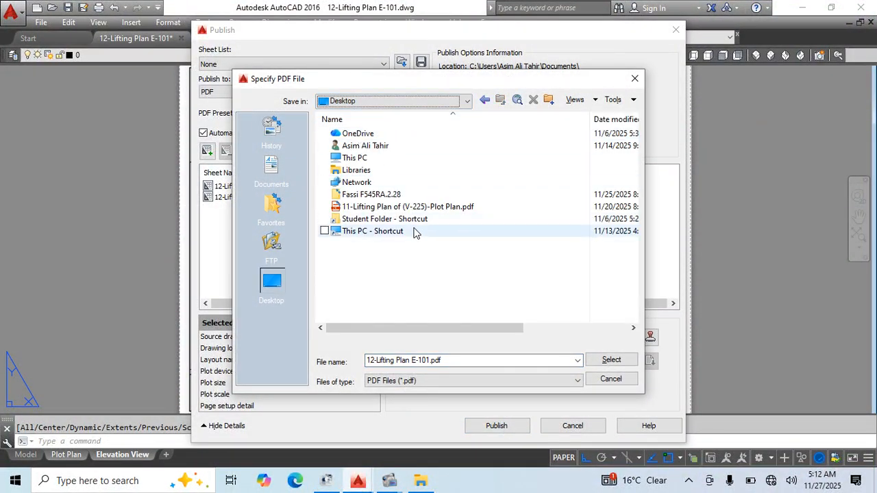
double_click(384, 218)
double_click(376, 133)
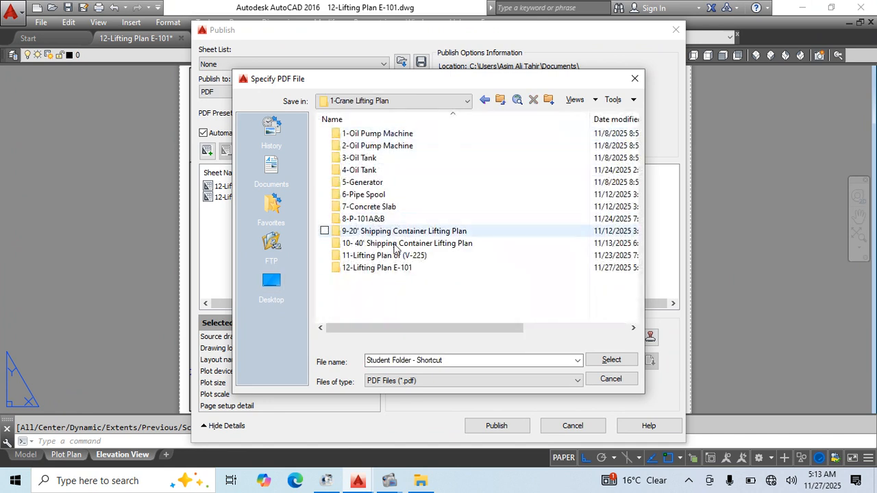
double_click(378, 268)
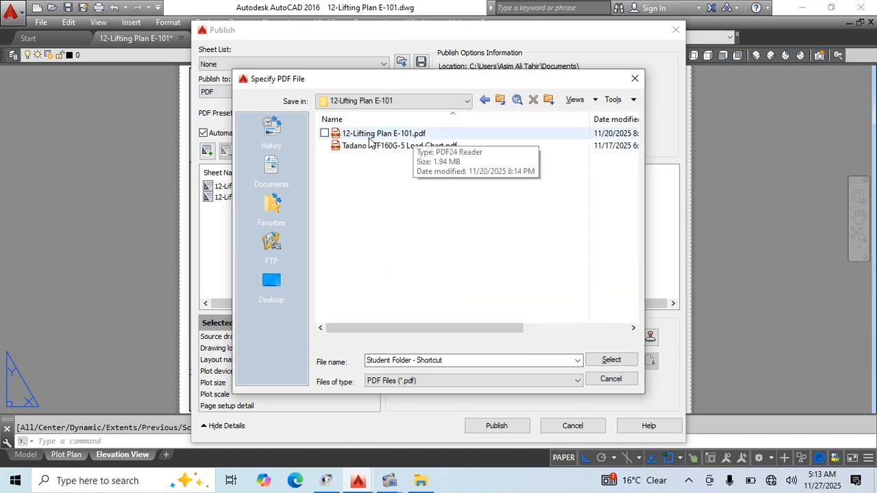
Save the published PDF as a separate file, using the existing 12-Lifting Plan E-101 name with extra spaces before E-101.
double_click(411, 134)
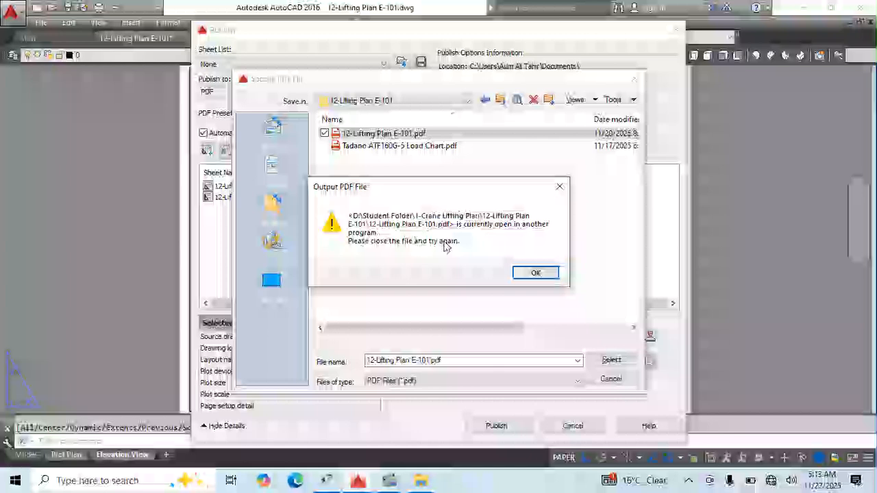
click(536, 274)
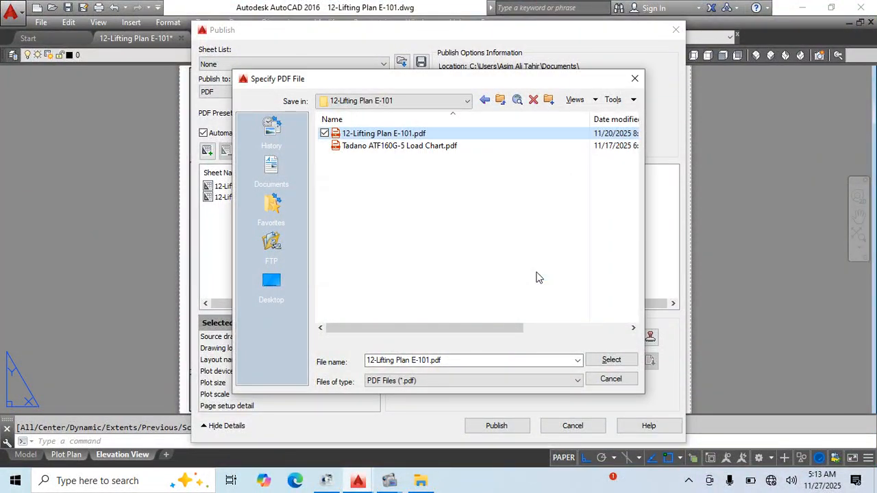
click(603, 360)
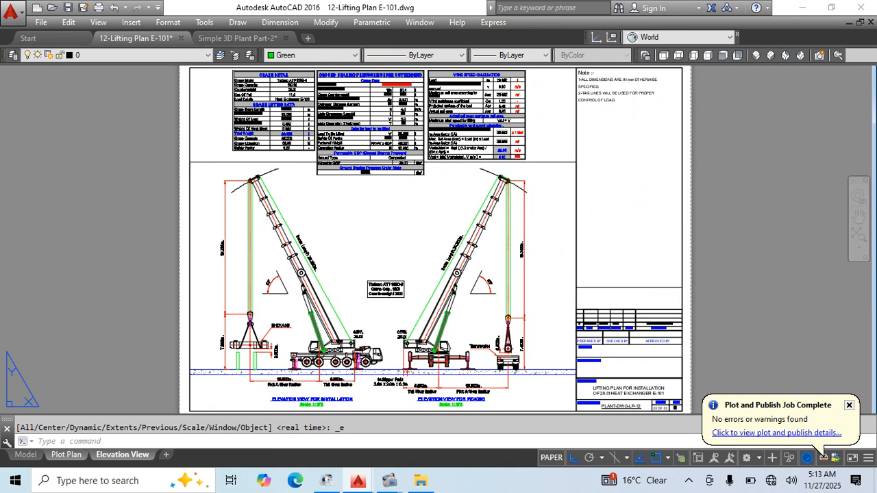
Switch to File Explorer, go to the 12-Lifting Plan E-101 folder within 1-Crane Lifting Plan and open the newly published PDF.
click(802, 6)
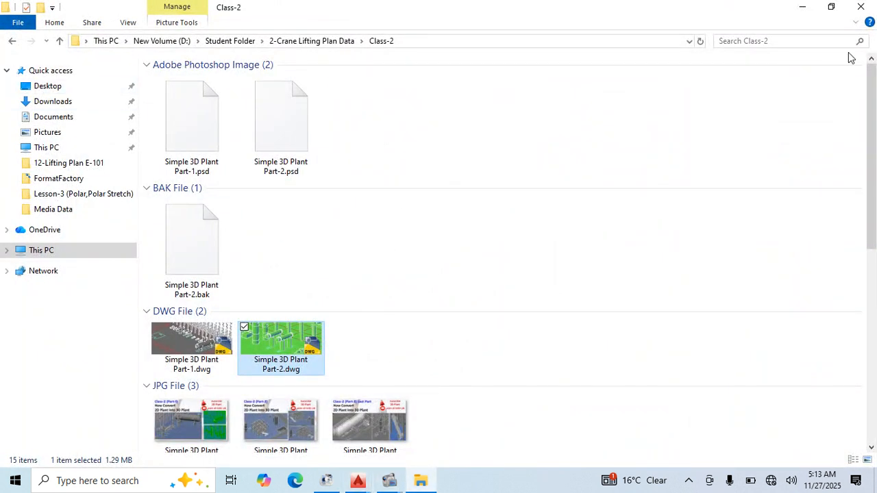
click(831, 7)
click(576, 61)
ctrl+scroll(441, 257, down, 1)
scroll(440, 257, down, 3)
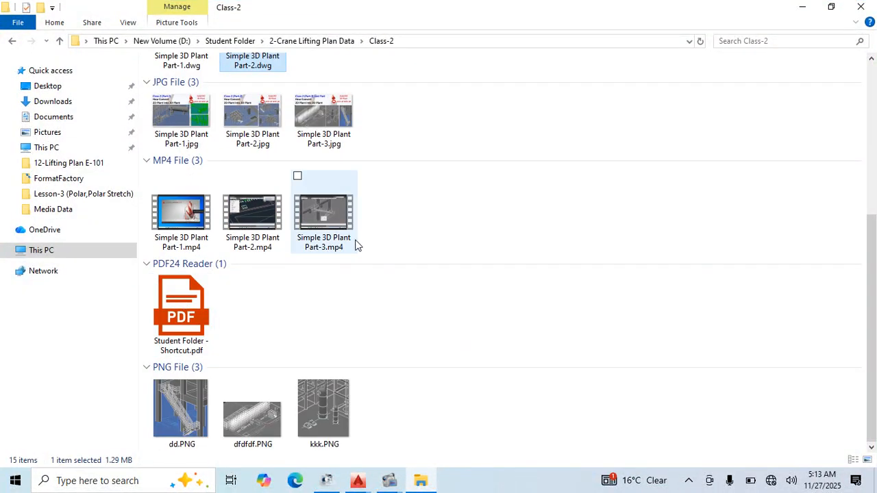
click(12, 43)
click(12, 43)
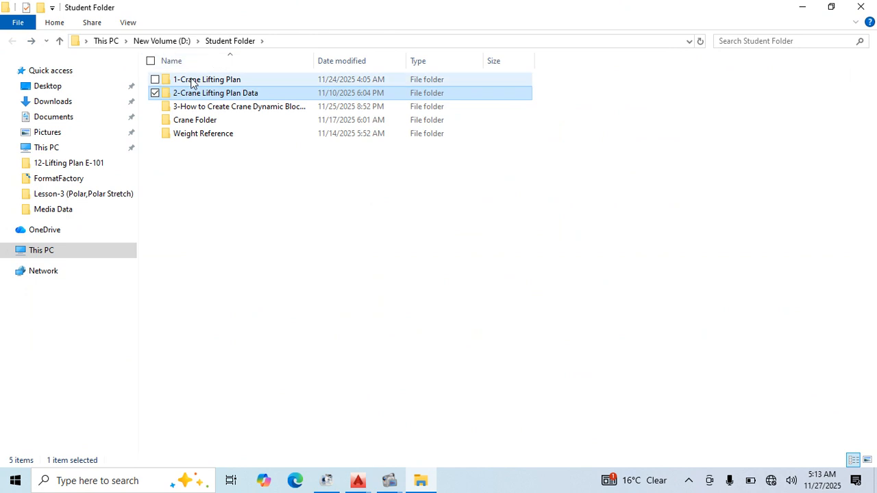
double_click(178, 80)
double_click(193, 229)
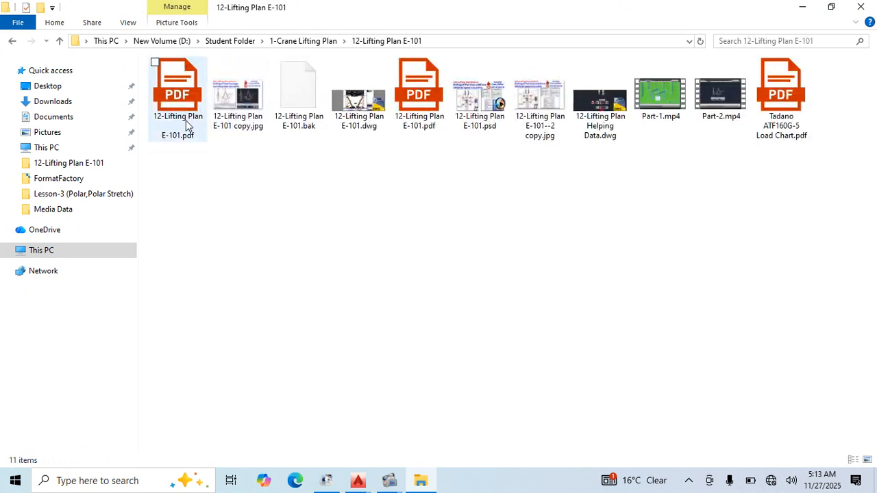
double_click(181, 103)
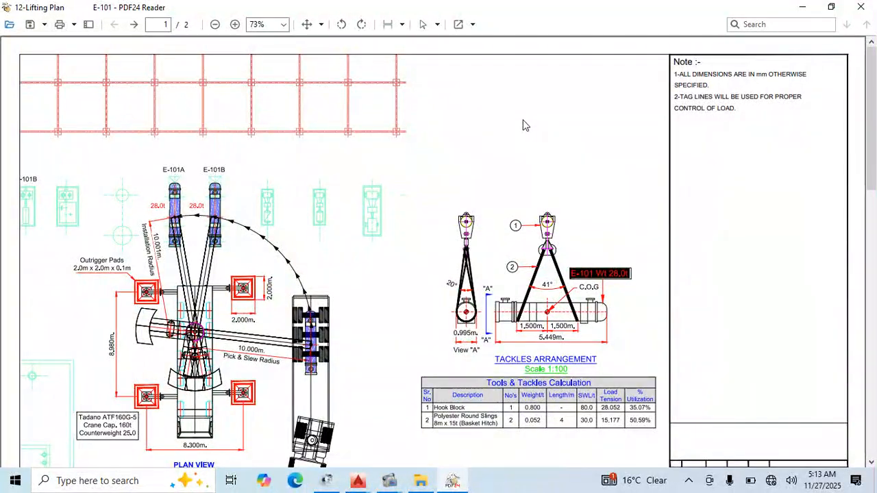
Review both pages of the published PDF, from the plan view and tackles arrangement to the calculation tables, elevation views and title blocks.
scroll(523, 126, down, 5)
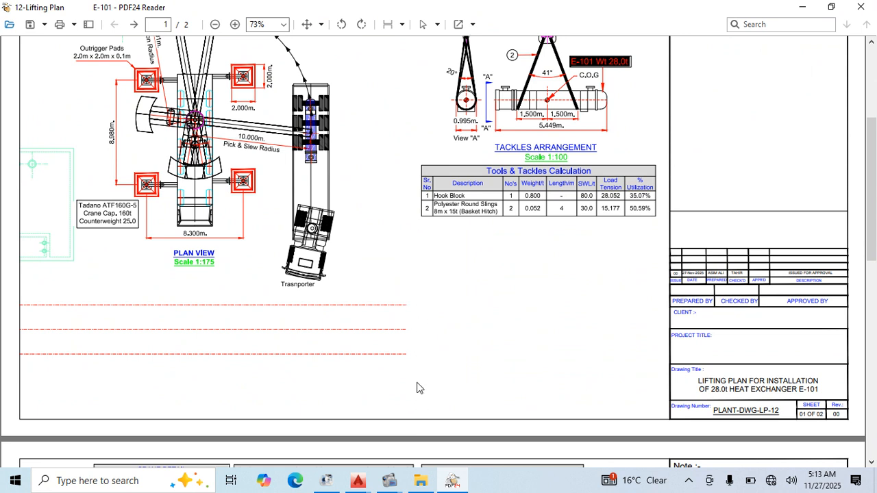
scroll(426, 200, down, 5)
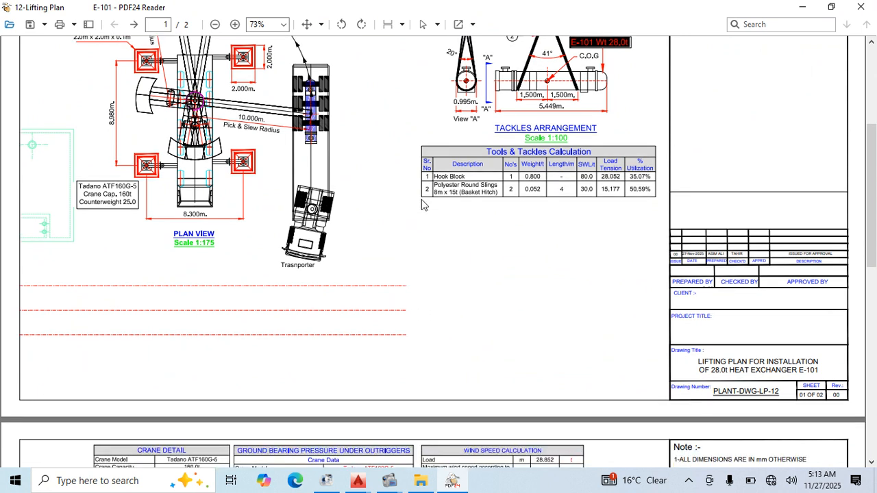
scroll(437, 193, down, 6)
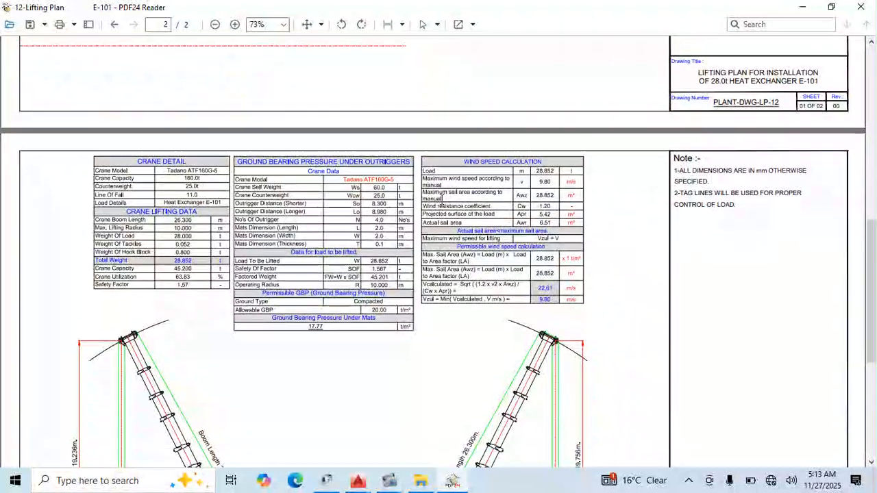
scroll(567, 163, down, 3)
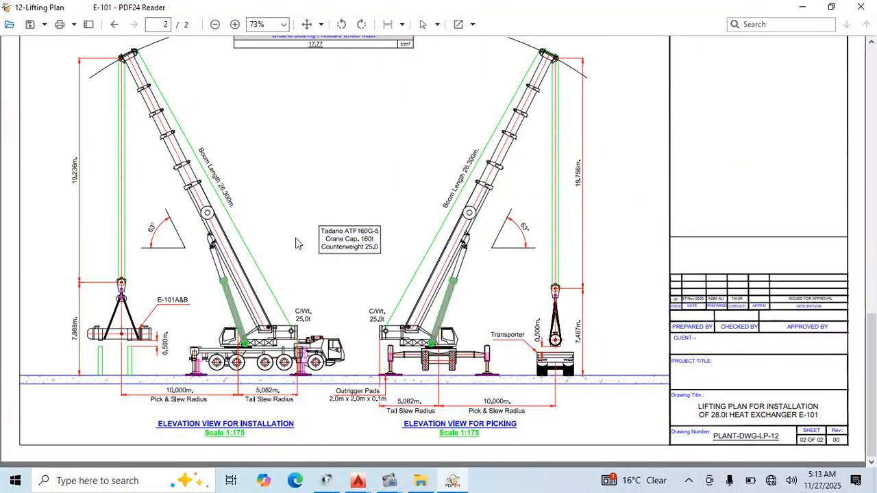